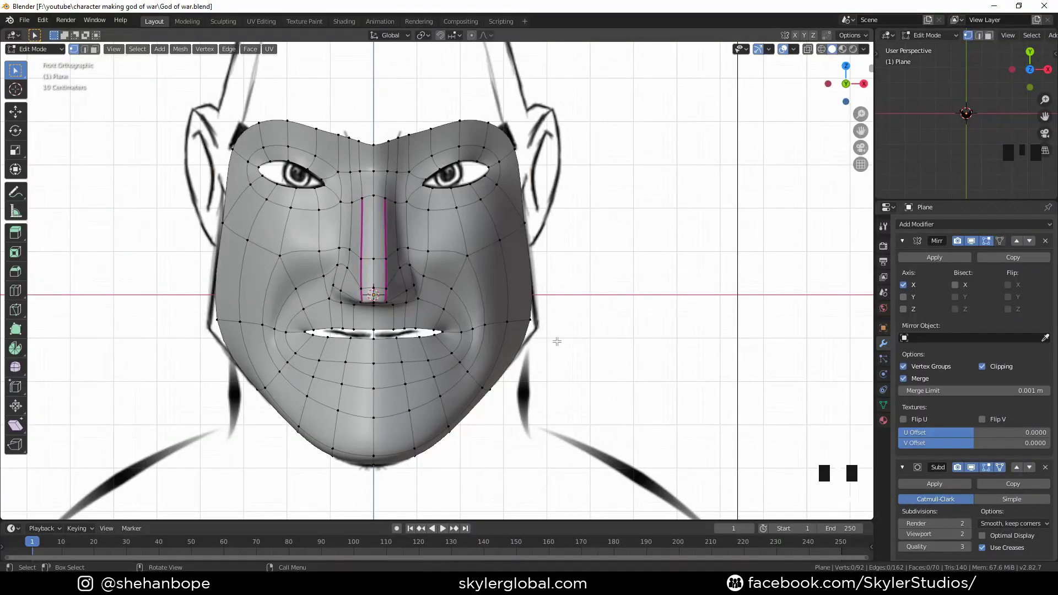
Step: Rip the horizontal cheek edge between the mouth corner and the outer face border to open a gap
click(525, 321)
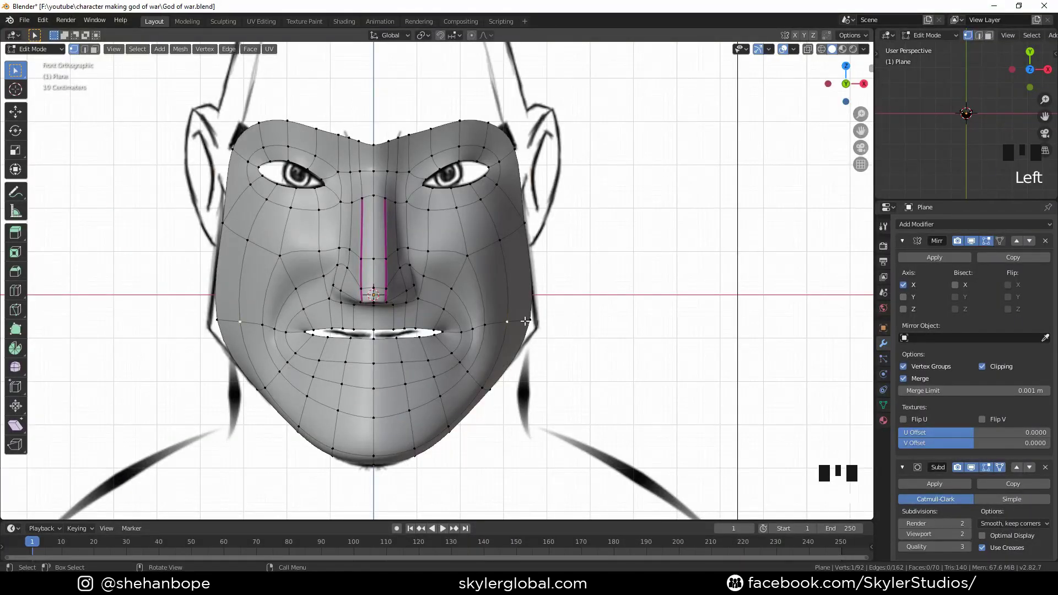
shift+click(529, 322)
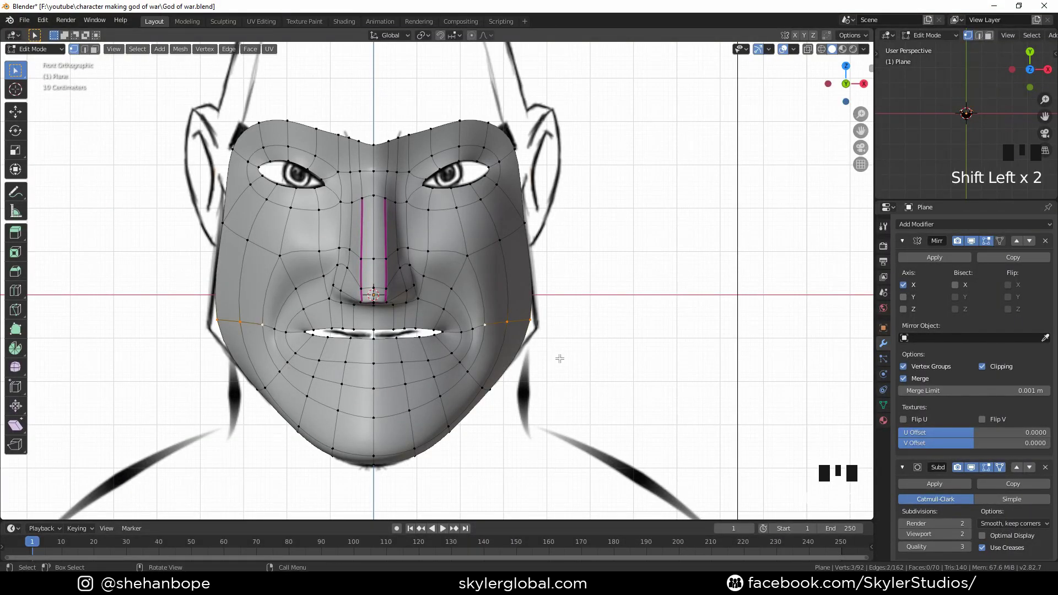
key(v)
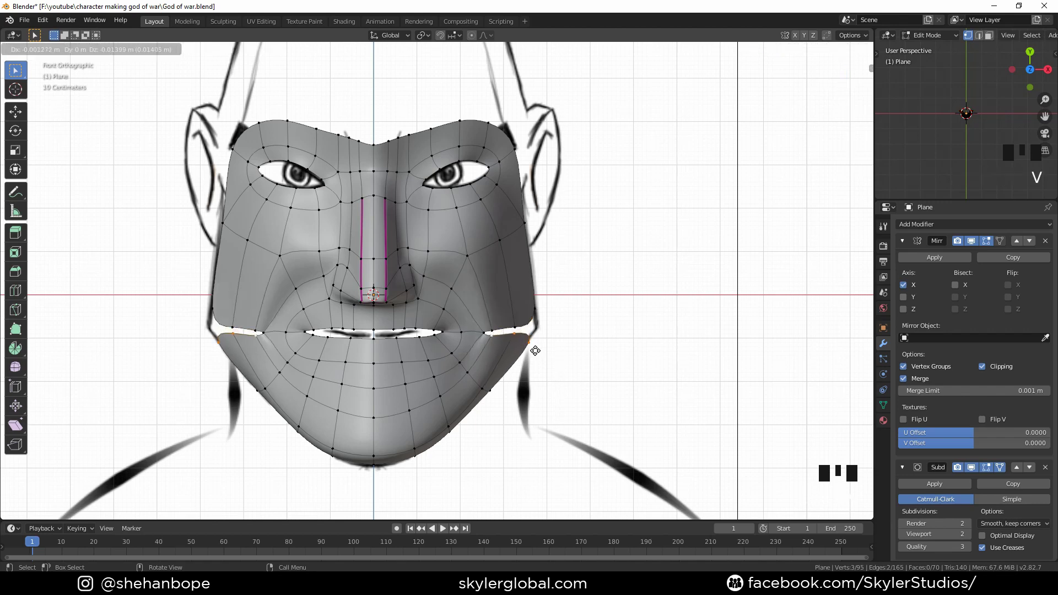
right_click(538, 350)
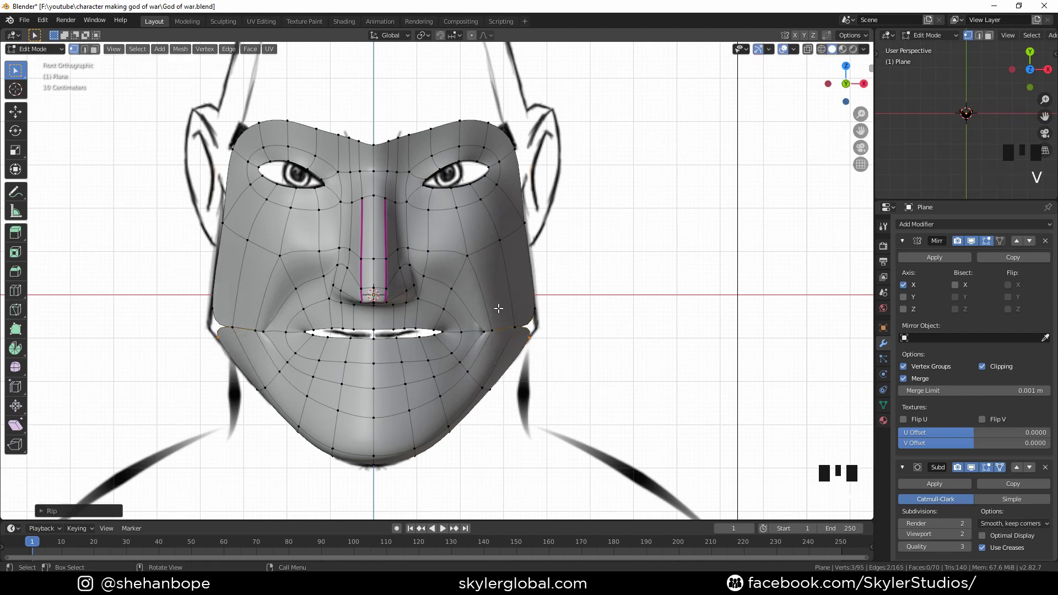
Step: Raise the upper side of the cheek gap and rotate it so it slopes up toward the outer face border
click(524, 321)
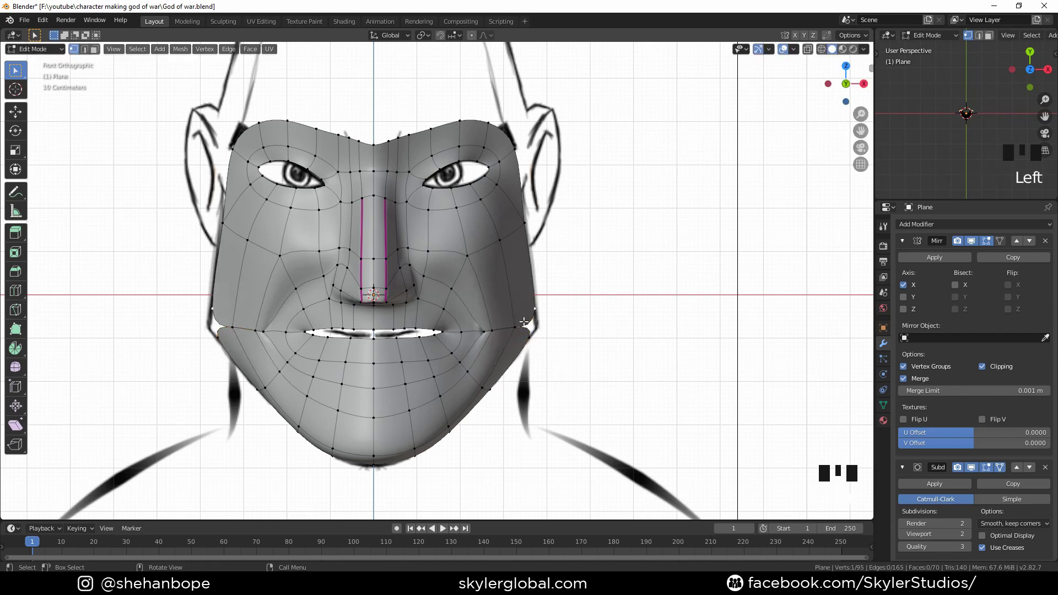
shift+click(491, 324)
key(g)
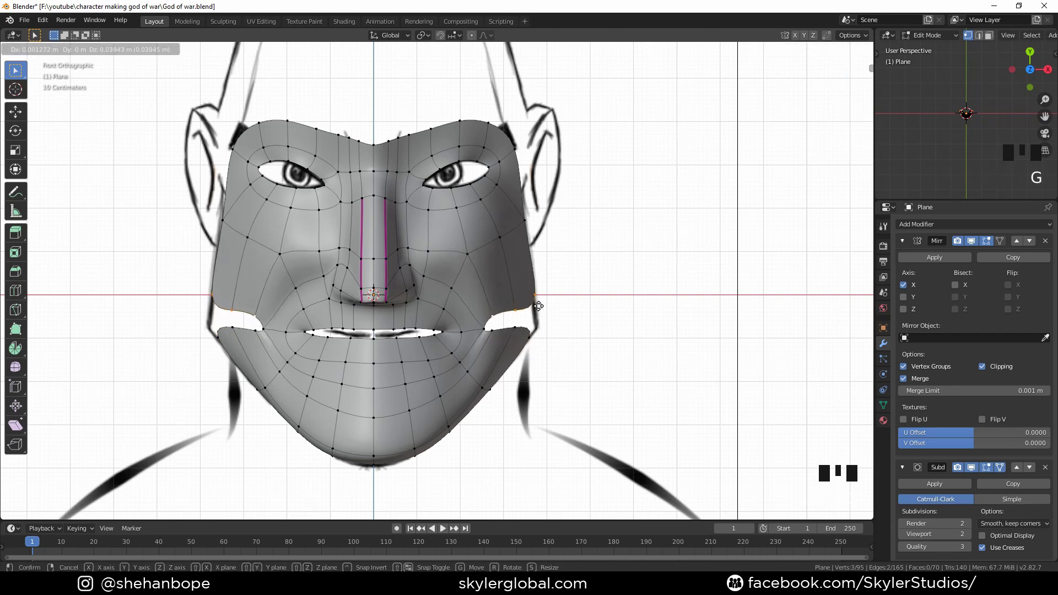
click(538, 305)
key(r)
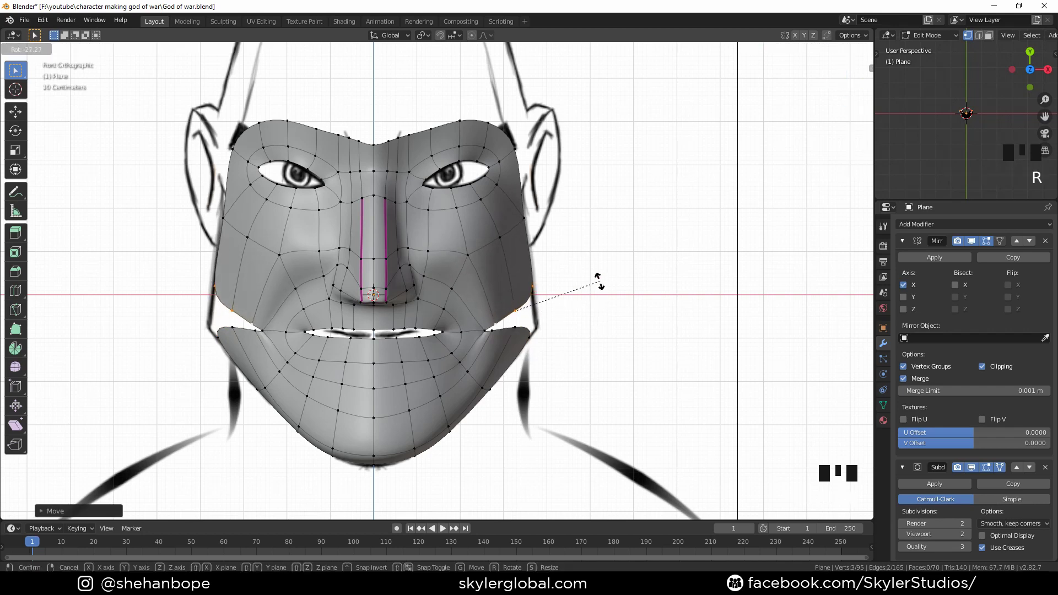
click(599, 280)
key(g)
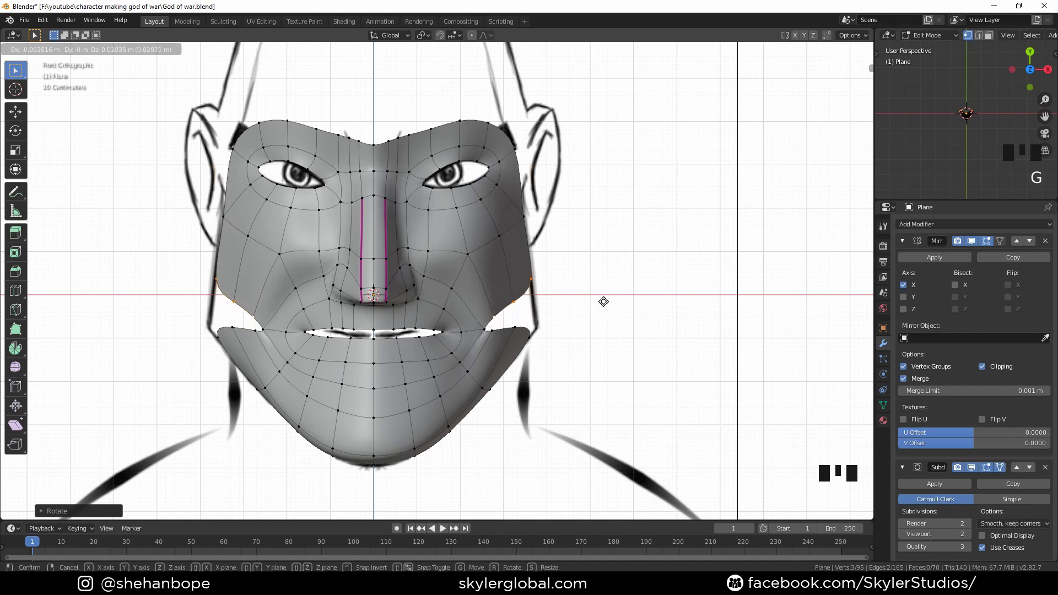
click(603, 302)
Step: Move the lower edge of the cheek gap slightly down and back in the right side view
key(KP_3)
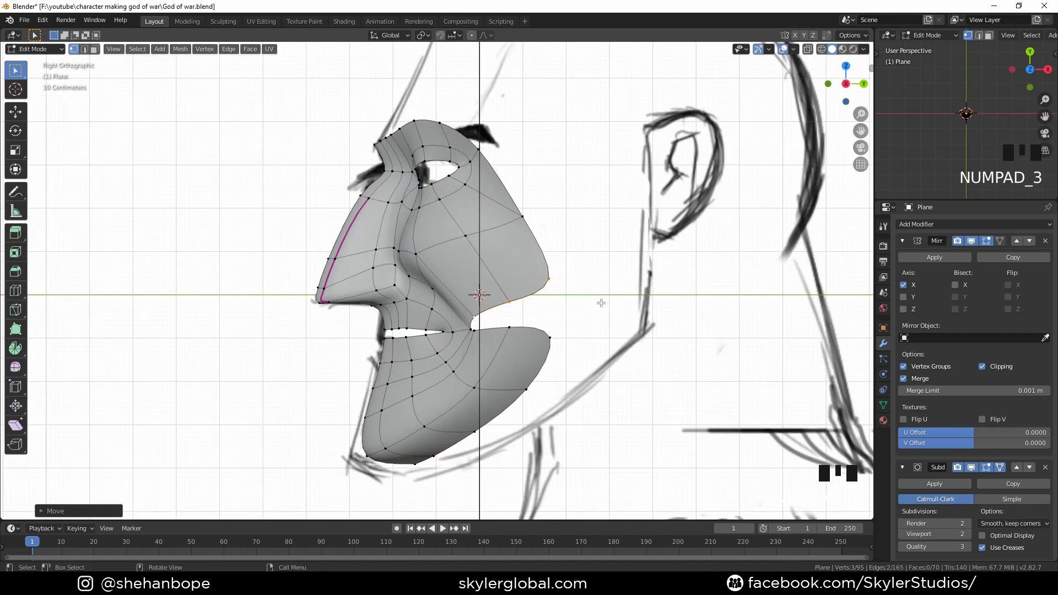
click(504, 340)
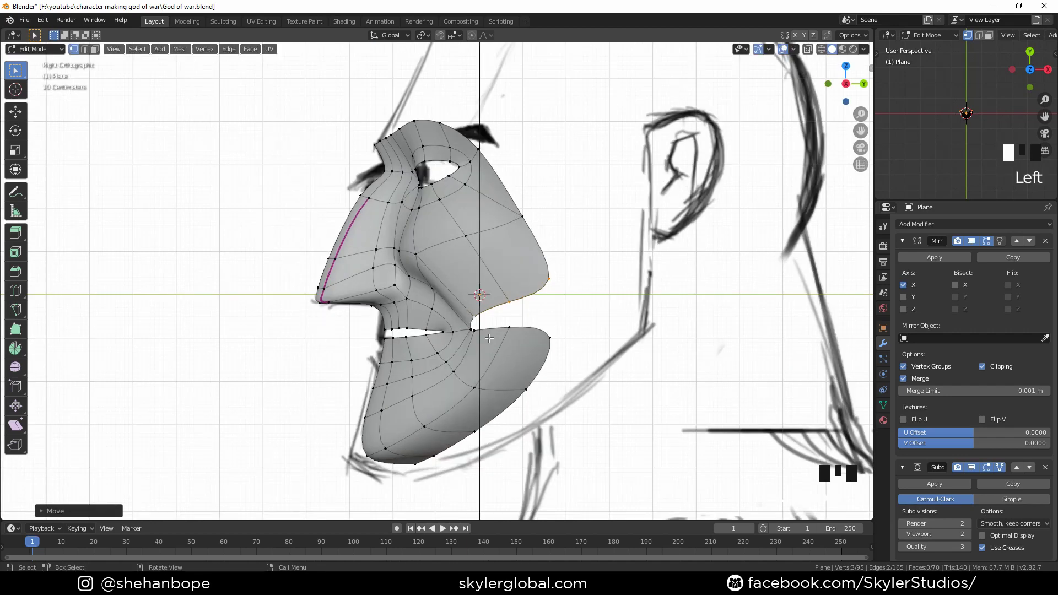
shift+click(548, 338)
key(g)
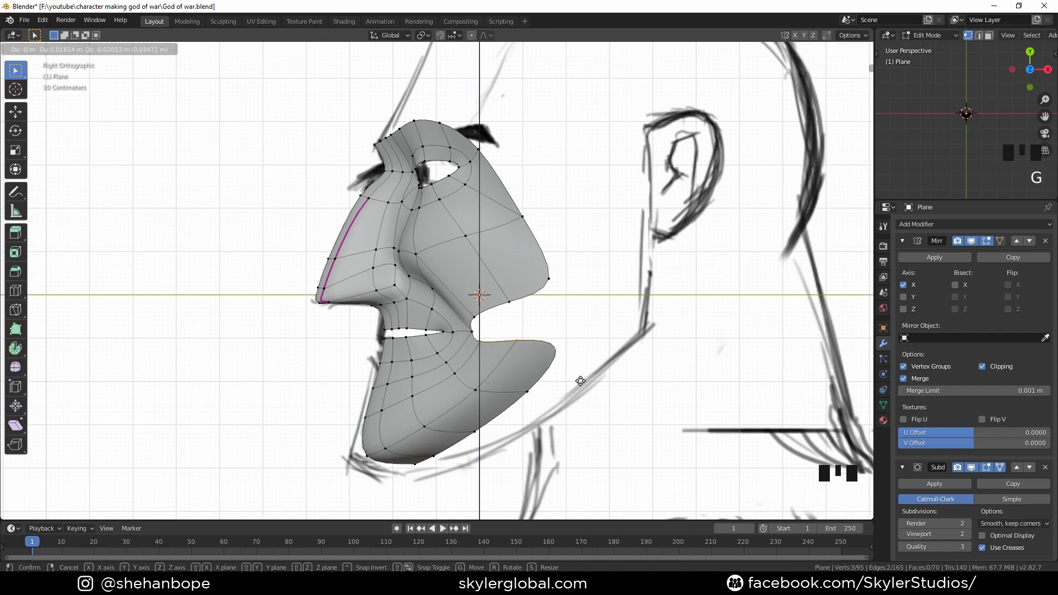
click(581, 382)
Step: Extrude a vertex from the gap's lower edge in the front view and fill a face at the gap's inner corner
key(KP_1)
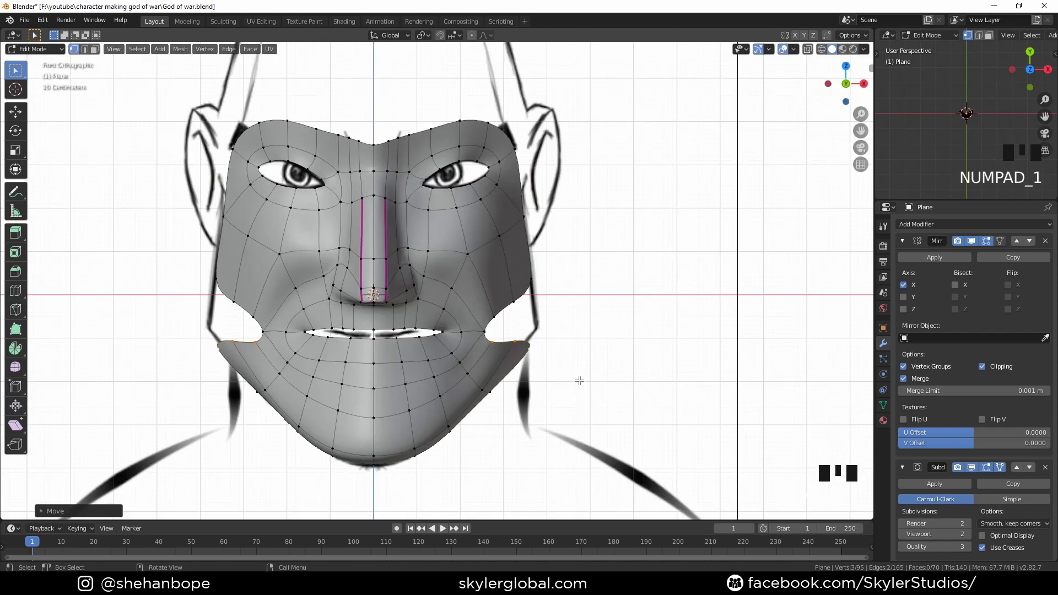
scroll(580, 381, up, 2)
click(523, 368)
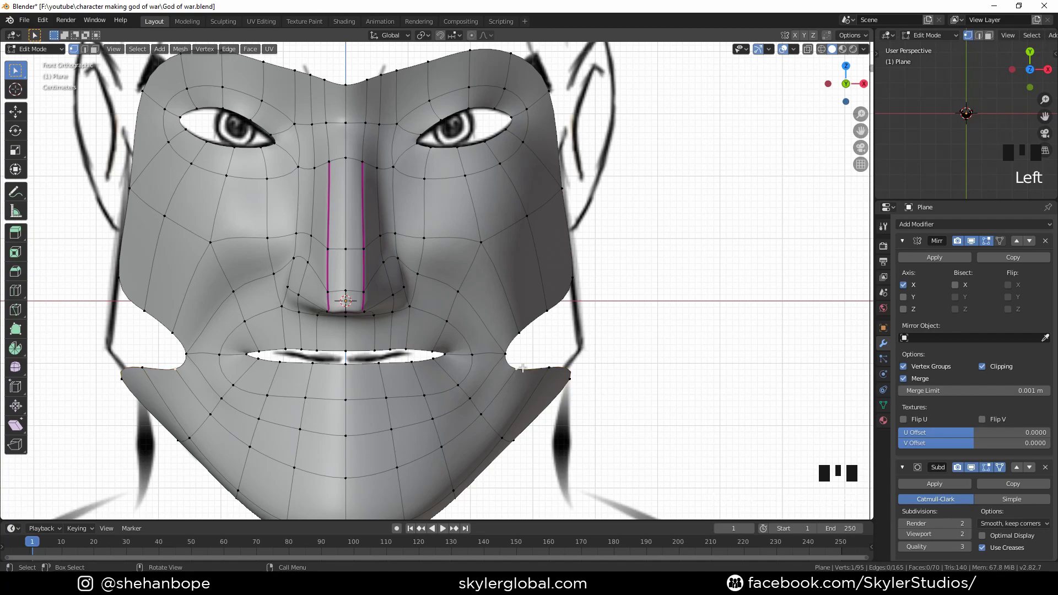
key(e)
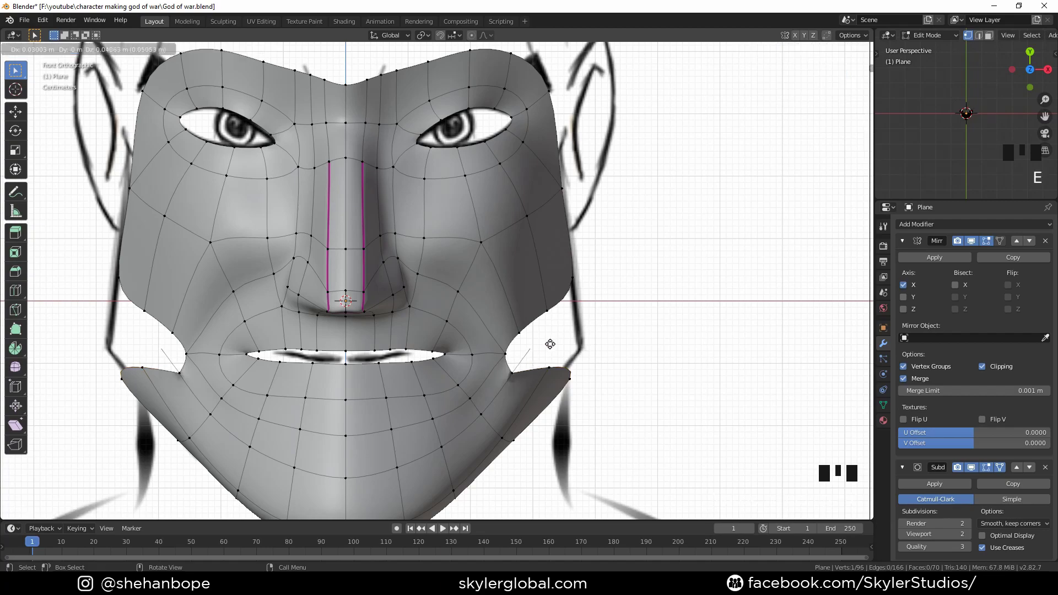
click(550, 345)
shift+click(525, 334)
shift+click(510, 354)
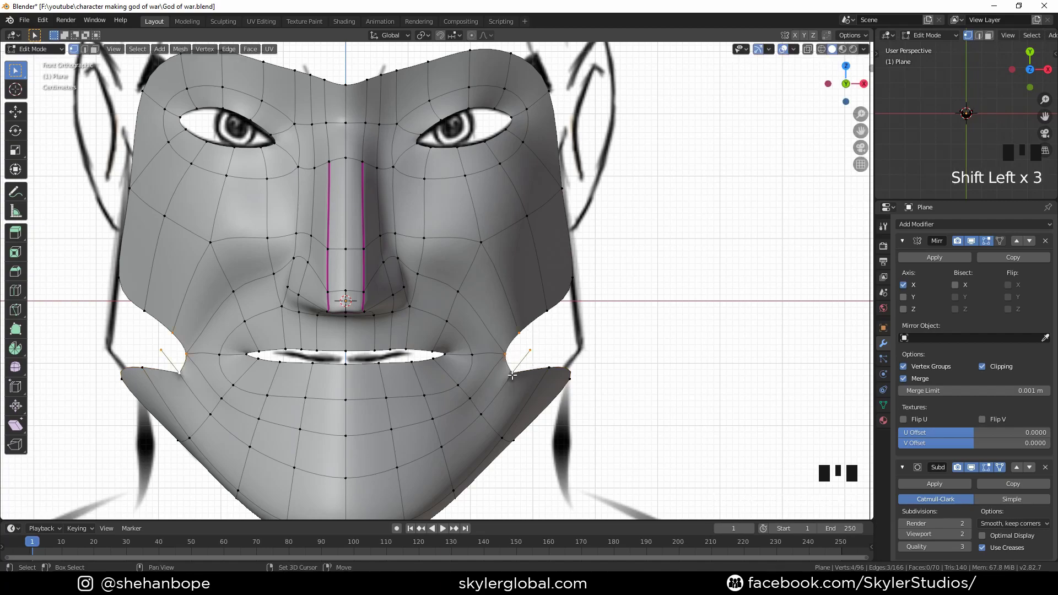
key(f)
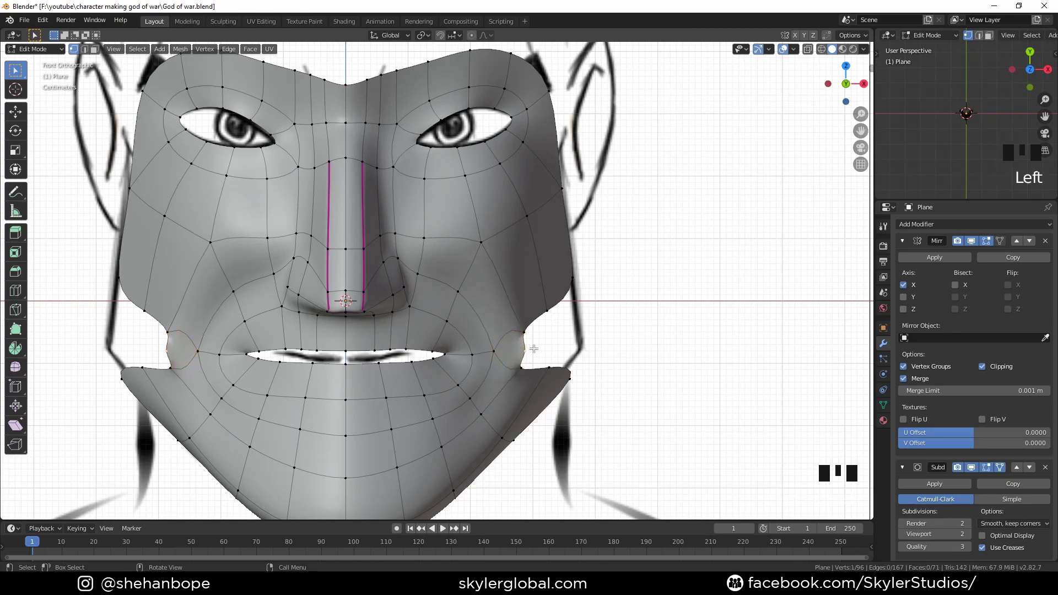
Step: Move the new corner face's outer vertex back toward the ear in the right side view
key(KP_3)
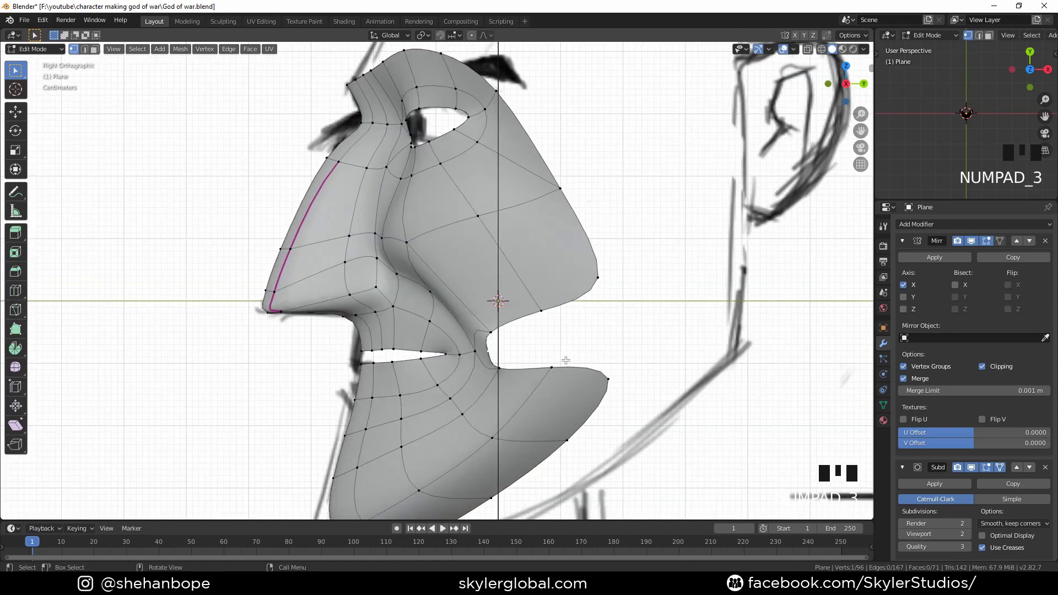
key(g)
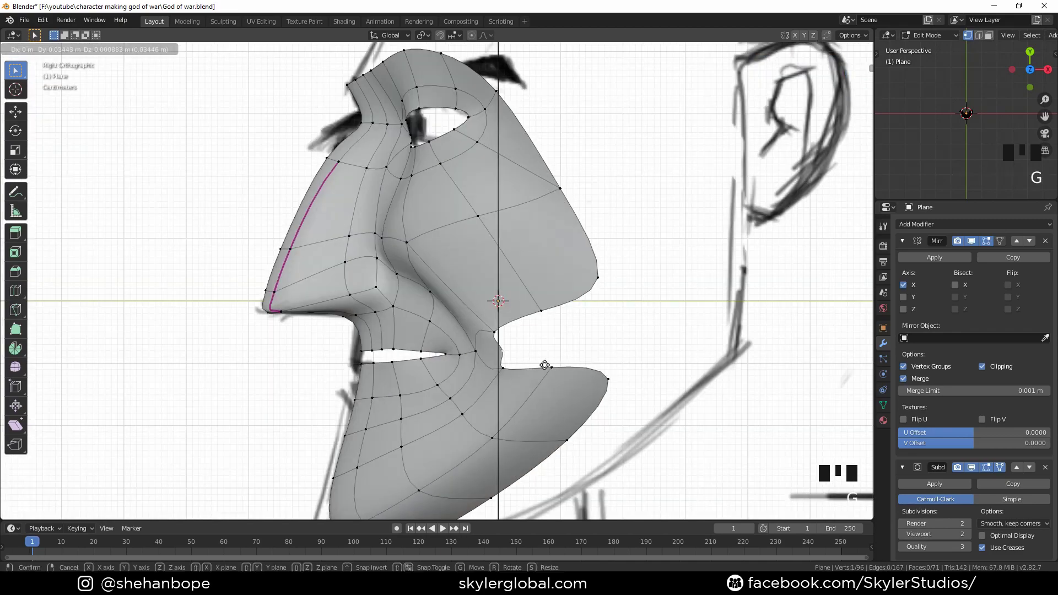
click(562, 362)
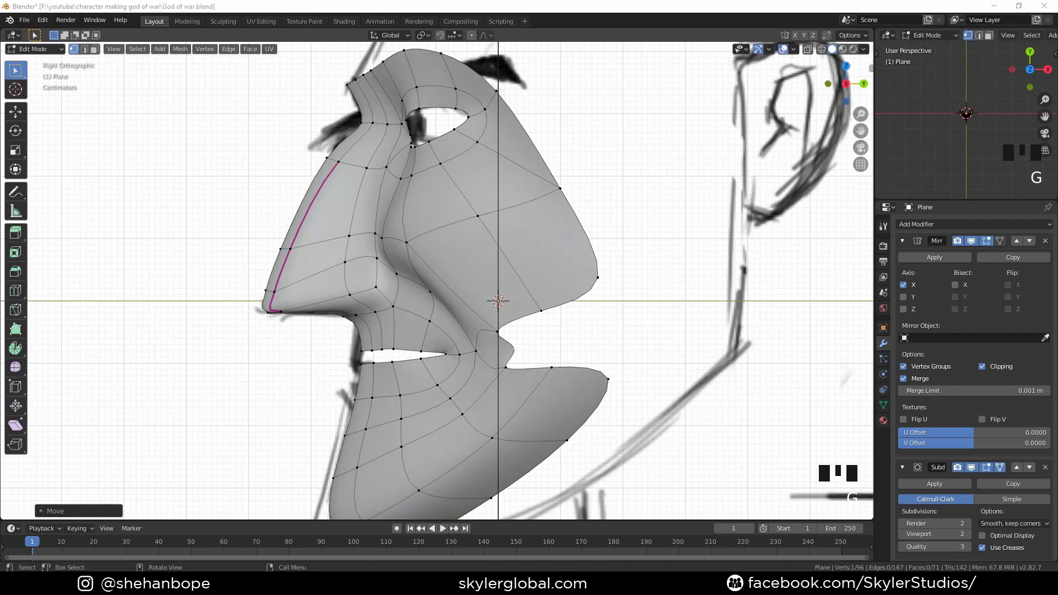
Step: Move the two rear vertices of the gap's upper edge up and slightly forward in the side view
click(563, 310)
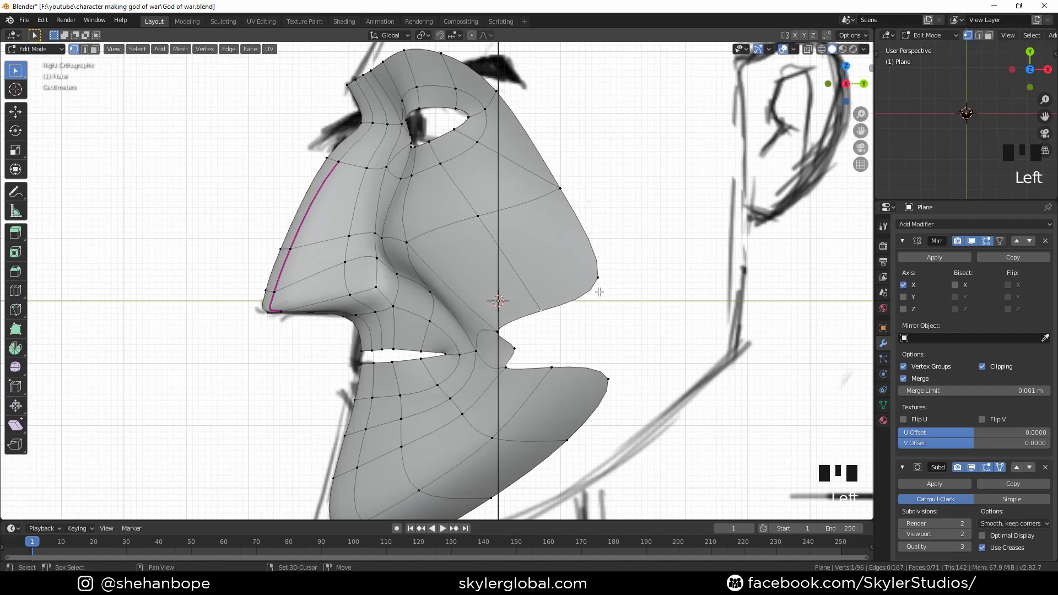
shift+click(607, 274)
key(g)
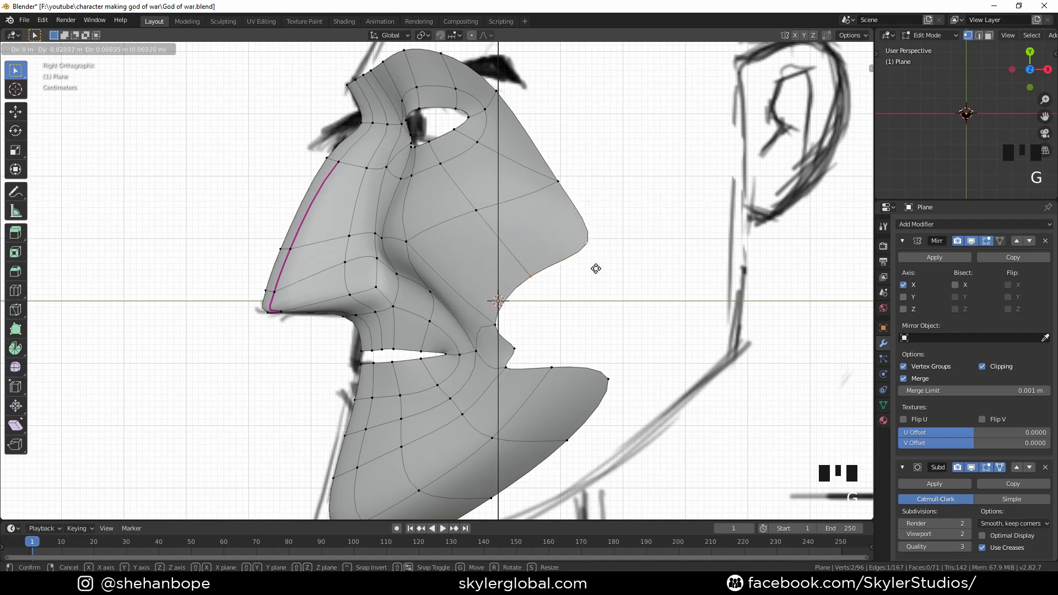
click(584, 254)
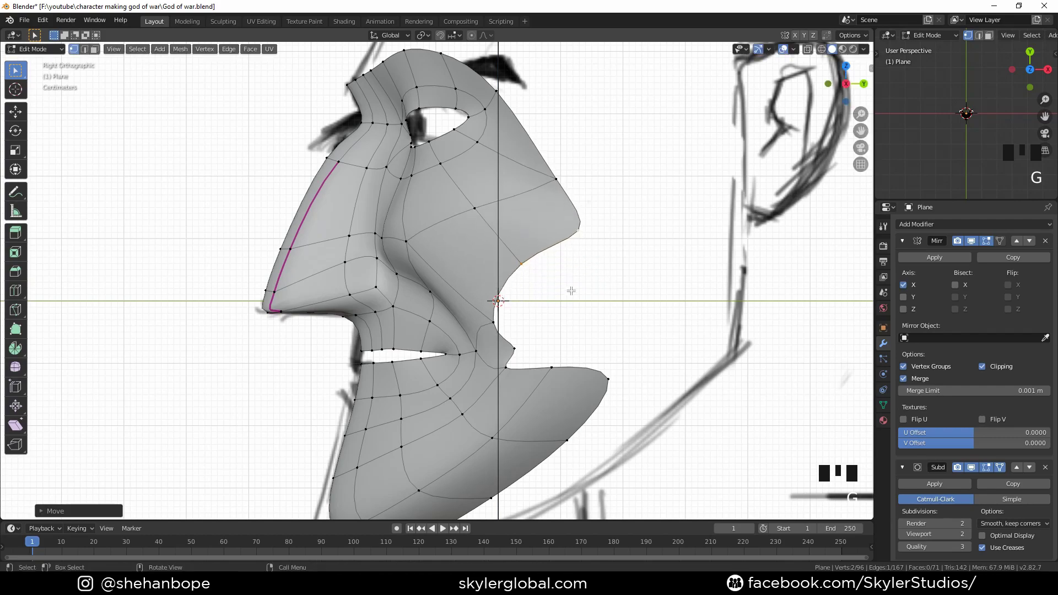
Step: Extrude two connected vertices from the corner face's outer vertex, running diagonally up toward the ear
click(534, 345)
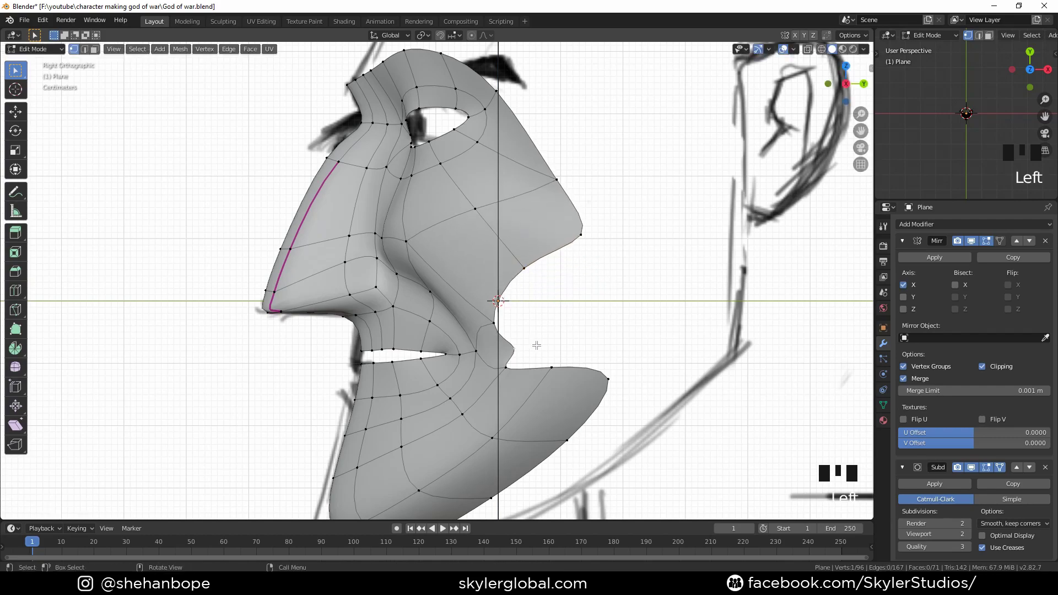
key(e)
click(573, 317)
key(e)
click(640, 284)
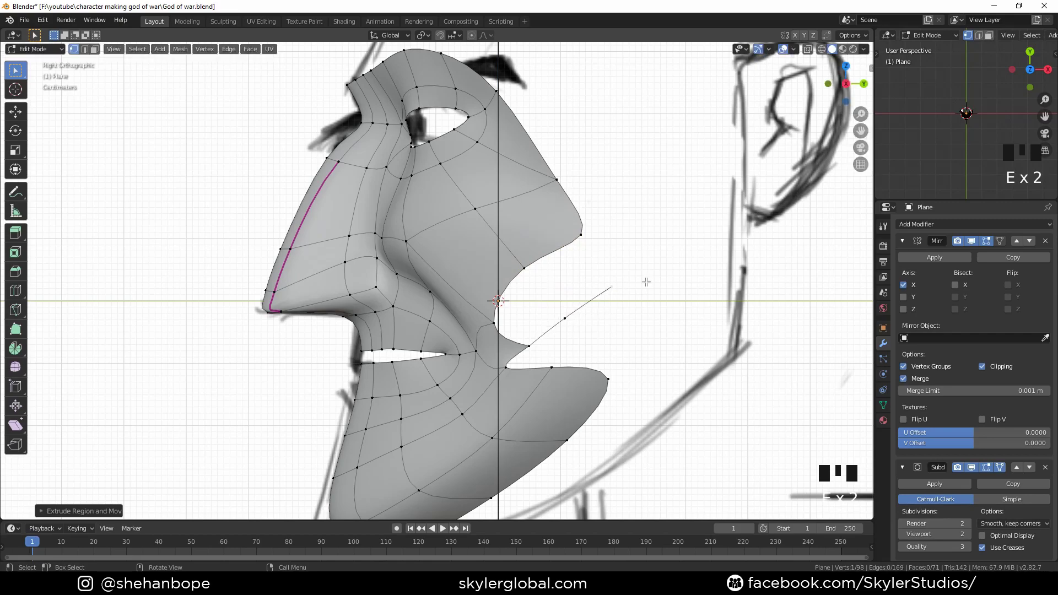
Step: Fill a face between the first extruded edge and the inner part of the cheek's lower border
shift+click(533, 272)
click(566, 320)
shift+click(536, 274)
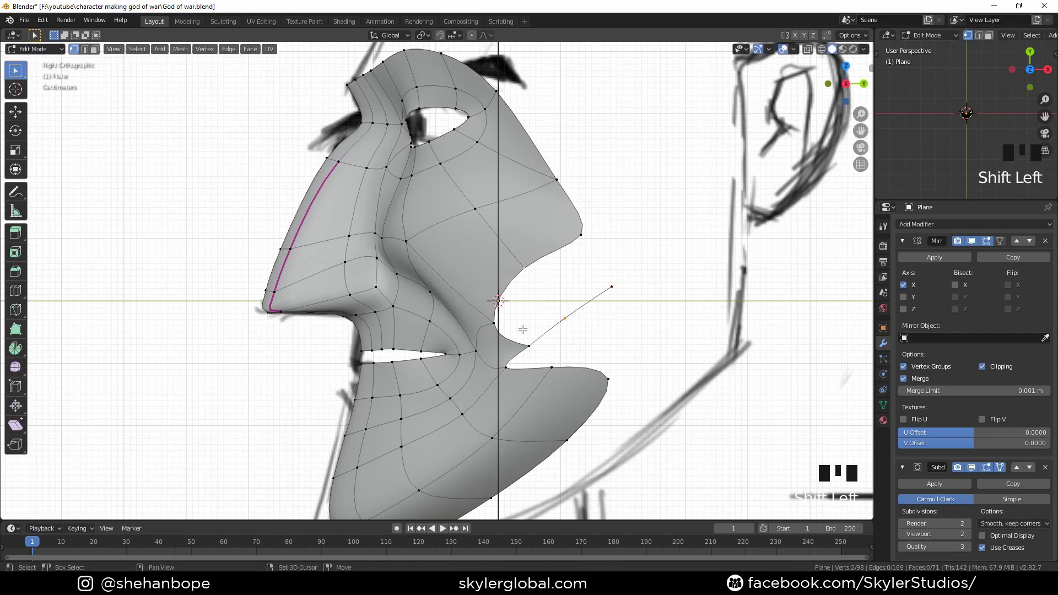
shift+click(514, 336)
shift+click(532, 342)
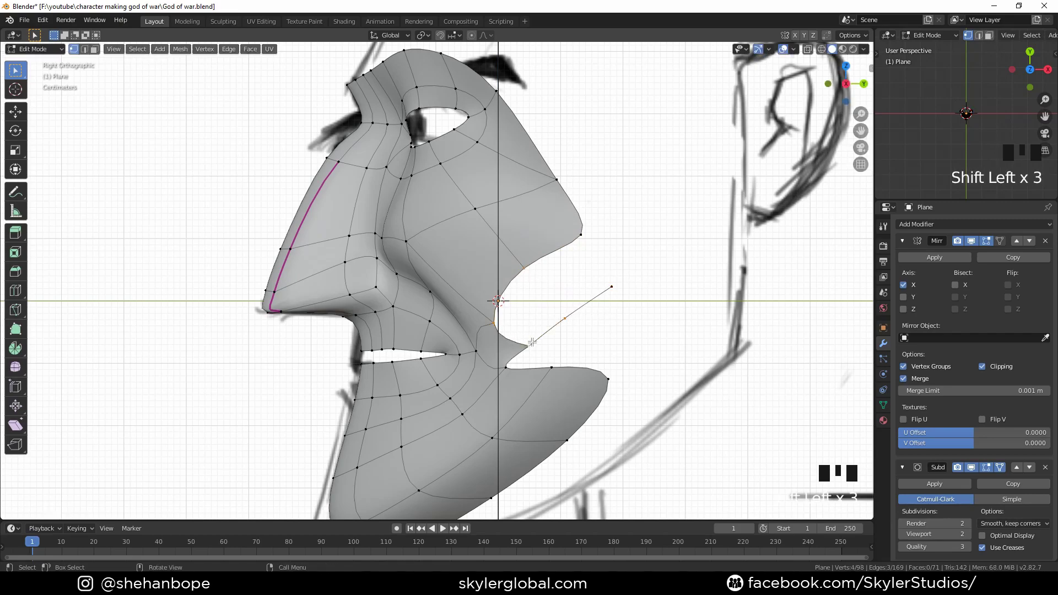
key(f)
Step: Fill a second face between the outer extruded edge and the rear part of the cheek's lower border
click(566, 321)
shift+click(611, 283)
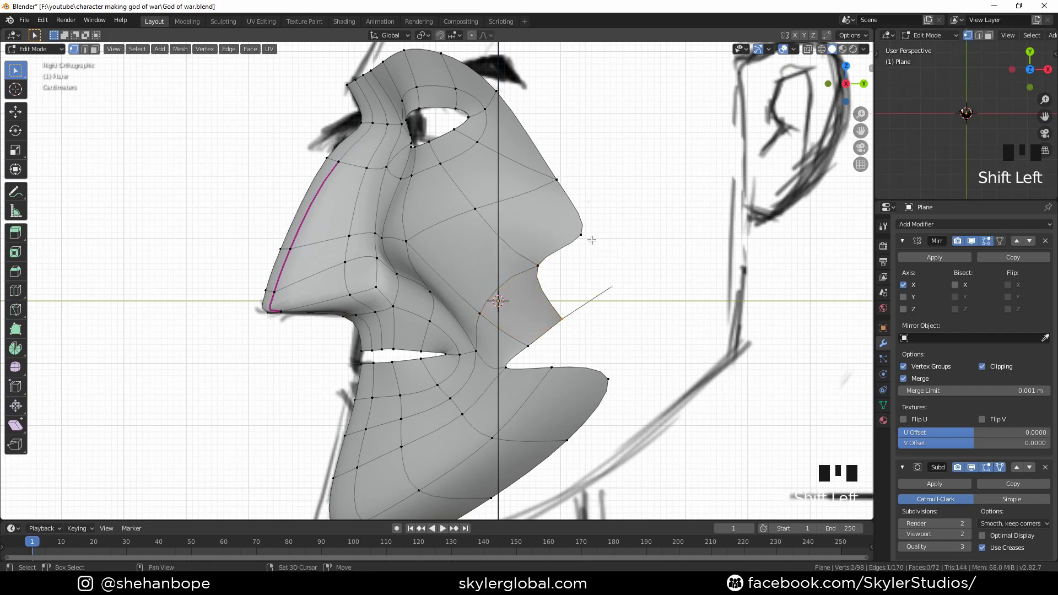
shift+click(587, 241)
click(537, 267)
shift+click(582, 235)
shift+click(612, 286)
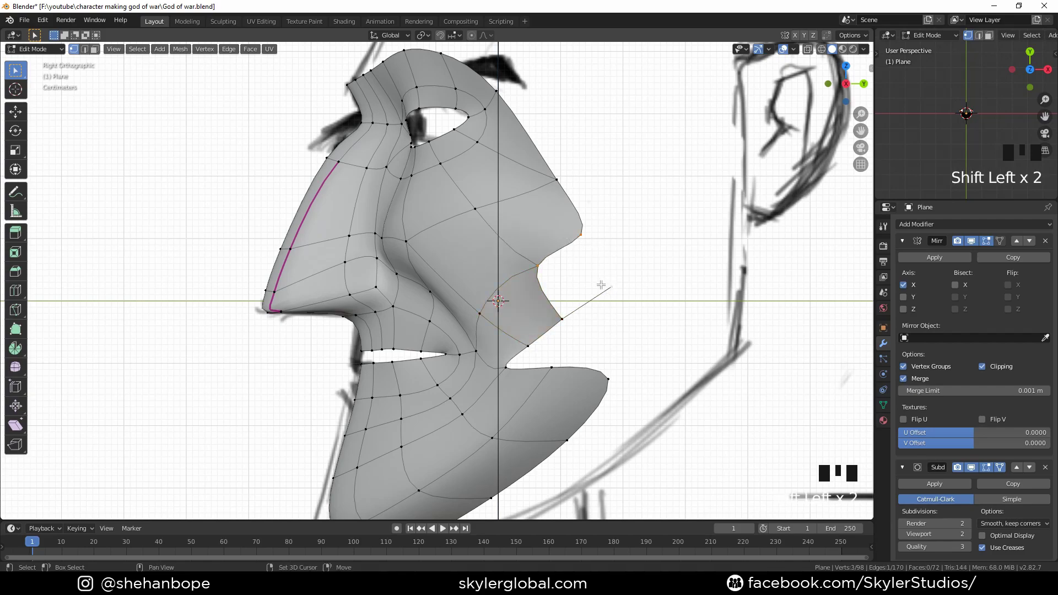
shift+click(561, 319)
key(f)
Step: Move the two rear vertices of the jaw's upper edge down and forward to widen the gap below the cheek
scroll(579, 323, down, 1)
shift+middle_drag(579, 323, 563, 291)
click(540, 329)
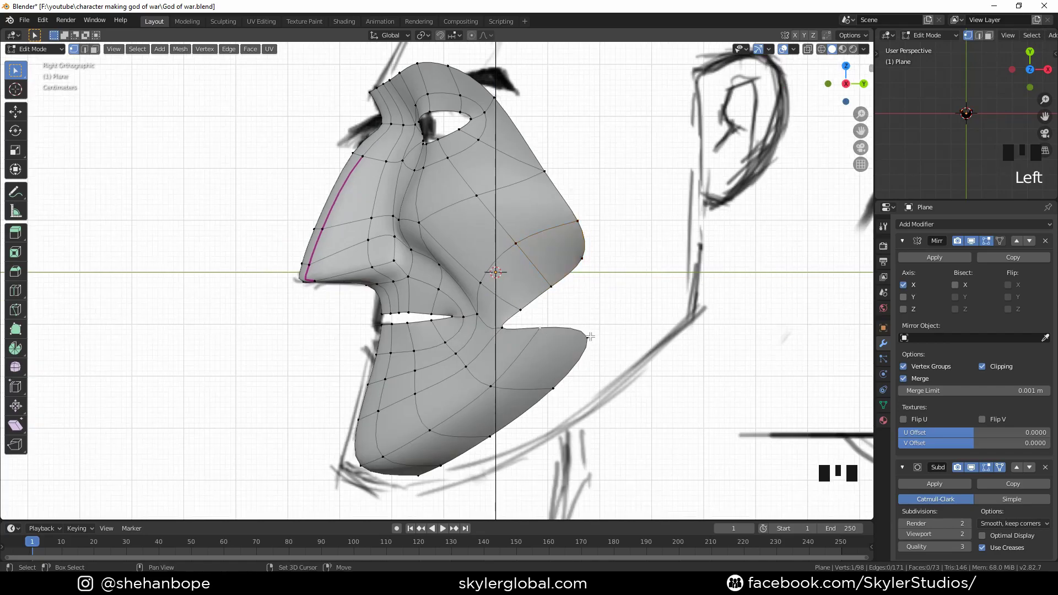
shift+click(588, 338)
key(g)
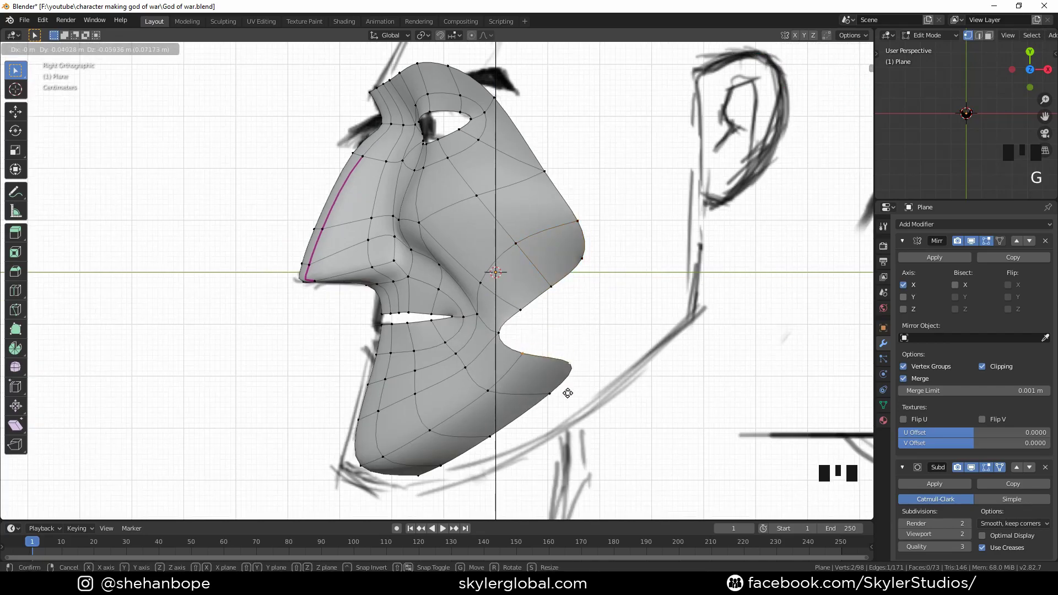
click(567, 394)
Step: Move the lower jaw and chin border vertices one by one toward the jawline of the side reference sketch
key(g)
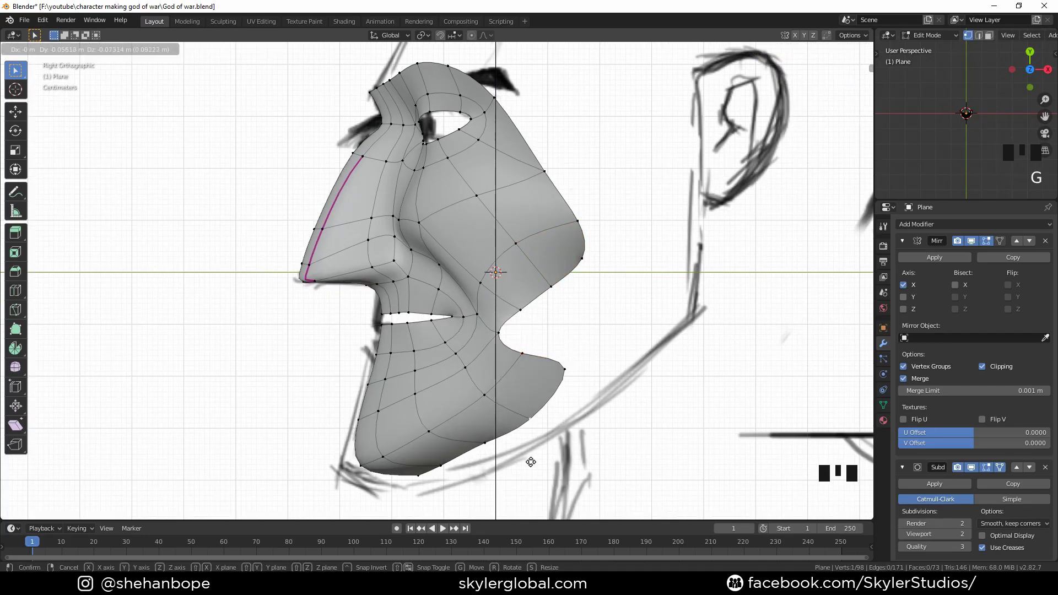
click(518, 459)
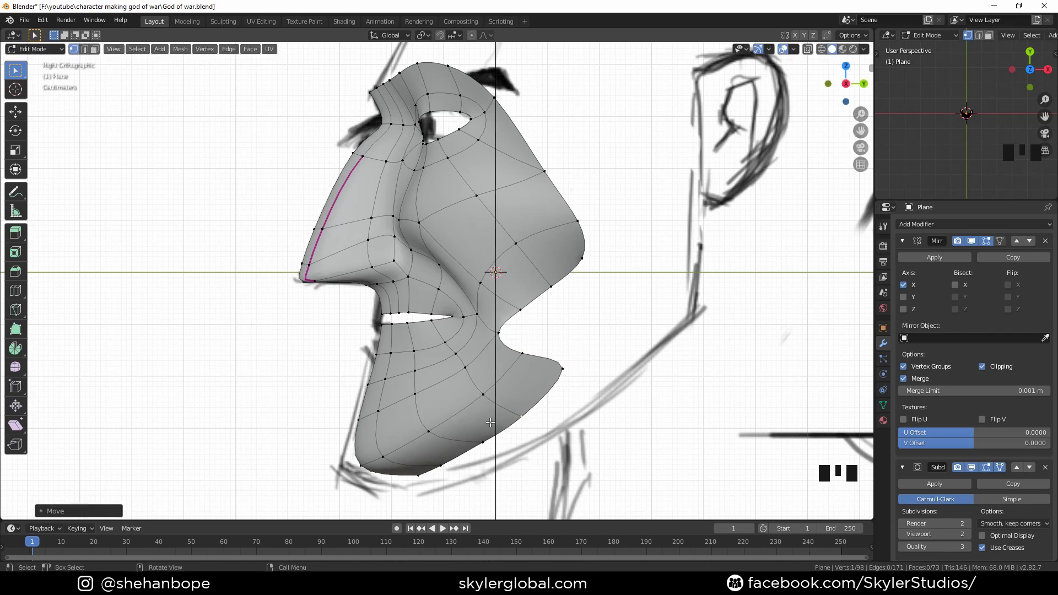
click(476, 455)
key(g)
click(472, 459)
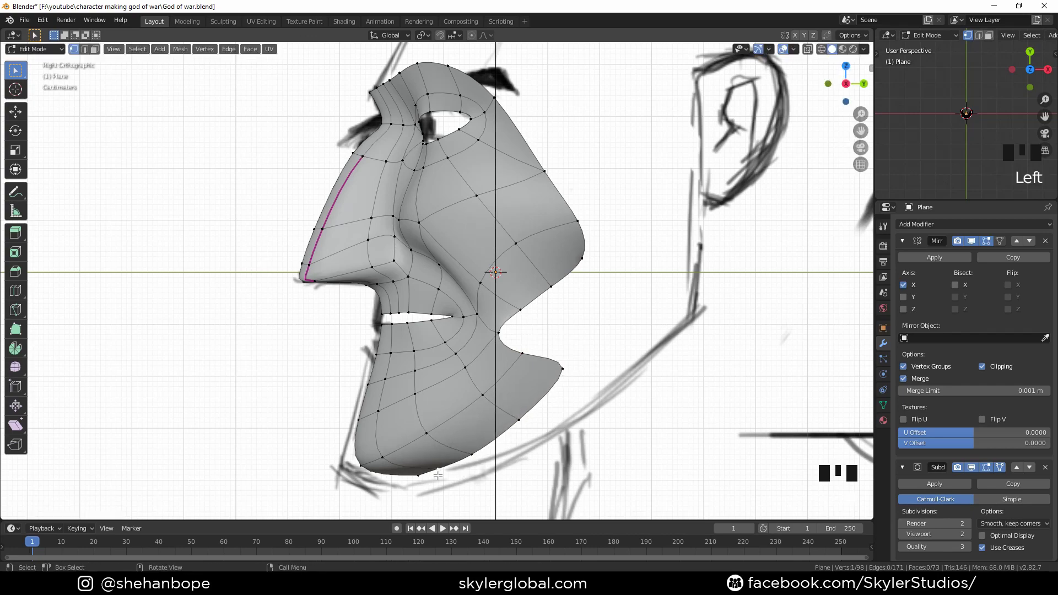
key(g)
click(436, 485)
key(g)
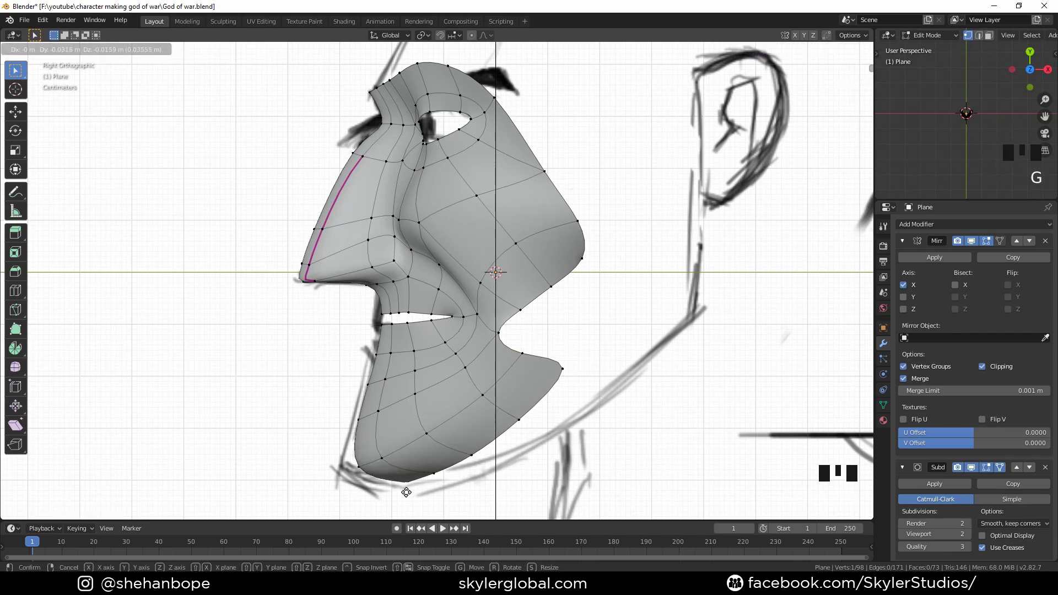
click(407, 490)
Step: Extrude a chain of three edges from the jaw's upper edge, running up and back below the cheek's lower border
scroll(532, 395, up, 2)
click(546, 382)
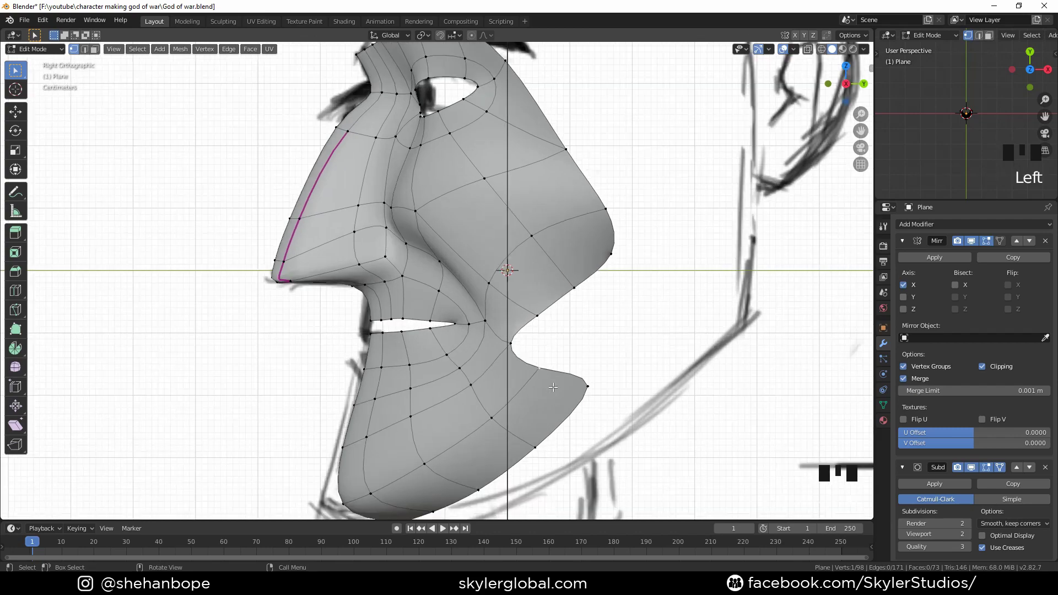
key(e)
click(598, 362)
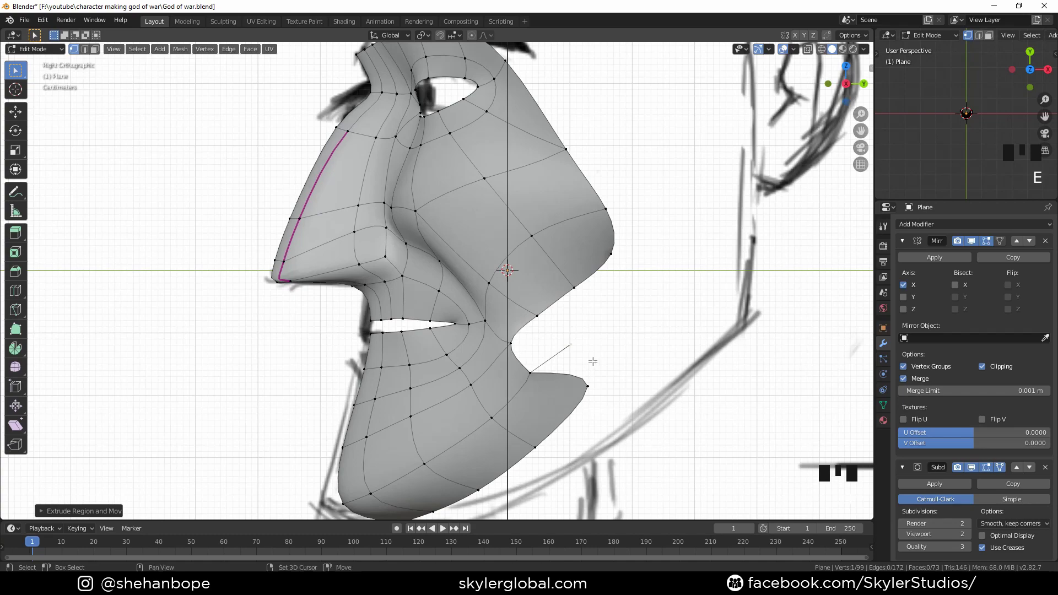
key(e)
click(624, 334)
key(e)
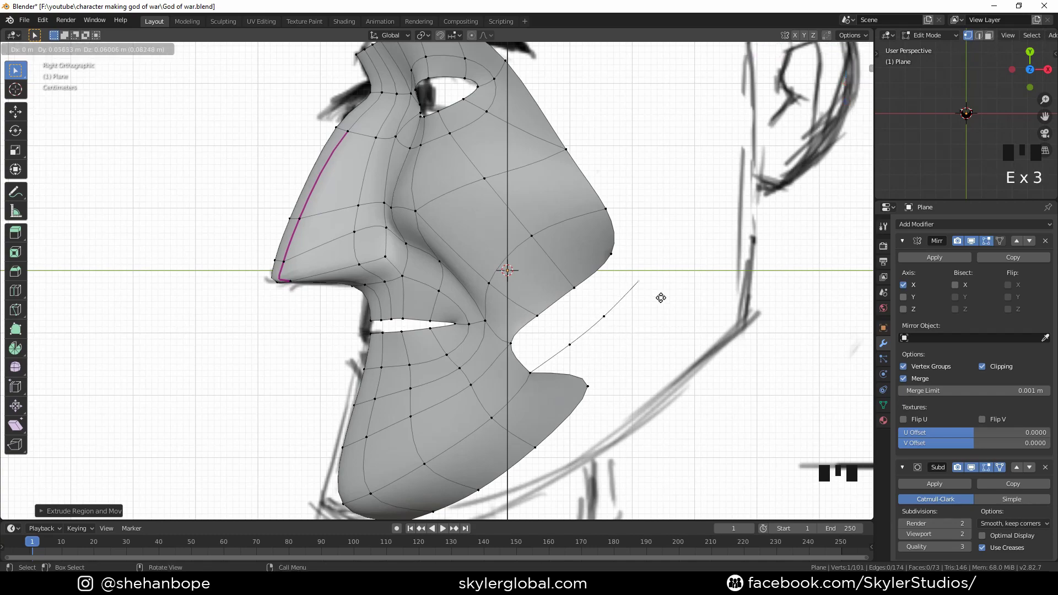
click(664, 298)
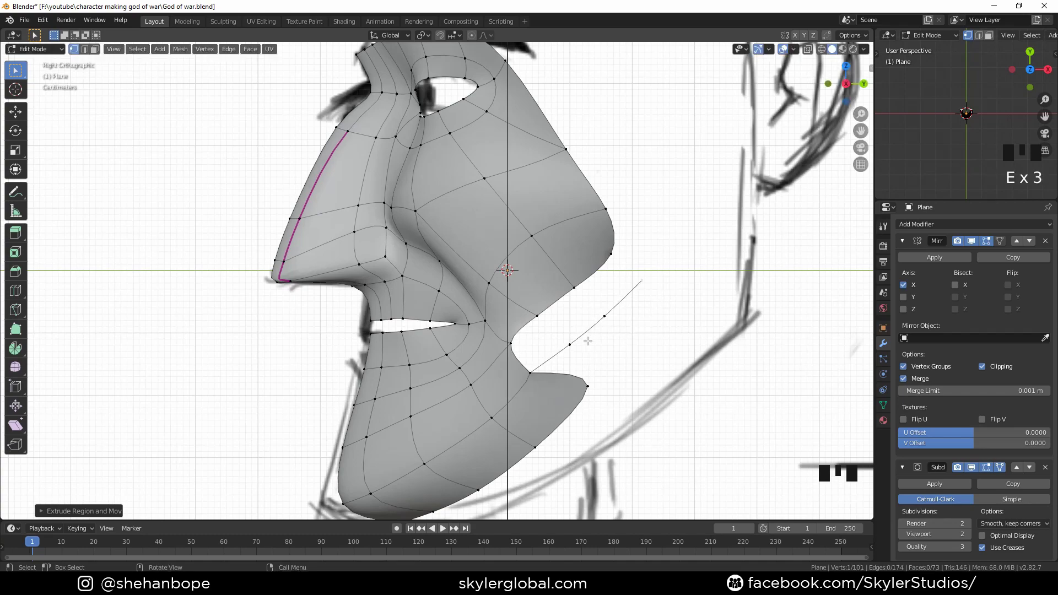
Step: Fill three faces between the extruded edge chain and the cheek's lower border, from the inner part to the rear corner
key(2)
click(550, 358)
shift+click(524, 329)
key(f)
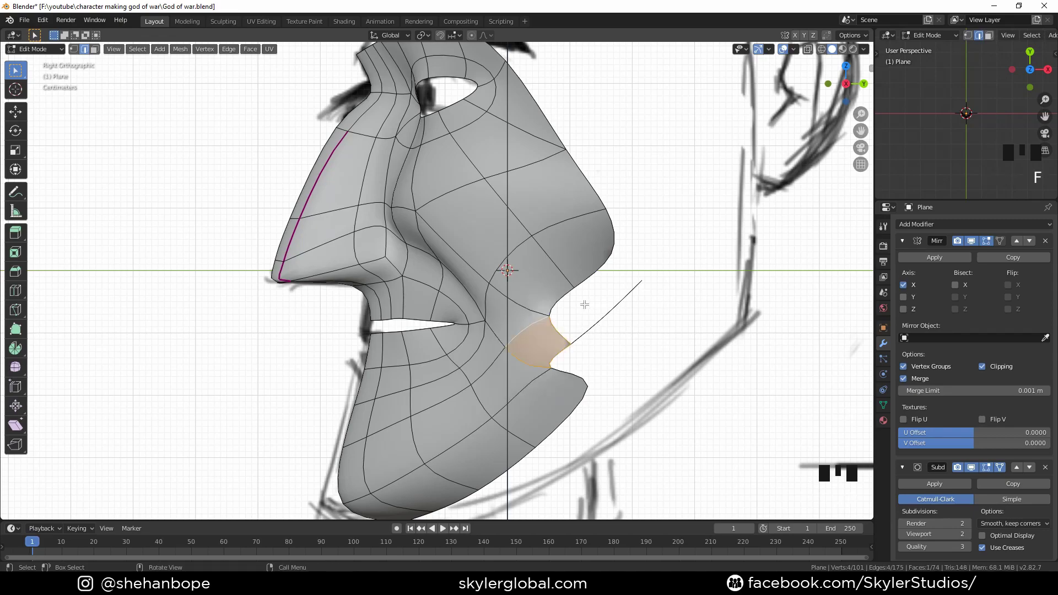
click(565, 301)
shift+click(606, 329)
key(f)
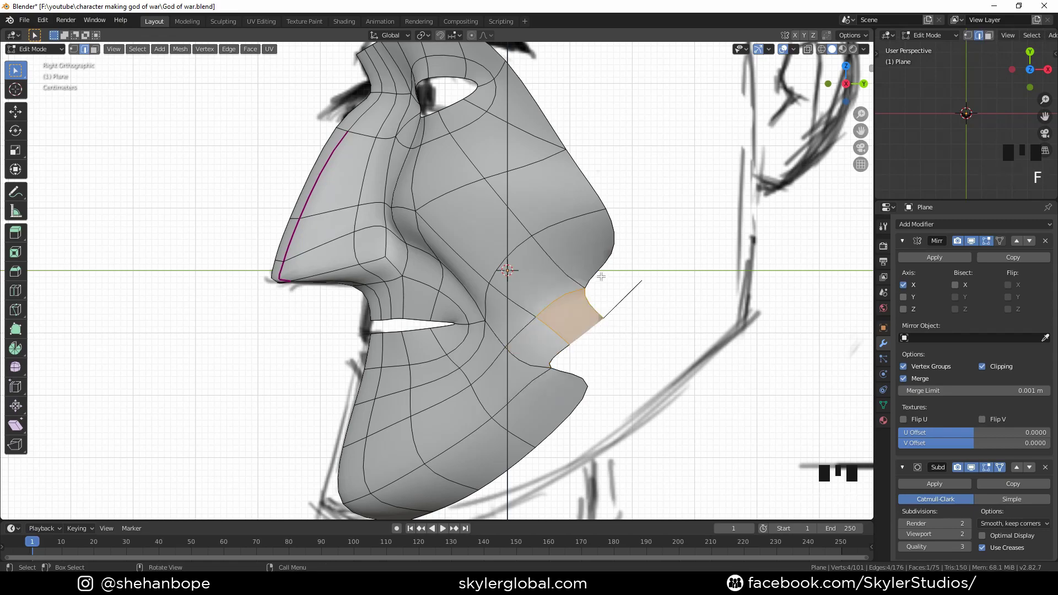
click(602, 276)
shift+click(627, 298)
key(f)
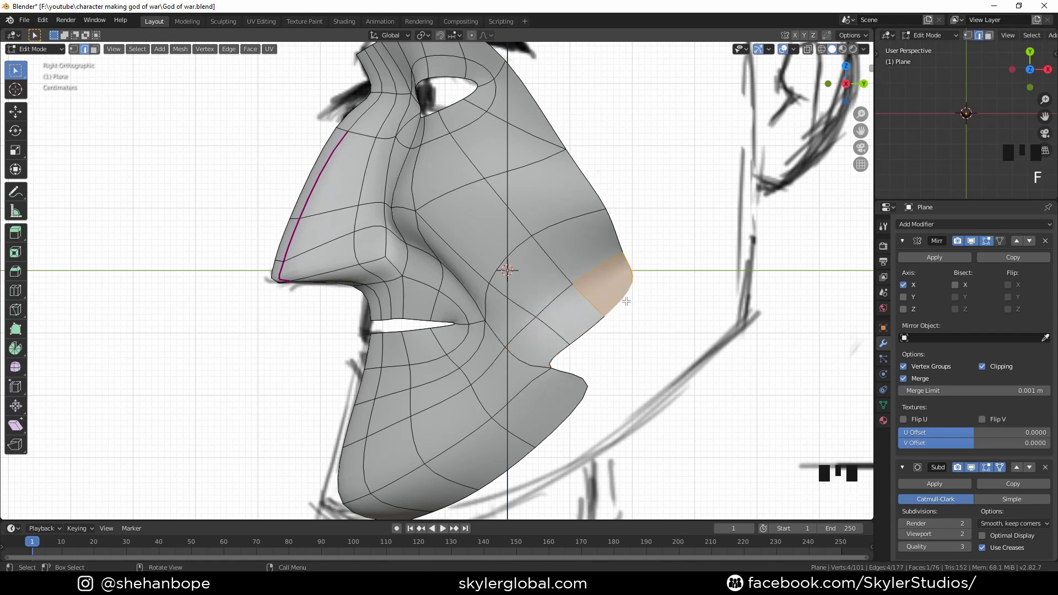
scroll(587, 381, up, 1)
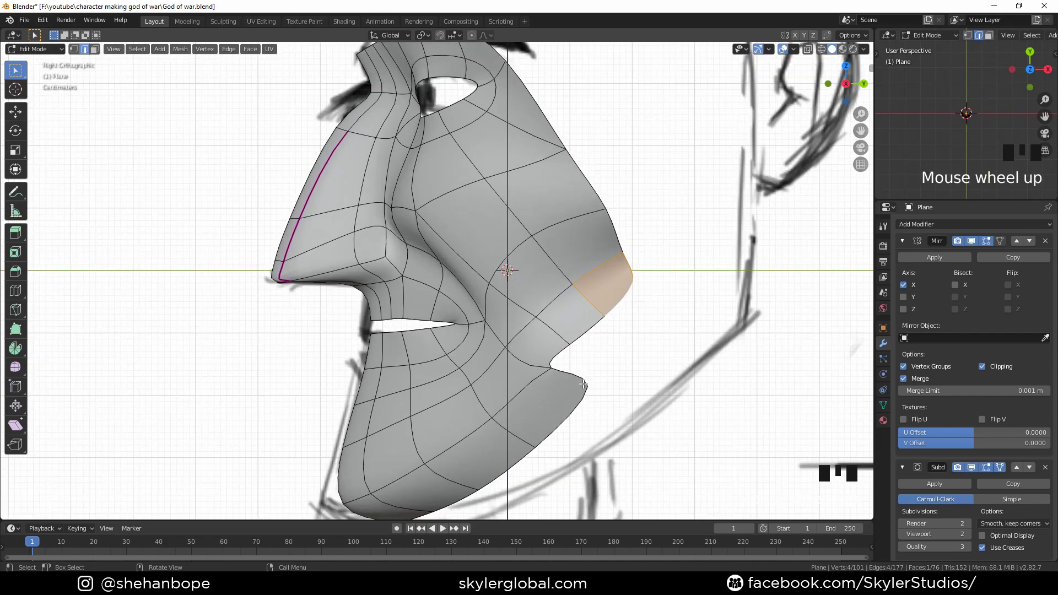
Step: Move the jaw's rear corner vertex and the adjacent lower border vertex together down and forward
key(1)
scroll(582, 385, down, 1)
shift+middle_drag(583, 385, 576, 353)
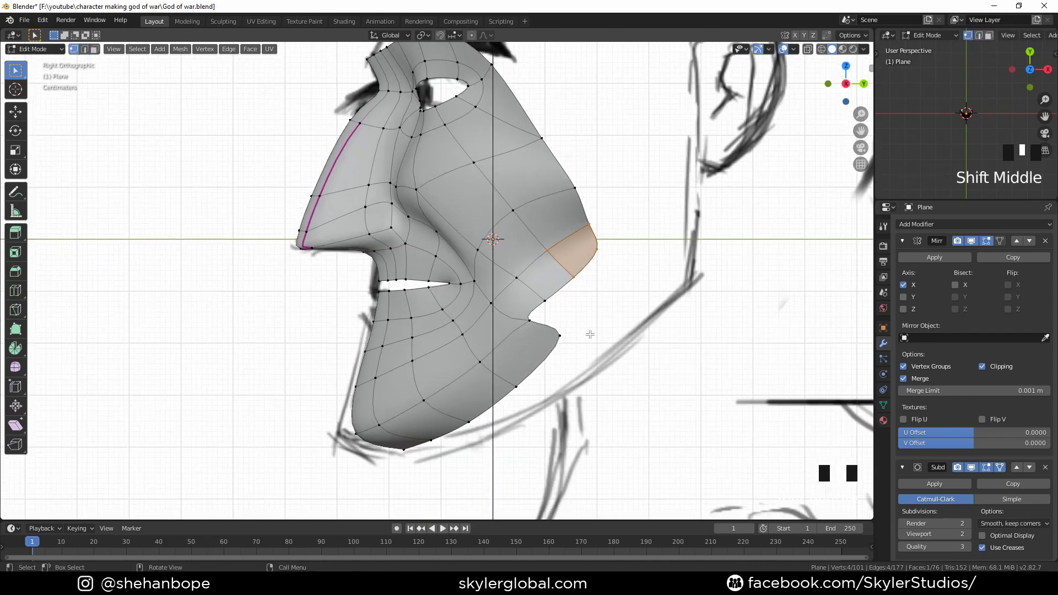
drag(590, 335, 548, 364)
key(g)
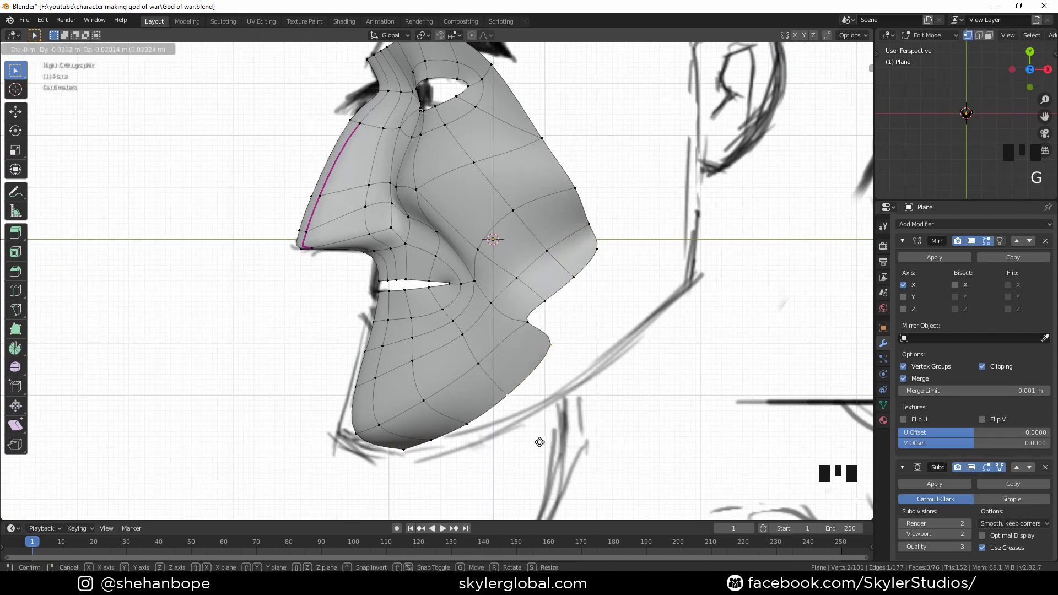
click(540, 447)
Step: Shift three inner jaw vertices forward one by one, from the middle of the jaw up toward the mouth corner
click(480, 368)
key(g)
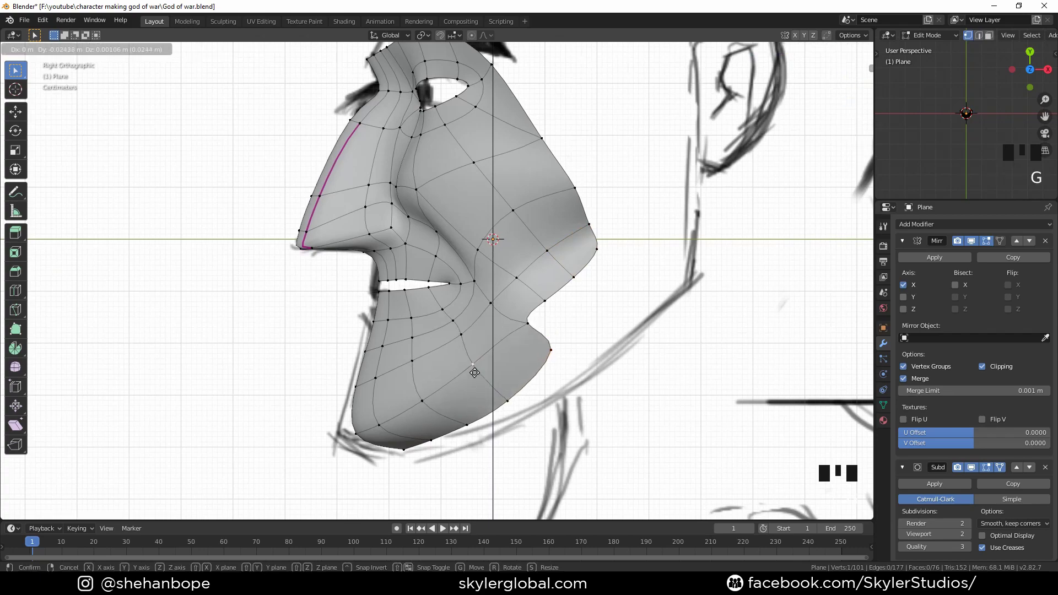
click(473, 365)
click(461, 349)
key(g)
click(446, 356)
click(452, 326)
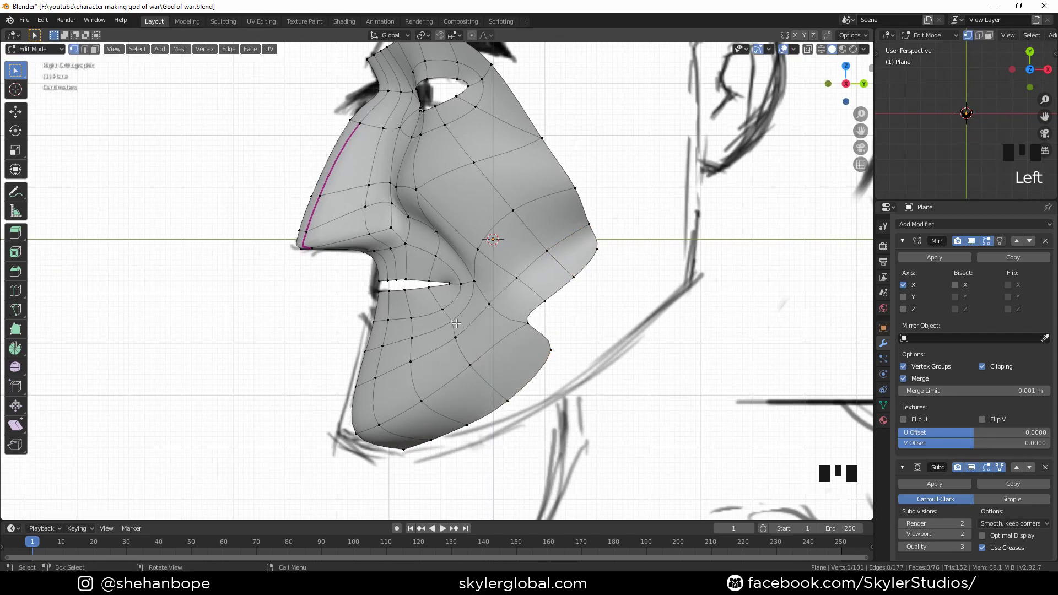
key(g)
click(438, 331)
Step: Move the jaw's rear corner vertex down and the vertex at the inner end of the notch forward
click(551, 351)
key(g)
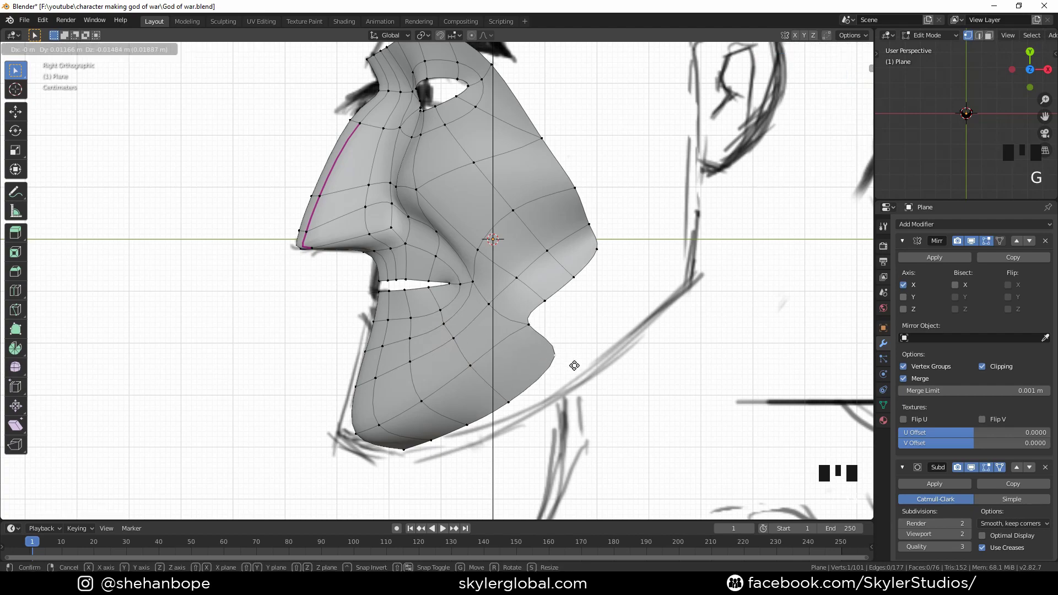
click(568, 377)
click(528, 327)
key(g)
click(516, 331)
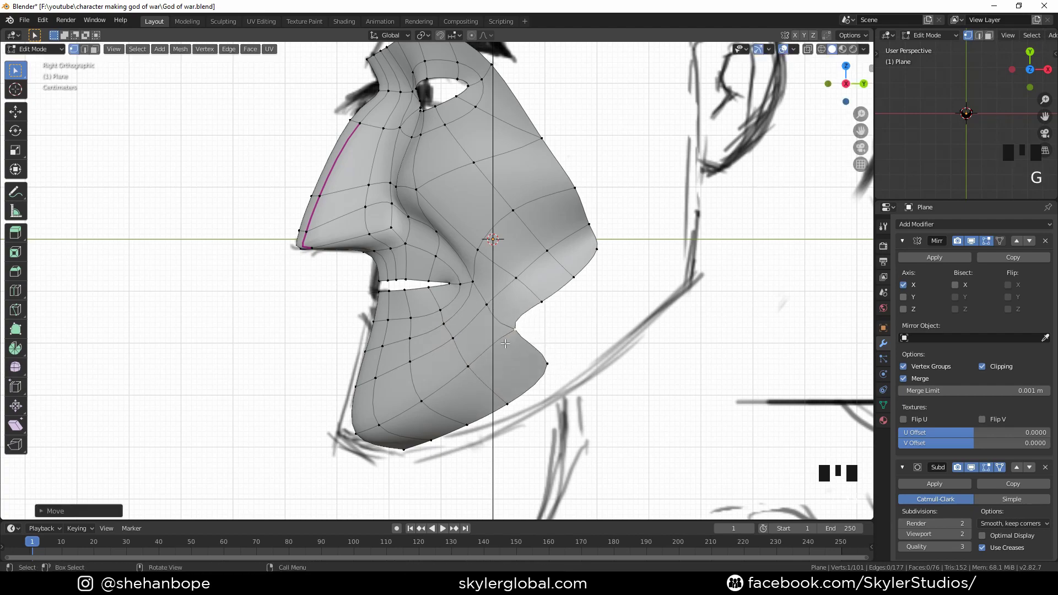
Step: Move the jaw's rear corner vertex back toward the sketched jawline and extrude three edges from it up and back below the cheek
shift+middle_drag(595, 295, 534, 309)
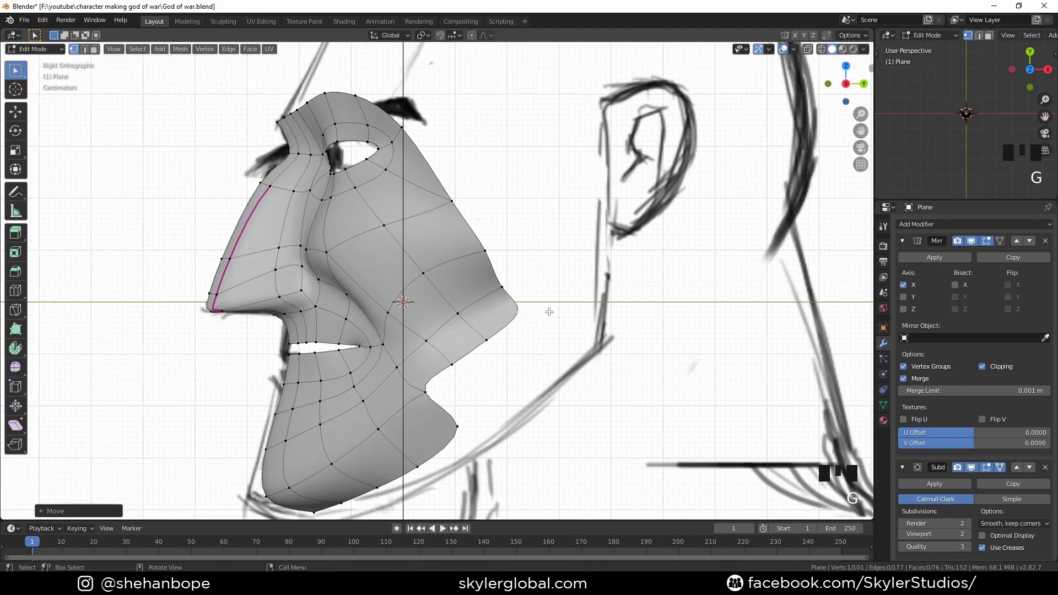
key(KP_1)
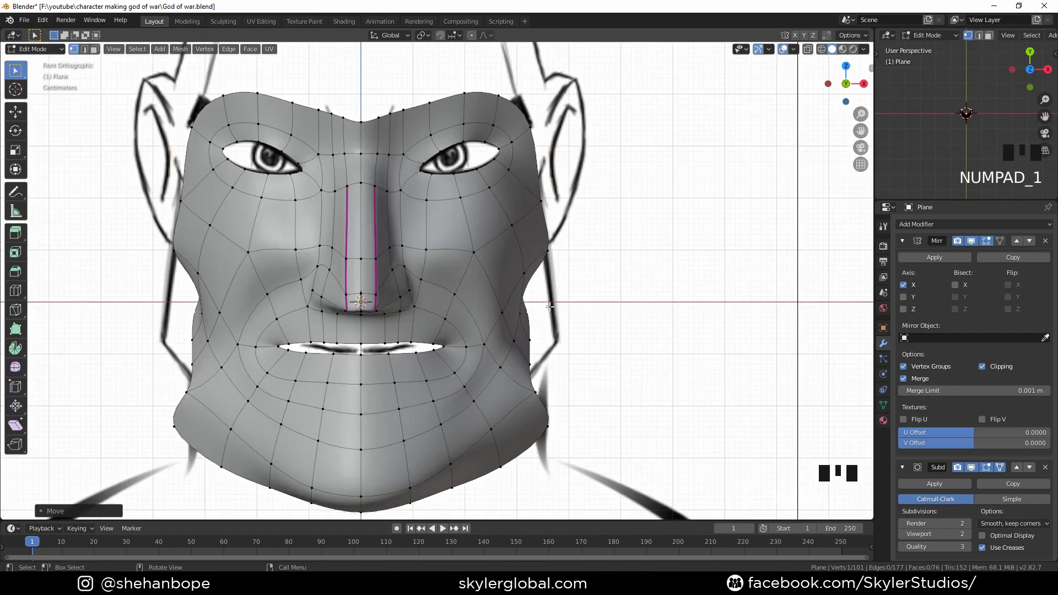
scroll(550, 307, down, 1)
middle_drag(549, 306, 480, 341)
key(KP_3)
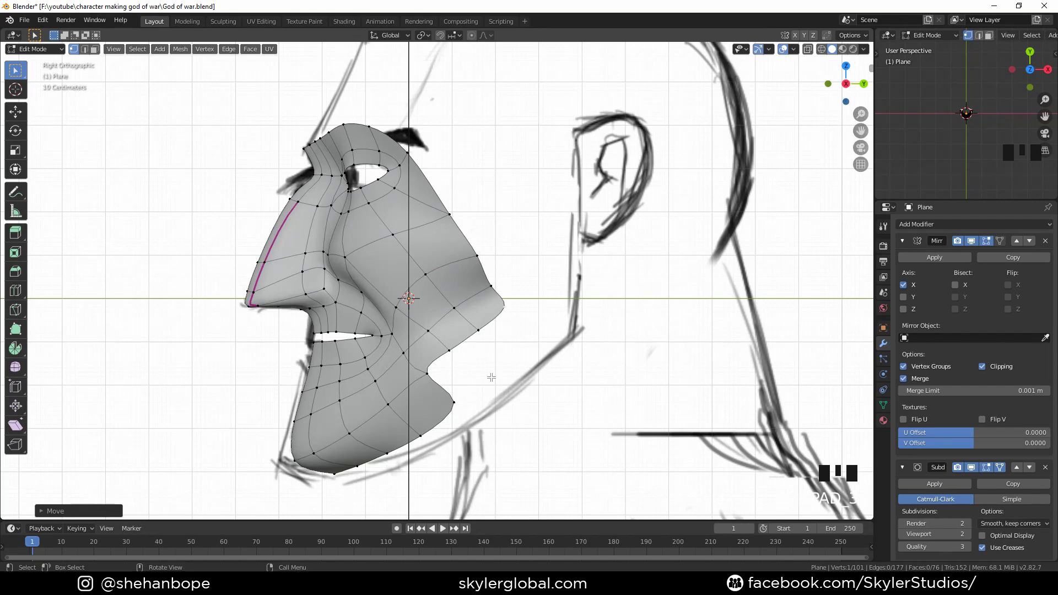
scroll(500, 358, up, 1)
shift+middle_drag(500, 357, 373, 359)
click(374, 359)
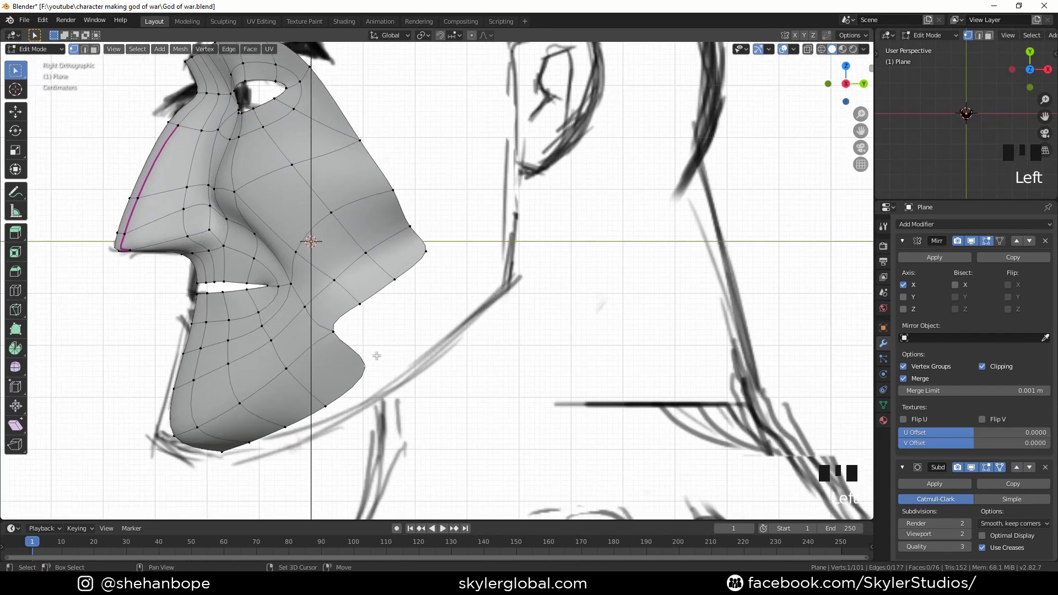
key(e)
click(412, 347)
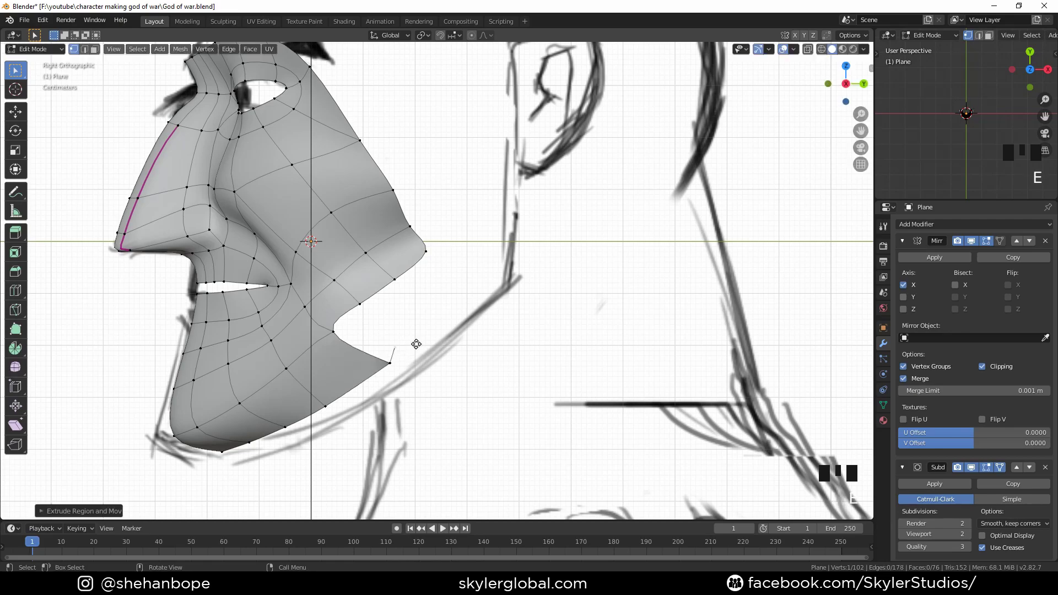
key(e)
click(441, 315)
key(e)
click(486, 284)
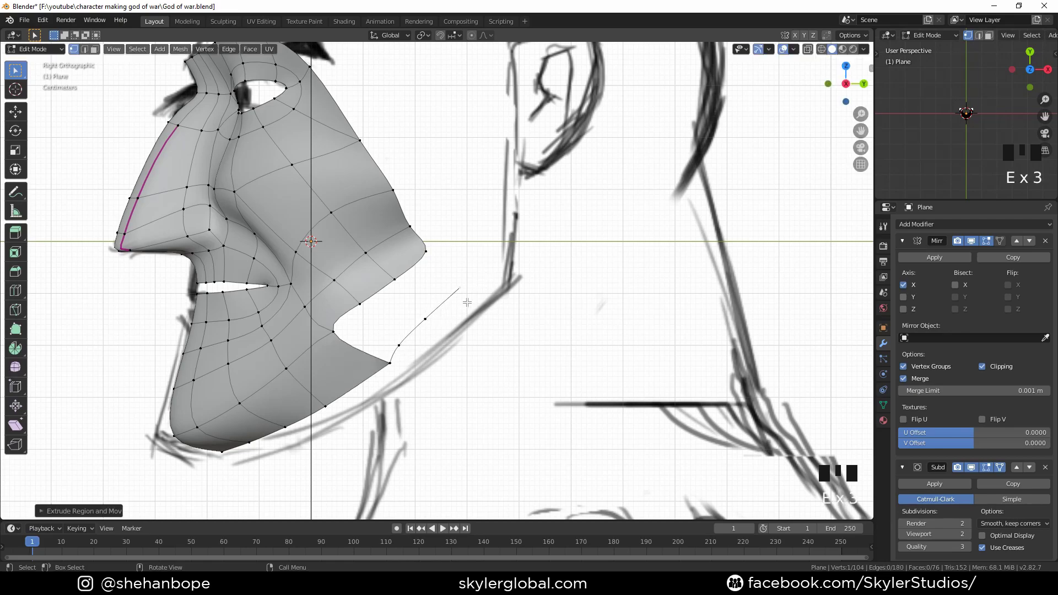
Step: Fill three faces between the new jaw edge chain and the cheek's lower border, closing the notch from rear to front
key(2)
click(445, 309)
shift+click(422, 273)
key(f)
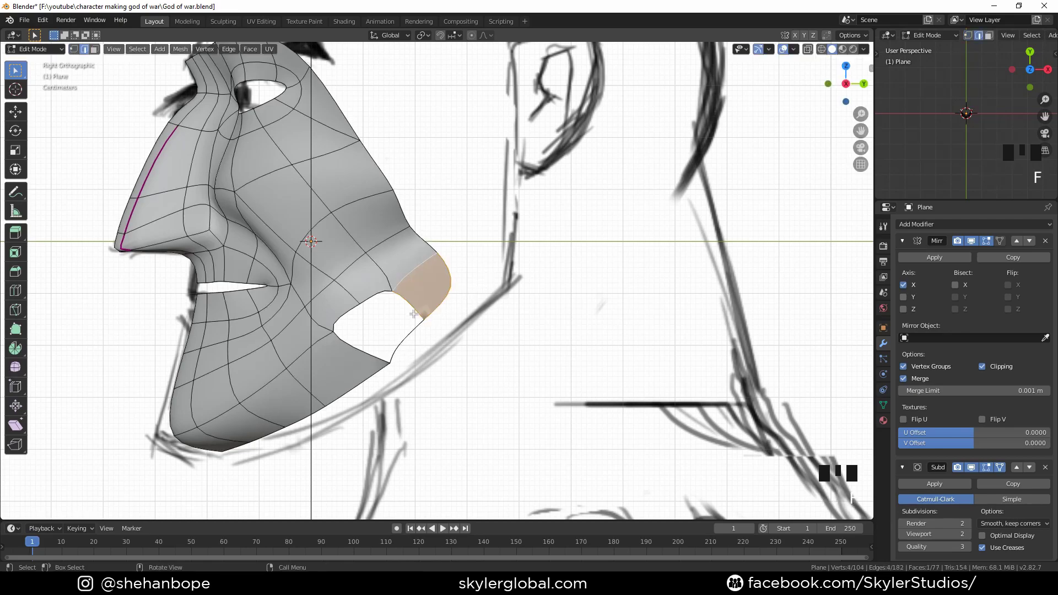
click(414, 324)
shift+click(386, 323)
key(f)
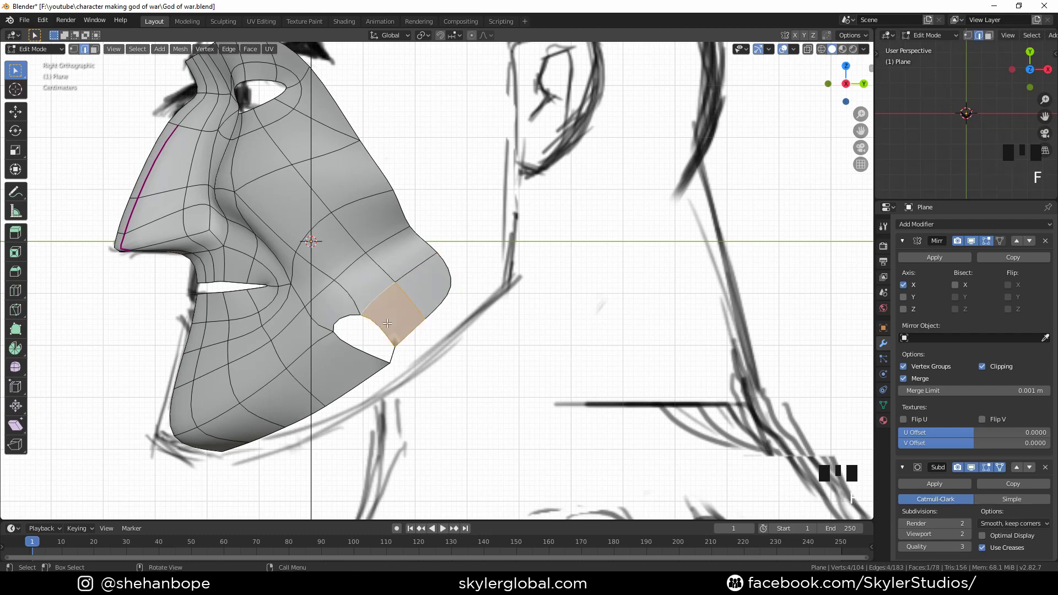
click(394, 354)
shift+click(361, 326)
key(f)
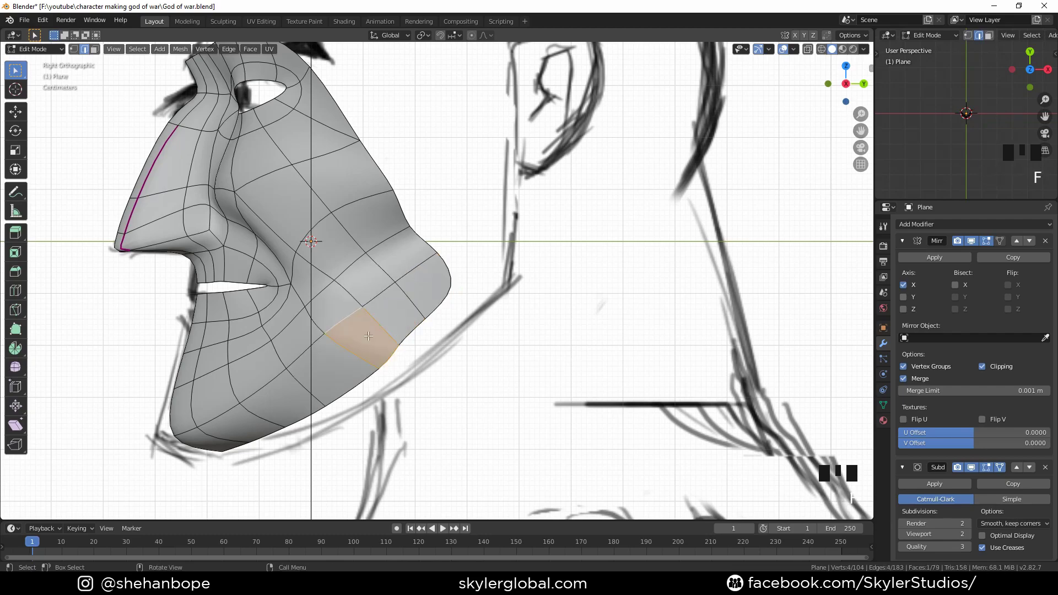
Step: In the front view, move the three rear cheek border vertices one by one outward onto the front reference sketch's face outline
scroll(365, 331, down, 2)
middle_drag(365, 334, 476, 337)
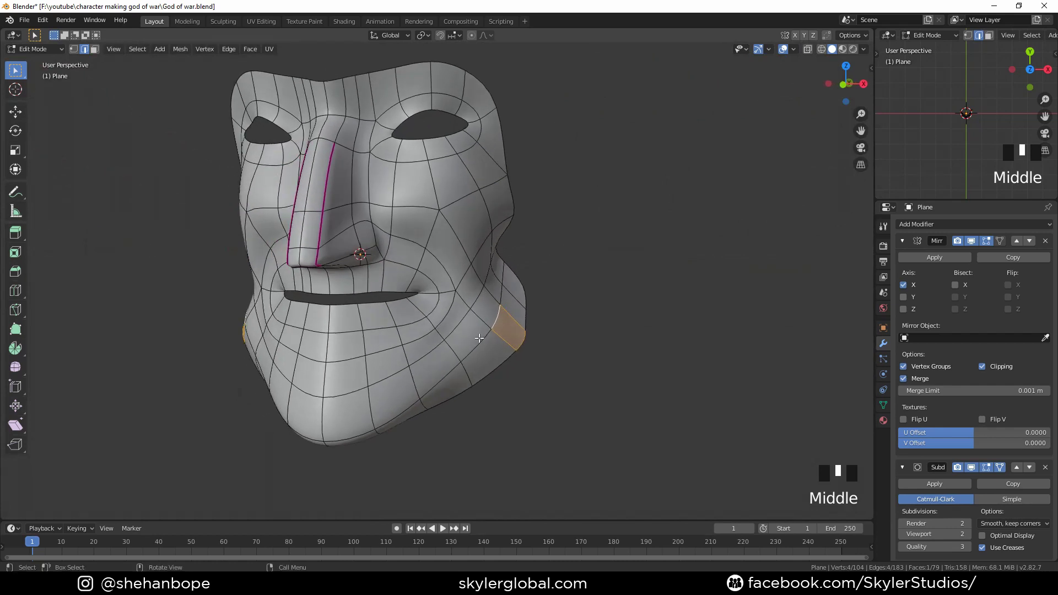
key(KP_1)
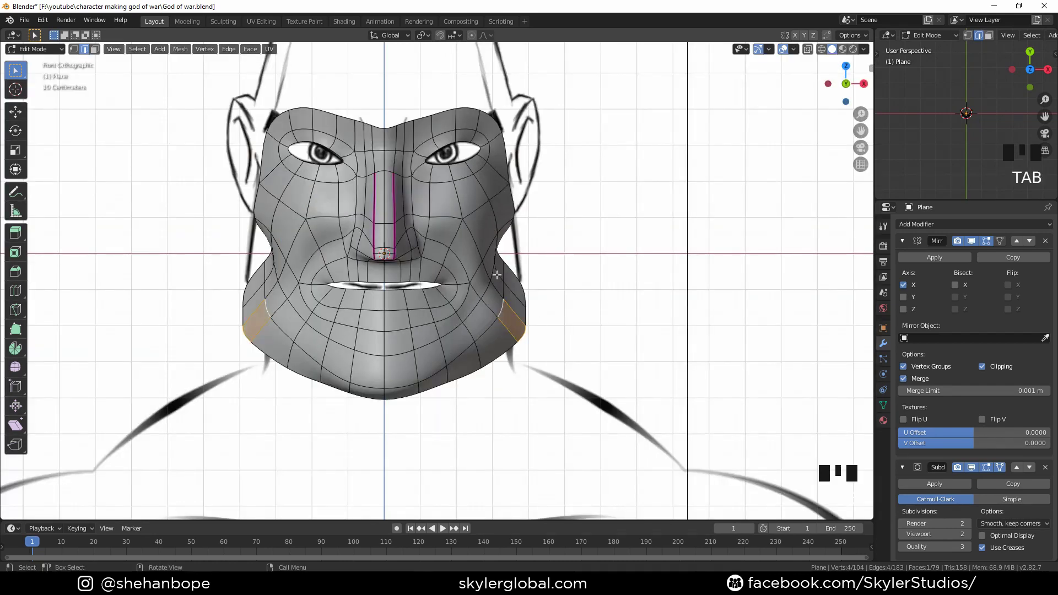
key(1)
scroll(515, 277, up, 1)
click(521, 254)
scroll(518, 251, up, 1)
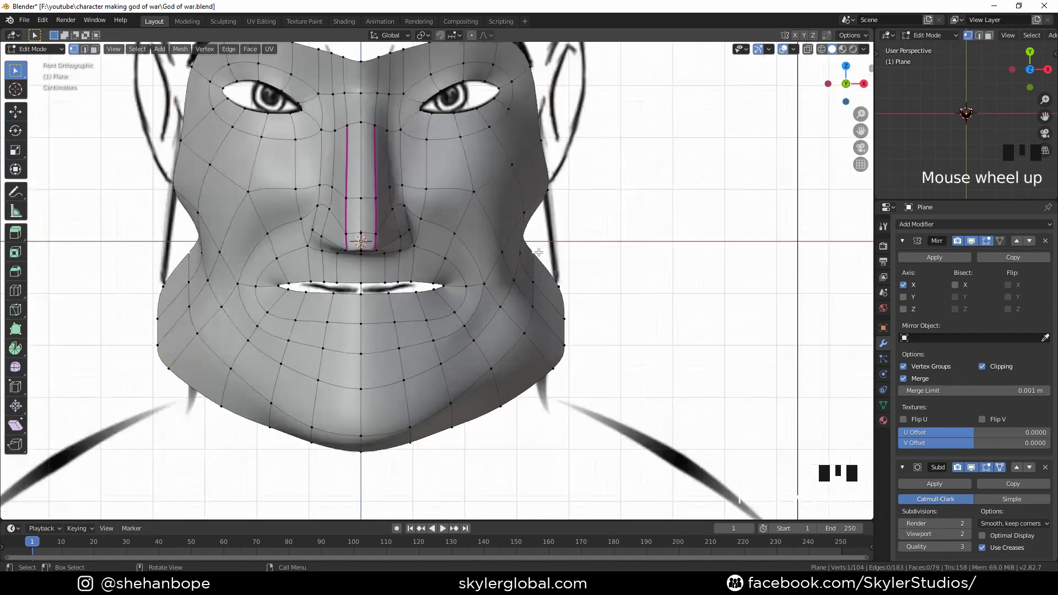
middle_drag(518, 250, 518, 231)
click(518, 231)
key(KP_3)
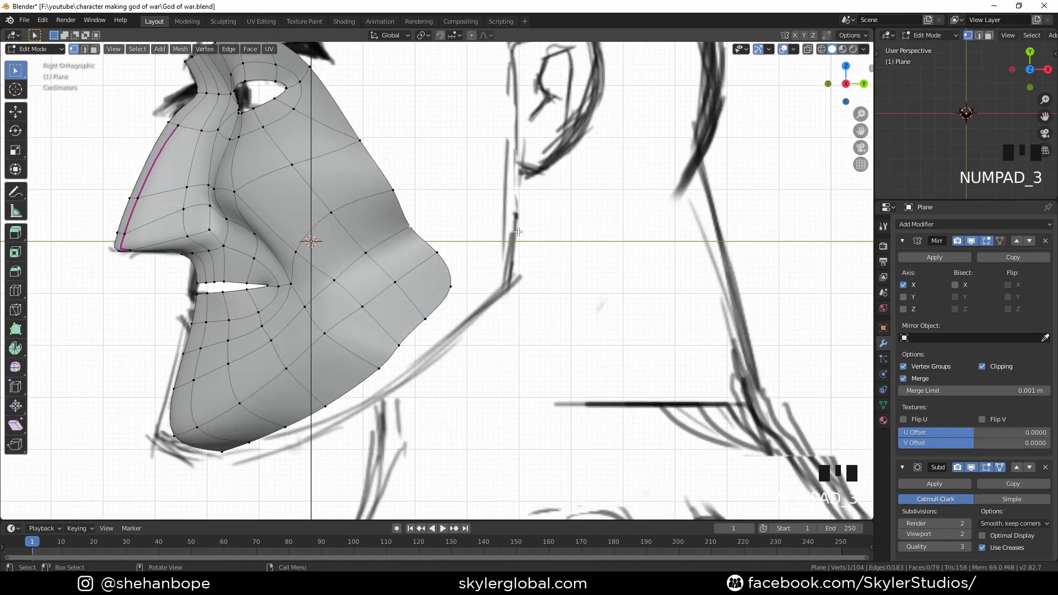
key(KP_1)
key(g)
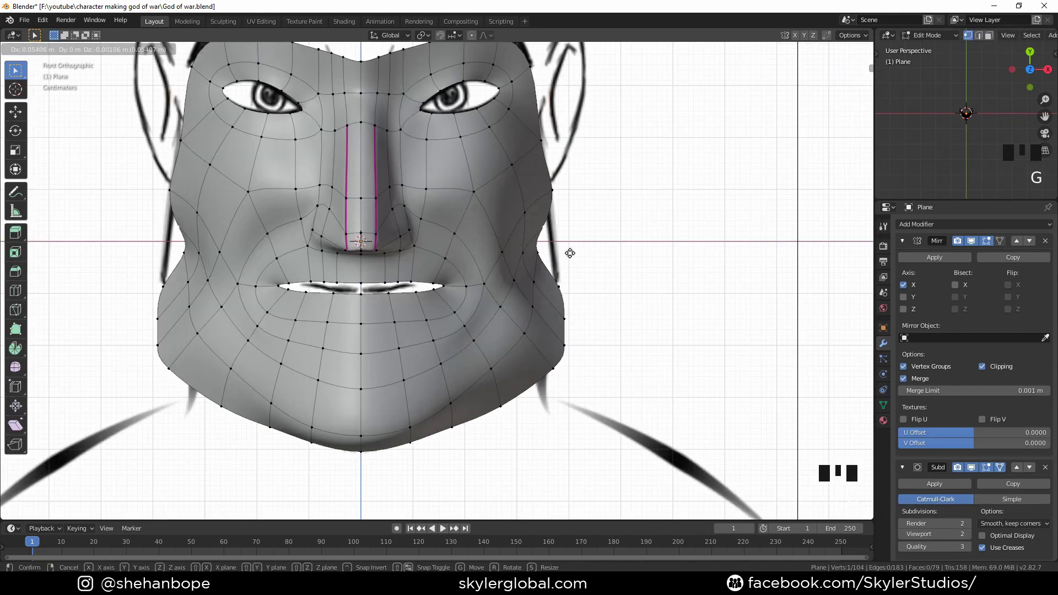
click(554, 252)
key(g)
click(573, 270)
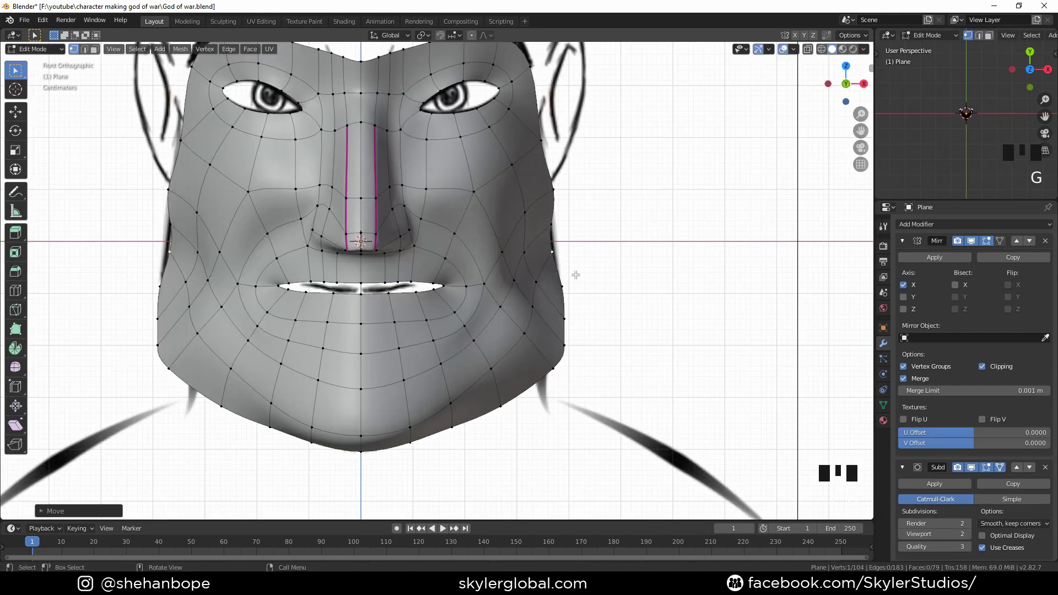
key(g)
click(557, 282)
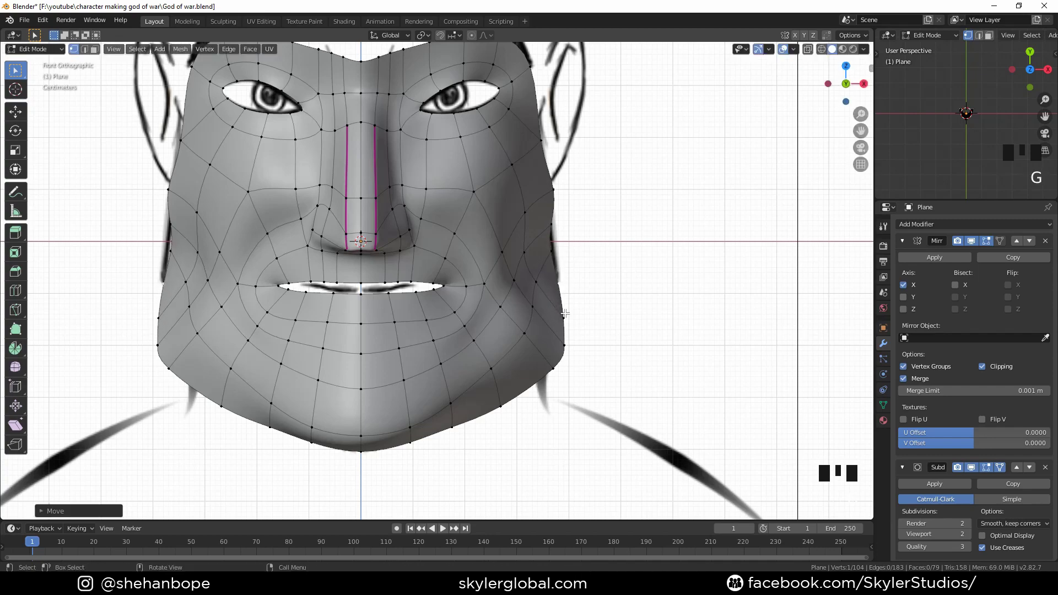
Step: Move the three outer jaw border vertices together inward toward the jawline of the front reference sketch
click(558, 318)
shift+click(558, 346)
shift+click(553, 367)
key(g)
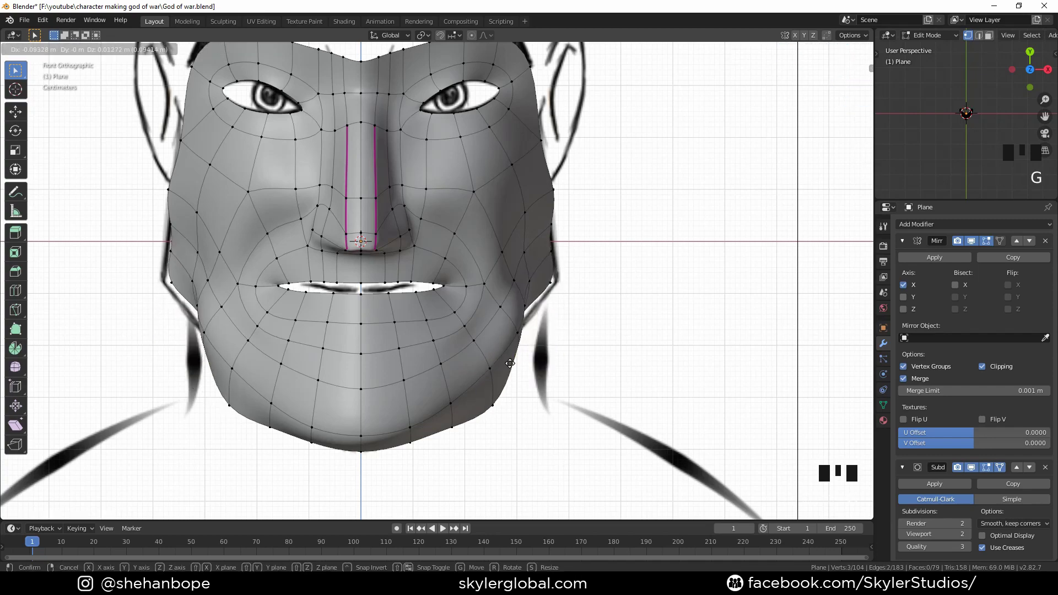
click(527, 377)
Step: Move the lower jaw and chin border vertices one by one up and inward to follow the front reference sketch's jawline
click(527, 386)
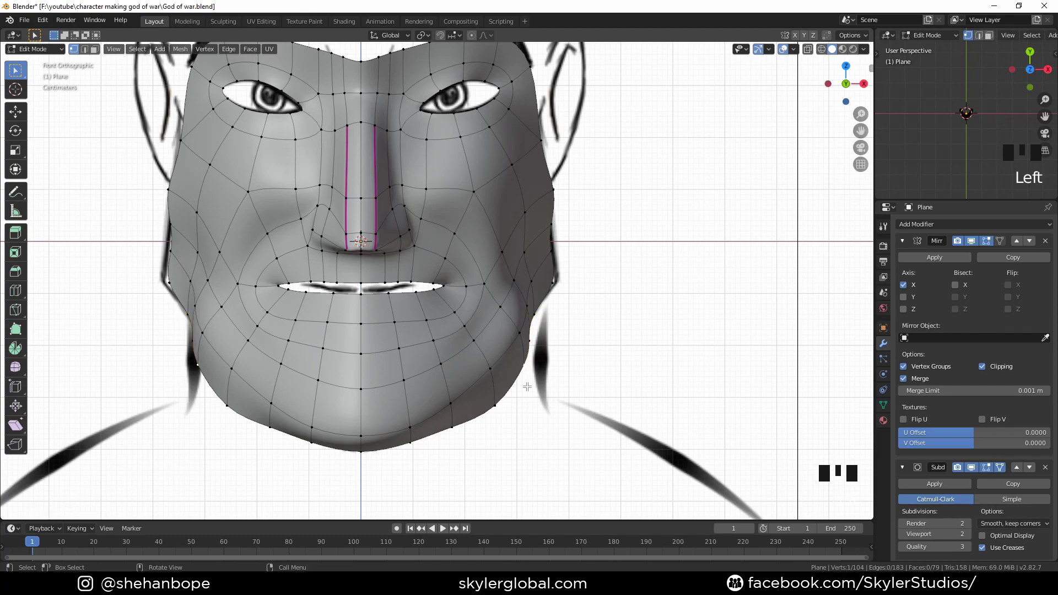
key(g)
click(501, 408)
key(g)
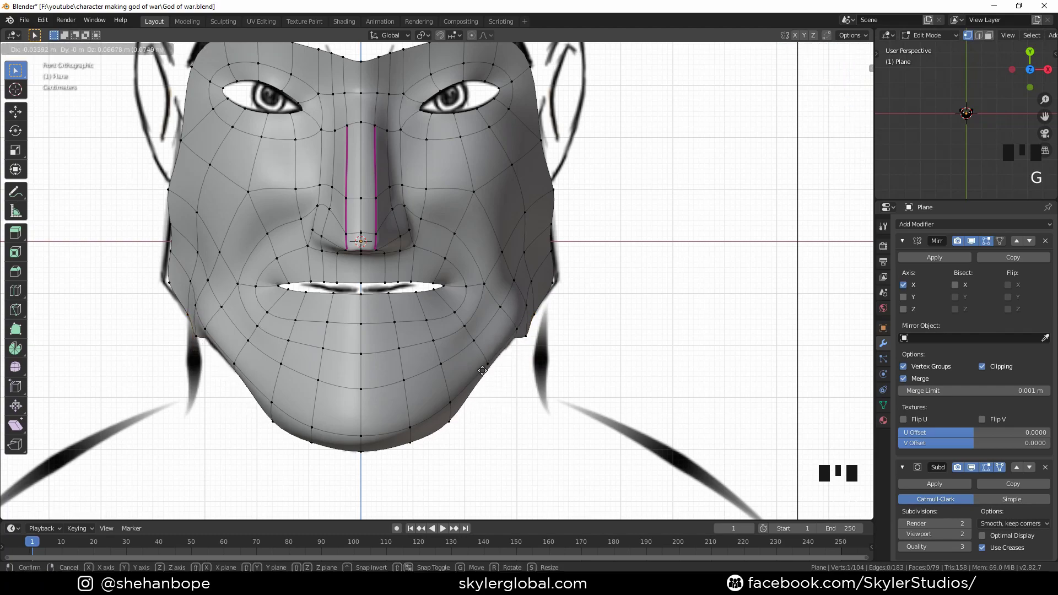
click(495, 371)
click(466, 422)
key(g)
click(463, 394)
click(423, 438)
key(g)
click(422, 423)
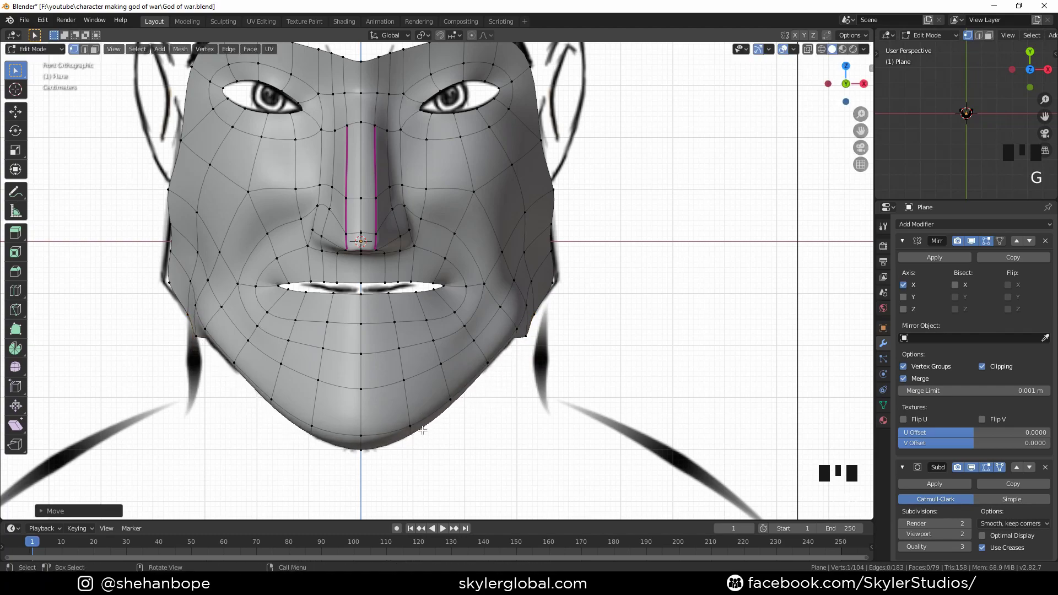
Step: In the right view, move the three rear jaw corner vertices together up and back toward the side reference sketch's jaw angle
key(KP_3)
click(404, 340)
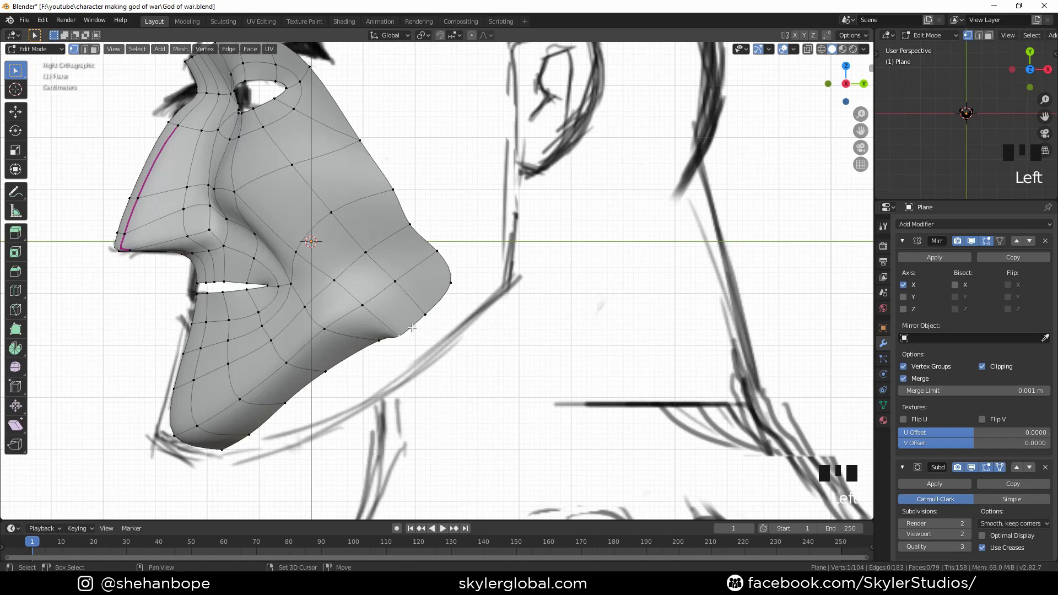
shift+click(425, 317)
shift+click(451, 283)
key(g)
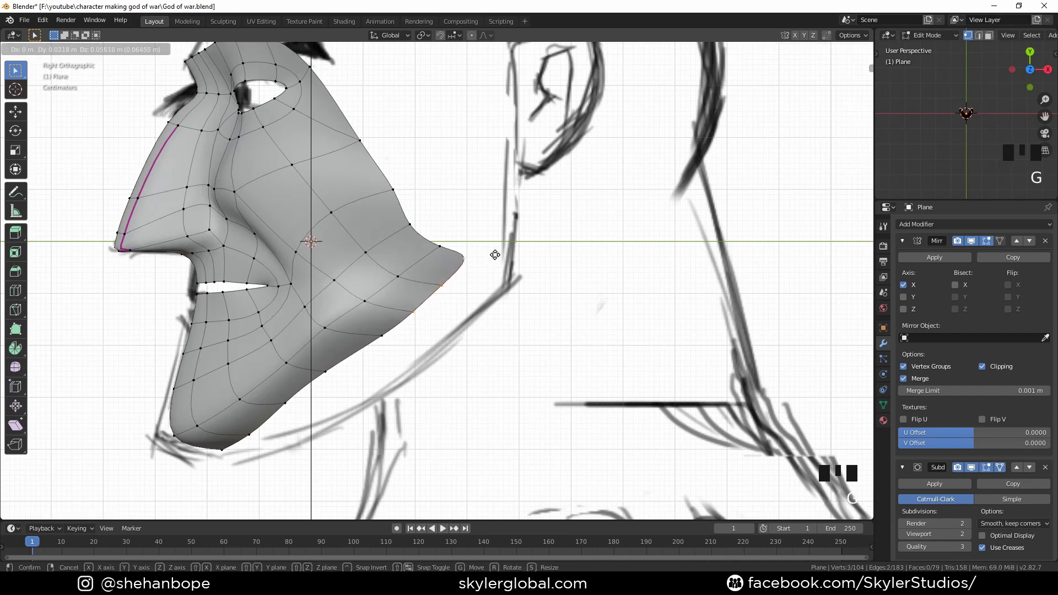
click(496, 253)
Step: Move the lower jaw border vertices one by one to even out the jaw edge along the side reference sketch
click(385, 344)
key(g)
click(364, 357)
click(334, 379)
key(g)
click(313, 394)
click(288, 418)
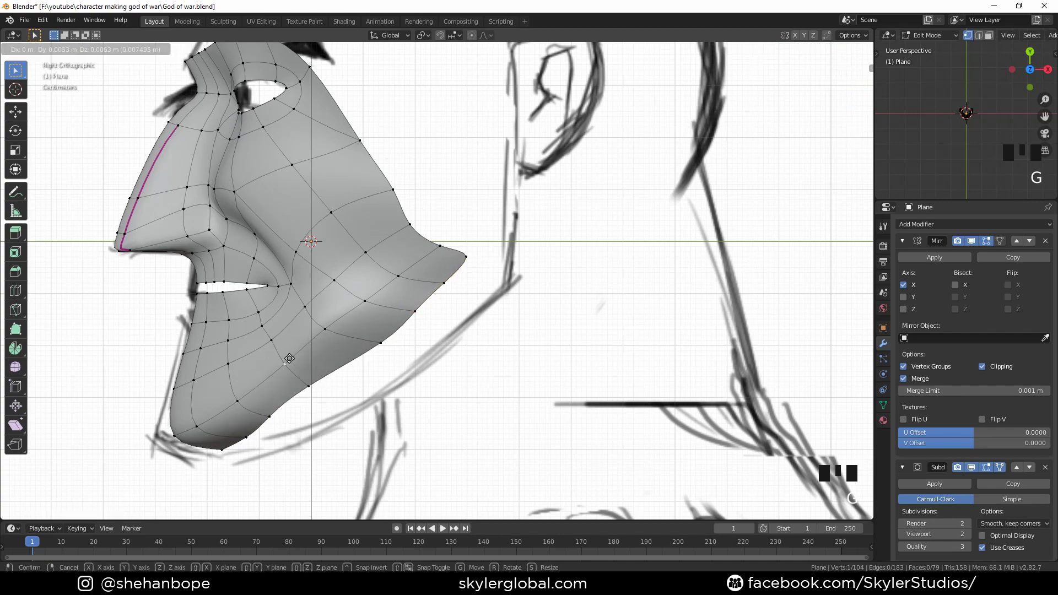
Step: Reposition the cheek vertices above the jaw corner and move the rear cheek border vertex up and back to straighten that border
click(388, 333)
click(334, 280)
key(g)
click(420, 191)
click(441, 243)
key(g)
click(463, 217)
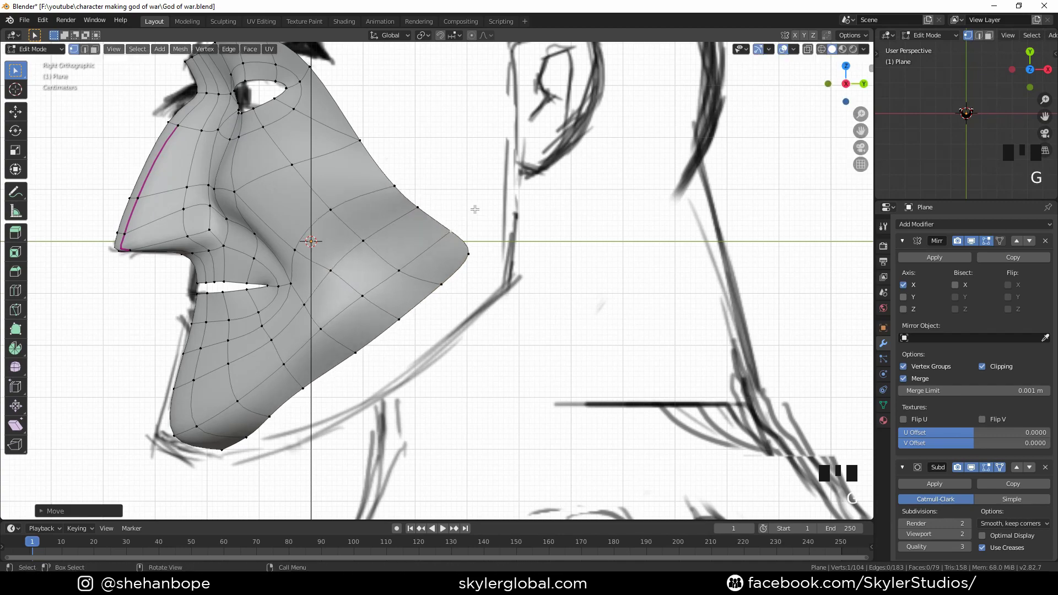
Step: Move the outer brow corner vertex backward and a lower jaw border vertex slightly down in the side view
scroll(471, 202, down, 2)
shift+middle_drag(471, 202, 461, 220)
click(329, 141)
key(g)
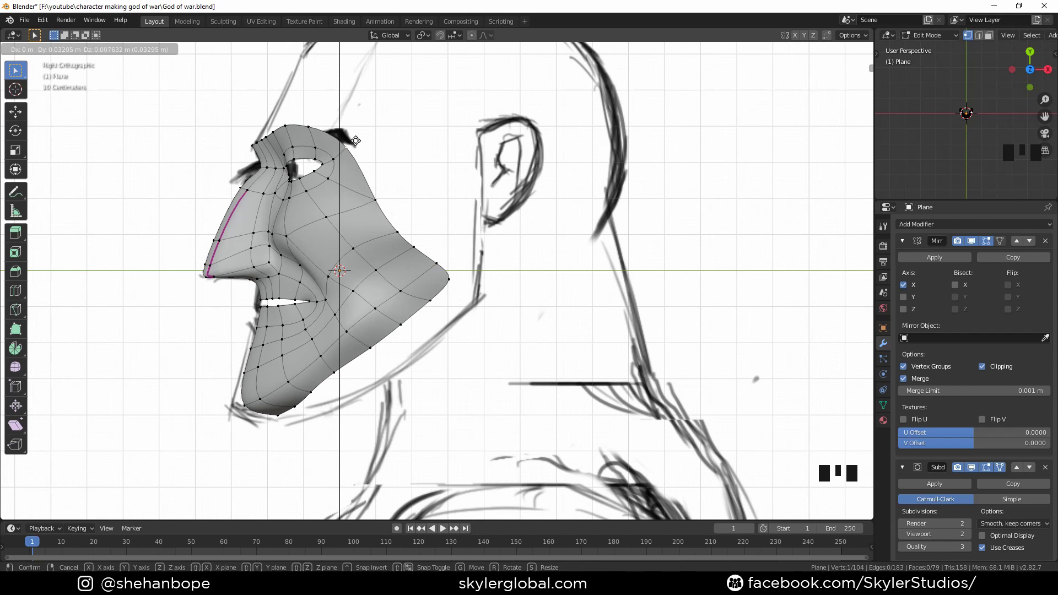
click(355, 141)
scroll(352, 309, up, 1)
click(332, 403)
key(g)
click(328, 412)
Step: In the front view, move the lower jaw border vertex and the jaw corner vertex outward to follow the reference jawline
key(KP_1)
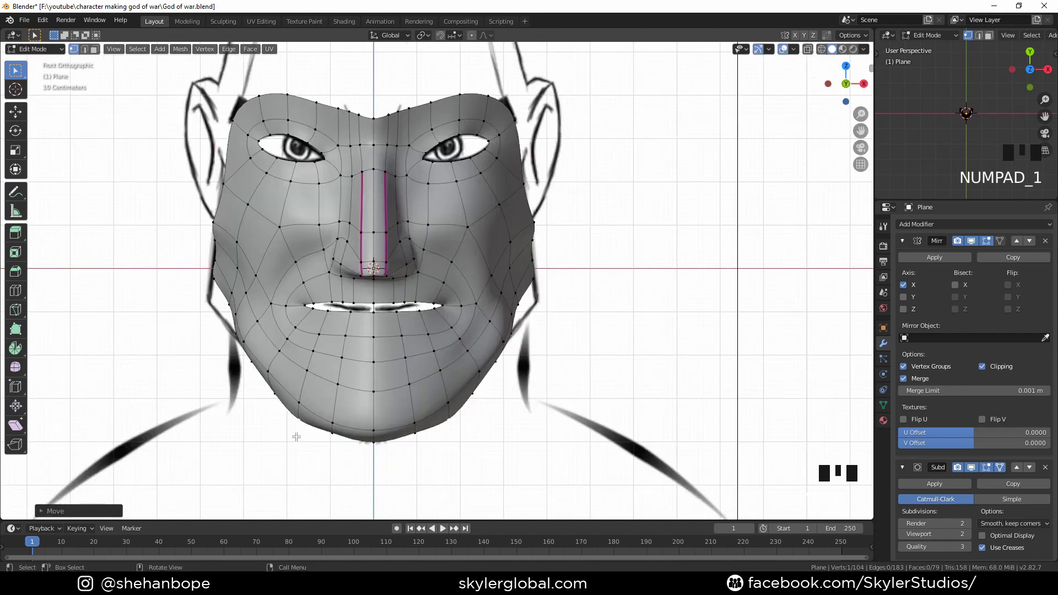
scroll(555, 319, down, 1)
scroll(545, 336, up, 1)
click(457, 454)
key(g)
click(469, 428)
click(533, 349)
key(g)
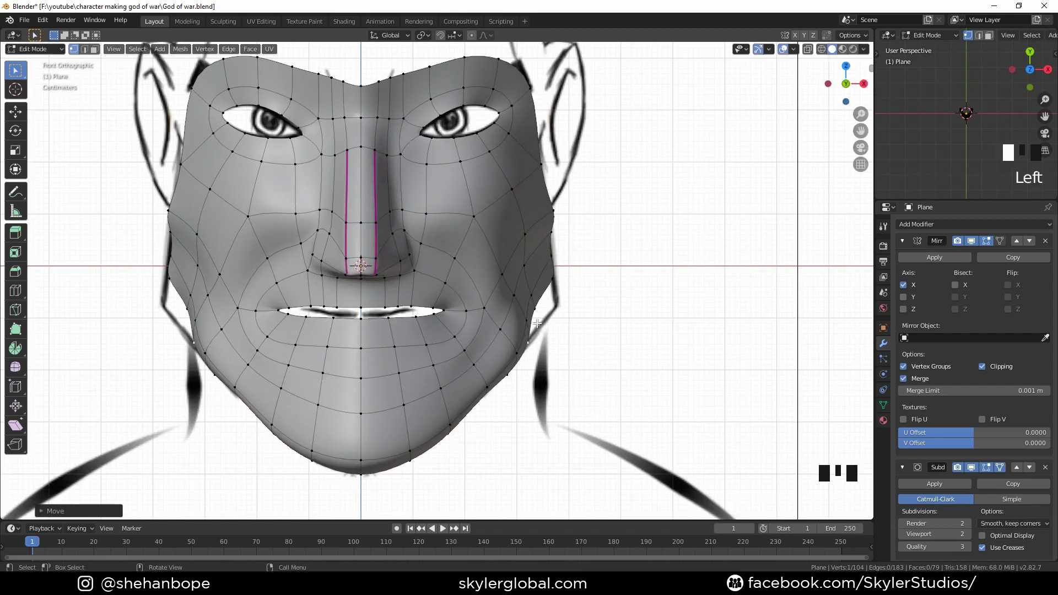
click(542, 313)
Step: Move the rear cheek border vertices above the jaw corner one by one outward onto the front reference sketch's face outline
key(g)
click(563, 286)
key(g)
click(568, 286)
click(558, 238)
key(g)
click(559, 237)
click(566, 264)
key(g)
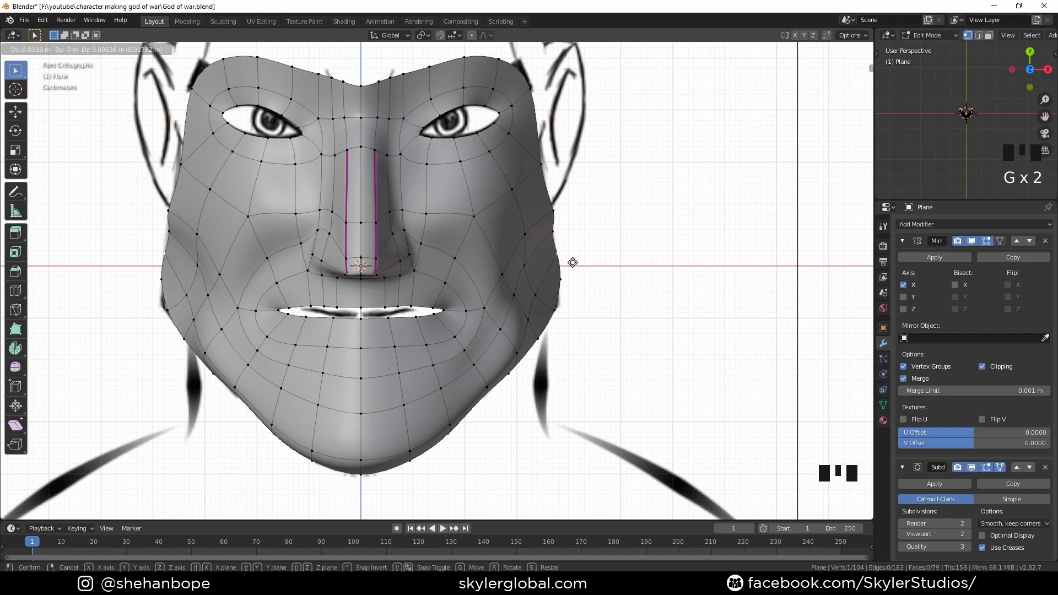
click(572, 262)
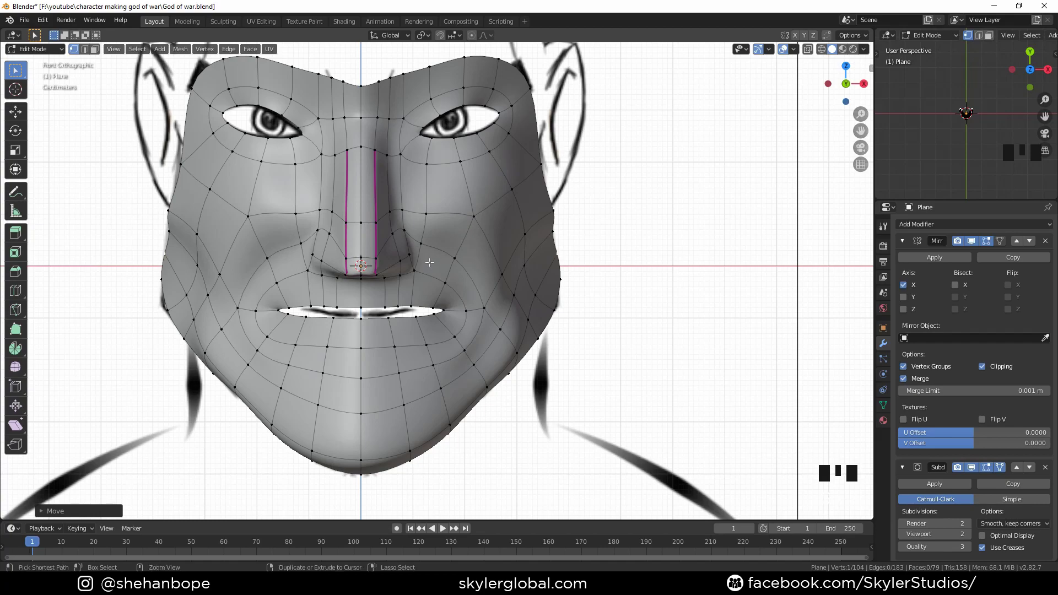
Step: Add a loop cut around the mouth and nostril and slide it outward toward the cheek fold
key(ctrl+r)
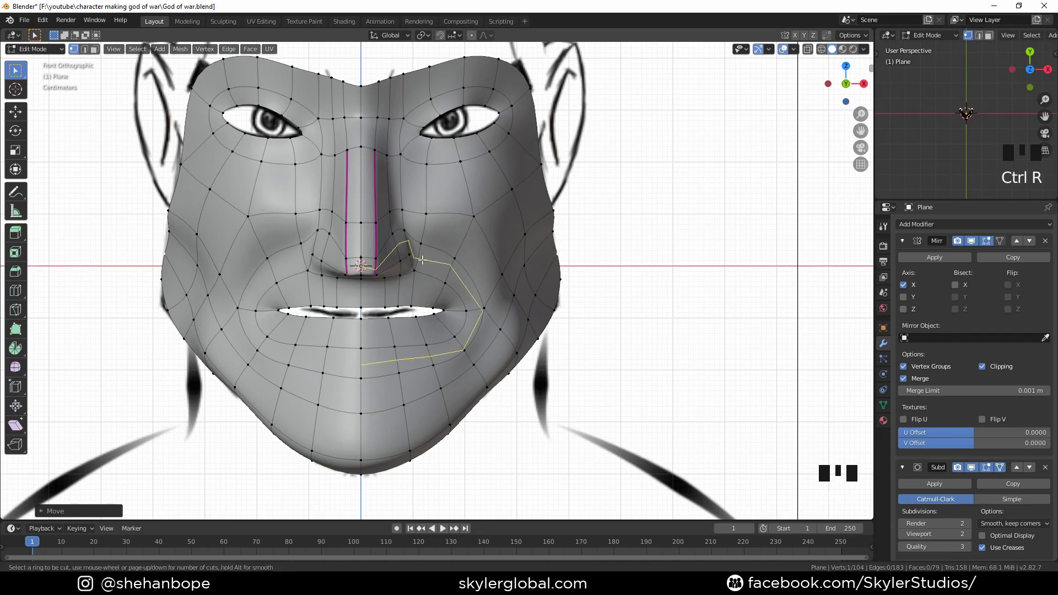
click(422, 260)
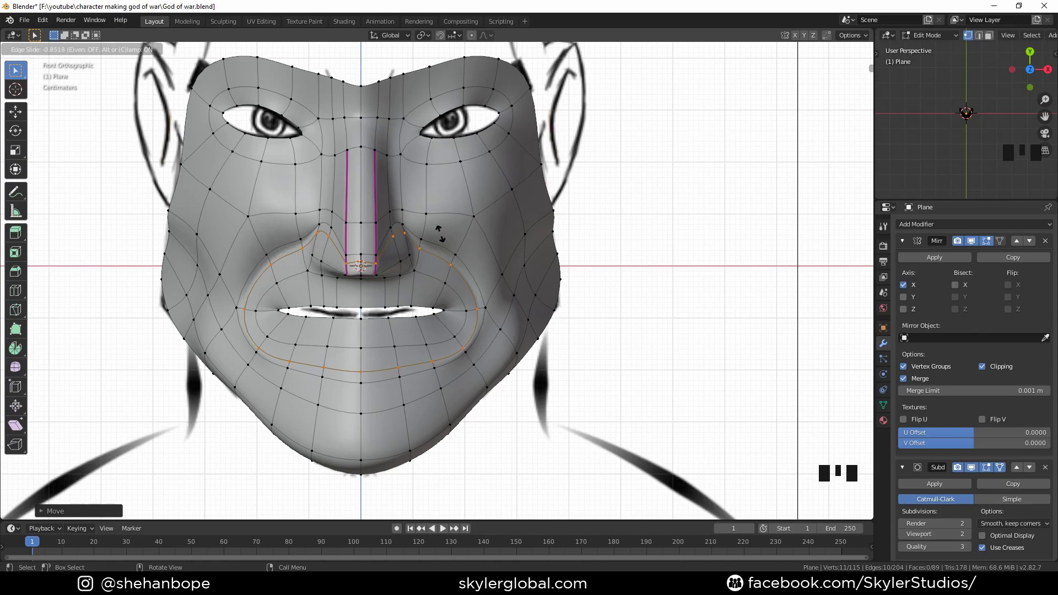
click(439, 234)
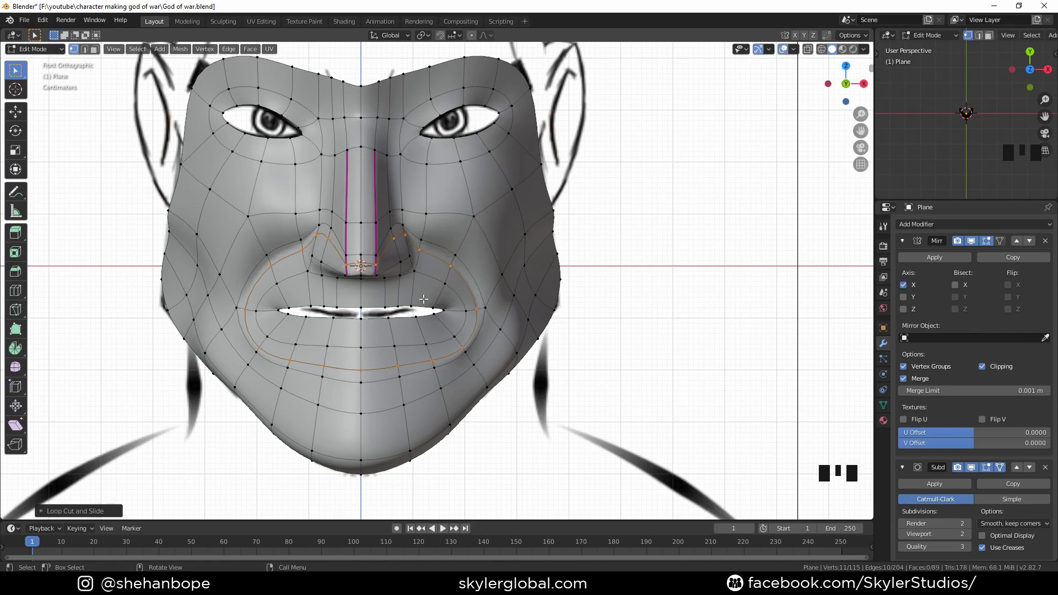
Step: Extrude the mouth opening's edge loop in place and move it backward along the Y axis into the head
alt+click(380, 308)
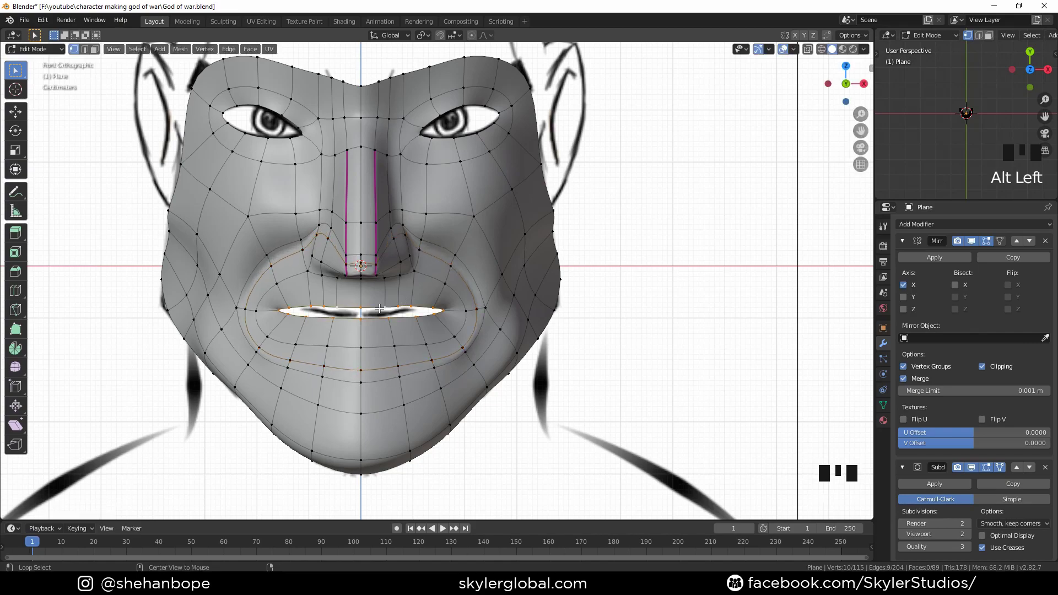
key(e)
right_click(433, 346)
middle_drag(432, 346, 376, 346)
key(g)
key(y)
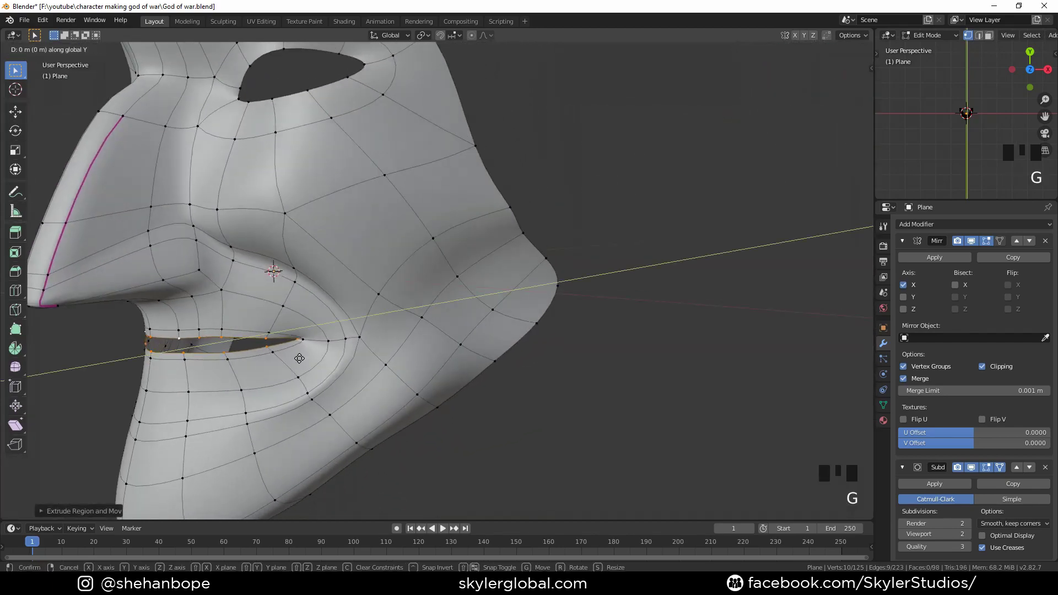
click(343, 354)
Step: Select both edge loops of the mouth opening and scale them down along Z to narrow the gap between the lips
key(KP_1)
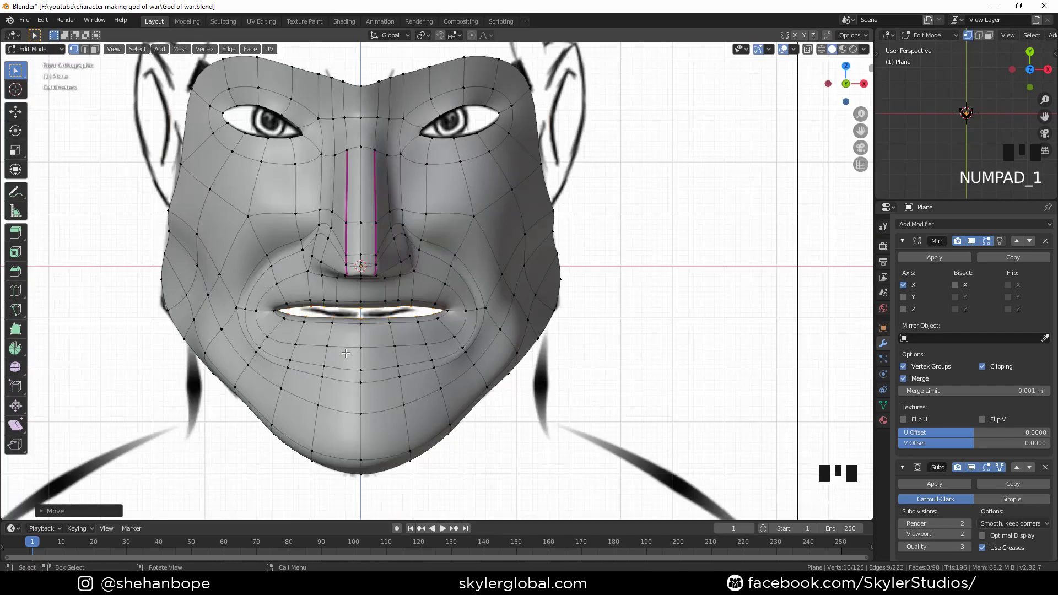
scroll(346, 354, up, 2)
shift+middle_drag(532, 394, 568, 356)
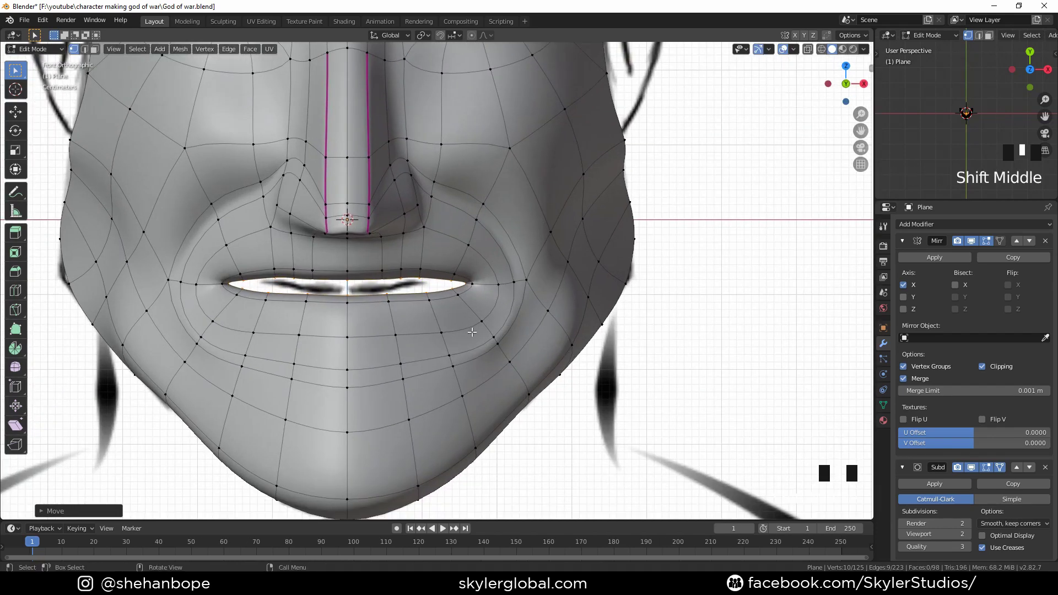
alt+shift+click(373, 276)
key(s)
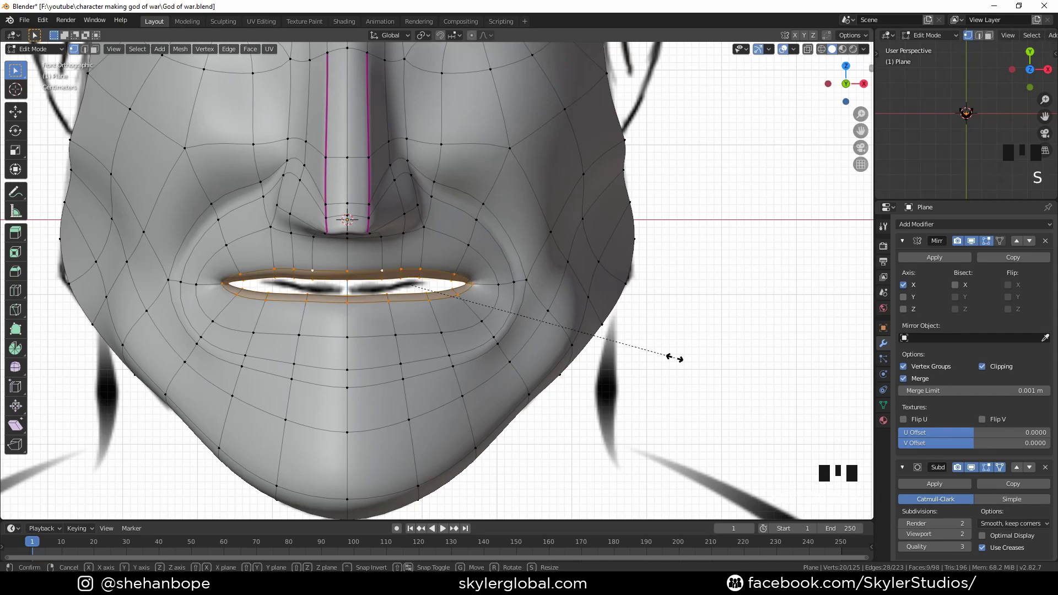
key(z)
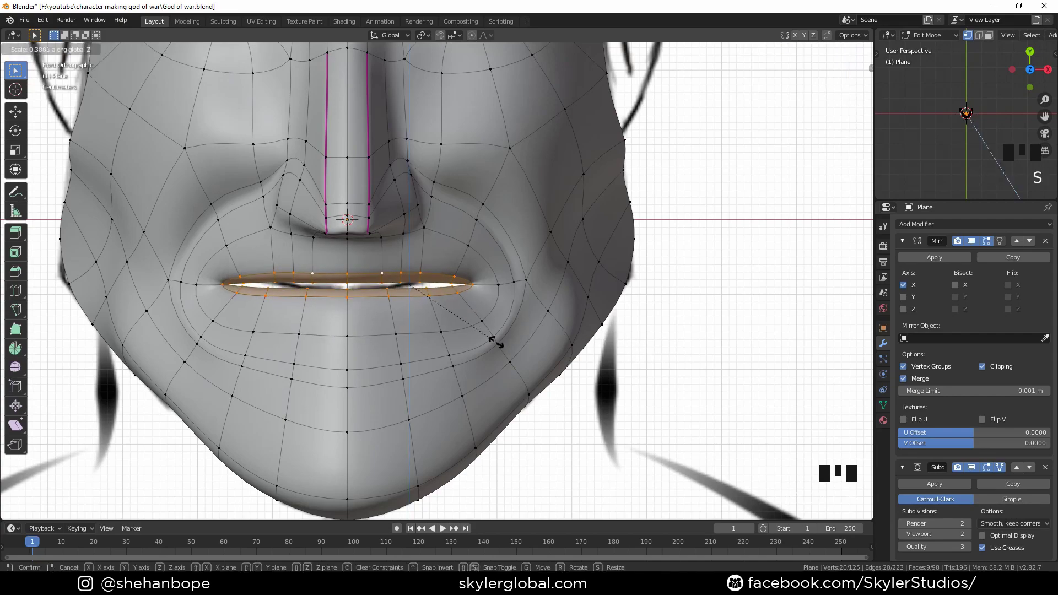
click(462, 333)
key(s)
key(z)
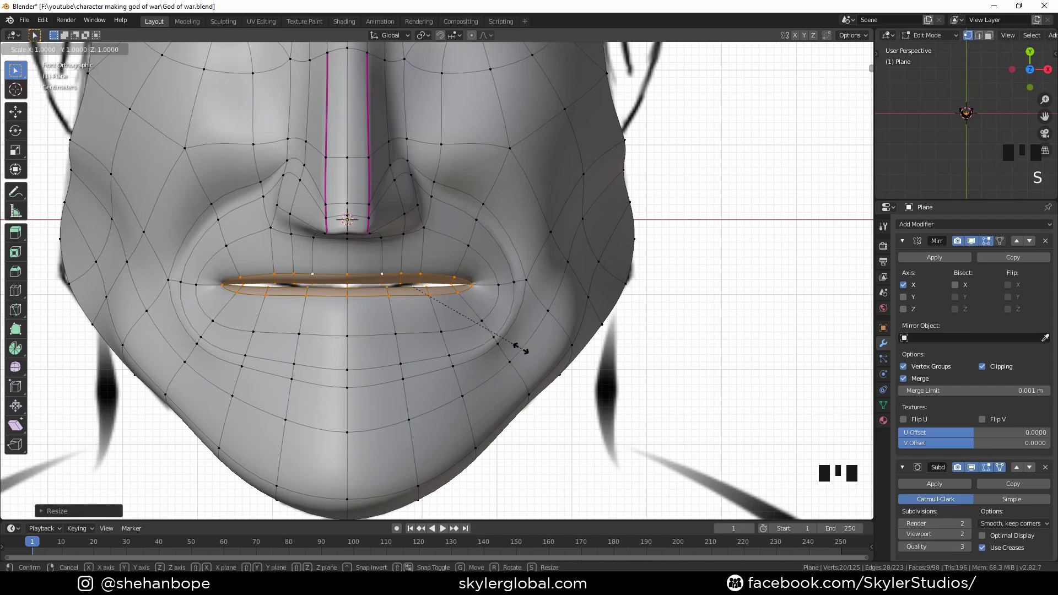
click(437, 332)
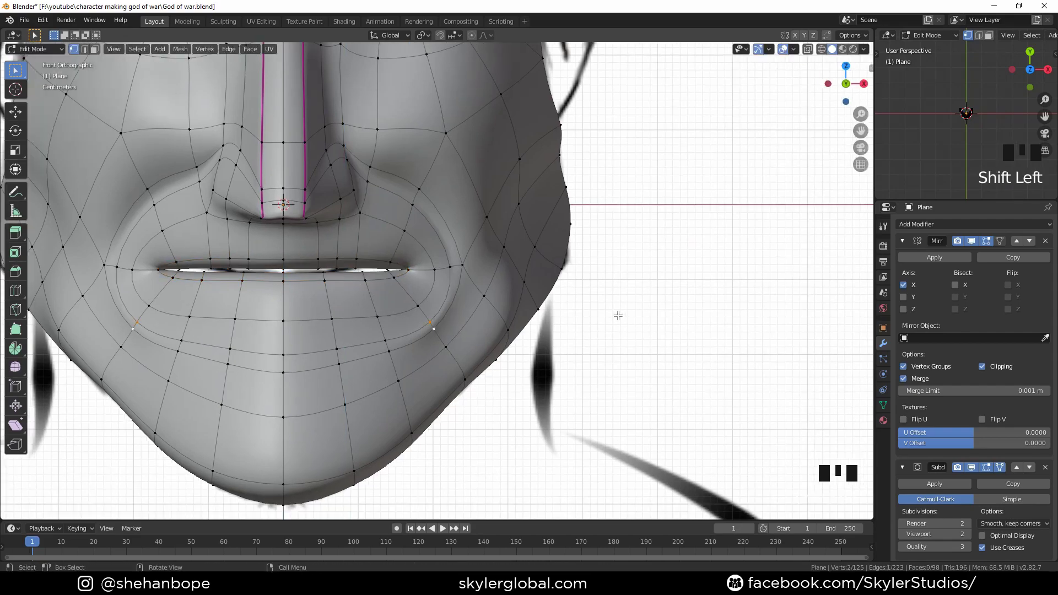
Step: Select the two vertex rows between the mouth corner and chin centreline and apply Smooth Vertices repeatedly
shift+click(387, 338)
shift+click(388, 339)
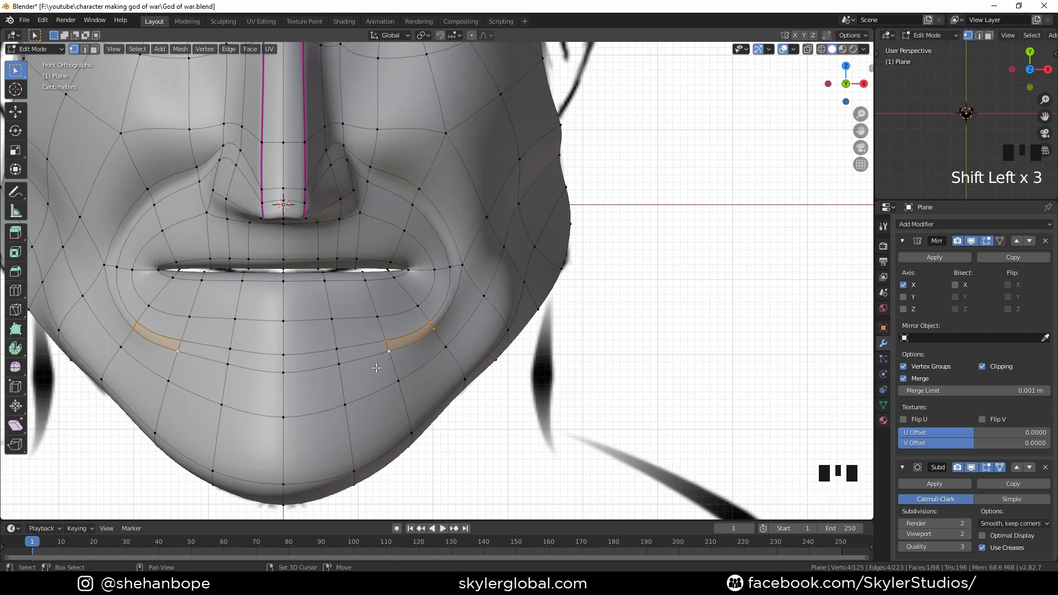
right_click(642, 316)
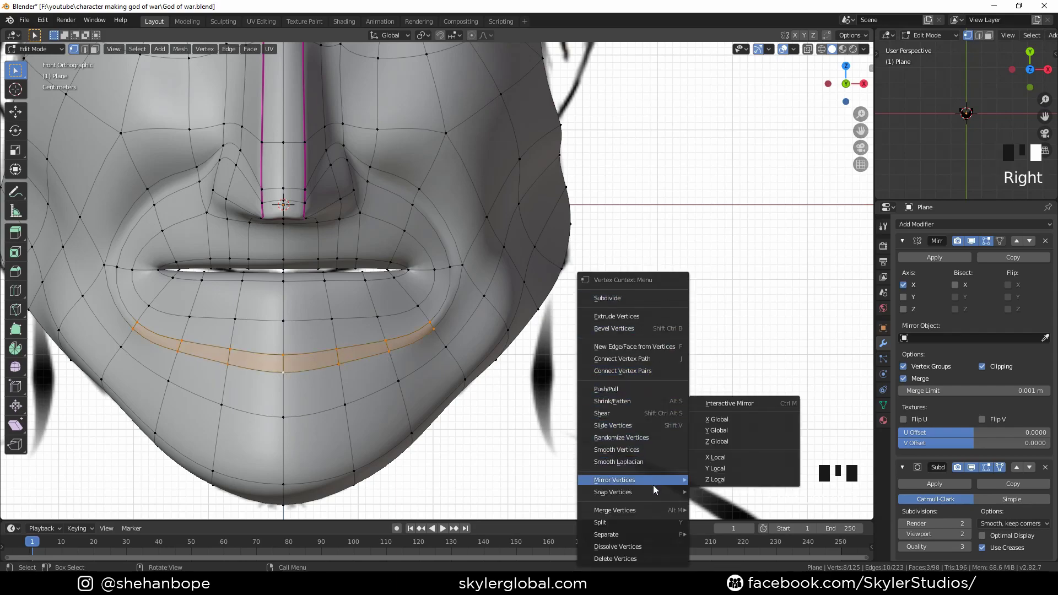
click(660, 449)
right_click(744, 326)
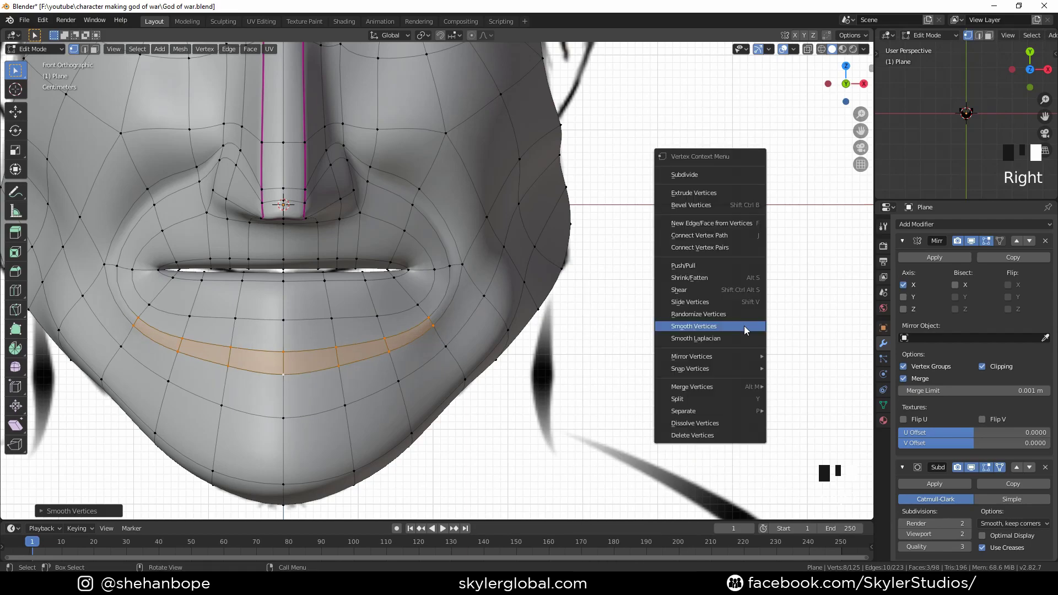
right_click(744, 326)
right_click(744, 326)
right_click(744, 326)
right_click(744, 325)
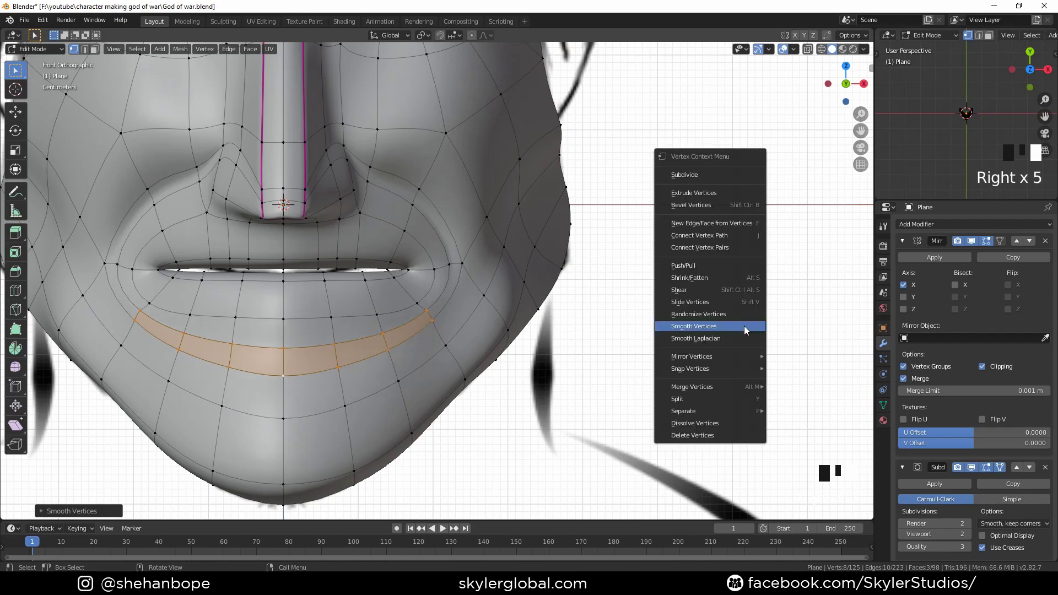
right_click(744, 325)
right_click(745, 325)
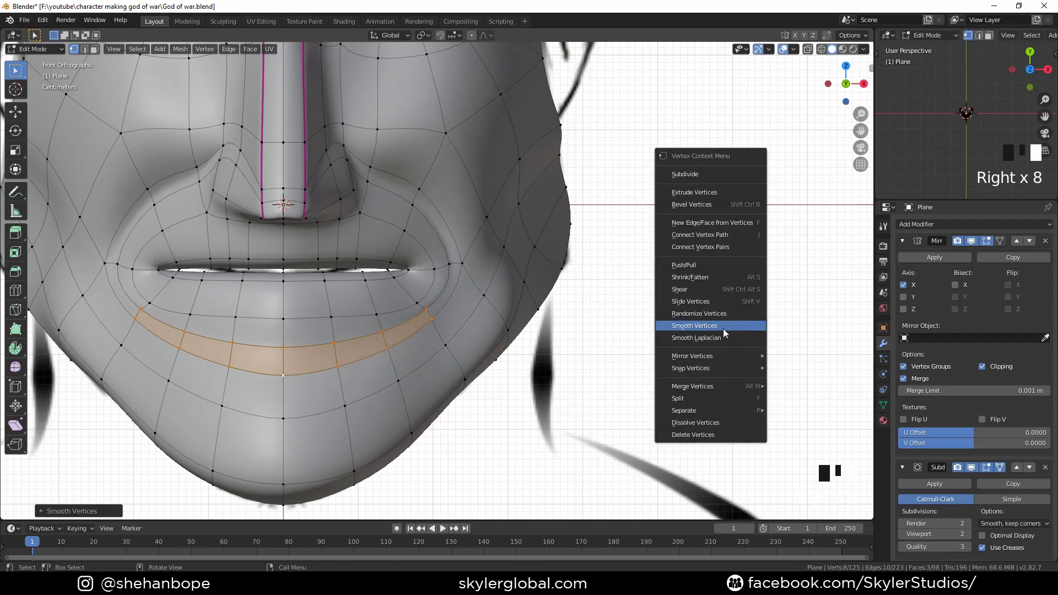
Step: Select the vertex row just below the lower lip and apply Smooth Vertices repeatedly
click(420, 302)
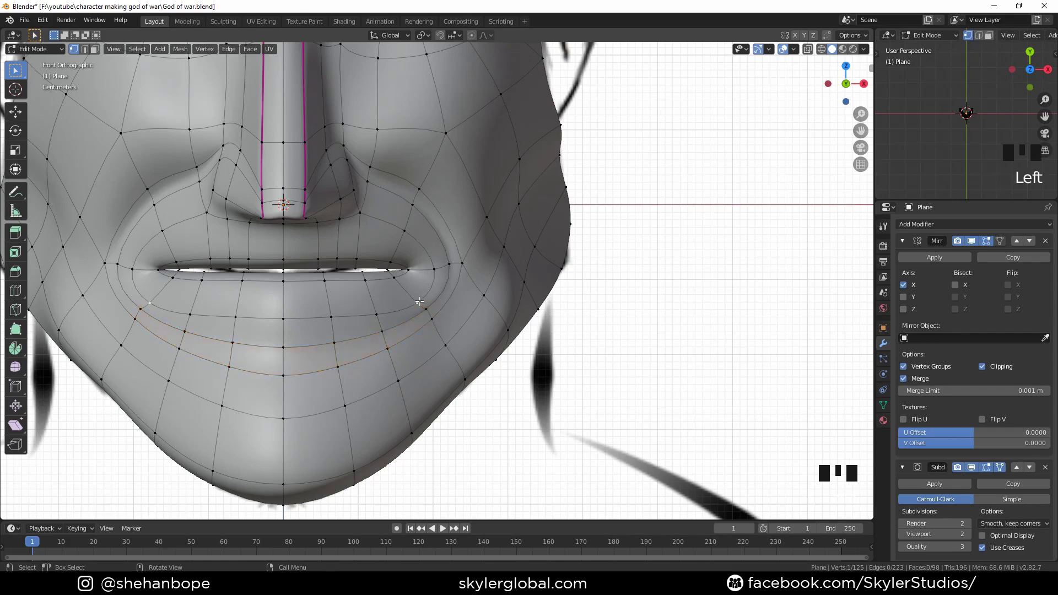
shift+click(340, 321)
right_click(644, 293)
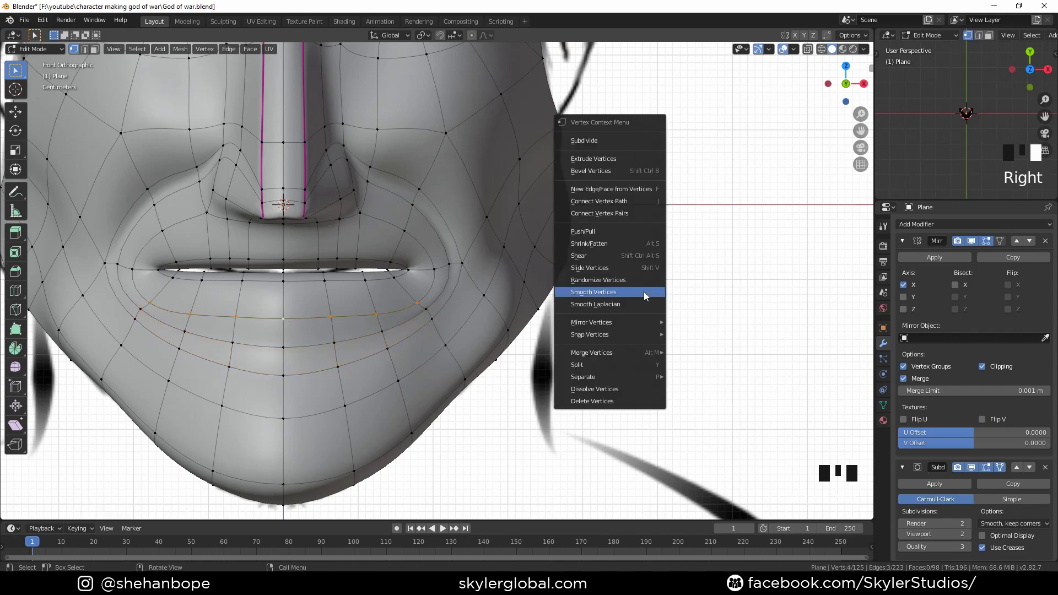
right_click(643, 292)
right_click(644, 292)
right_click(643, 292)
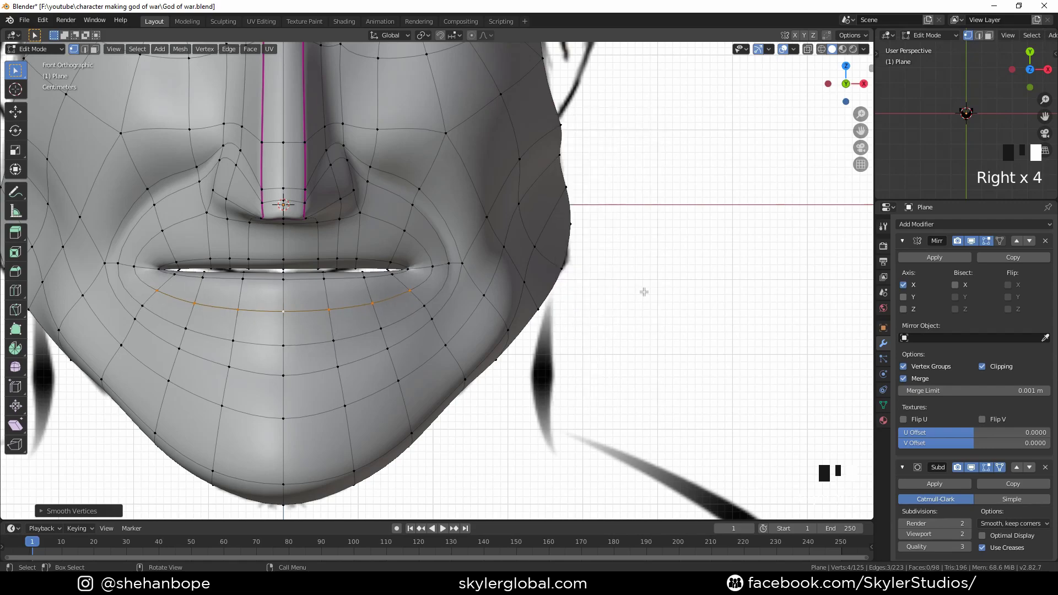
right_click(643, 292)
scroll(641, 303, down, 2)
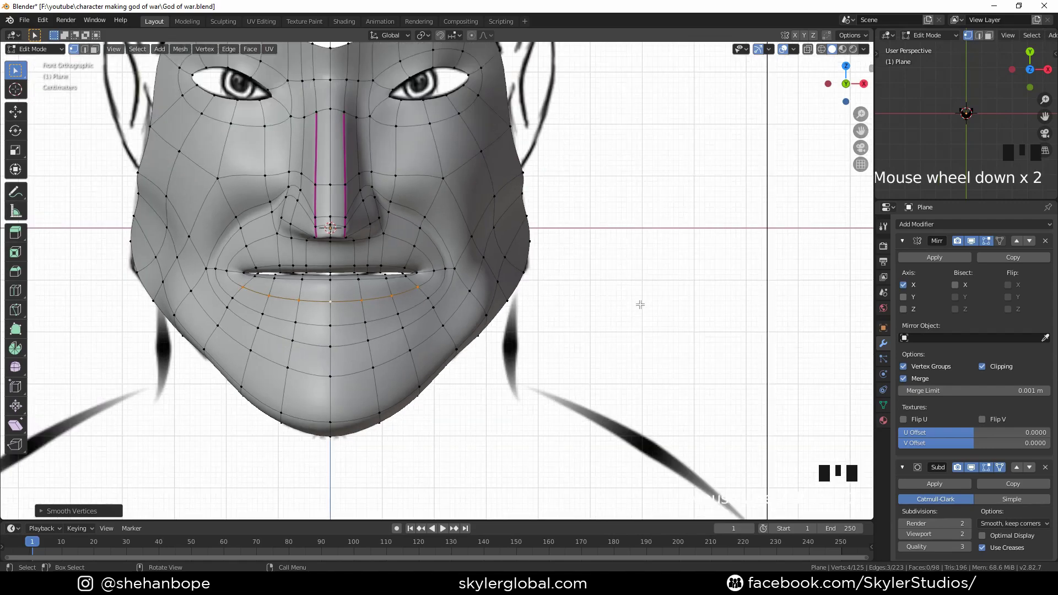
scroll(638, 305, up, 2)
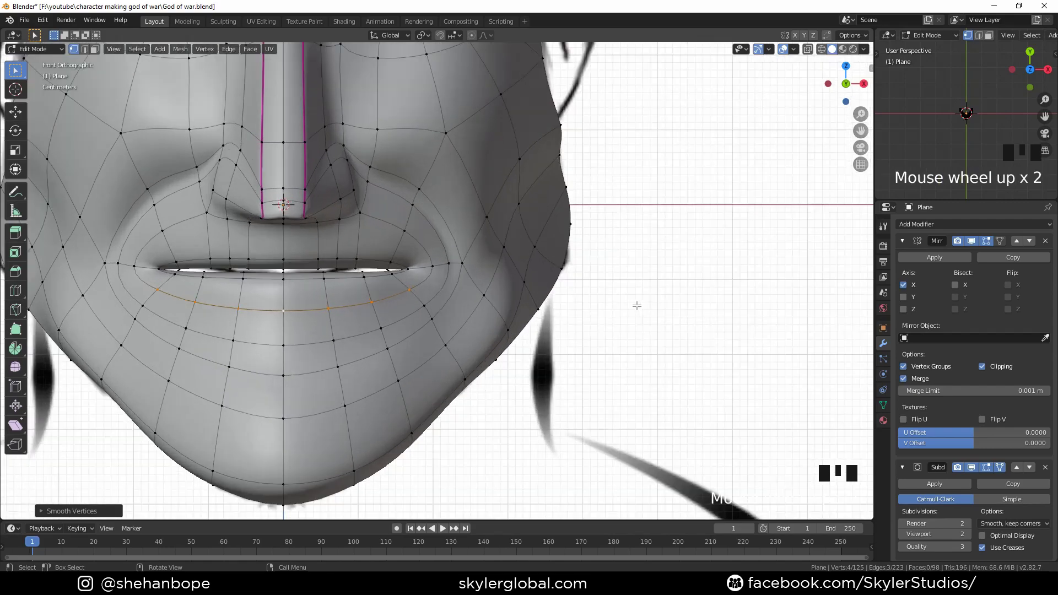
Step: Move the two upper nostril wing vertices, followed by the two adjacent cheek fold vertices, up and outward
click(338, 164)
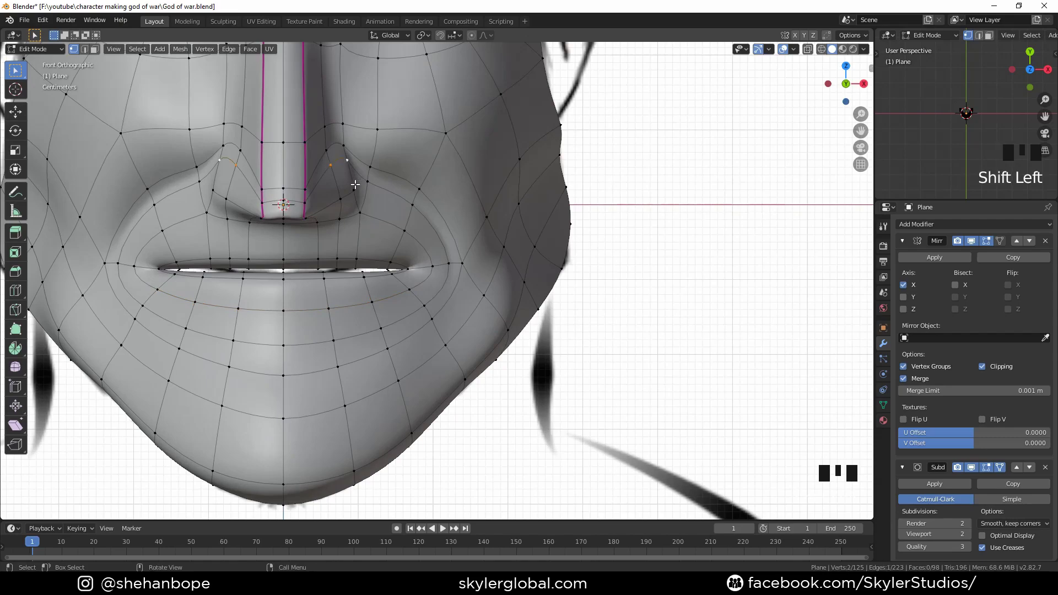
key(g)
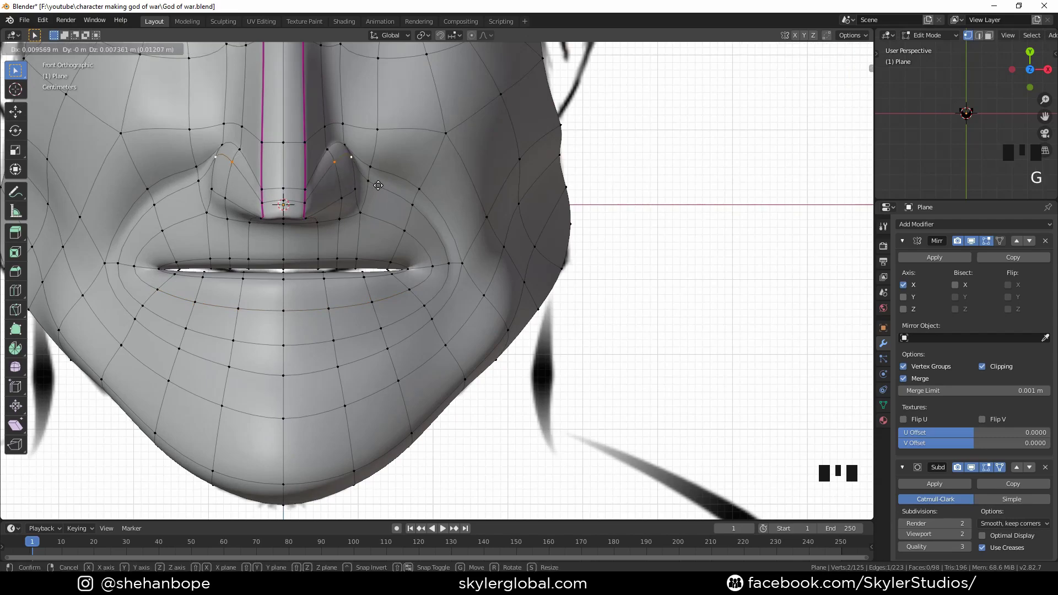
click(376, 164)
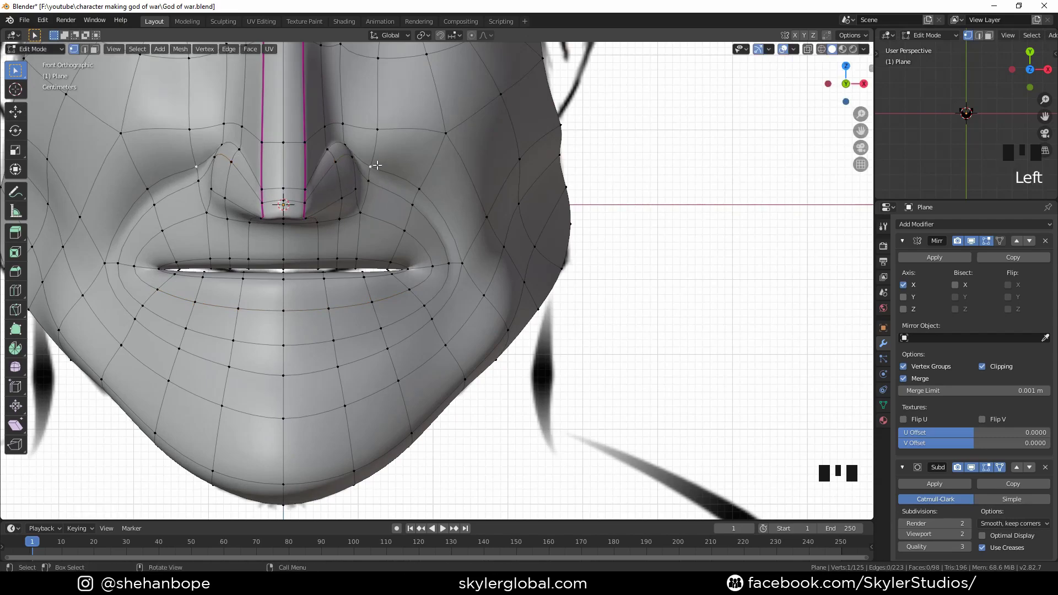
key(g)
right_click(417, 163)
shift+click(374, 183)
key(g)
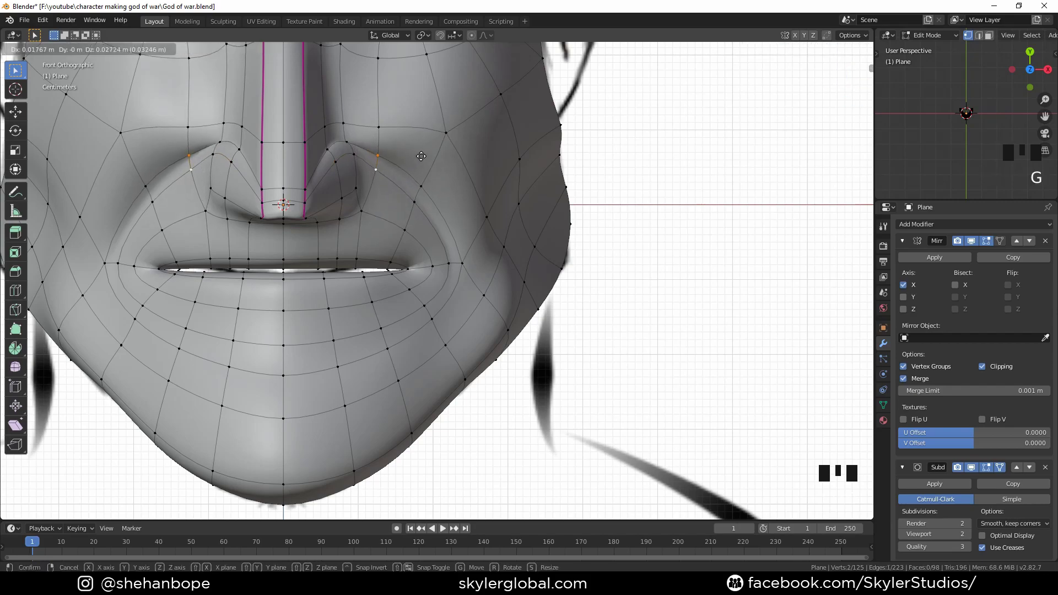
click(423, 155)
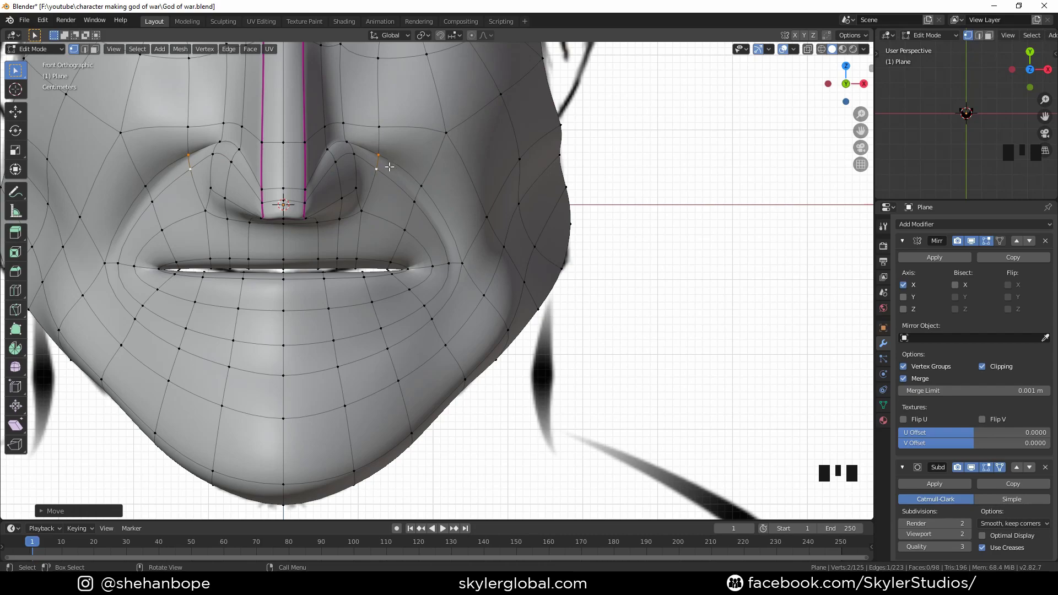
Step: Scale the mirrored pair of nasolabial fold vertices beside the nostril wing slightly and move it up
shift+click(421, 186)
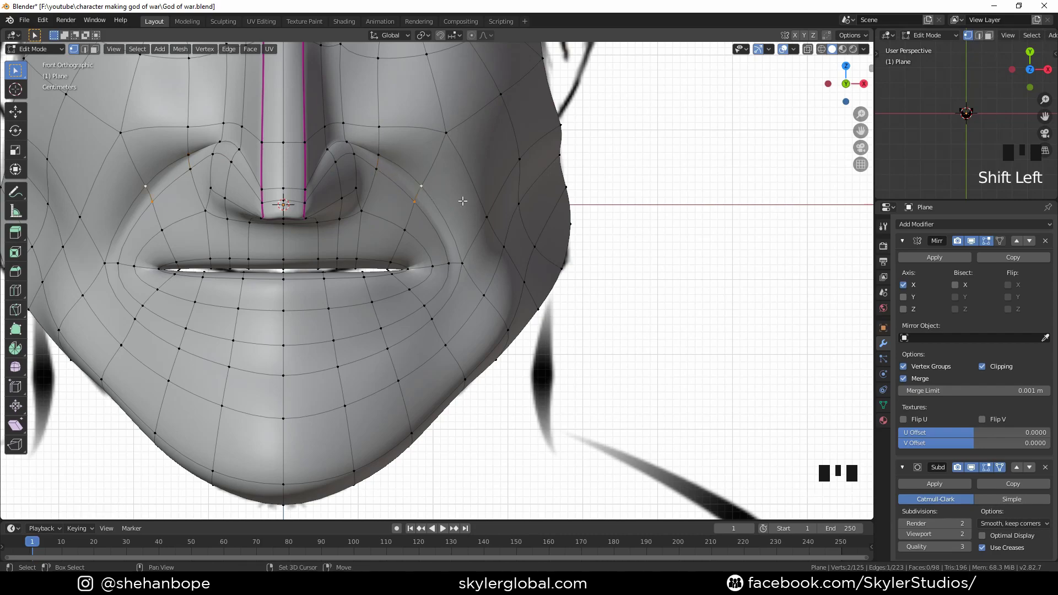
key(s)
click(455, 217)
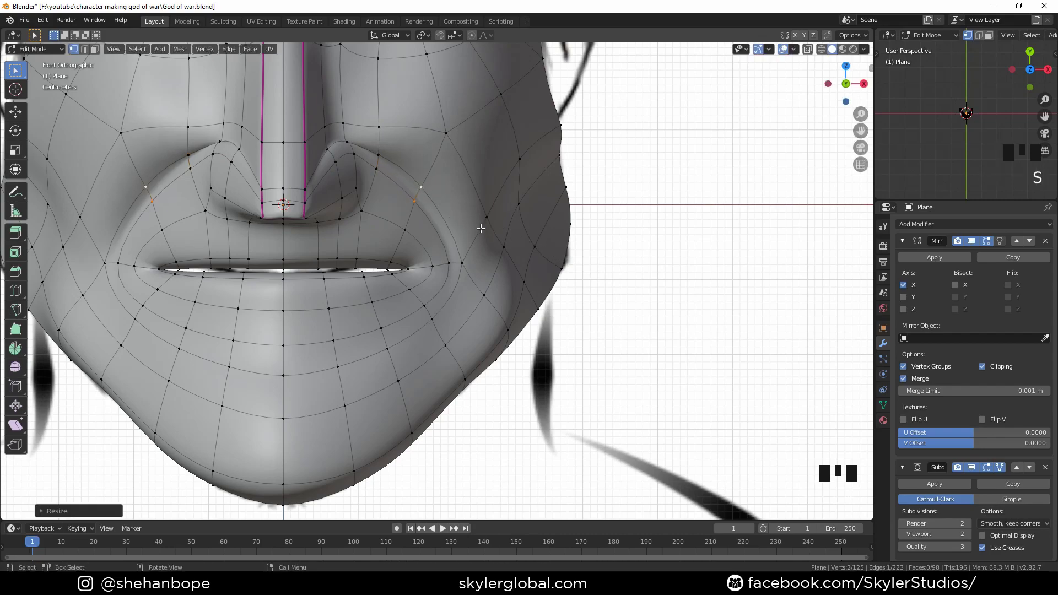
key(g)
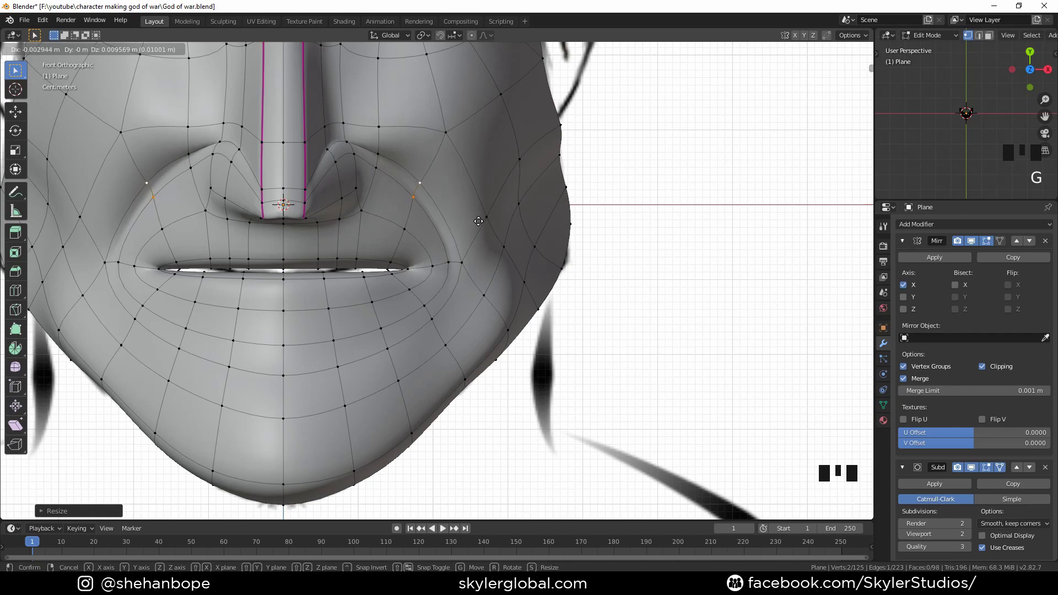
click(479, 221)
Step: Add an unshifted edge loop along the inside of the mouth opening
middle_drag(458, 235, 246, 252)
key(ctrl+r)
click(263, 239)
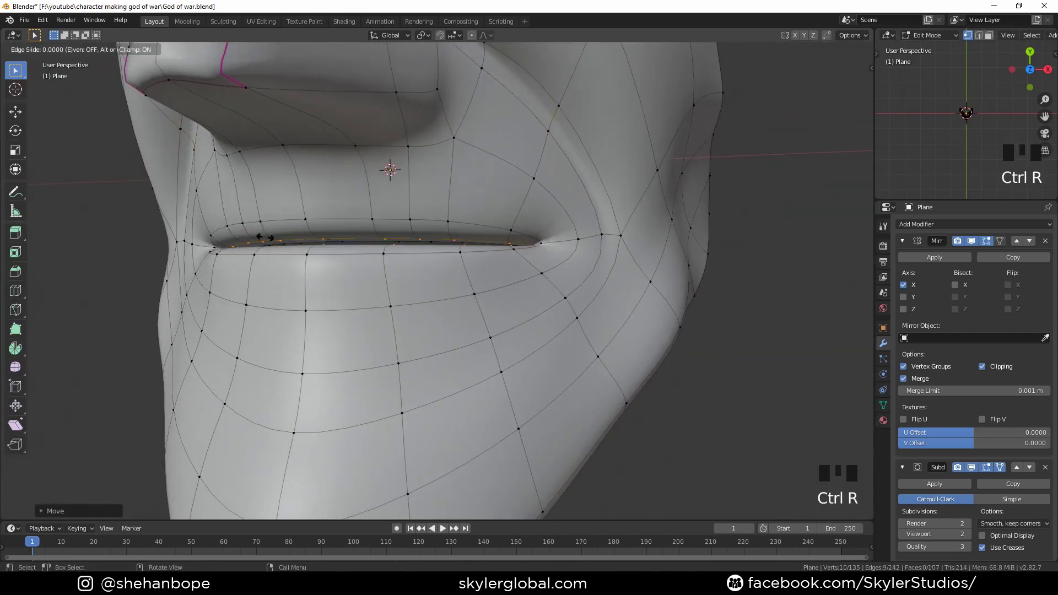
click(260, 237)
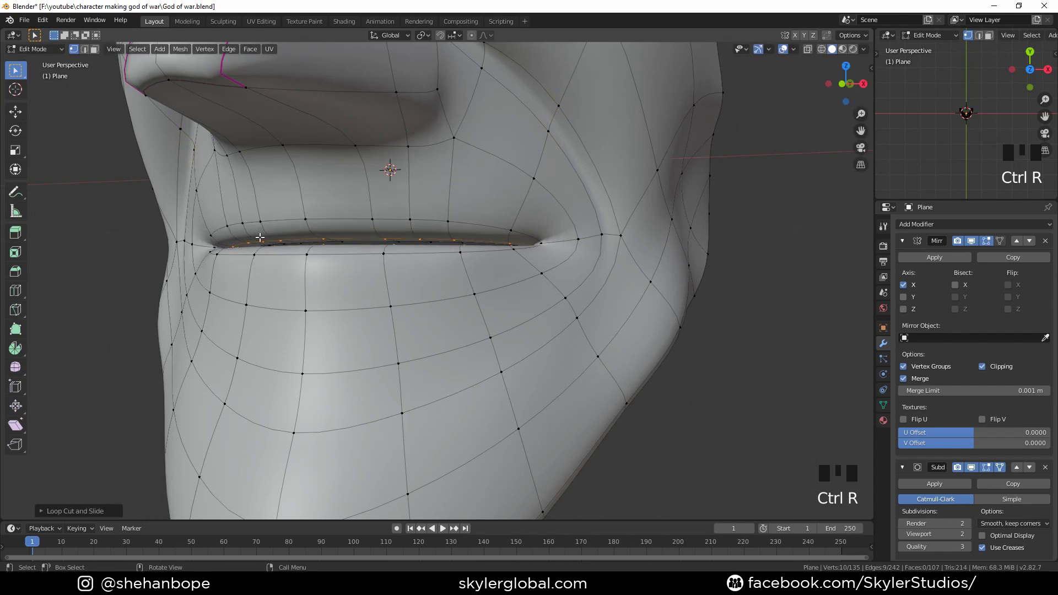
Step: Add an edge loop around the lips outside the mouth opening and slide it slightly toward the opening
key(KP_1)
scroll(410, 248, up, 3)
shift+middle_drag(557, 245, 435, 267)
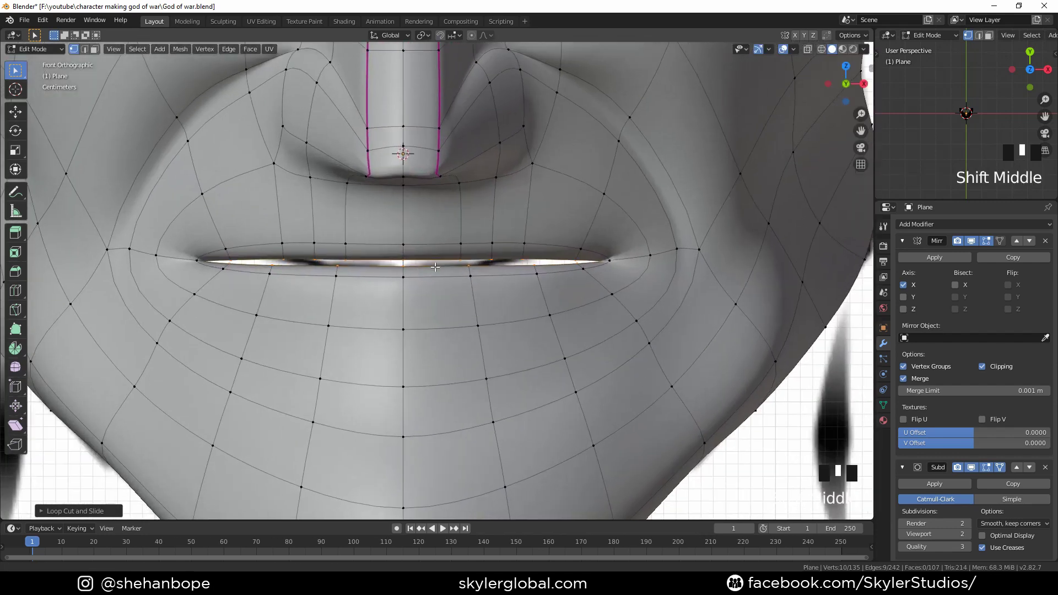
scroll(436, 275, up, 1)
click(465, 236)
shift+click(504, 235)
key(g)
key(ctrl+r)
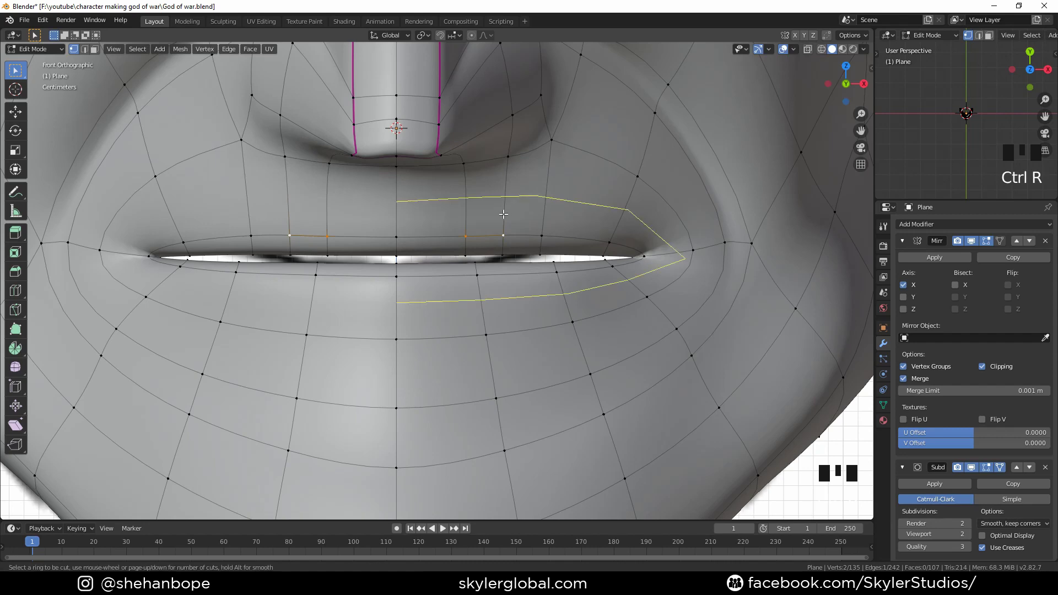
click(503, 214)
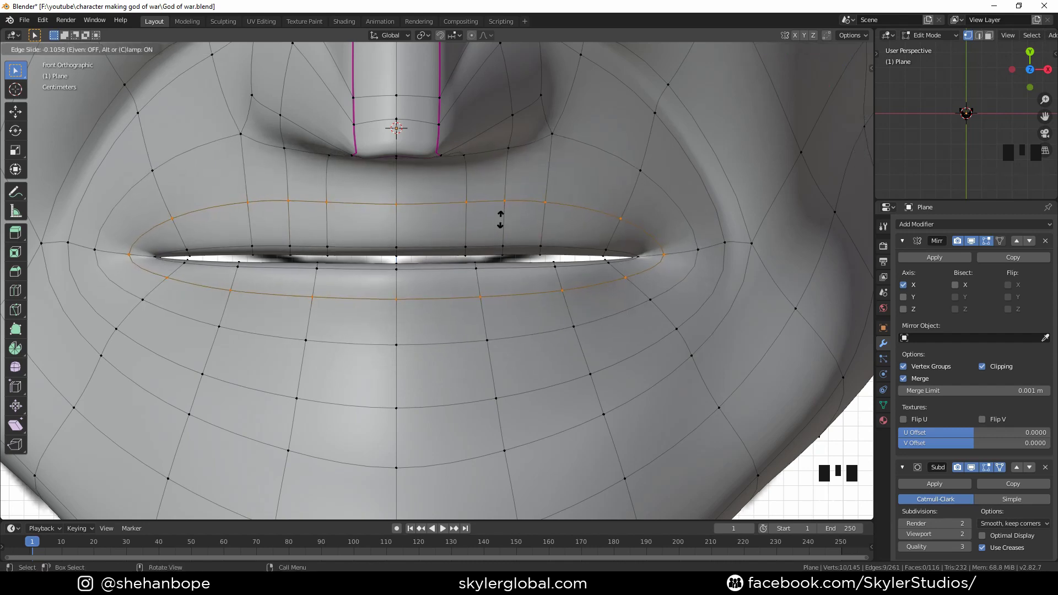
click(501, 219)
scroll(502, 221, down, 4)
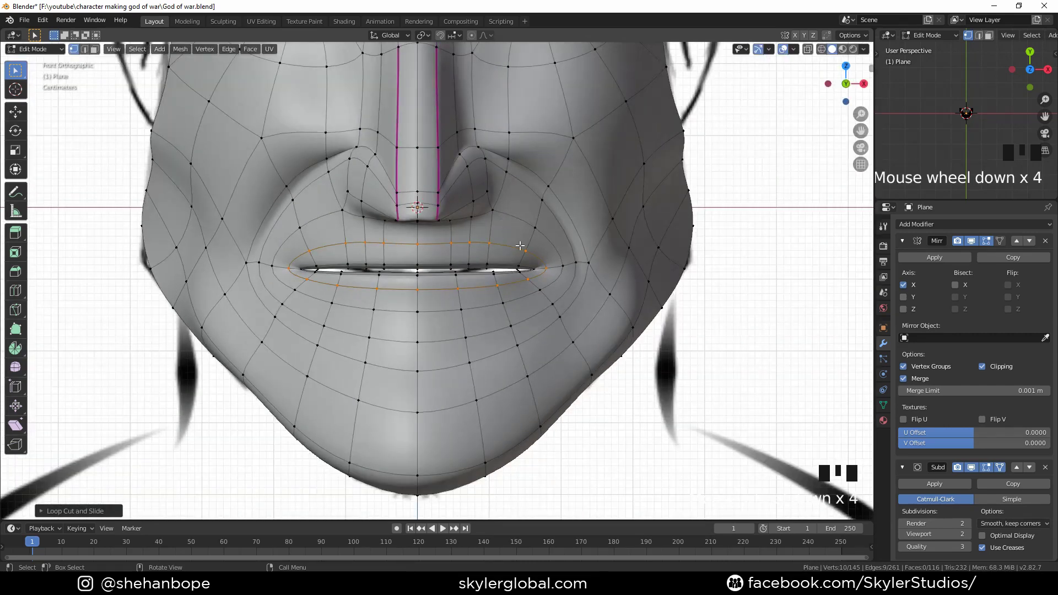
Step: In the side view, pull the lower lip's centre vertex and its neighbour forward and slightly down to bulge the lip
middle_drag(501, 221, 460, 247)
key(KP_3)
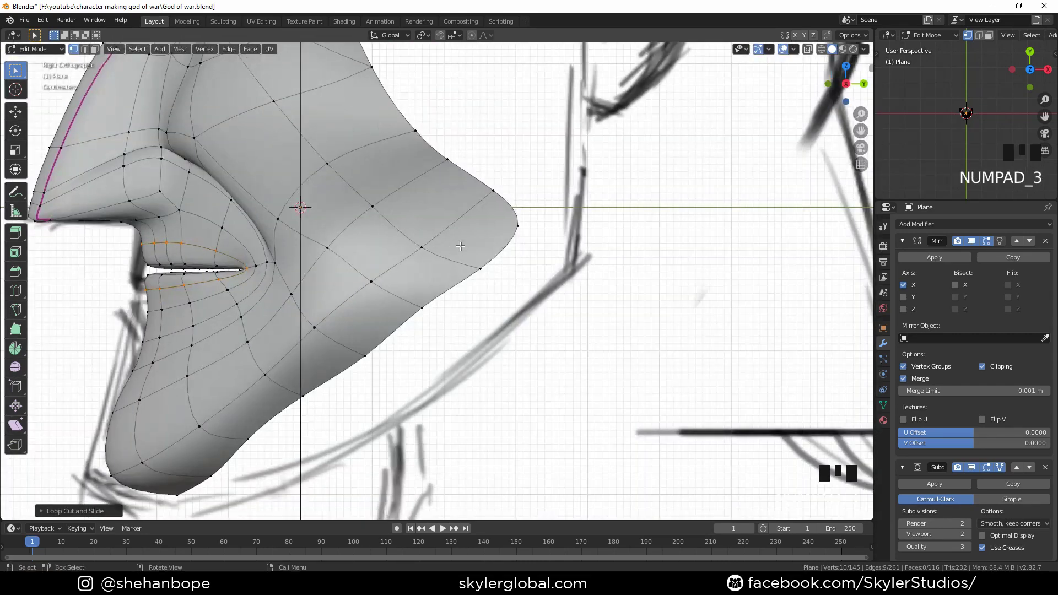
scroll(233, 300, up, 2)
shift+middle_drag(233, 300, 553, 270)
click(343, 268)
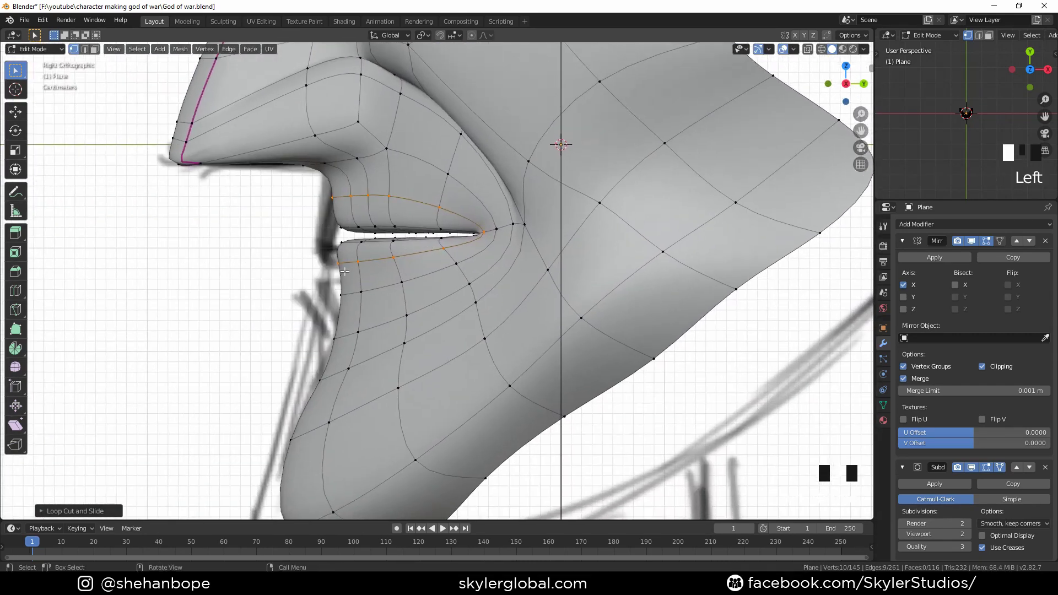
key(g)
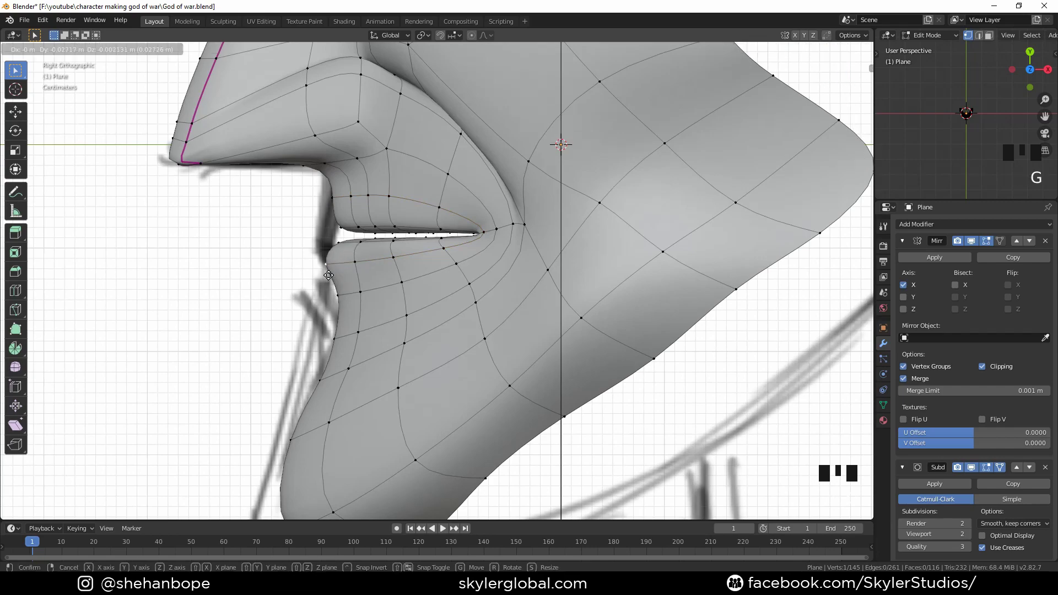
click(328, 275)
key(g)
click(339, 290)
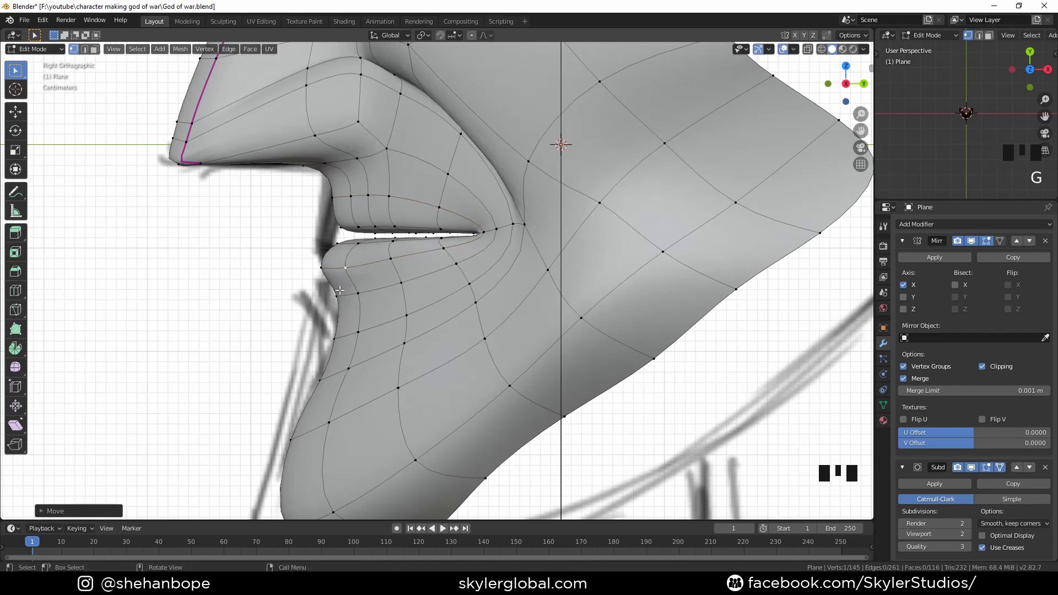
Step: Move the front vertices of the upper and lower lip edges forward to meet the side reference sketch
click(340, 223)
key(g)
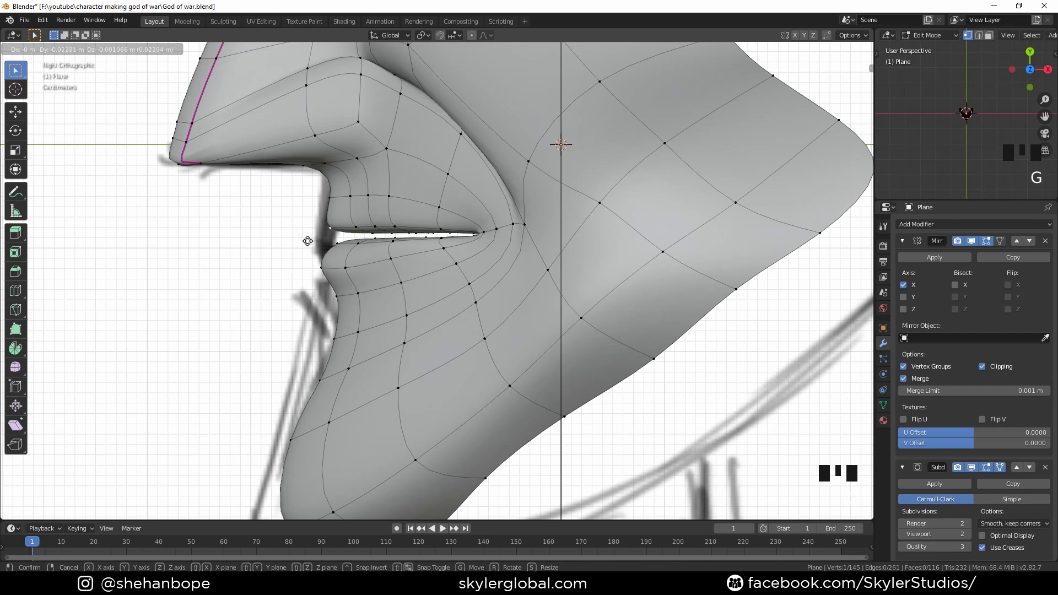
click(303, 239)
click(332, 248)
key(g)
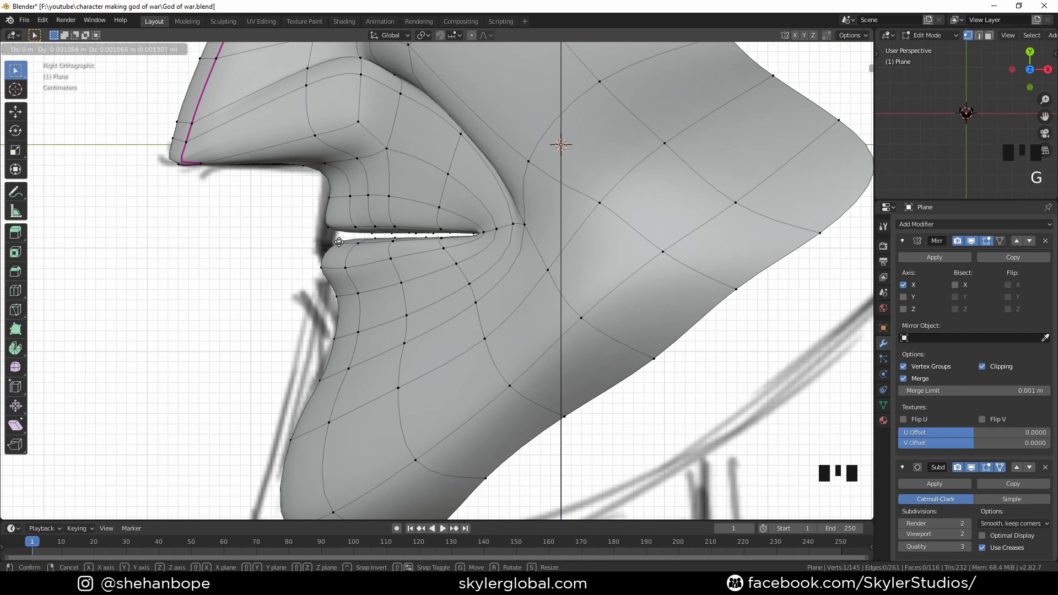
click(324, 247)
Step: Lower the front lower-lip vertices and the crease vertex beneath them to give the lower lip a fuller profile
click(325, 276)
key(g)
click(331, 294)
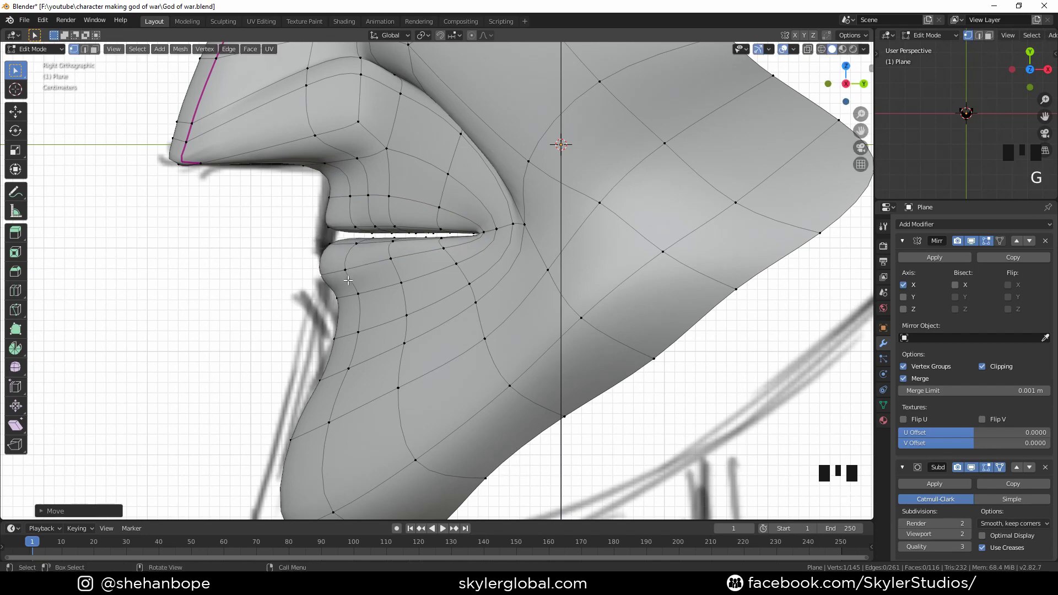
click(348, 280)
key(g)
click(348, 290)
click(336, 298)
key(g)
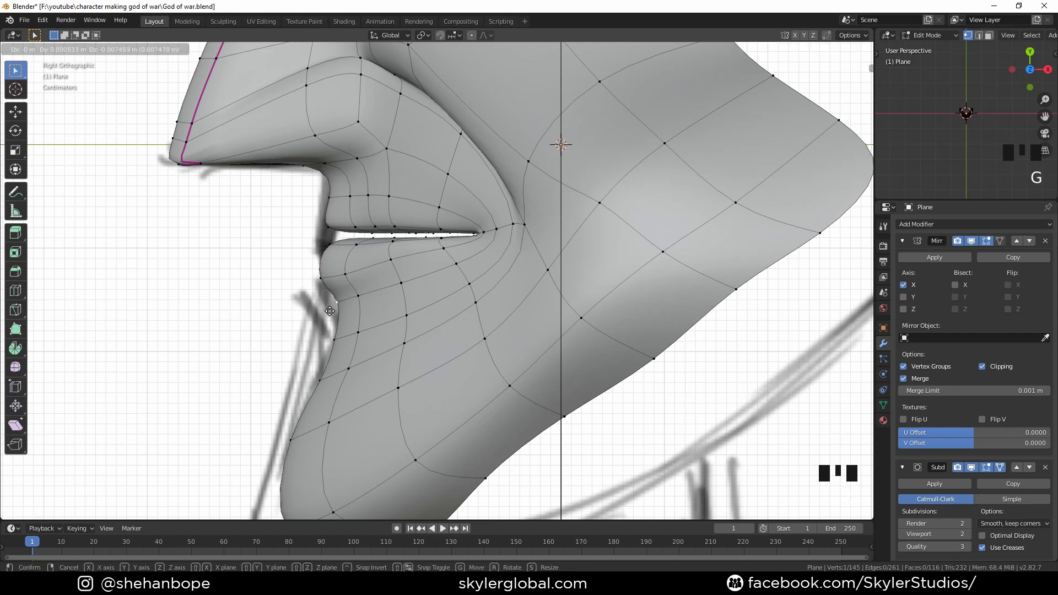
click(334, 308)
click(318, 281)
key(g)
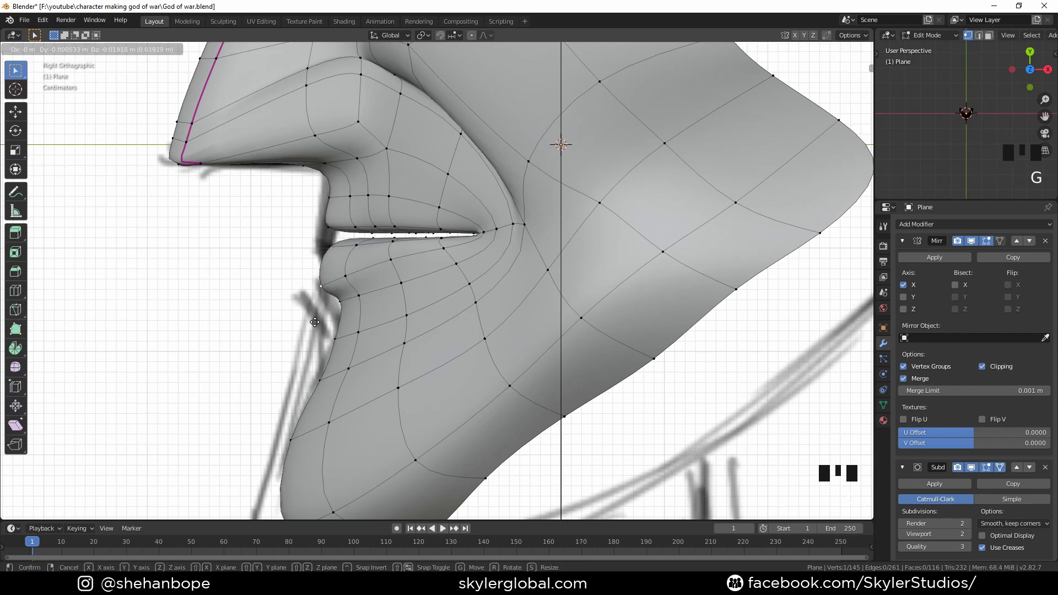
click(315, 321)
Step: Move the outer lower-lip loop vertices down toward the chin and raise the loop's centre vertex slightly
click(359, 296)
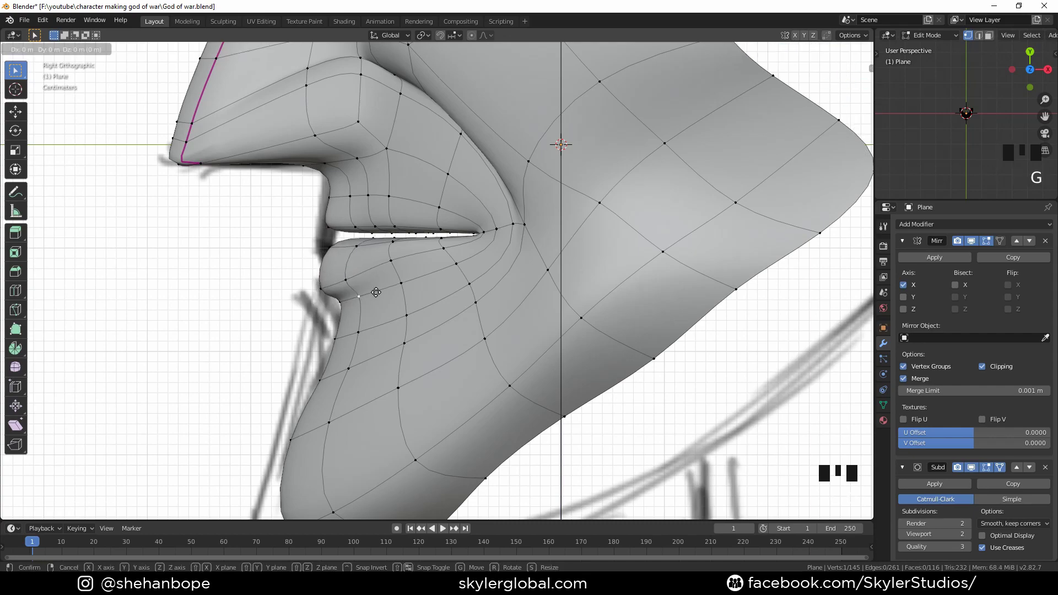
click(389, 267)
key(g)
click(389, 297)
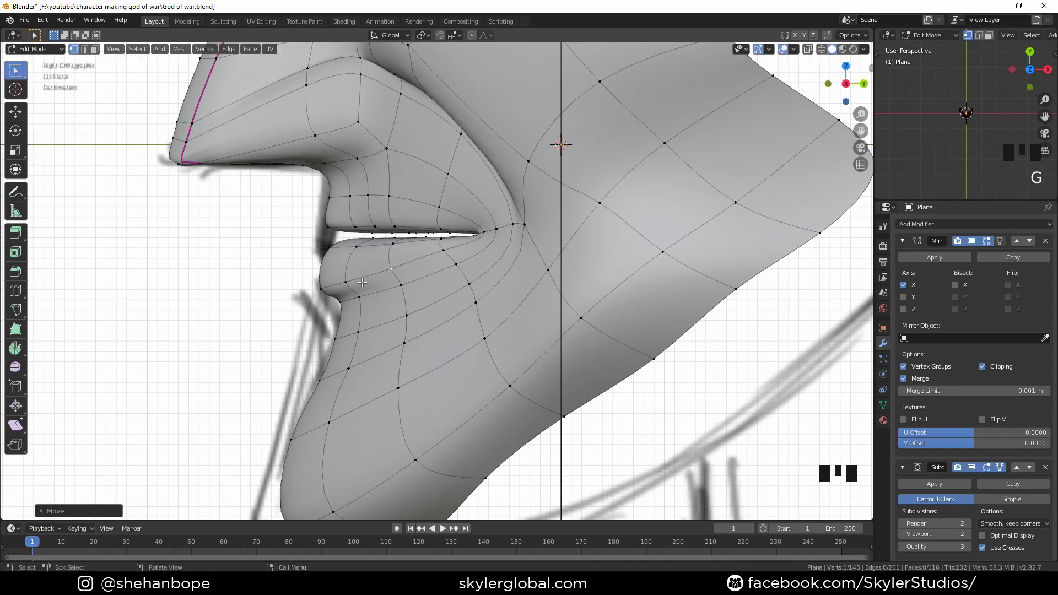
key(KP_1)
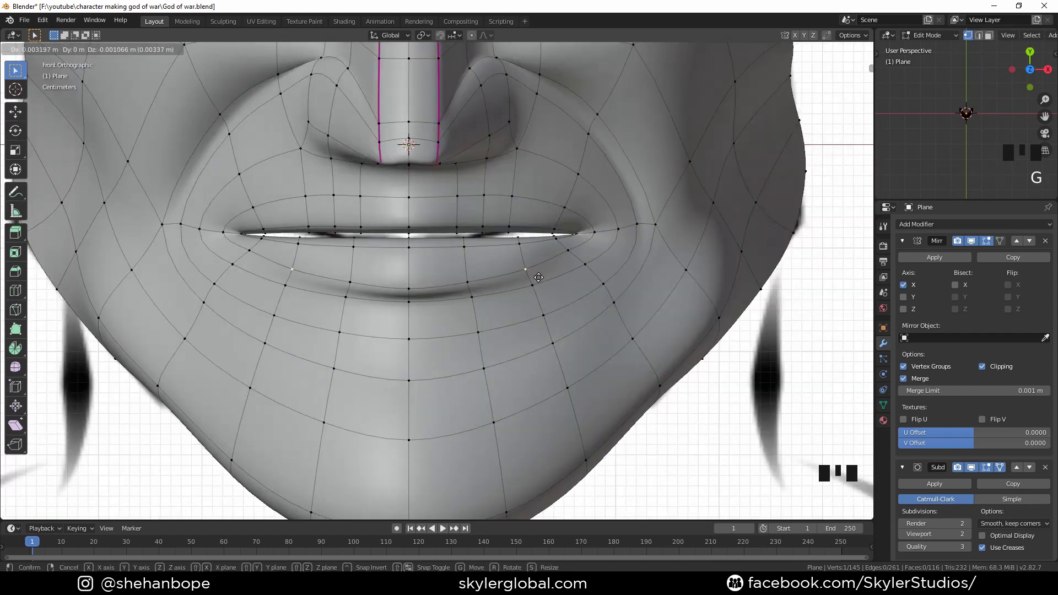
click(569, 251)
key(g)
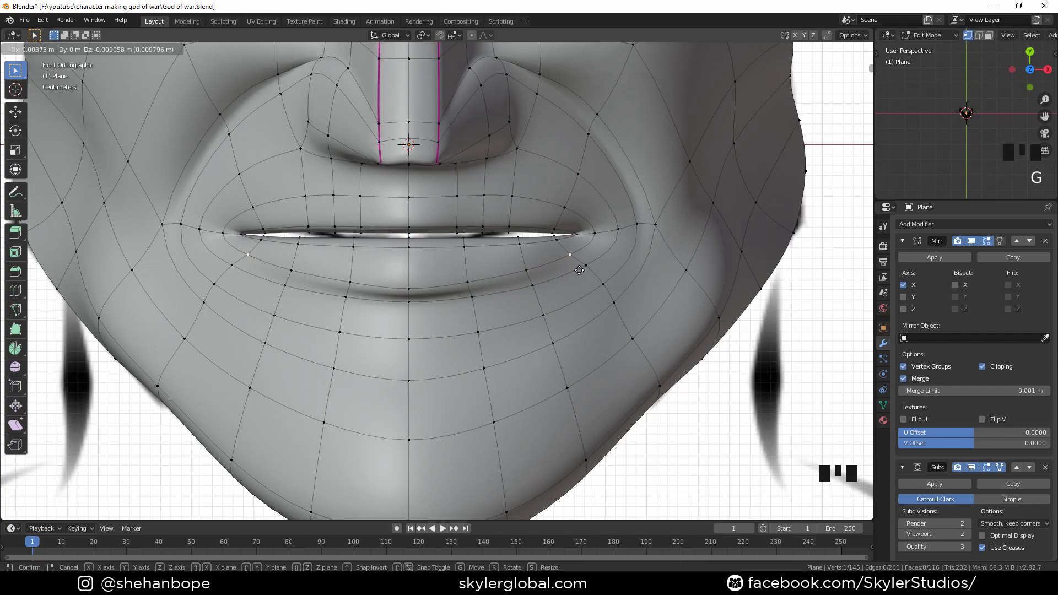
click(580, 270)
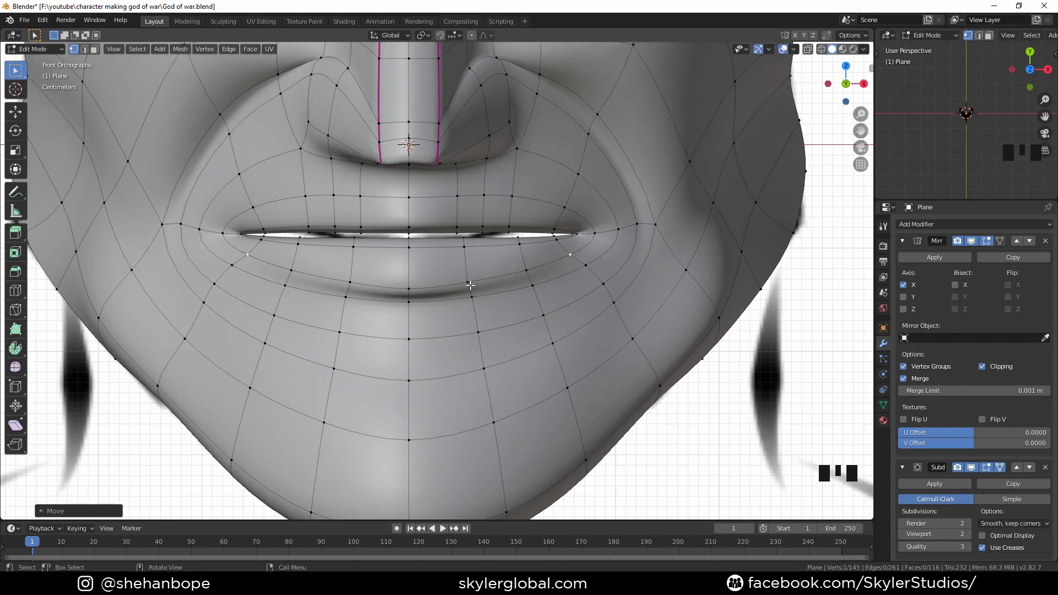
click(409, 288)
key(g)
click(411, 278)
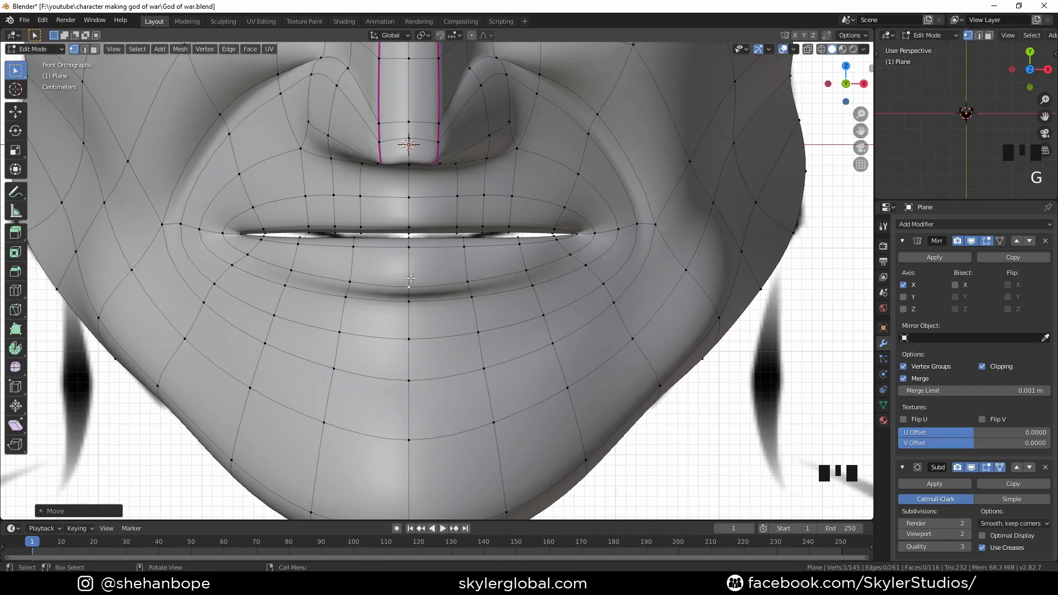
Step: Raise the upper lip edge at the centre and slide its adjacent vertices upward, leaving a small dip at the centreline
scroll(421, 221, up, 1)
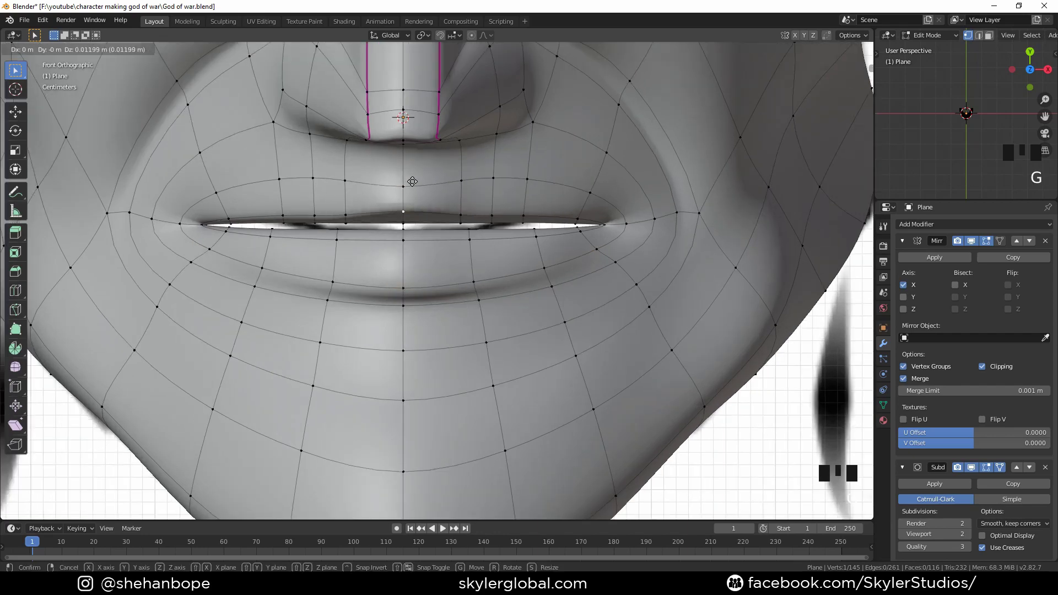
click(462, 213)
key(g)
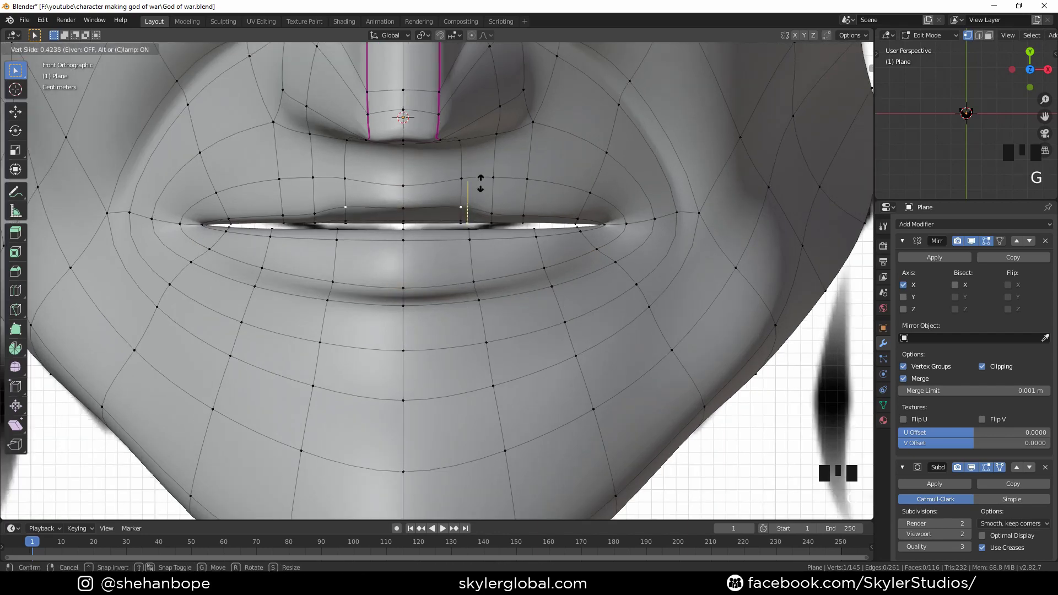
click(479, 185)
click(408, 207)
key(g)
click(408, 216)
Step: Raise and slide the next two upper lip edge vertices toward the mouth corner to shape the lip's peak
click(494, 207)
key(g)
click(495, 190)
key(g)
click(526, 192)
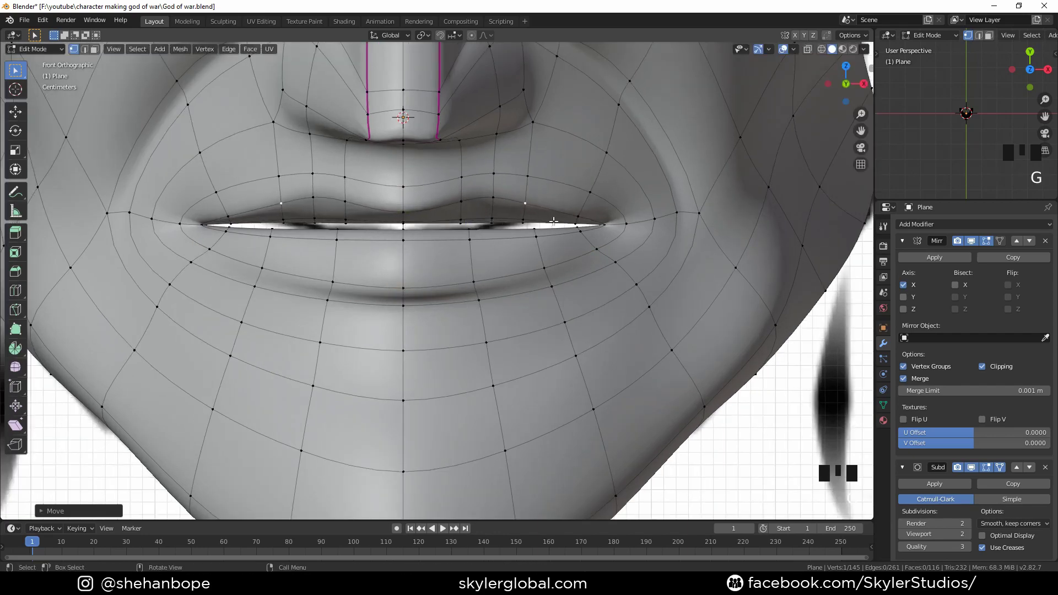
key(g)
key(g)
click(524, 196)
Step: Adjust the position of the upper lip edge's centre vertex from an angled view
click(409, 212)
middle_drag(451, 216, 383, 222)
key(g)
click(394, 222)
key(KP_1)
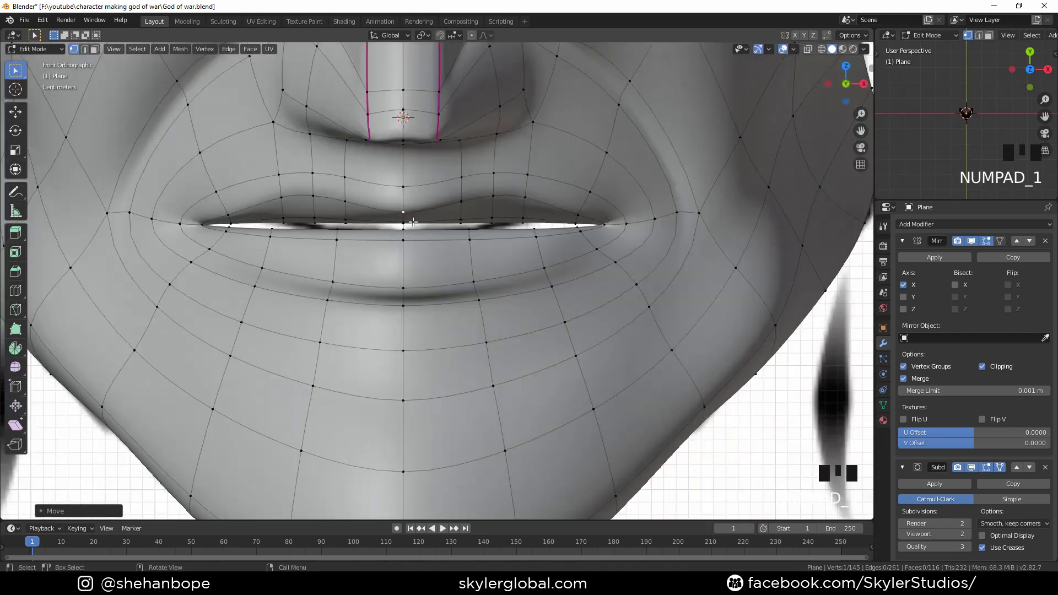
Step: Slide the loop vertices above the upper lip's peak upward on each side of the centreline
scroll(418, 221, down, 2)
key(g)
key(g)
click(451, 192)
click(454, 205)
key(g)
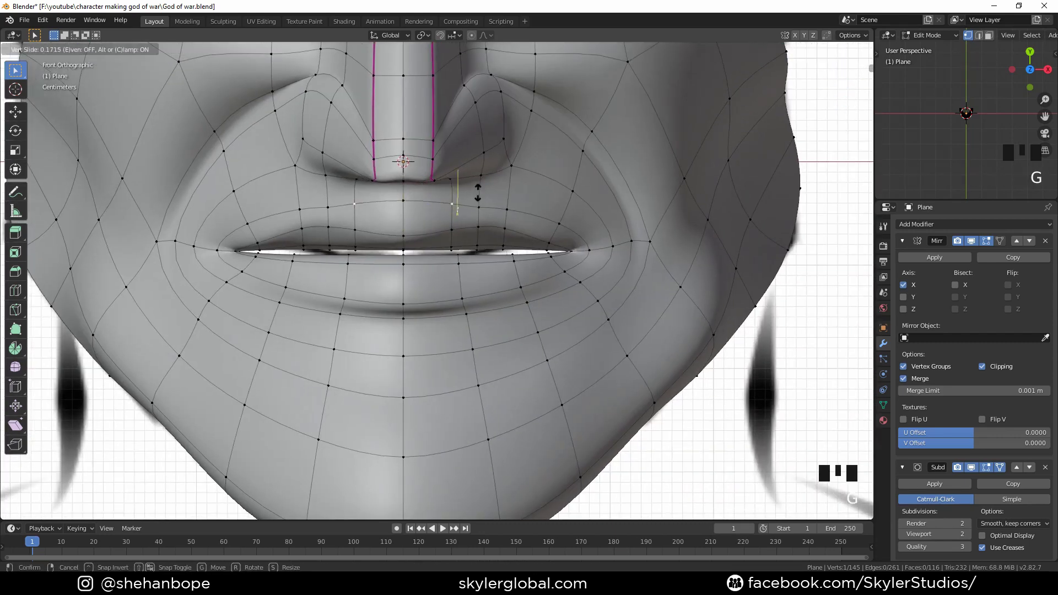
click(476, 189)
click(481, 205)
key(g)
click(494, 184)
Step: Refine the centre vertex of the loop above the upper lip, and move two nearby upper lip vertices along Y
click(409, 215)
key(g)
click(409, 241)
key(g)
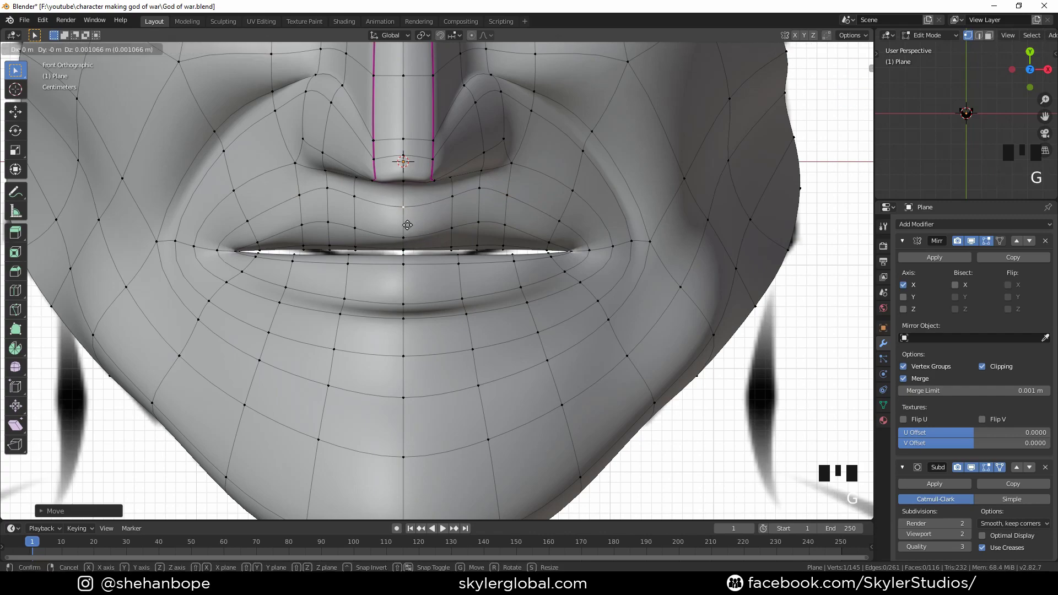
click(407, 223)
click(381, 225)
shift+click(424, 217)
middle_drag(410, 222, 388, 278)
key(g)
key(y)
click(412, 229)
Step: Add another unshifted edge loop around the inner lip surface of the mouth
scroll(477, 239, up, 1)
scroll(477, 240, down, 1)
key(KP_1)
scroll(476, 241, up, 3)
scroll(476, 241, up, 2)
key(KP_1)
key(ctrl+r)
click(387, 278)
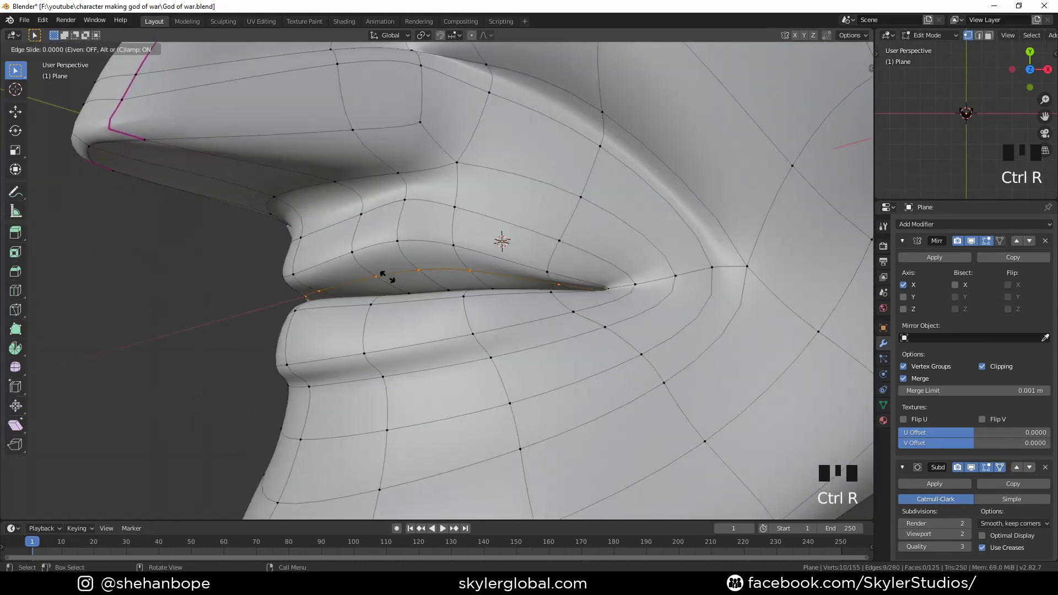
click(384, 277)
middle_drag(384, 277, 355, 319)
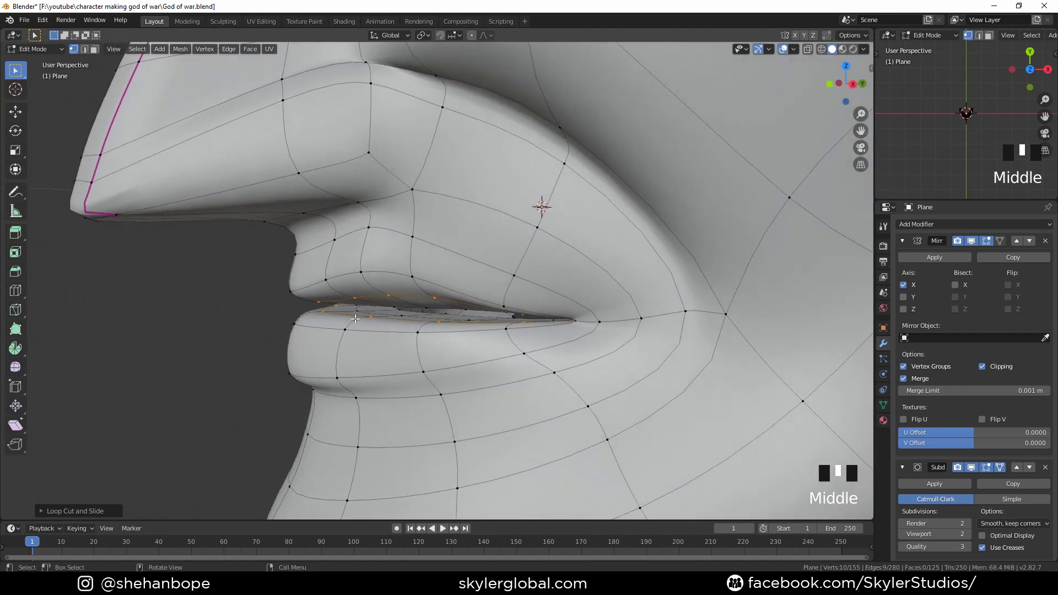
Step: Edge-slide the new inner lip loop toward the outer lip edge in the side view
key(KP_3)
key(g)
key(g)
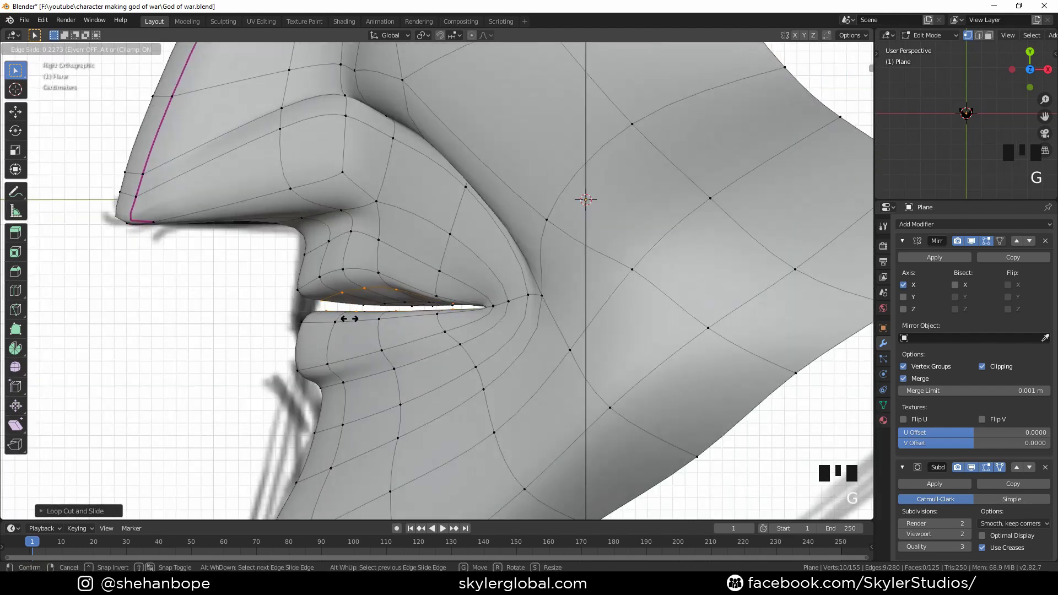
click(346, 318)
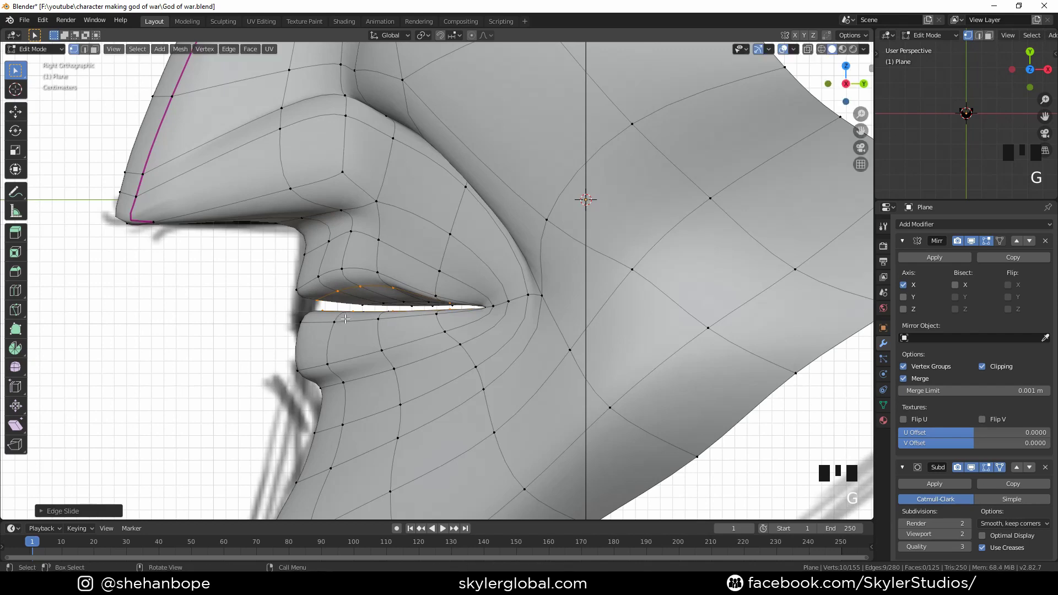
key(KP_1)
shift+middle_drag(382, 265, 367, 304)
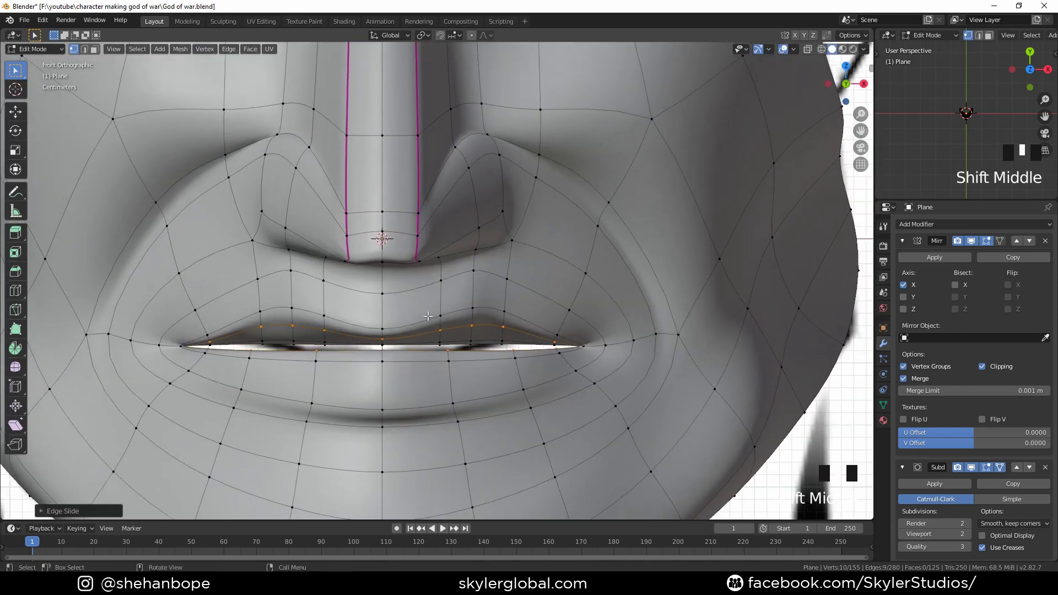
Step: Lower the two upper lip inner-loop vertices nearest the centreline along Z toward the mouth opening
shift+click(477, 304)
click(459, 338)
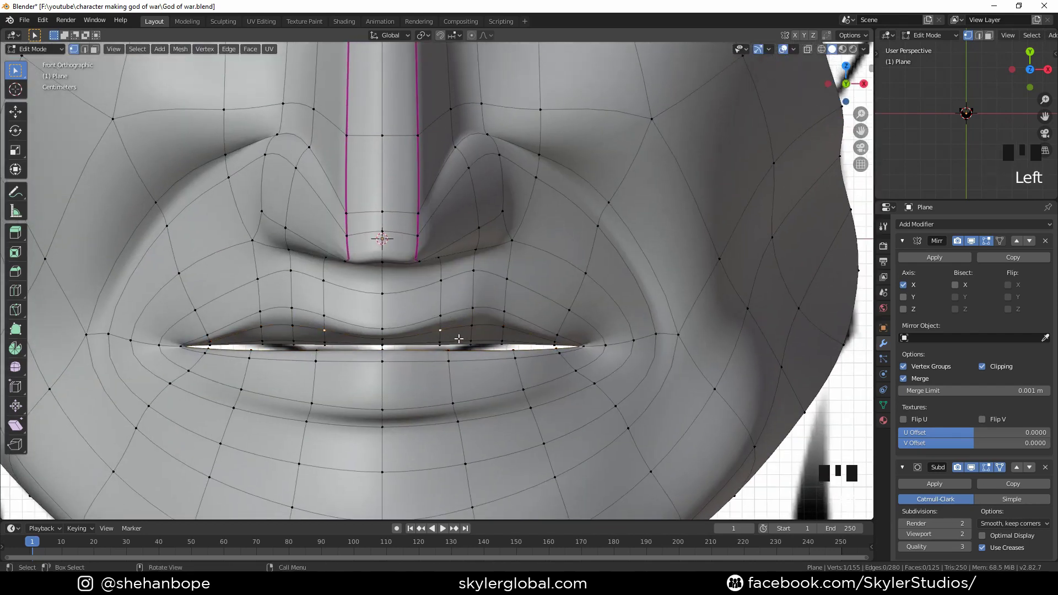
shift+click(472, 326)
key(g)
key(z)
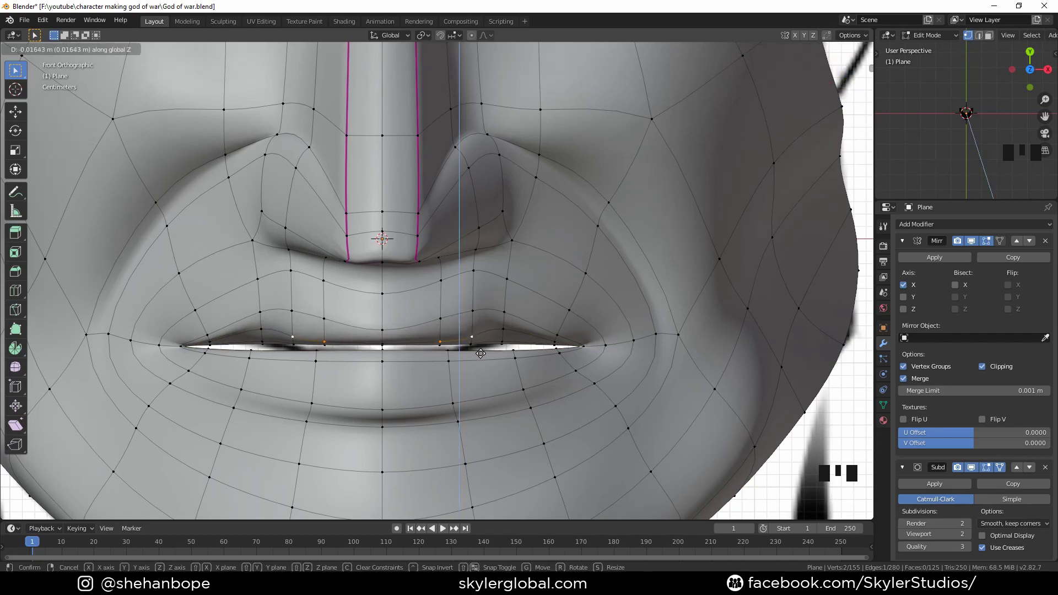
click(481, 355)
Step: Lower the next inner-loop vertex of the upper lip, toward the mouth corner, along Z to line up with its neighbours
shift+click(504, 330)
key(g)
right_click(510, 334)
click(510, 330)
key(g)
key(z)
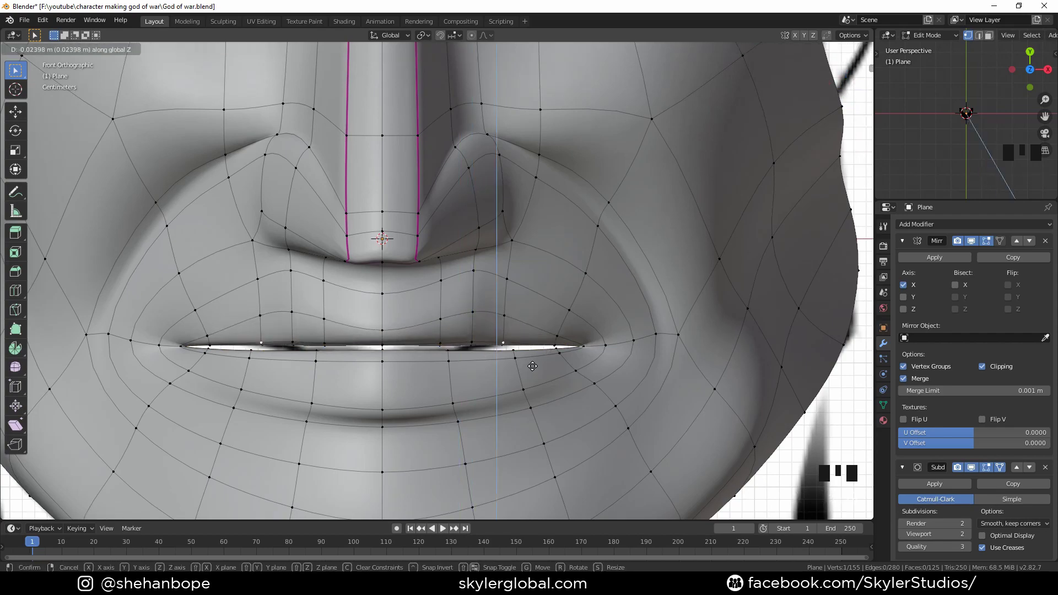
click(532, 366)
Step: Select the three lowered upper lip vertices, even them out and reposition them together
shift+click(473, 345)
shift+click(441, 345)
right_click(629, 312)
click(629, 312)
key(g)
click(626, 317)
scroll(551, 325, down, 2)
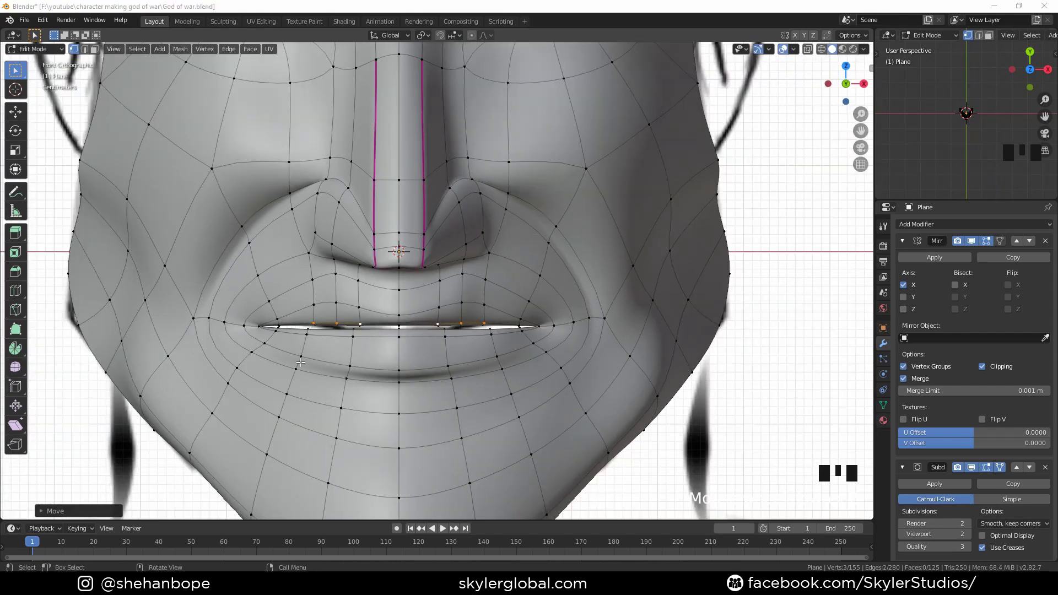
Step: Move the centre vertex of the lower lip and its neighbour along Z
click(399, 362)
shift+click(350, 358)
key(g)
key(z)
click(565, 380)
Step: In the side view, slide the front vertex of the lower lip along its edge and move a vertex farther back along Z
middle_drag(565, 379, 455, 364)
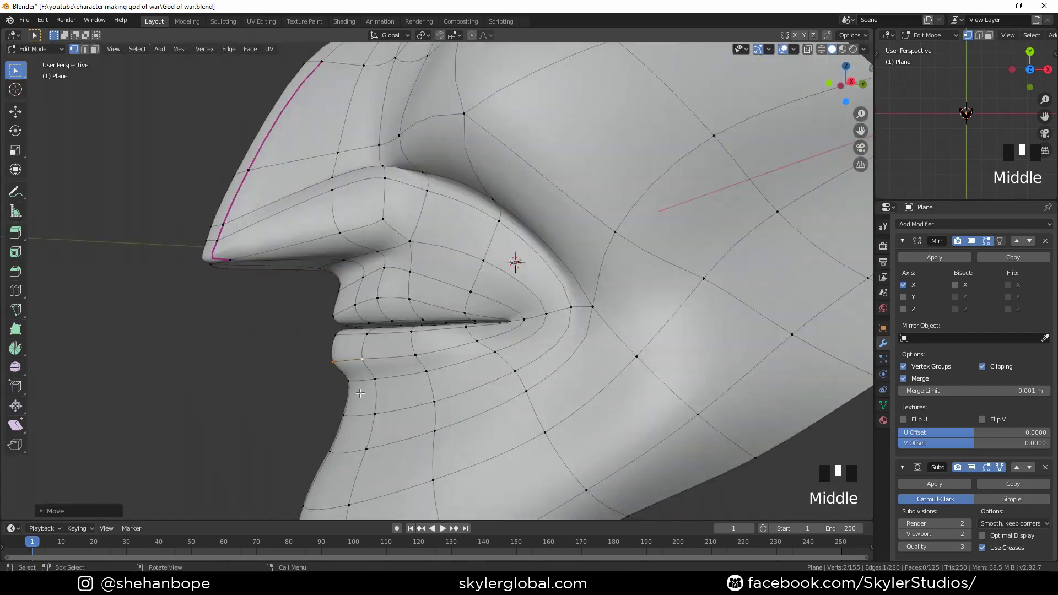
key(KP_3)
click(340, 329)
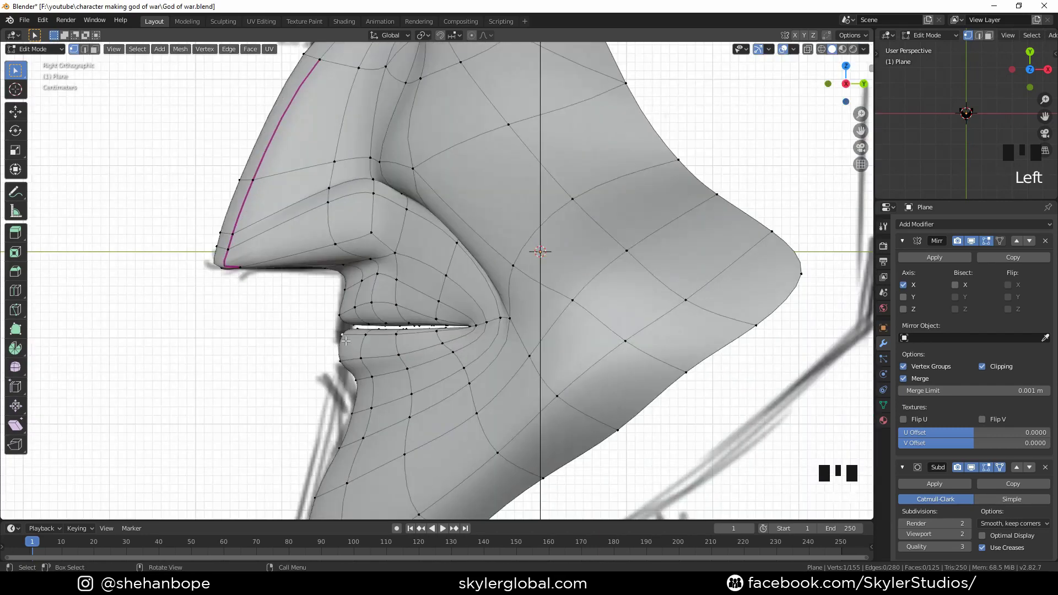
key(g)
key(g)
click(369, 347)
click(369, 347)
key(g)
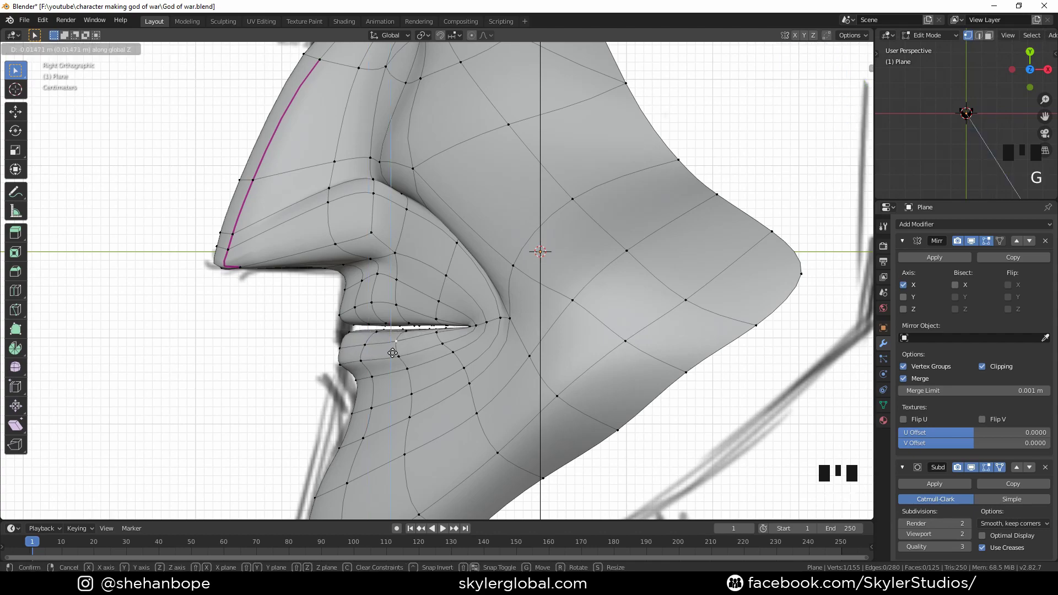
click(372, 394)
Step: Move the front of the lower lip slightly forward to round its profile
click(351, 347)
key(g)
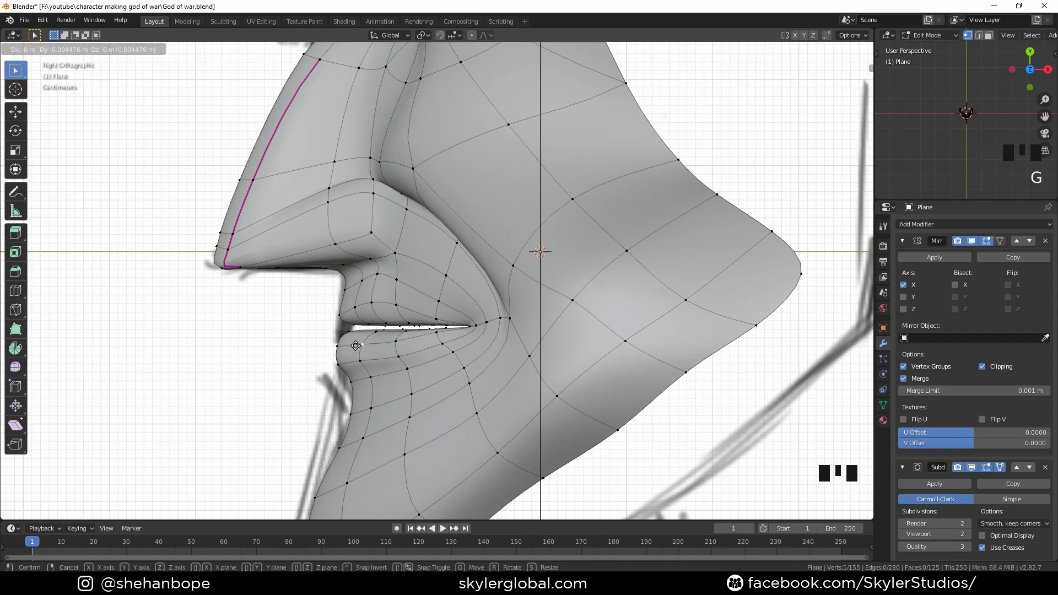
click(358, 345)
click(382, 344)
Step: Reposition the two vertices along the upper edge of the nostril wing in the side view
scroll(367, 361, down, 3)
scroll(367, 361, up, 1)
click(391, 223)
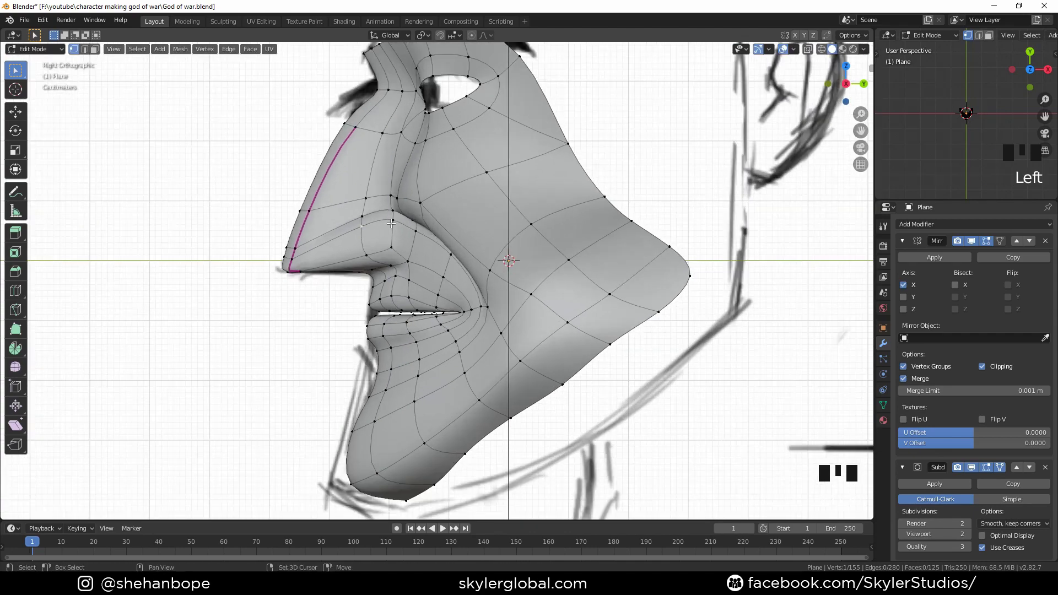
key(g)
click(431, 249)
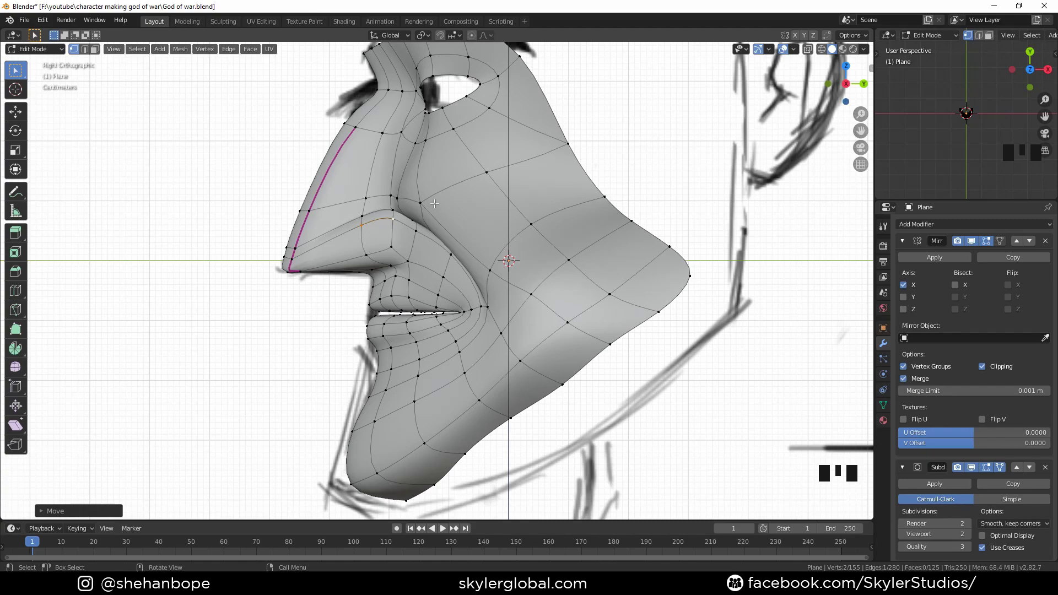
Step: Raise the two cheek-crease vertices above the nostril along Z and adjust the vertex beside the nose
shift+click(408, 196)
key(g)
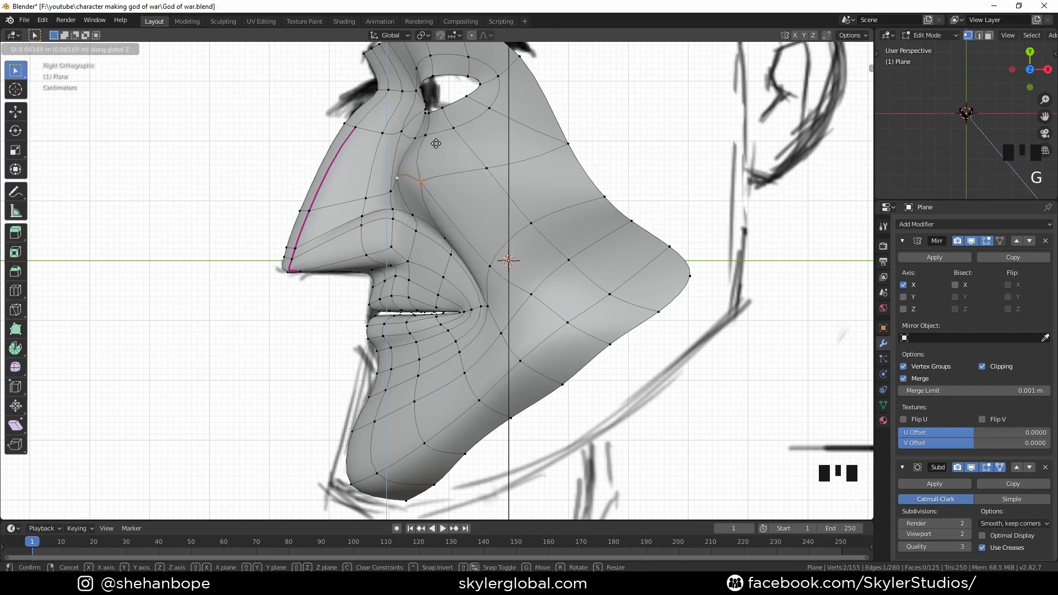
click(436, 143)
click(390, 193)
key(g)
click(438, 180)
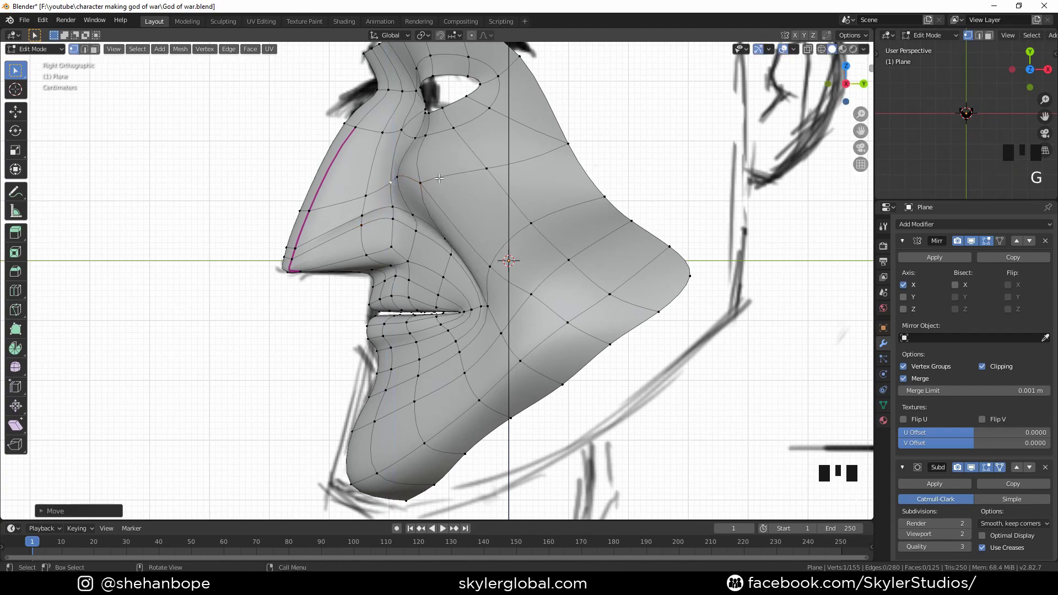
Step: Reposition the smile-fold vertex behind the nostril wing, refining its depth in the side view
middle_drag(439, 180, 459, 215)
key(KP_1)
click(462, 214)
key(g)
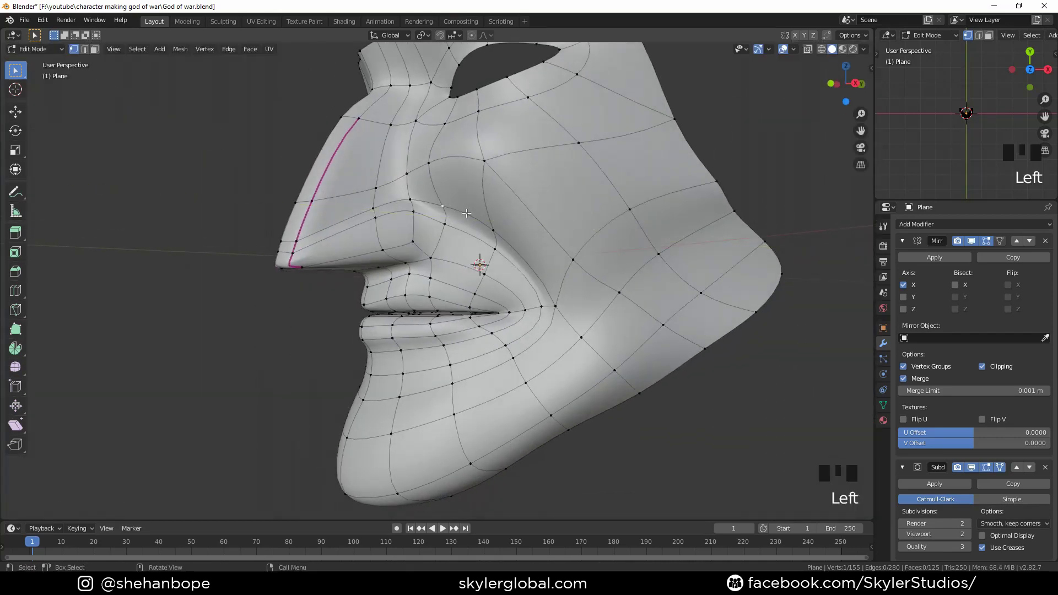
key(g)
click(481, 229)
key(KP_3)
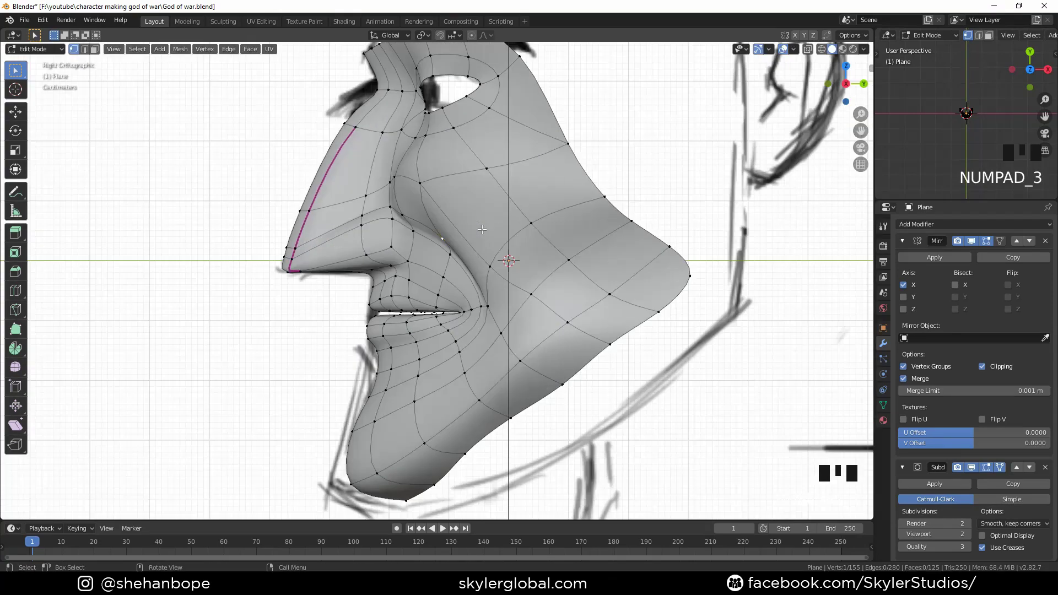
key(g)
click(462, 233)
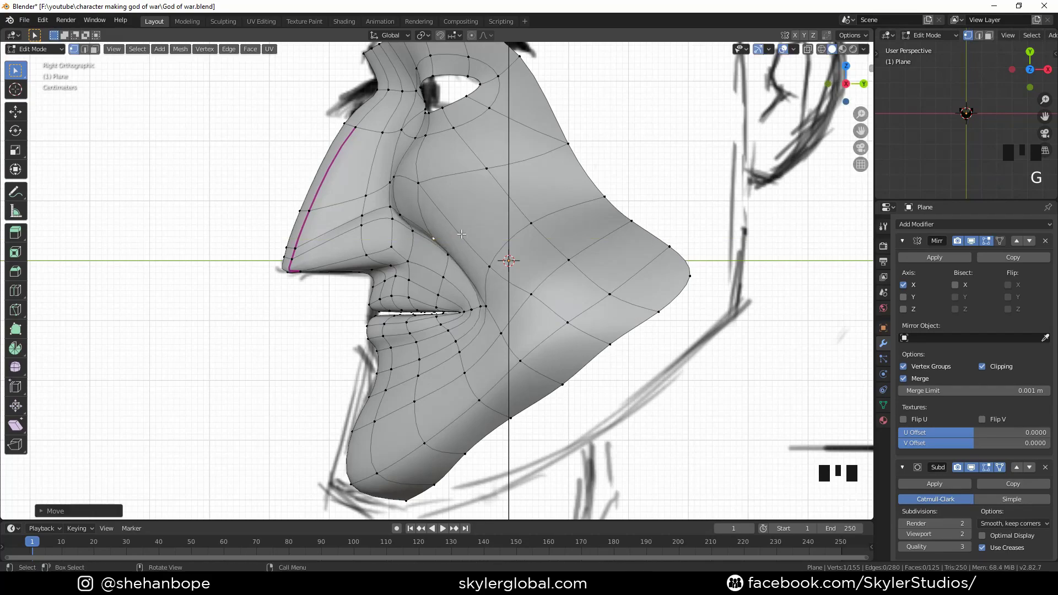
Step: Extrude the edge loop of the eye opening about 0.08 m backward along Y
shift+middle_drag(464, 229, 451, 326)
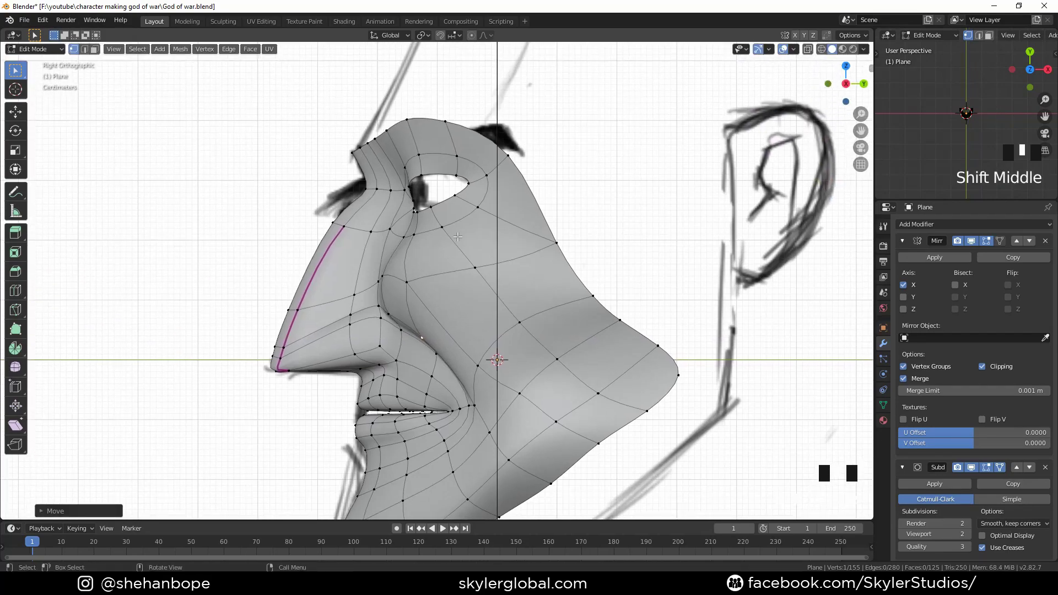
alt+click(444, 196)
key(e)
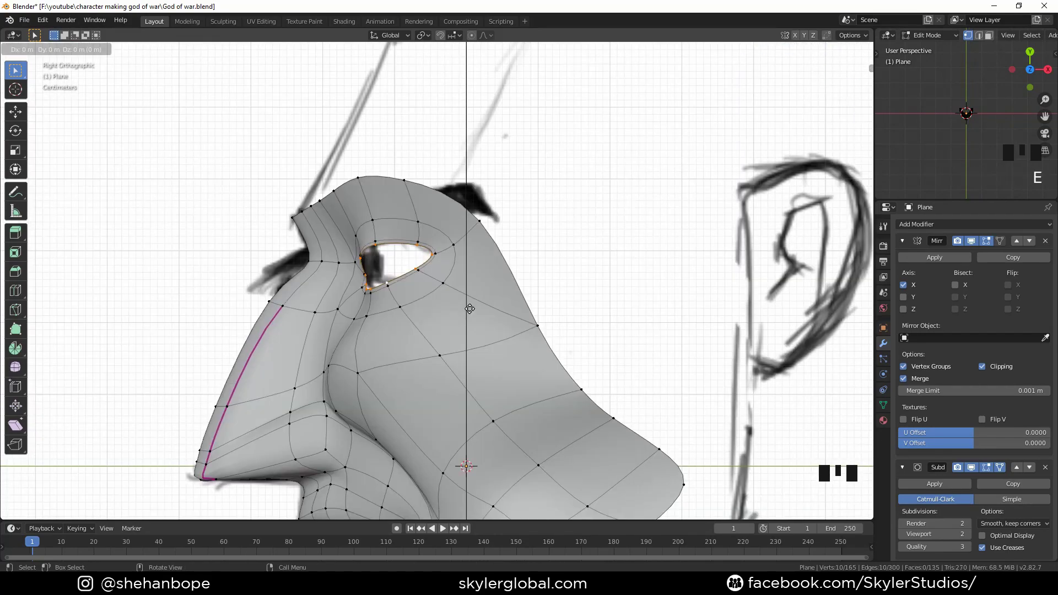
right_click(469, 309)
key(g)
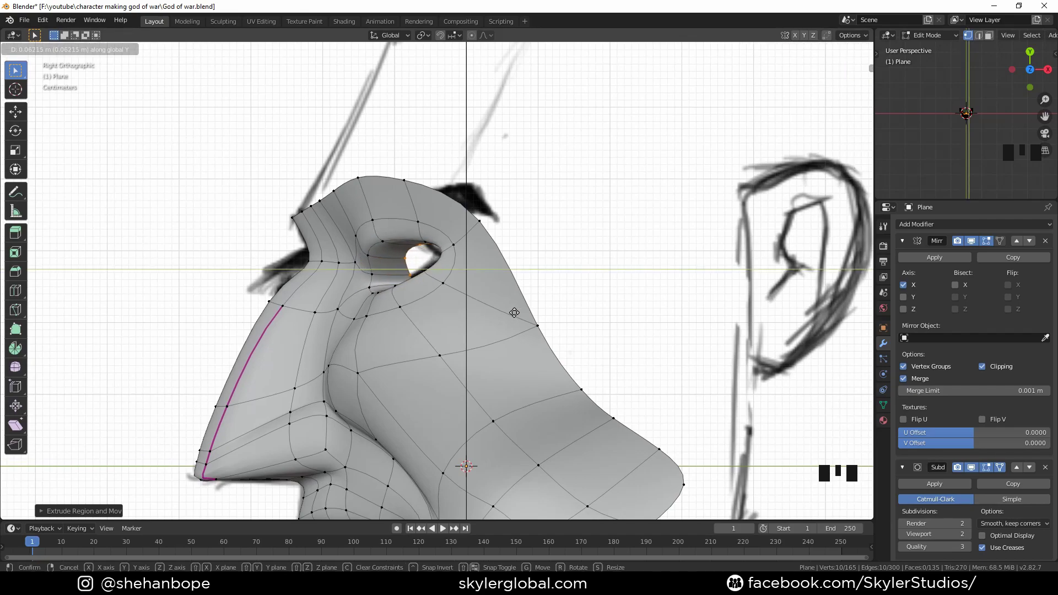
click(512, 312)
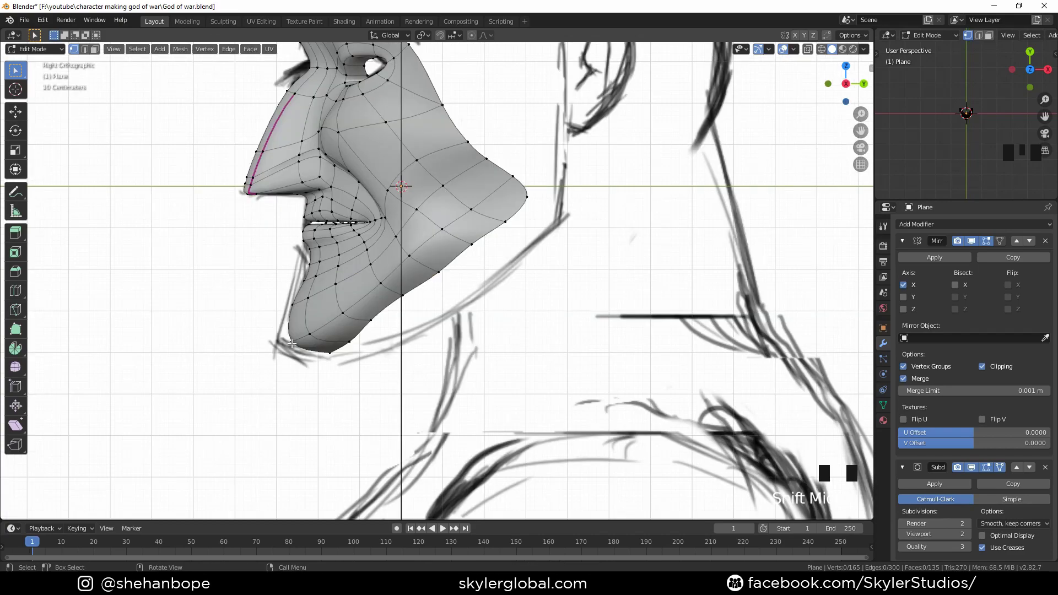
Step: Move the chin tip vertex and the first jaw vertex behind the chin outward toward the side reference sketch
click(294, 343)
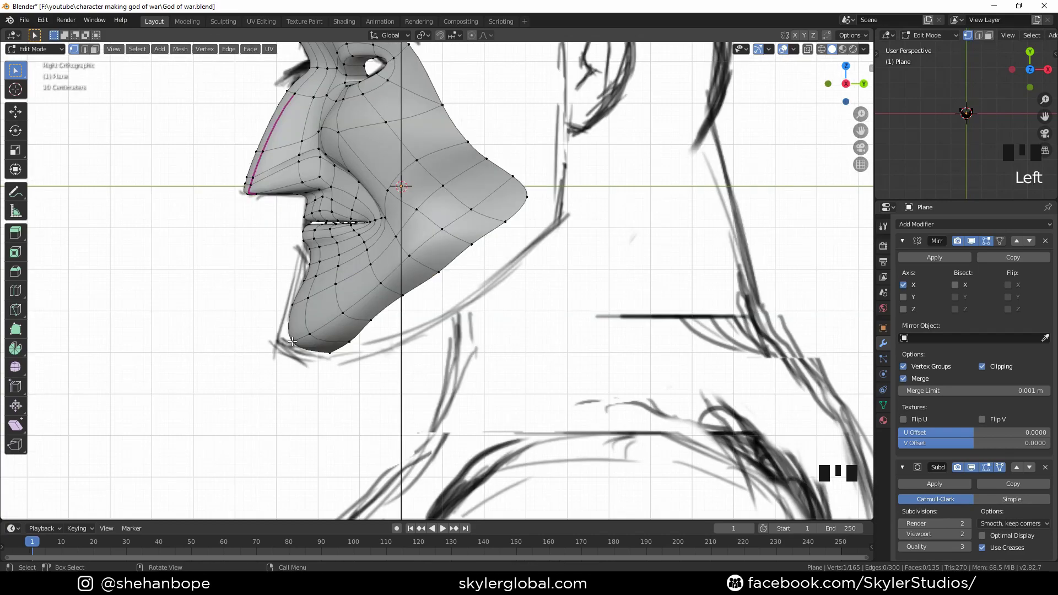
key(g)
click(300, 361)
click(373, 324)
key(g)
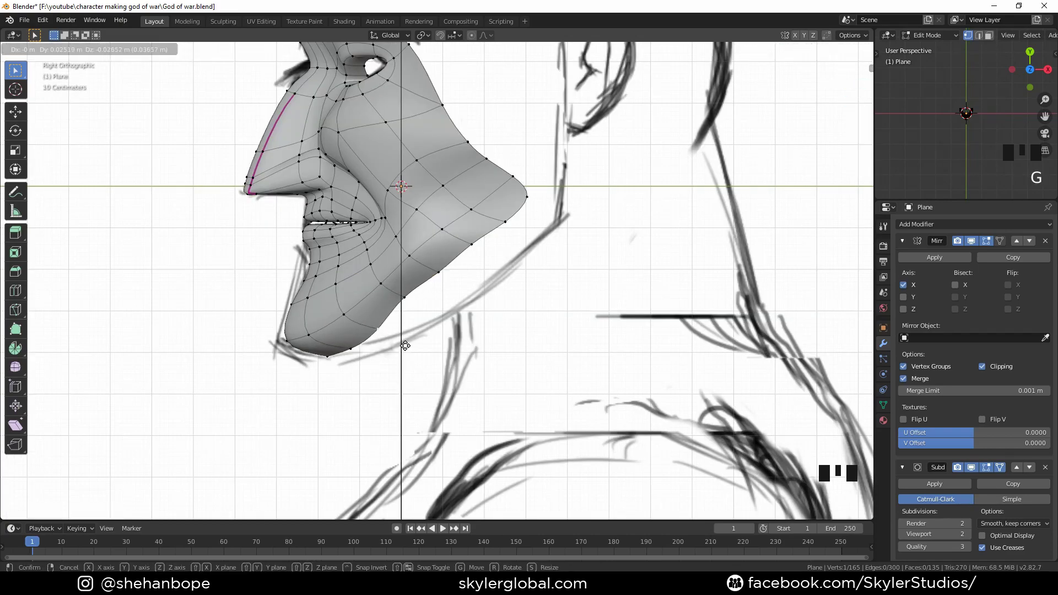
click(405, 346)
Step: Move the middle and rear jawline vertices outward toward the sketched jaw contour
click(410, 302)
key(g)
click(446, 318)
click(444, 281)
key(g)
click(456, 293)
click(512, 233)
key(g)
click(521, 239)
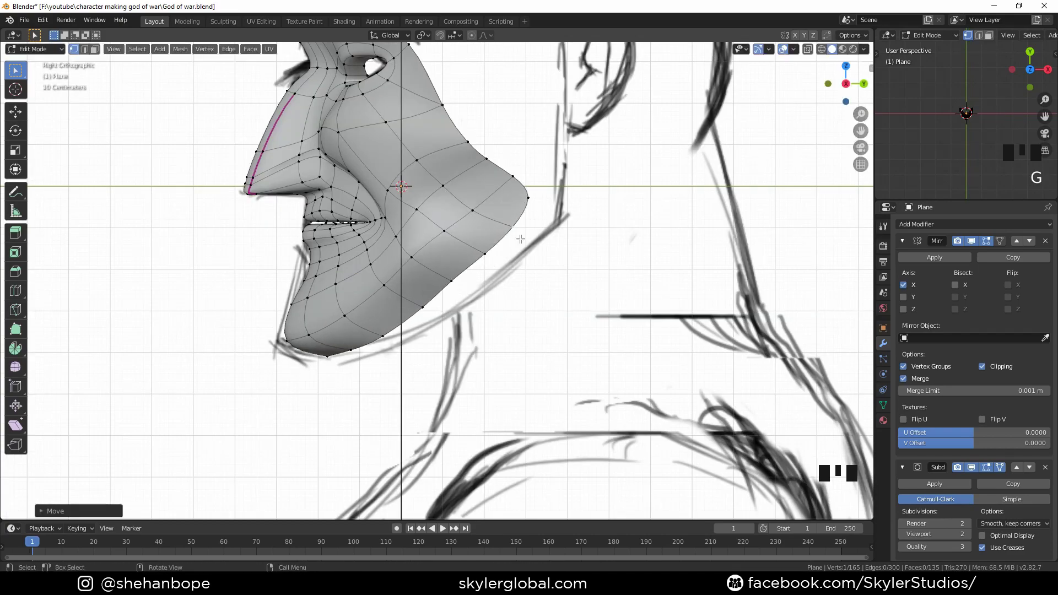
Step: Refine the spacing of the rear jawline vertices and shift the jaw corner vertex downward
click(489, 267)
key(g)
click(477, 280)
click(468, 288)
click(513, 242)
key(g)
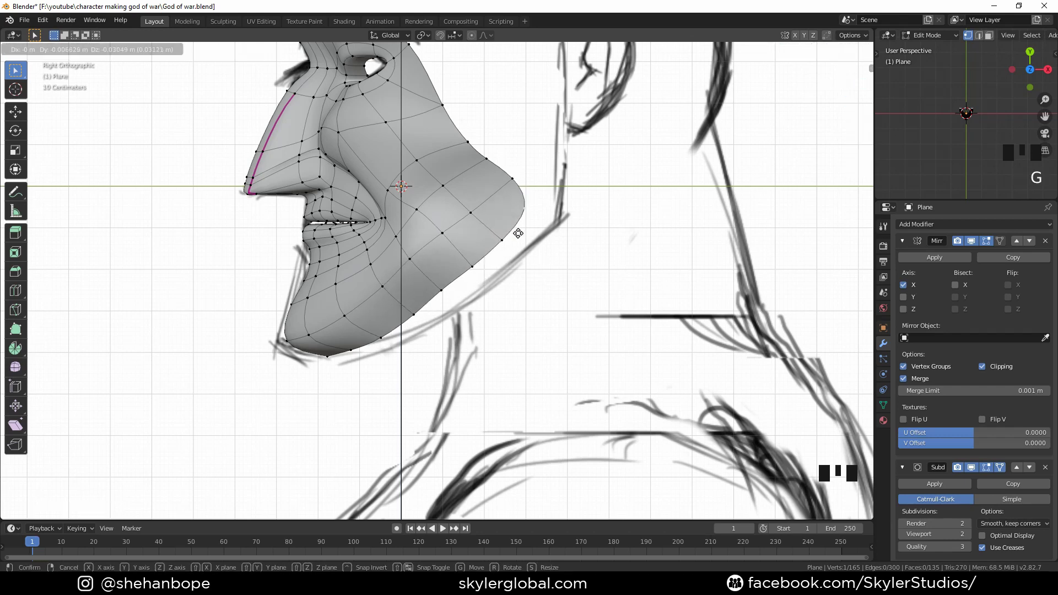
click(518, 232)
Step: Straighten the rear cheek border by moving its vertices above the jaw corner, and adjust an inner cheek vertex
click(485, 171)
key(g)
click(483, 175)
click(468, 155)
key(g)
click(460, 143)
click(417, 282)
key(g)
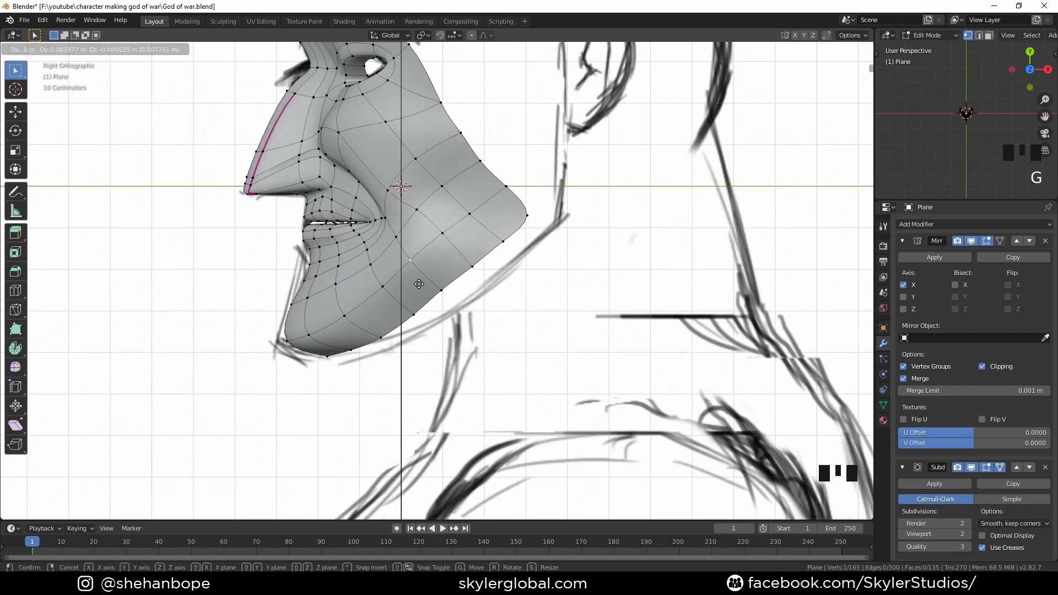
click(425, 291)
Step: Select the edge loop running from the chin to the rear cheek and apply Smooth Vertices
alt+click(457, 223)
alt+click(457, 223)
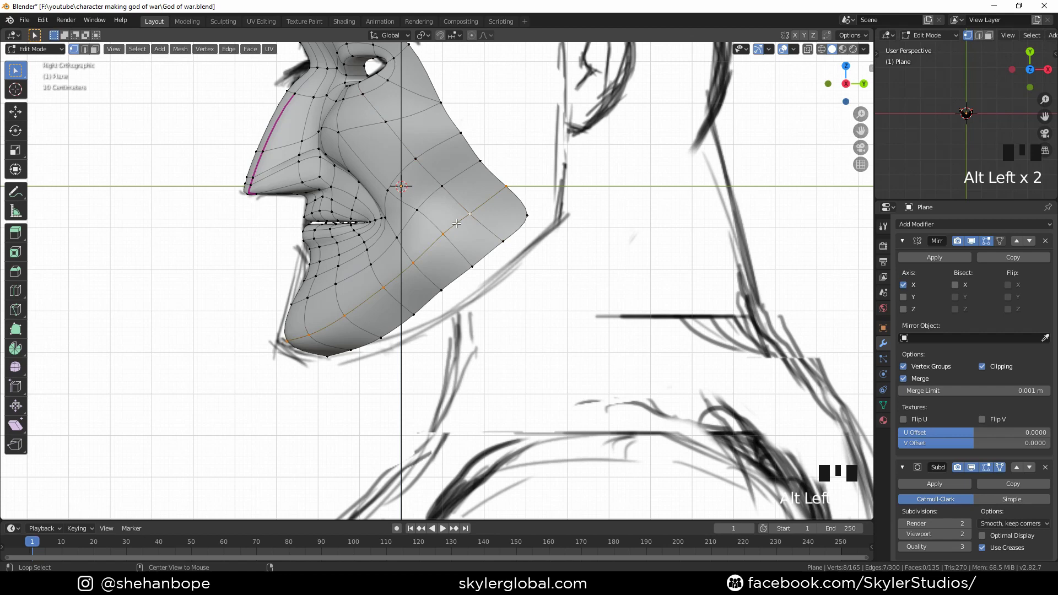
right_click(583, 257)
click(583, 257)
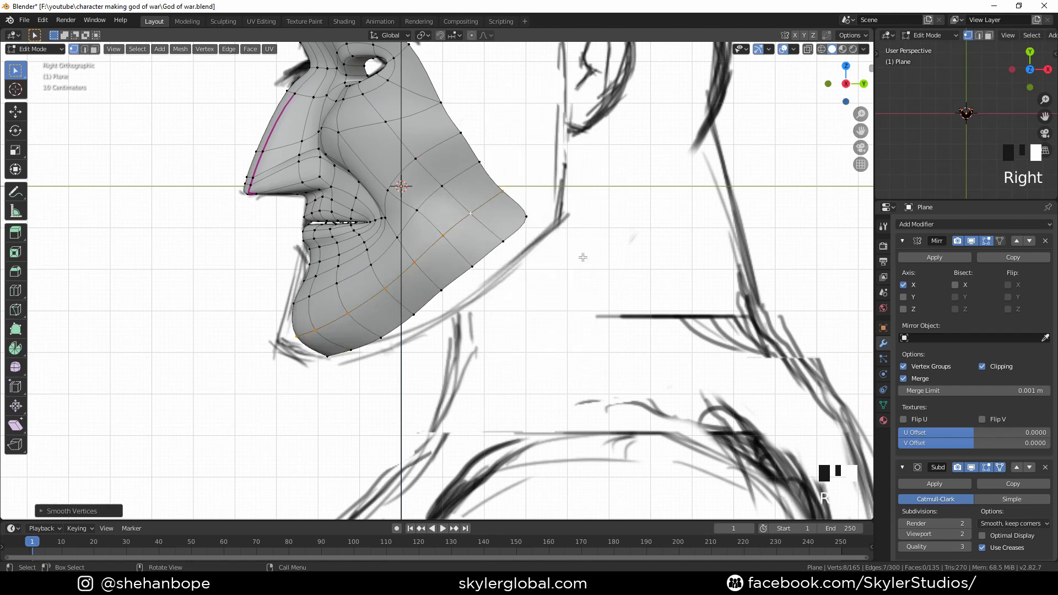
right_click(583, 287)
click(602, 289)
Step: Move the chin vertex on the smoothed loop forward and down toward the sketched chin
click(313, 333)
key(g)
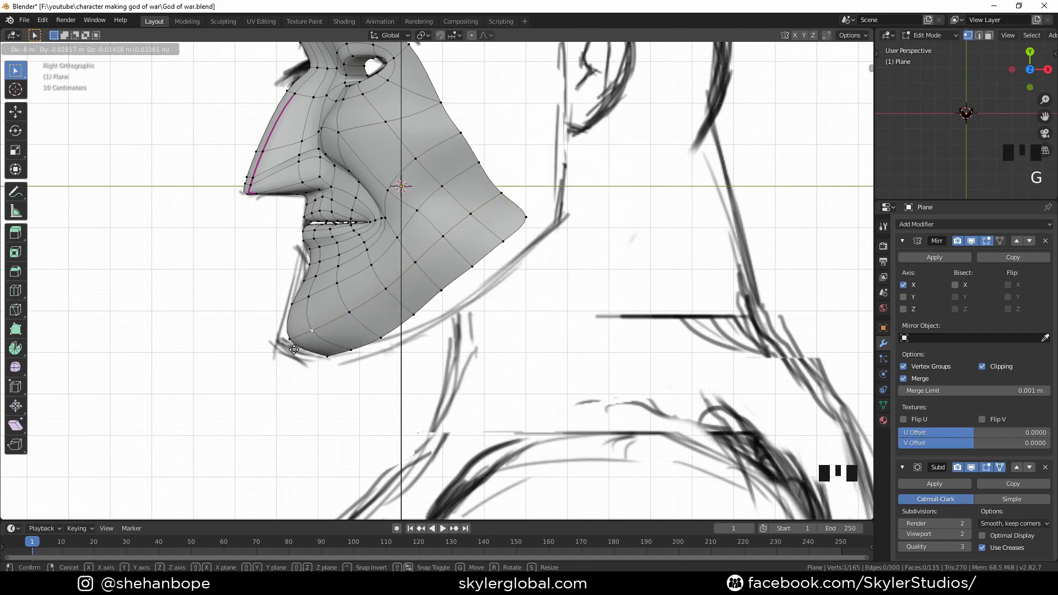
click(476, 223)
click(466, 234)
Step: Move the upper vertex of the rear cheek border forward and slightly up
shift+middle_drag(479, 149, 455, 245)
click(454, 245)
key(g)
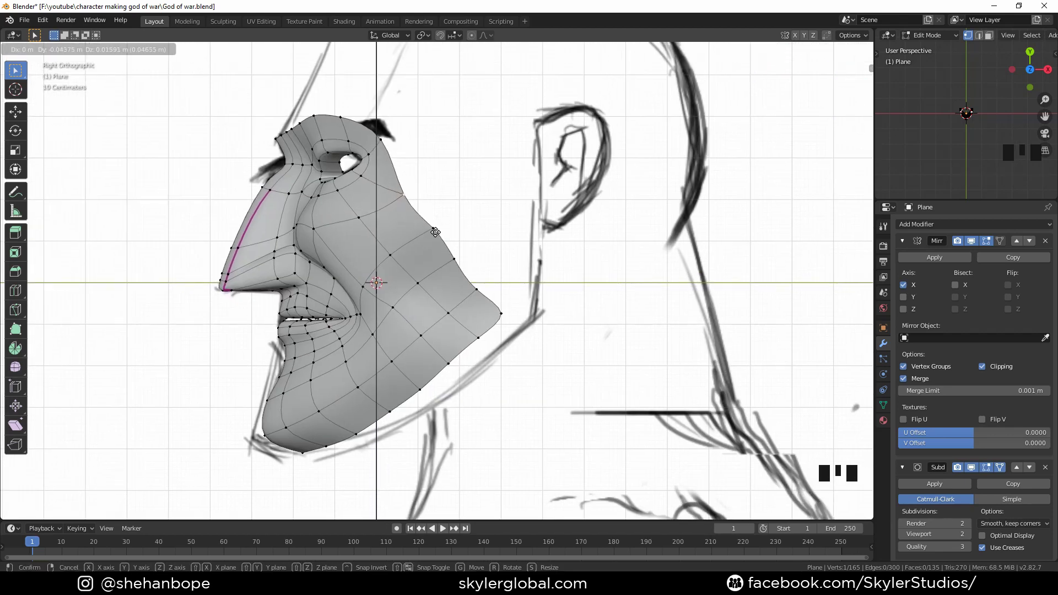
click(434, 236)
Step: Extrude the border edges beside the eye backward over the temple and reposition the lower rear vertex
click(389, 134)
shift+click(389, 157)
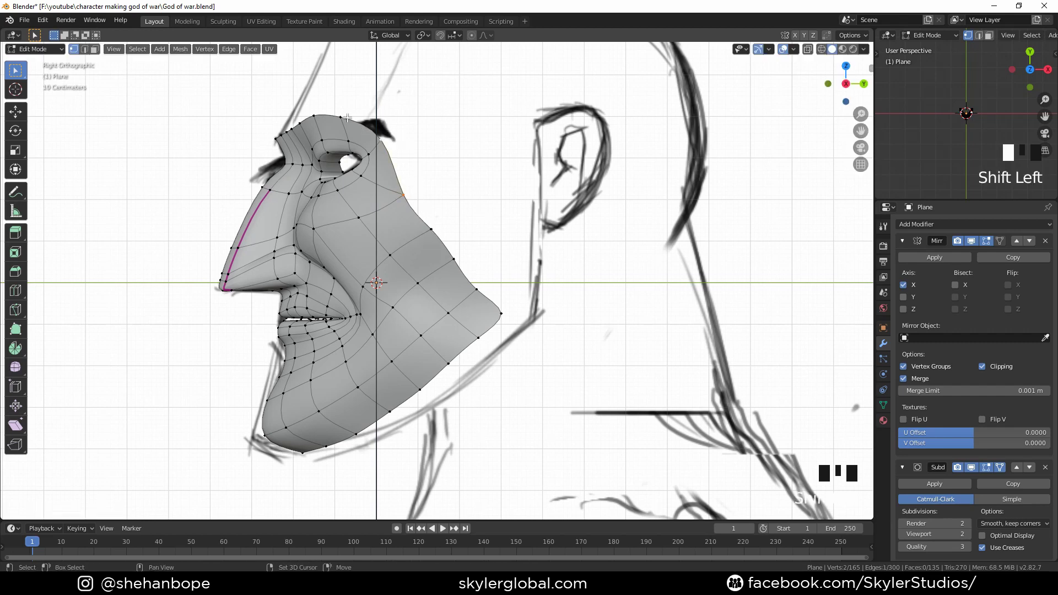
key(e)
click(445, 116)
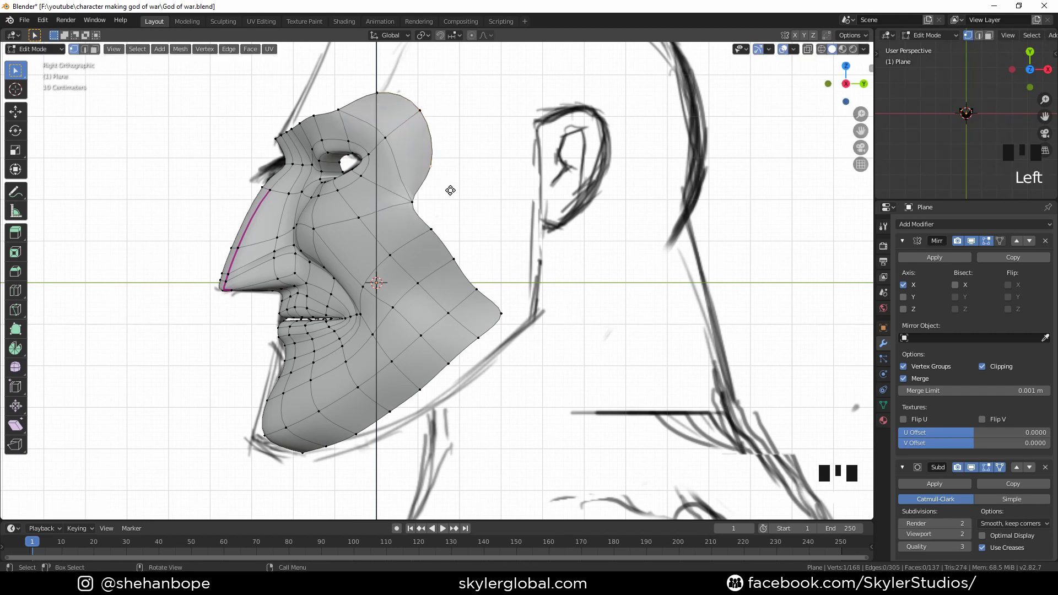
click(451, 190)
key(g)
click(445, 192)
Step: Extrude the upper rear cheek vertex backward, fill the gap to the temple extension, and move the patch's lower inner vertex forward
click(456, 250)
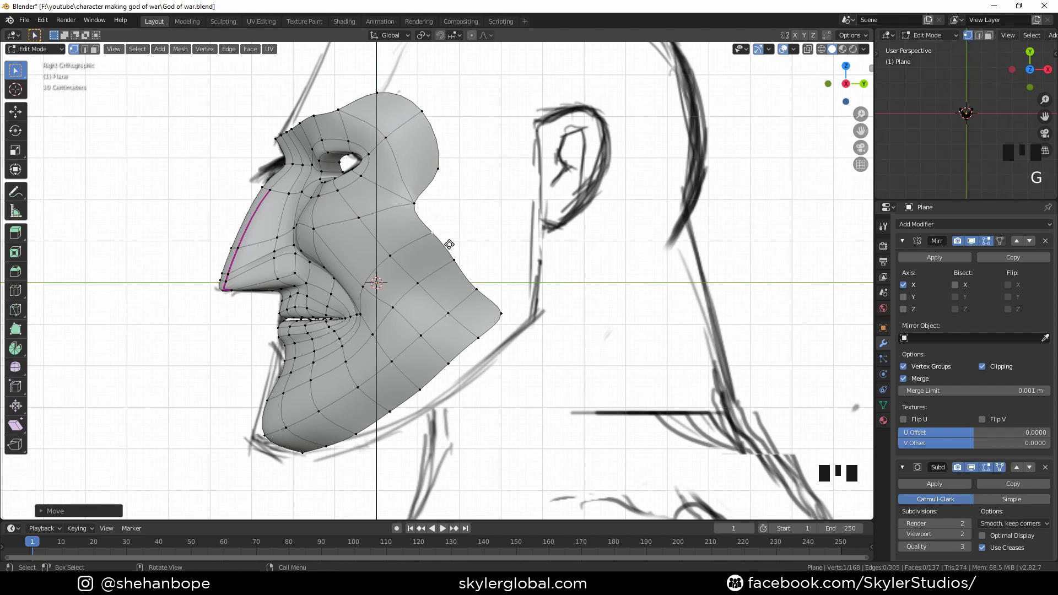
key(e)
click(485, 237)
shift+click(439, 169)
shift+click(424, 204)
key(f)
key(ctrl+z)
key(f)
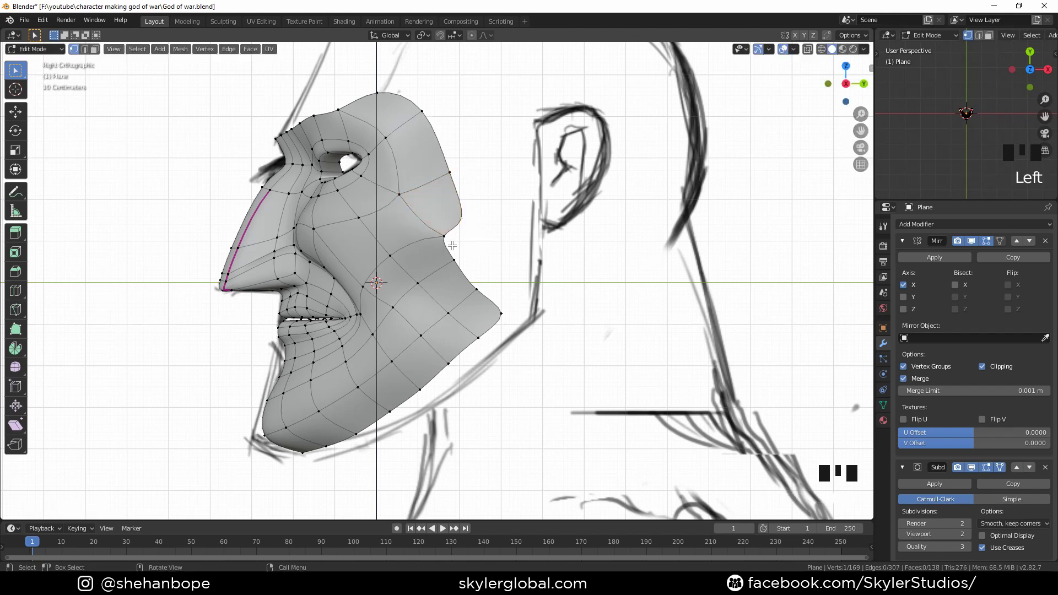
key(g)
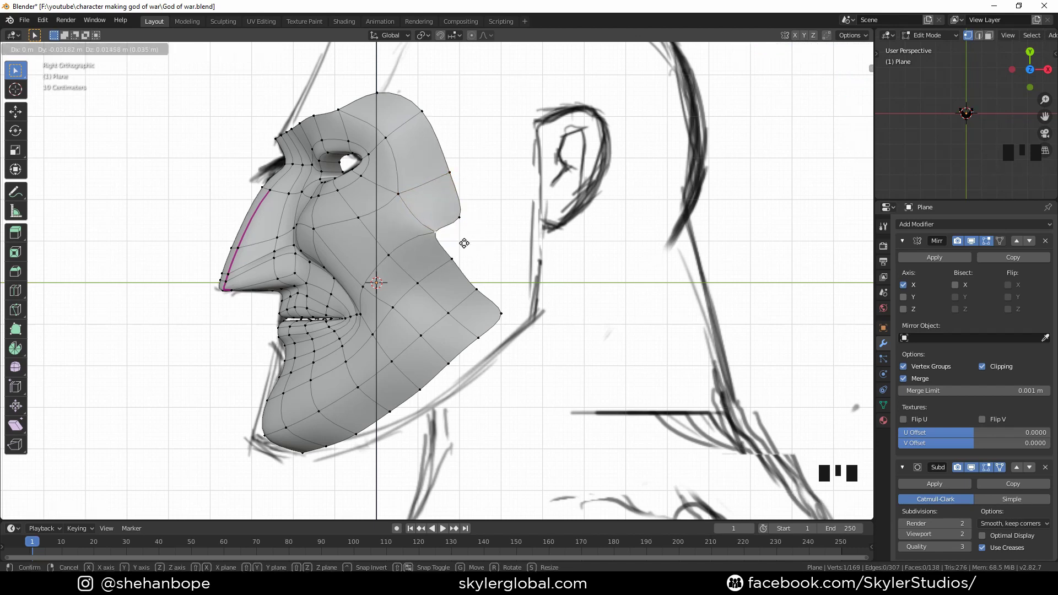
click(464, 243)
Step: Extrude further vertices down behind the cheek and fill two faces between them and the rear cheek border
key(e)
click(491, 236)
key(e)
click(476, 288)
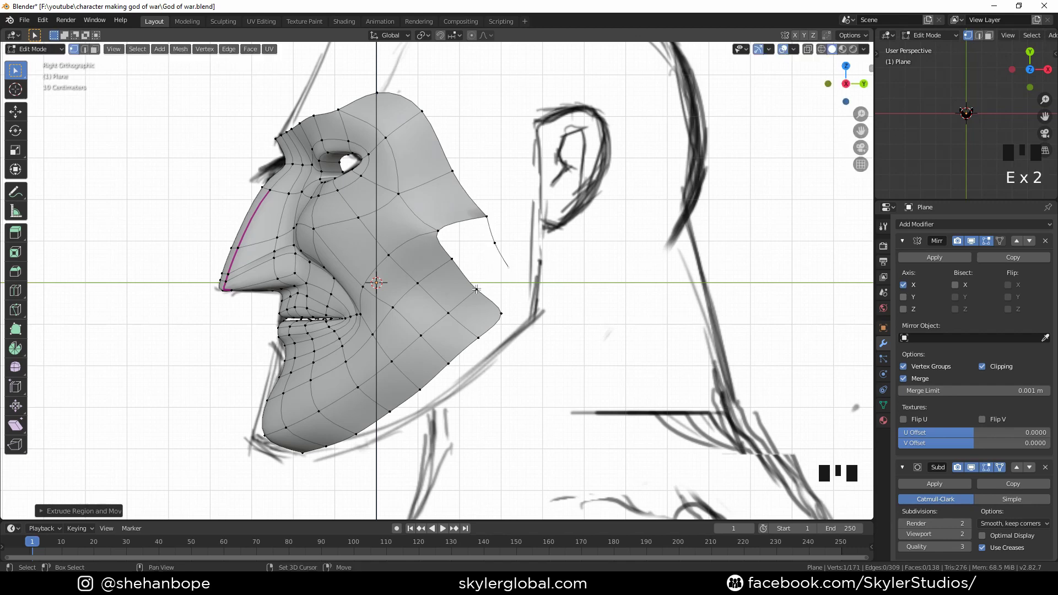
key(f)
key(f)
click(496, 291)
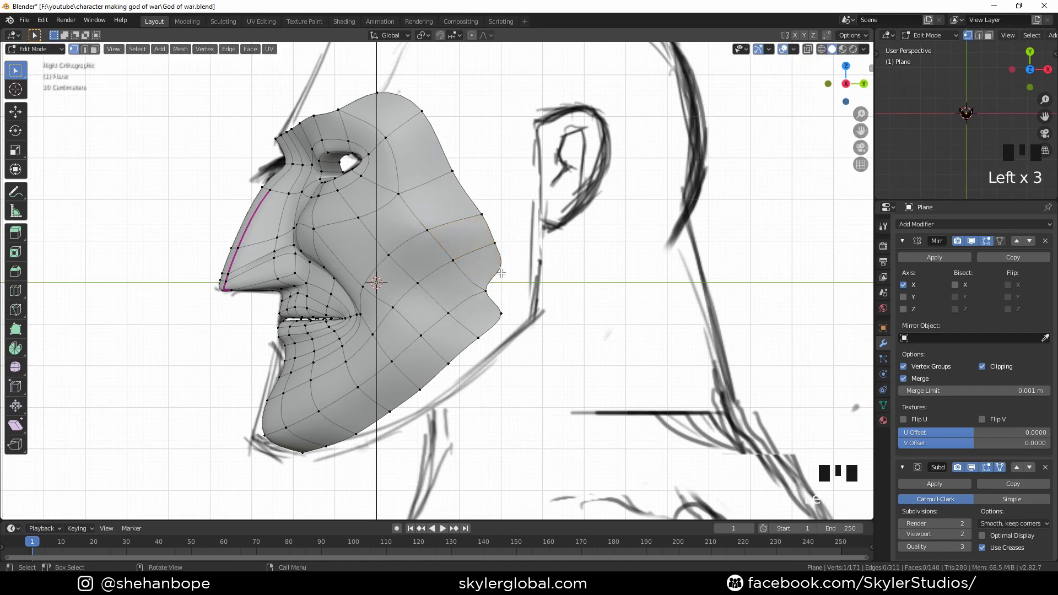
Step: Move the rear cheek vertex backward, extrude a new vertex behind it, fill the jaw-corner face, and pull its rear corner to the sketched jaw
key(g)
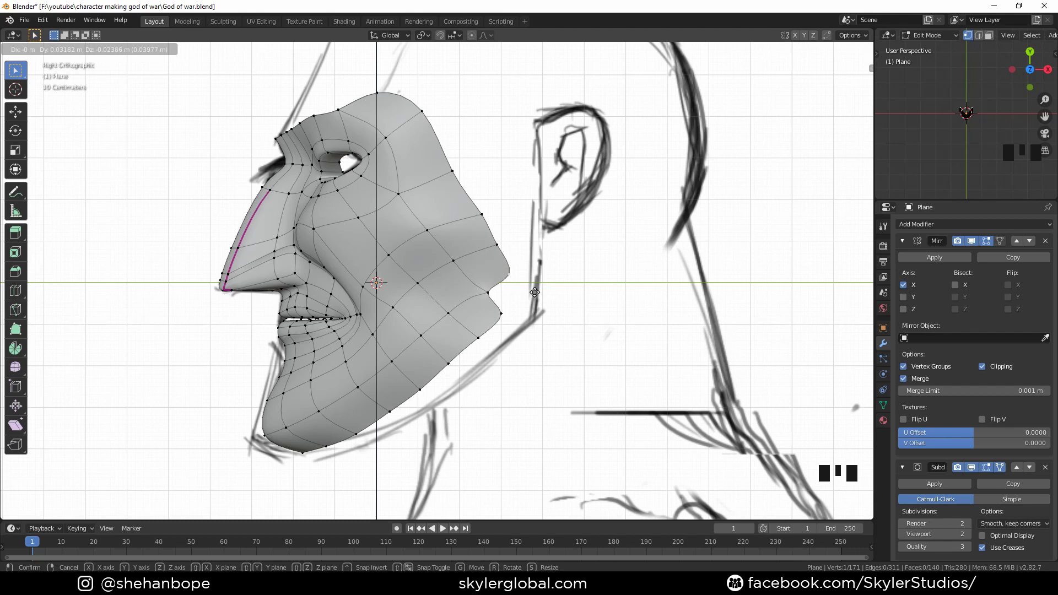
click(535, 292)
click(512, 276)
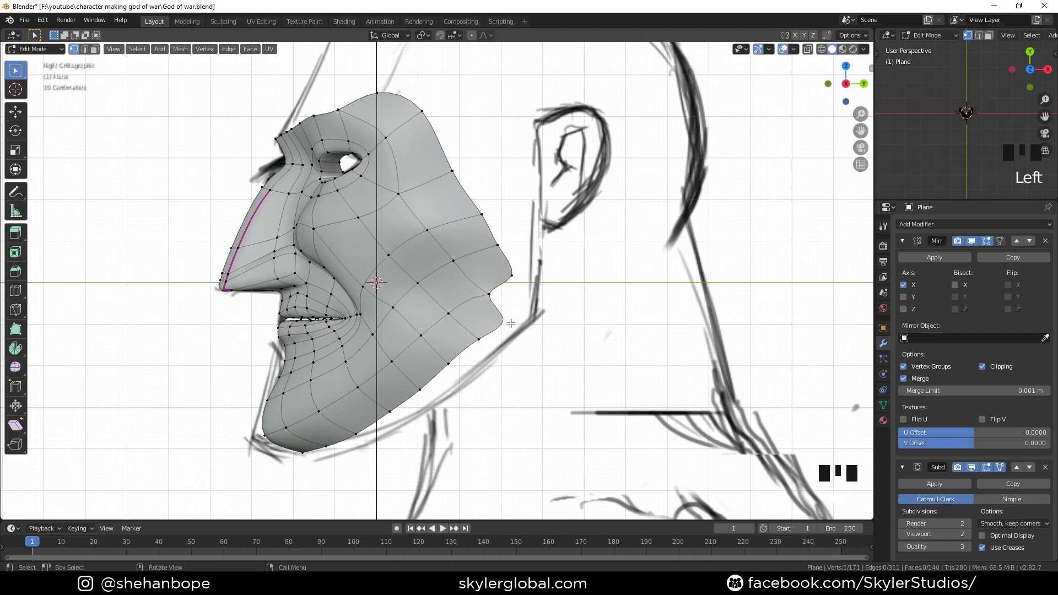
key(e)
click(530, 298)
shift+click(513, 277)
shift+click(489, 295)
shift+click(505, 322)
key(f)
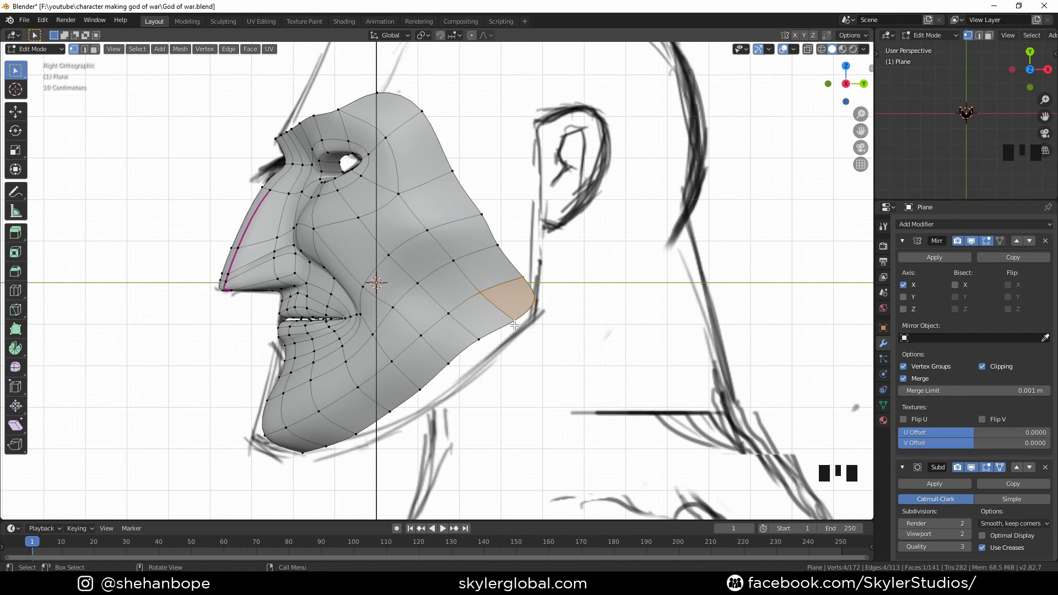
click(533, 301)
key(g)
click(540, 299)
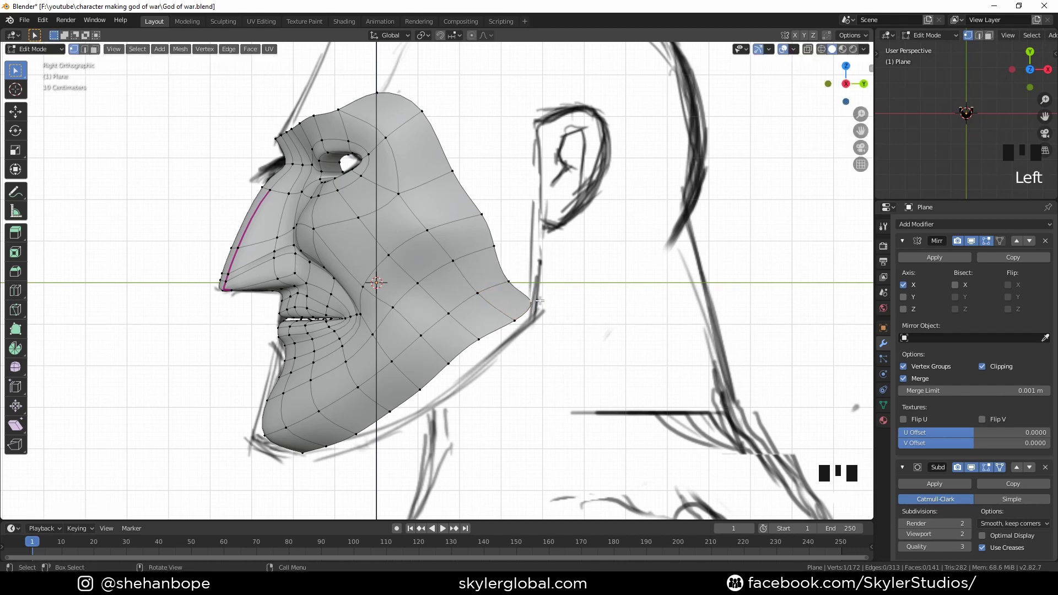
Step: Extrude the jaw-corner vertex upward along the line below the ear and fill a face to the rear cheek border
key(e)
click(538, 261)
shift+click(539, 301)
shift+click(539, 301)
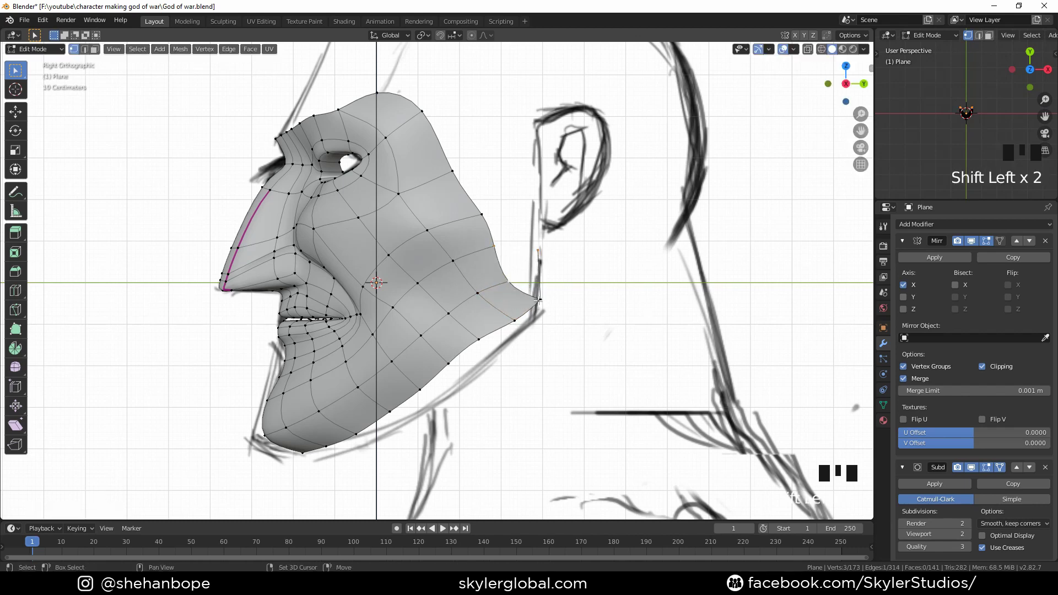
key(f)
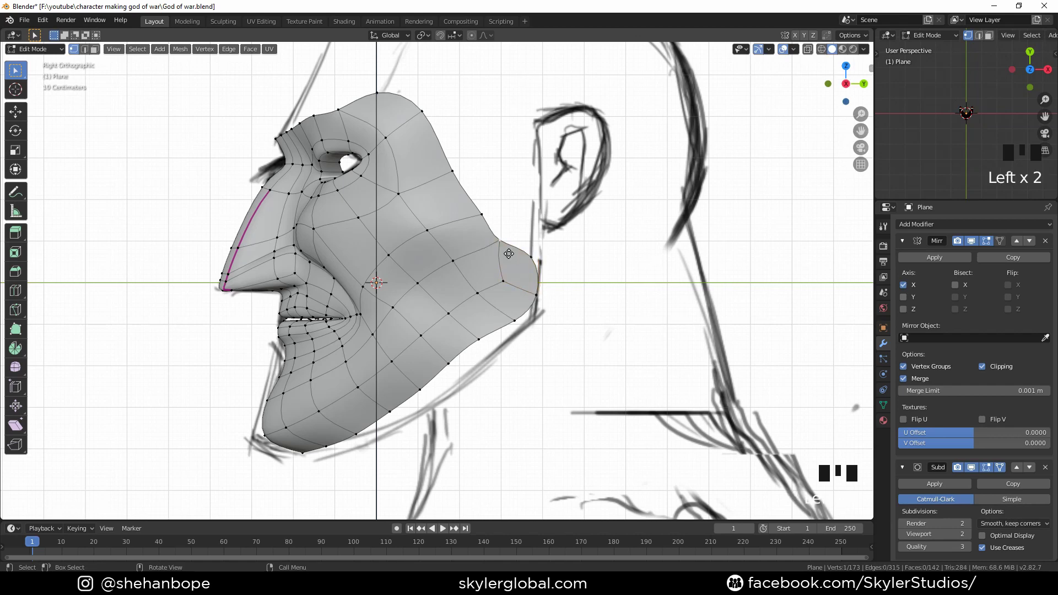
Step: Move the rear cheek border vertices above the new jaw-corner face forward to even out the border
key(g)
click(497, 273)
click(489, 231)
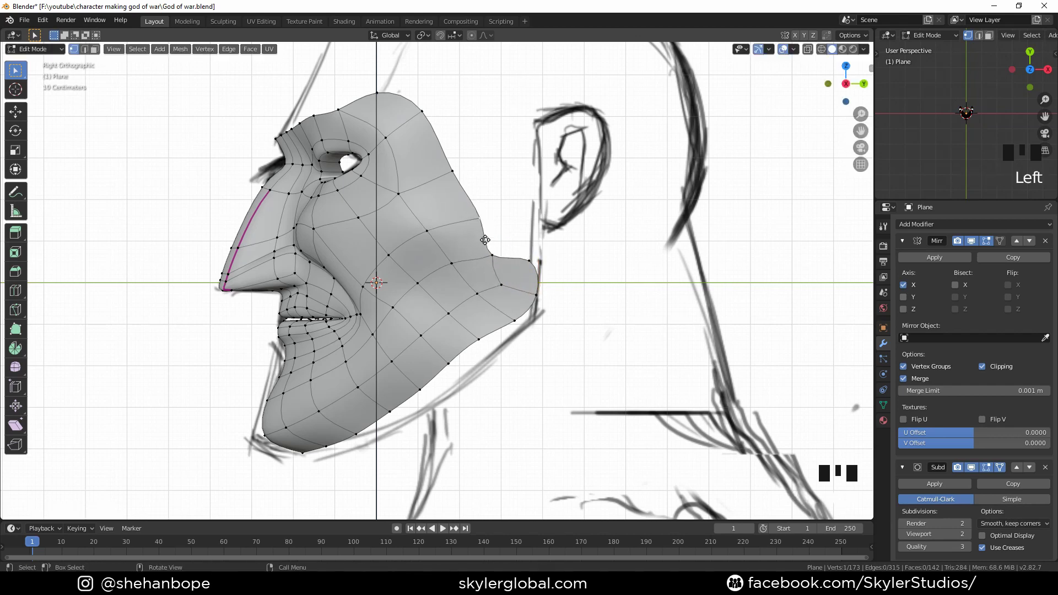
key(g)
click(478, 240)
click(446, 185)
key(g)
click(442, 183)
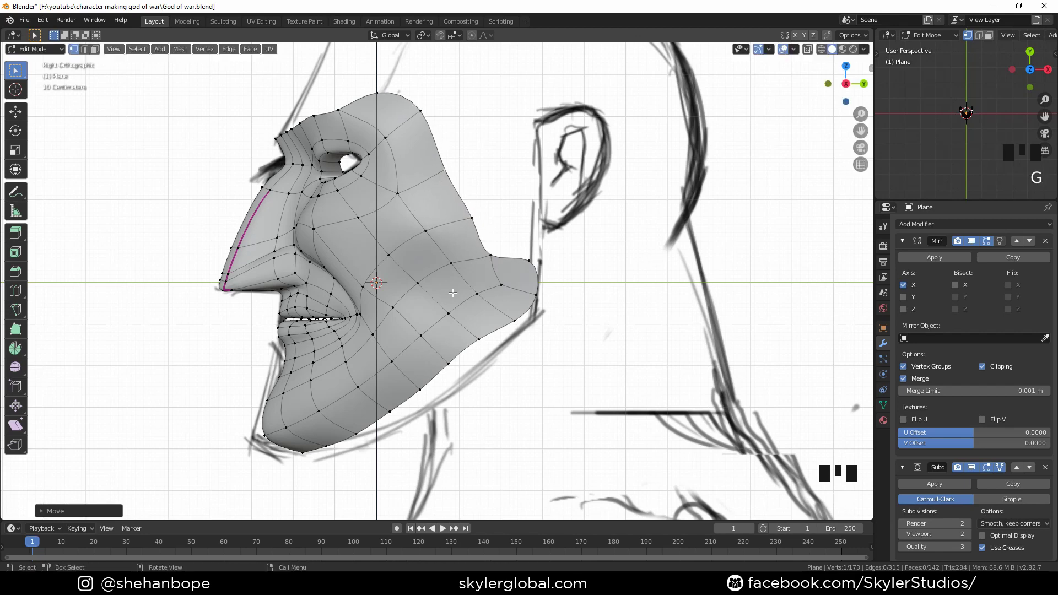
Step: Move two lower jaw border vertices down and slightly backward toward the sketched jawline
click(478, 338)
key(g)
click(482, 354)
click(450, 366)
key(g)
click(461, 381)
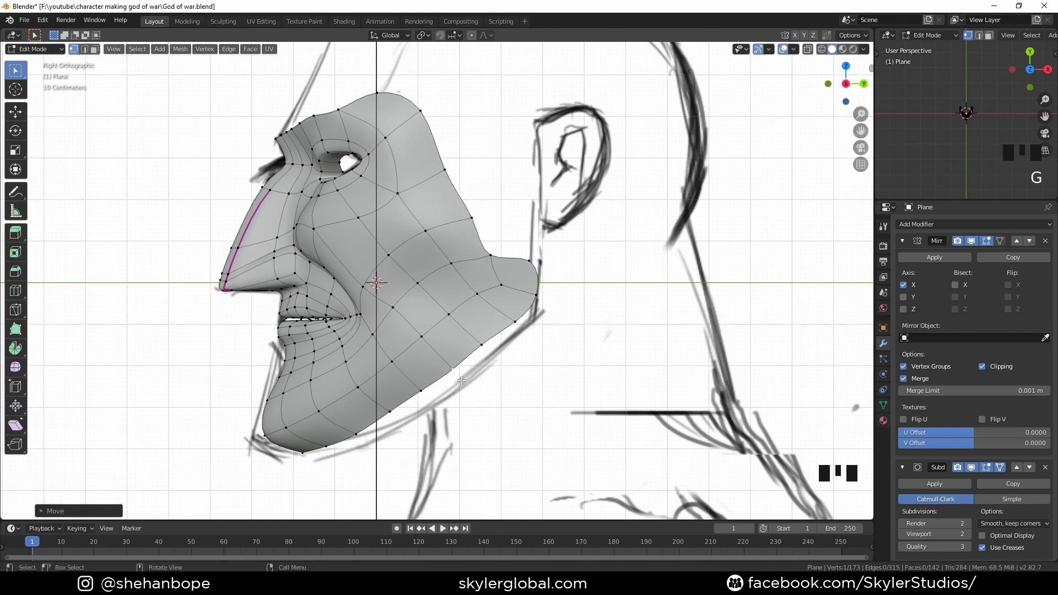
Step: In front view, extrude the centre brow vertex upward and fill the face between it and the adjacent brow vertices
key(KP_1)
shift+middle_drag(462, 381, 460, 403)
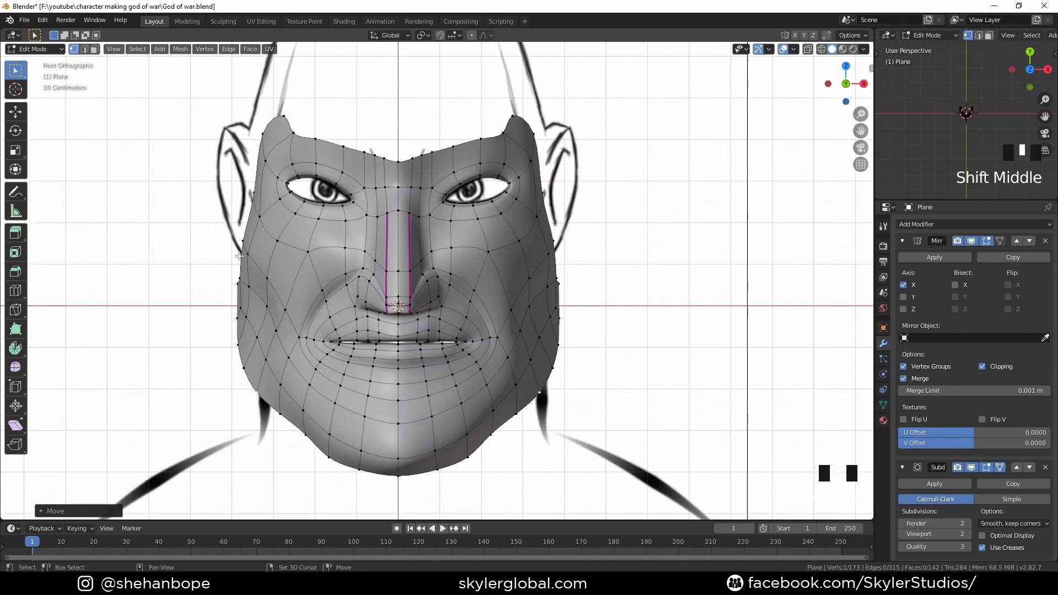
scroll(401, 99, up, 1)
middle_drag(401, 99, 397, 178)
click(396, 178)
key(KP_1)
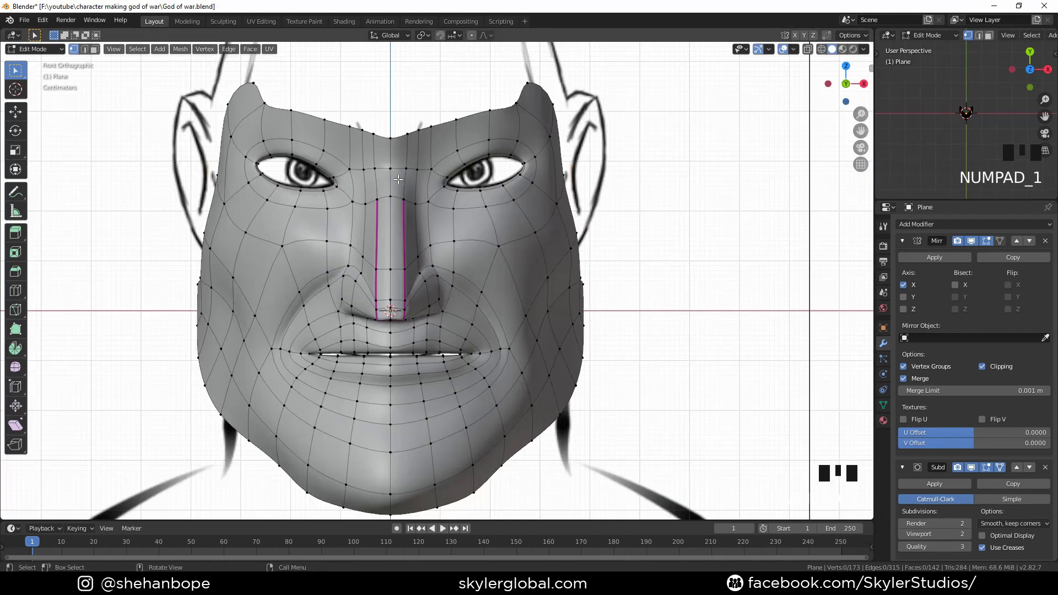
shift+middle_drag(397, 141, 396, 191)
click(396, 187)
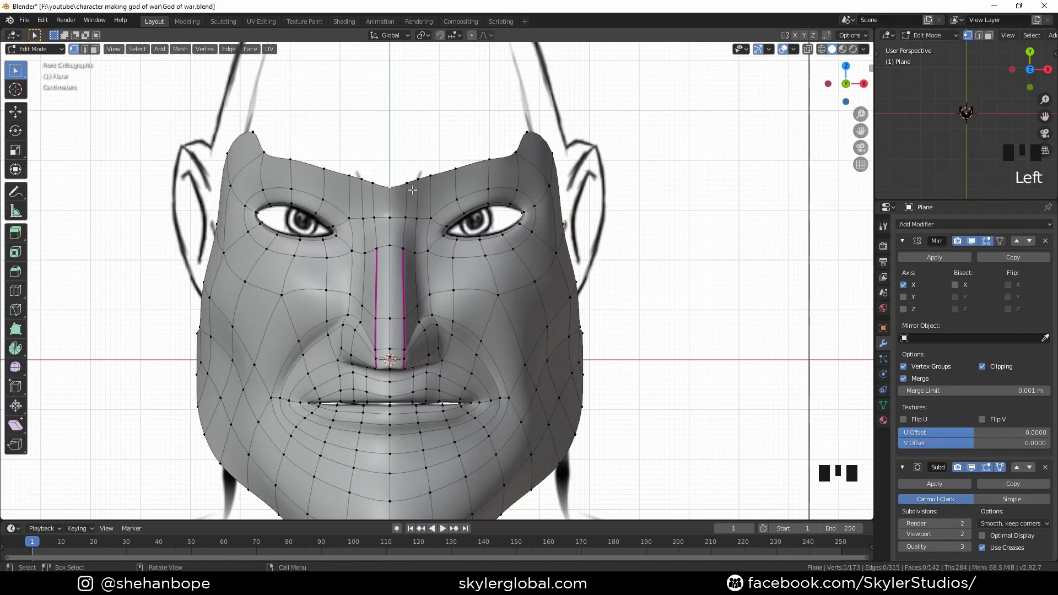
key(e)
click(414, 155)
scroll(411, 160, up, 1)
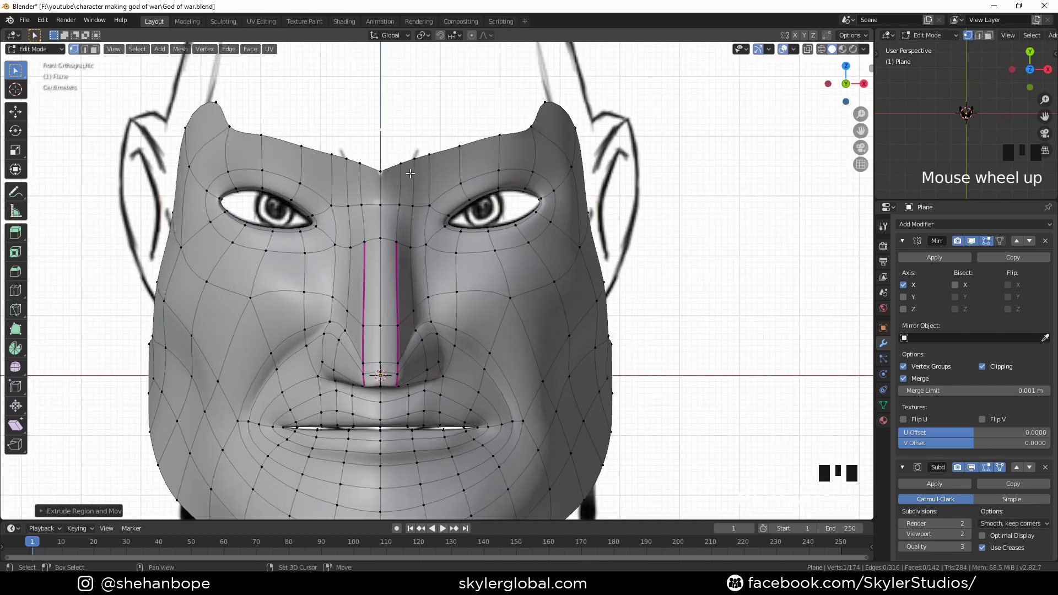
shift+click(410, 162)
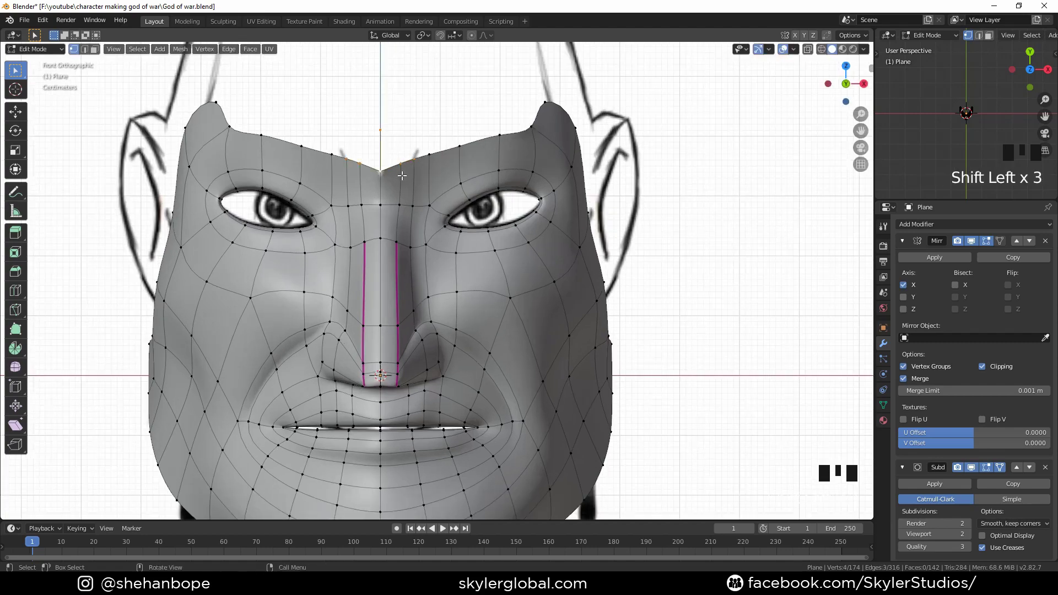
key(f)
scroll(412, 158, down, 1)
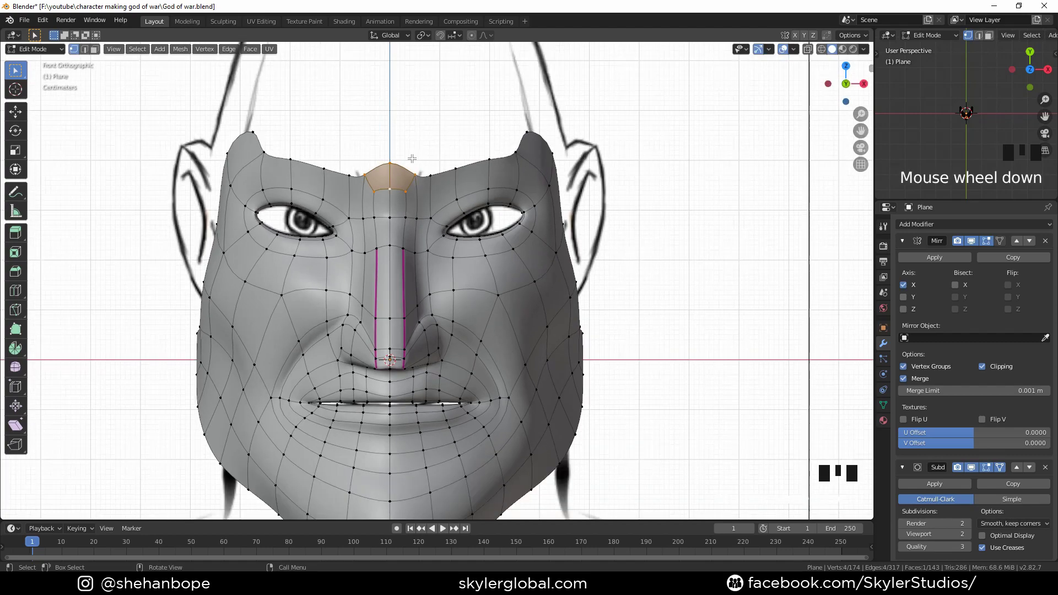
scroll(414, 158, up, 1)
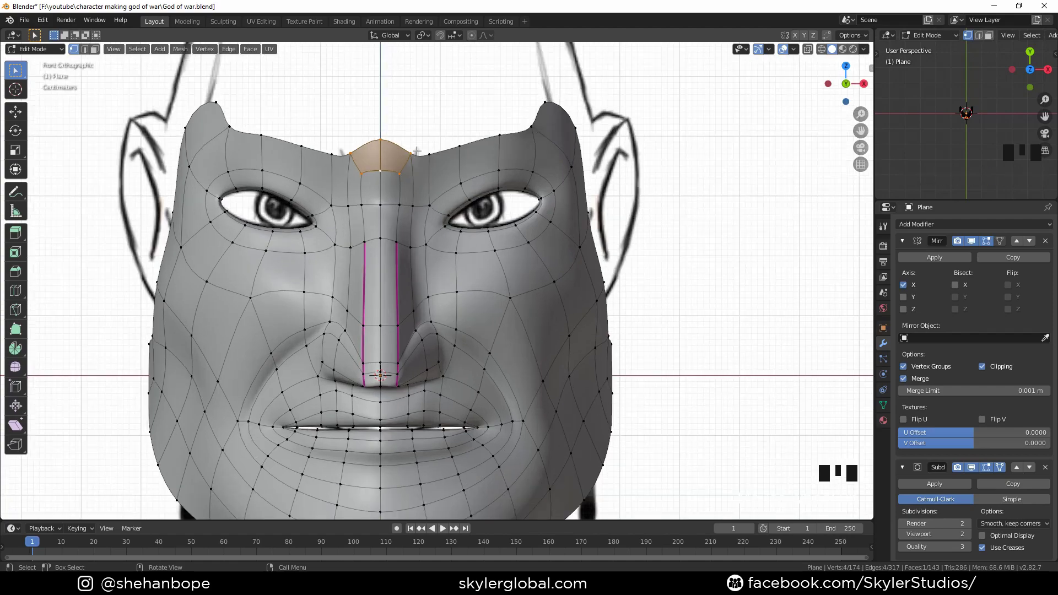
Step: Adjust the brow border vertices above the inner eye in front view
key(g)
click(447, 160)
key(g)
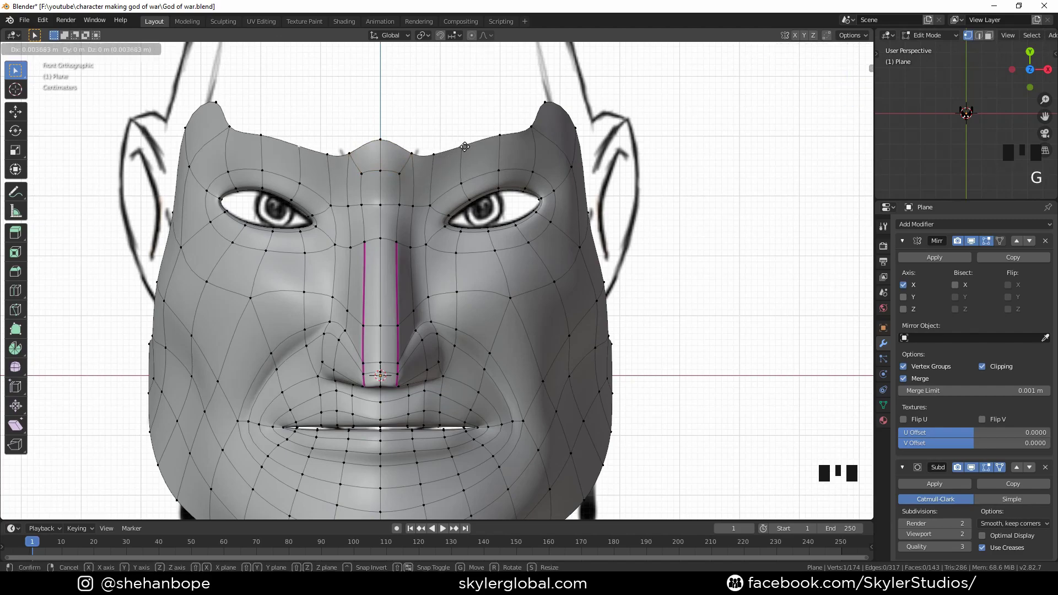
click(447, 152)
Step: Extrude the brow border from the centre to the outer brow upward into the forehead and adjust the new edge in side view
click(530, 128)
shift+click(499, 135)
shift+click(381, 141)
scroll(423, 168, down, 1)
key(e)
click(425, 132)
key(KP_3)
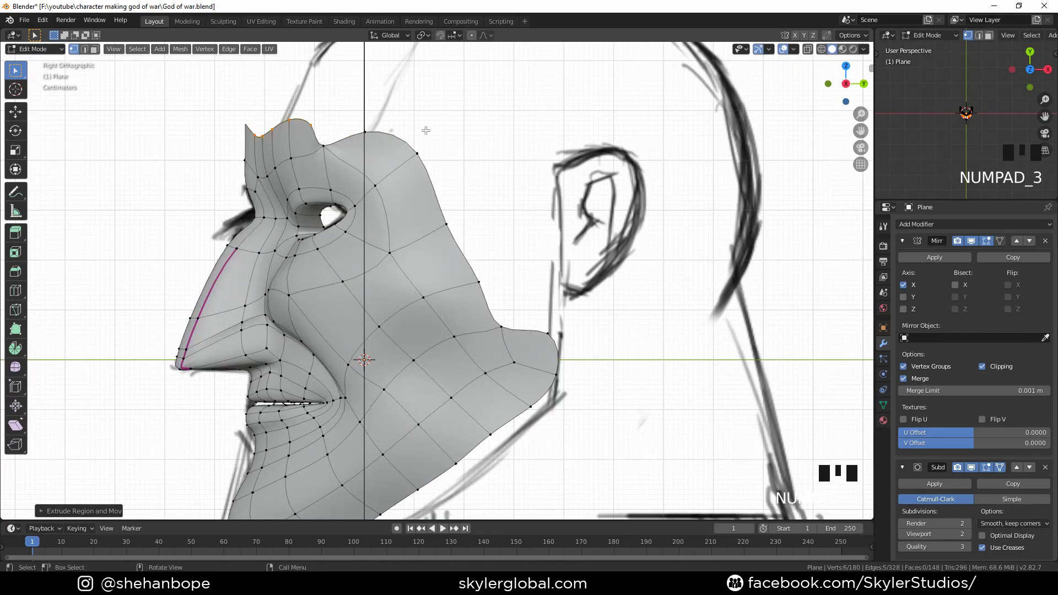
key(g)
click(420, 136)
Step: Merge the outer end vertex of the forehead strip with the adjacent top vertex of the temple
middle_drag(420, 137, 447, 154)
click(388, 133)
middle_drag(387, 95, 448, 105)
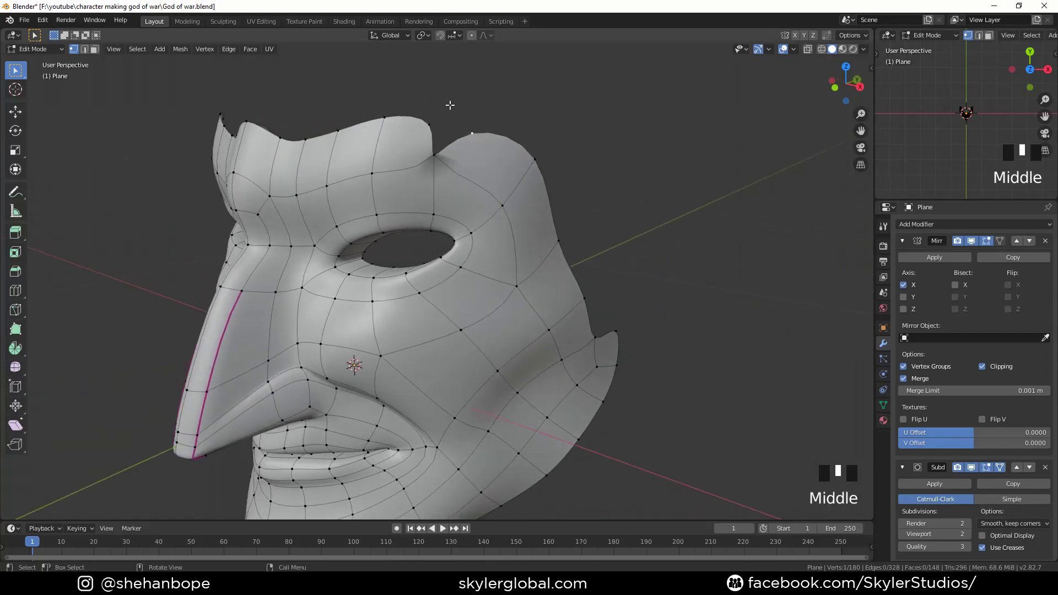
shift+click(436, 123)
key(KP_1)
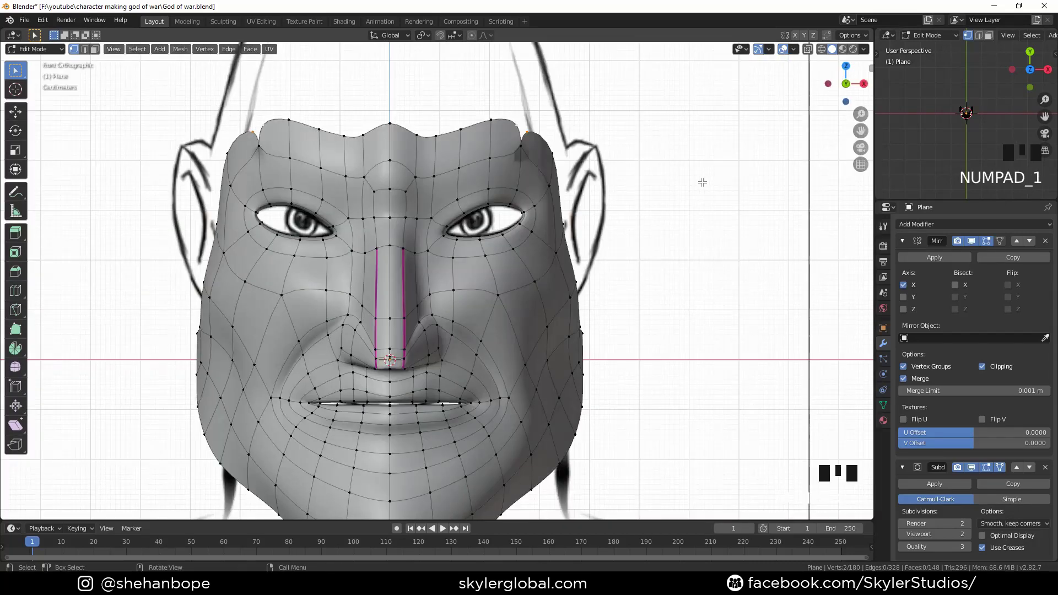
key(alt+m)
click(652, 209)
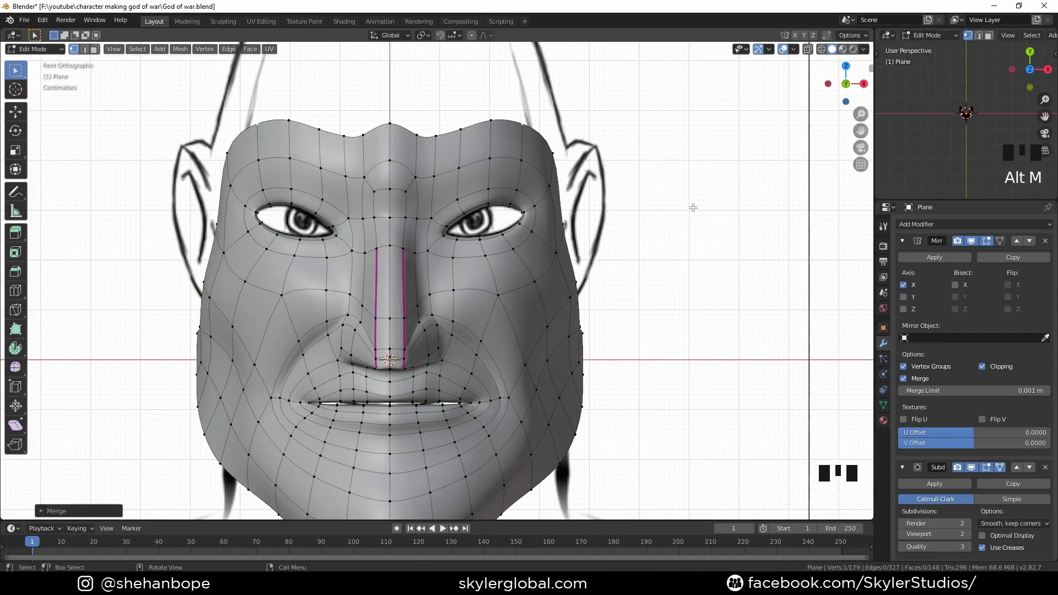
Step: In side view, move the upper temple border vertex up and backward and the vertex below it slightly down
scroll(562, 200, down, 3)
scroll(562, 200, up, 3)
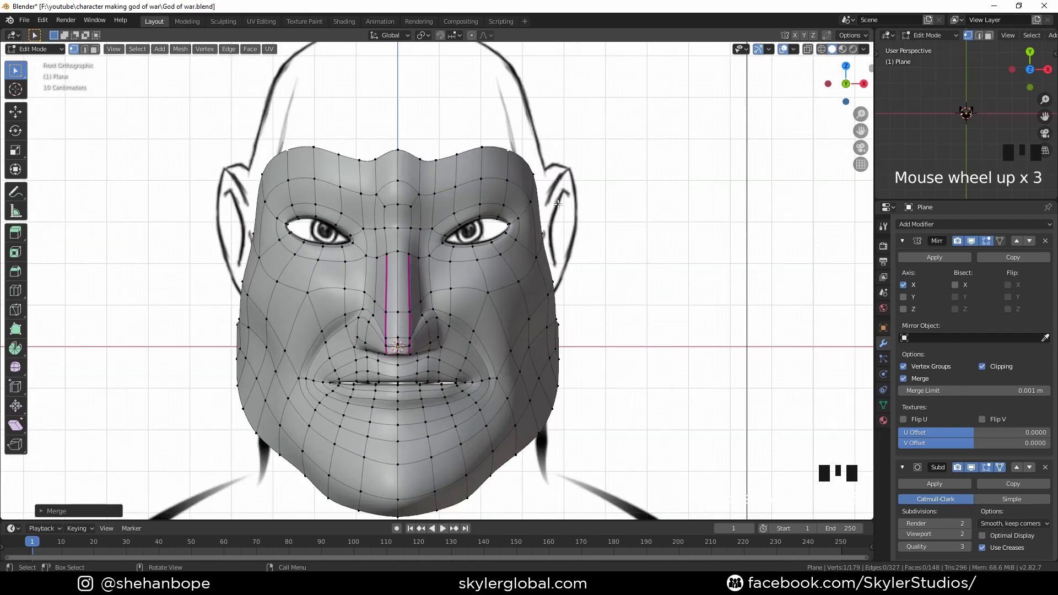
middle_drag(557, 204, 468, 199)
key(KP_3)
click(429, 149)
key(g)
click(437, 118)
click(434, 175)
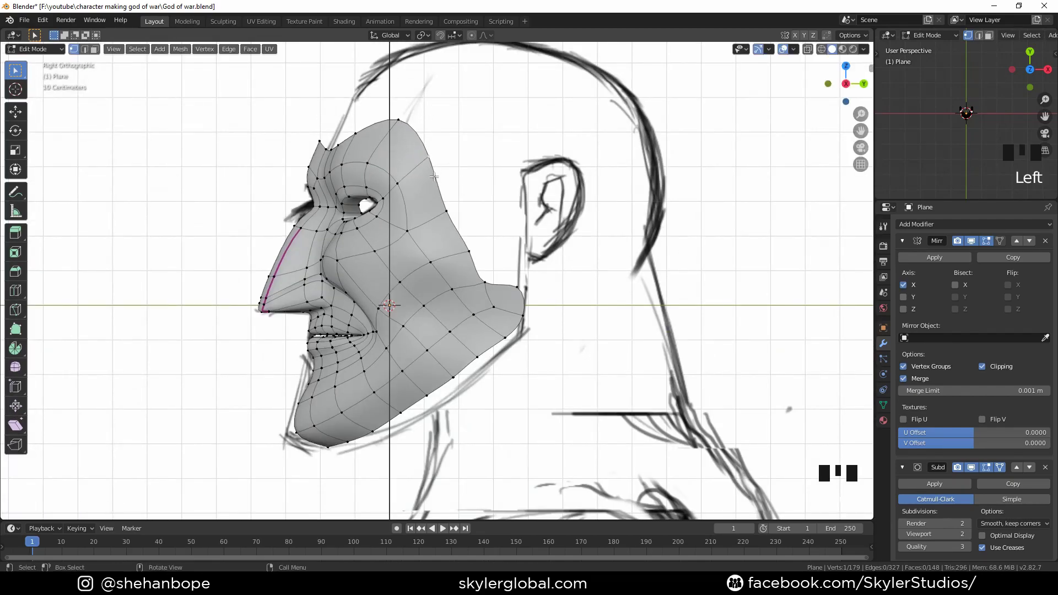
key(g)
click(438, 190)
Step: Extrude the upper temple edge backward above the ear, then rotate and reposition the new edge
shift+click(407, 122)
key(e)
click(533, 163)
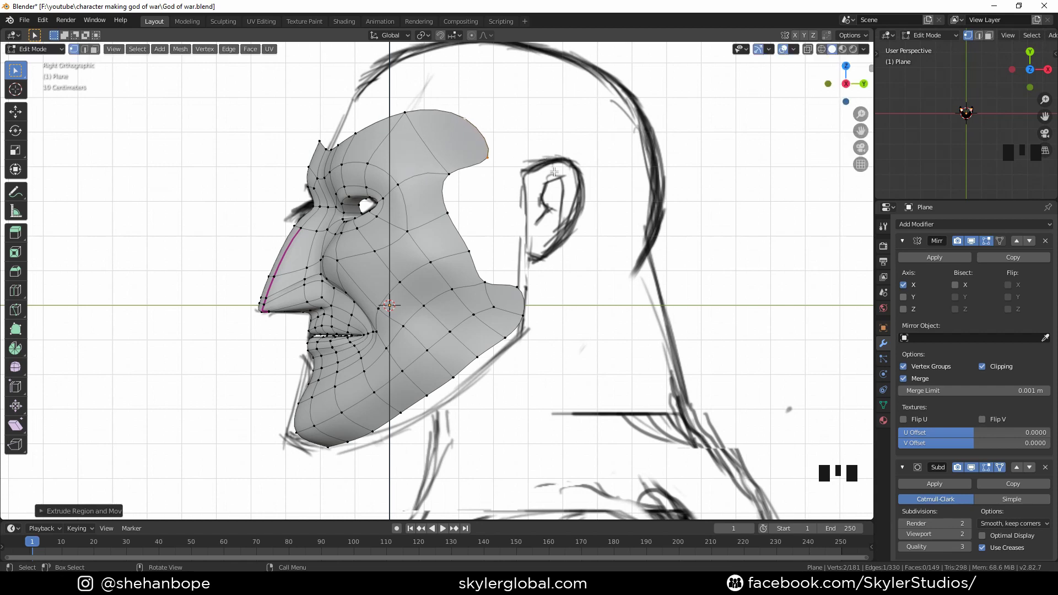
key(r)
click(551, 281)
key(g)
click(561, 285)
Step: Extrude two vertices down from the temple strip in front of the ear and fill a face to the rear cheek border
click(492, 197)
key(e)
click(501, 272)
key(e)
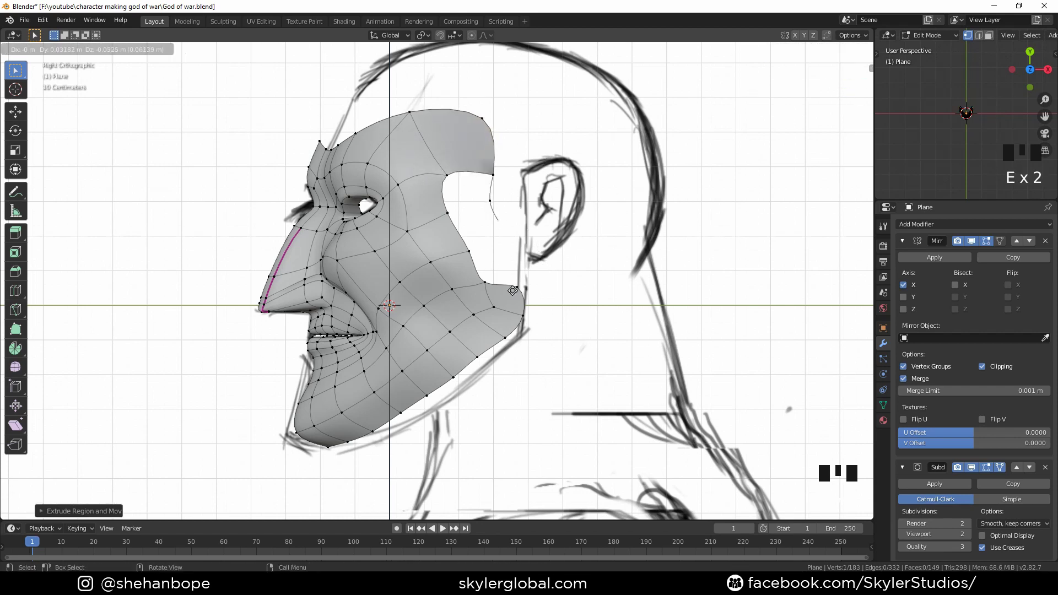
click(517, 314)
shift+click(517, 287)
shift+click(486, 282)
shift+click(471, 253)
key(f)
scroll(467, 221, down, 1)
scroll(467, 222, up, 1)
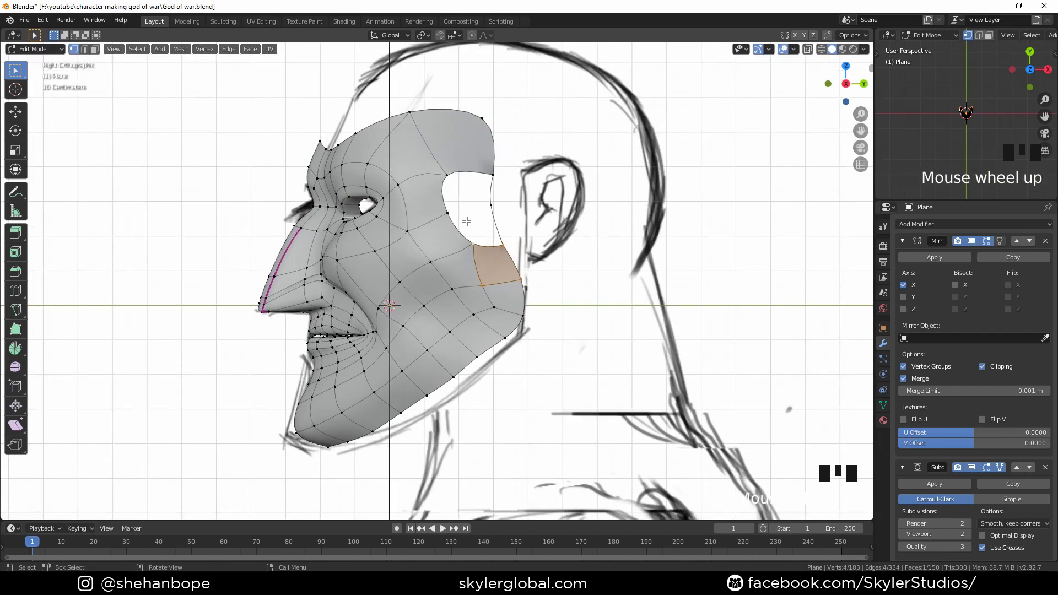
Step: Fill the two remaining faces in the gap between the temple strip and the rear cheek
click(473, 244)
shift+click(491, 205)
key(f)
click(448, 213)
shift+click(493, 175)
key(f)
scroll(551, 212, up, 2)
scroll(503, 214, down, 2)
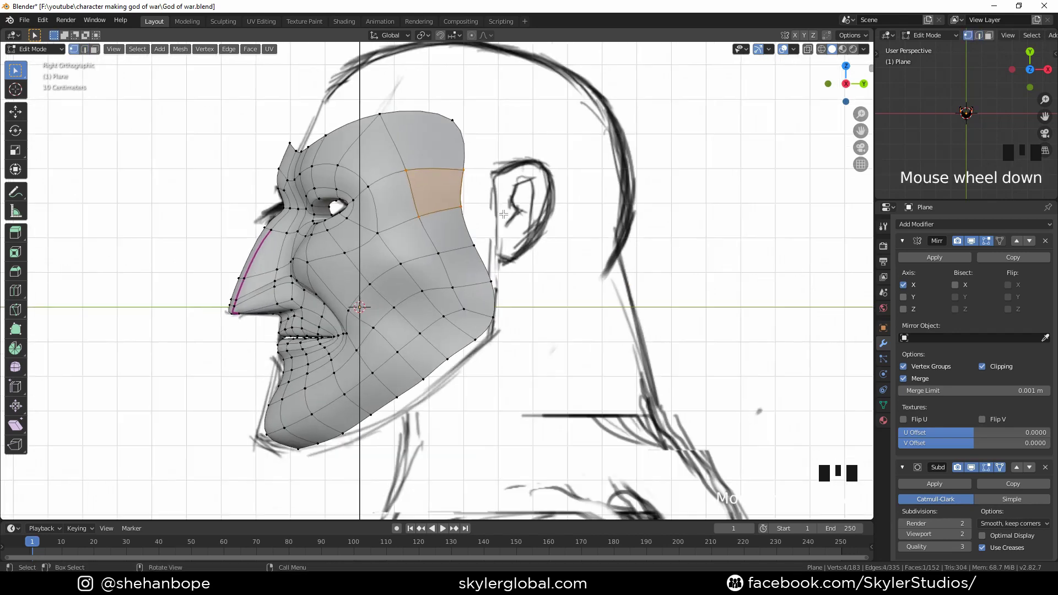
Step: Move the rear border vertices from the cheek up to the temple backward toward the front edge of the sketched ear
click(486, 248)
key(g)
click(528, 265)
click(475, 210)
key(g)
click(500, 213)
click(477, 174)
key(g)
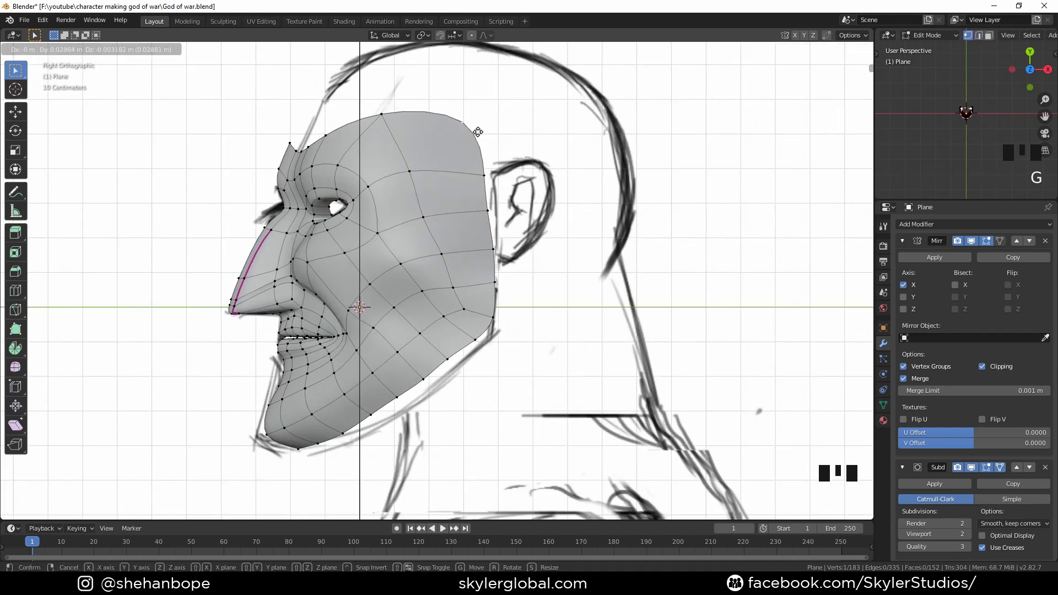
click(478, 133)
Step: Select three upper vertices of the rear side border and move them outward along X in front view
key(KP_1)
middle_drag(519, 133, 458, 148)
shift+click(535, 164)
shift+click(540, 199)
key(KP_1)
key(g)
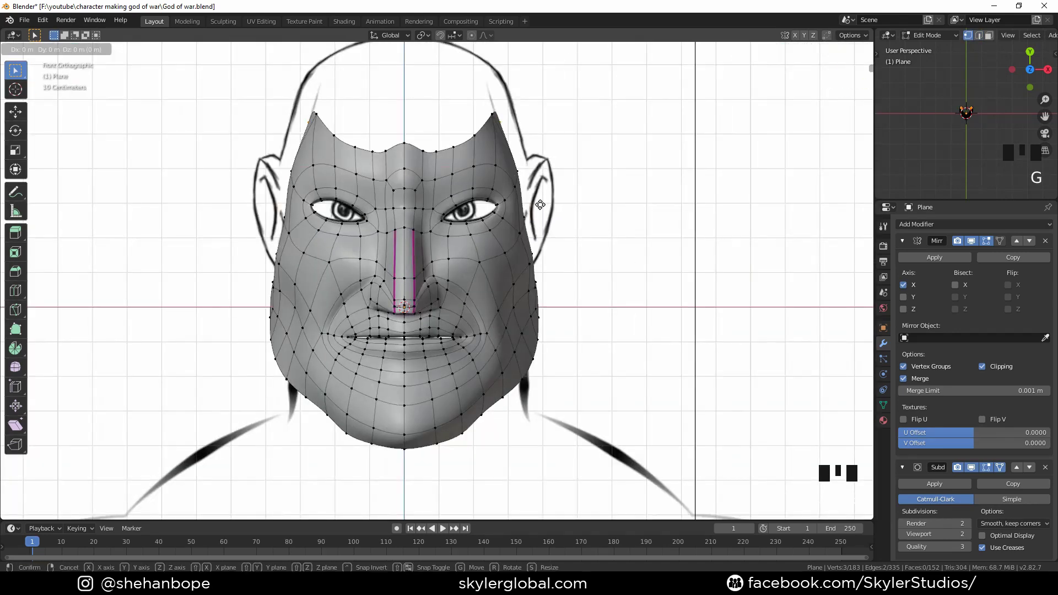
key(x)
click(554, 204)
Step: Move the two rear border vertices beside the cheek outward along X and adjust their position in front view
middle_drag(555, 204, 492, 219)
click(540, 252)
shift+click(544, 285)
key(KP_1)
key(g)
key(x)
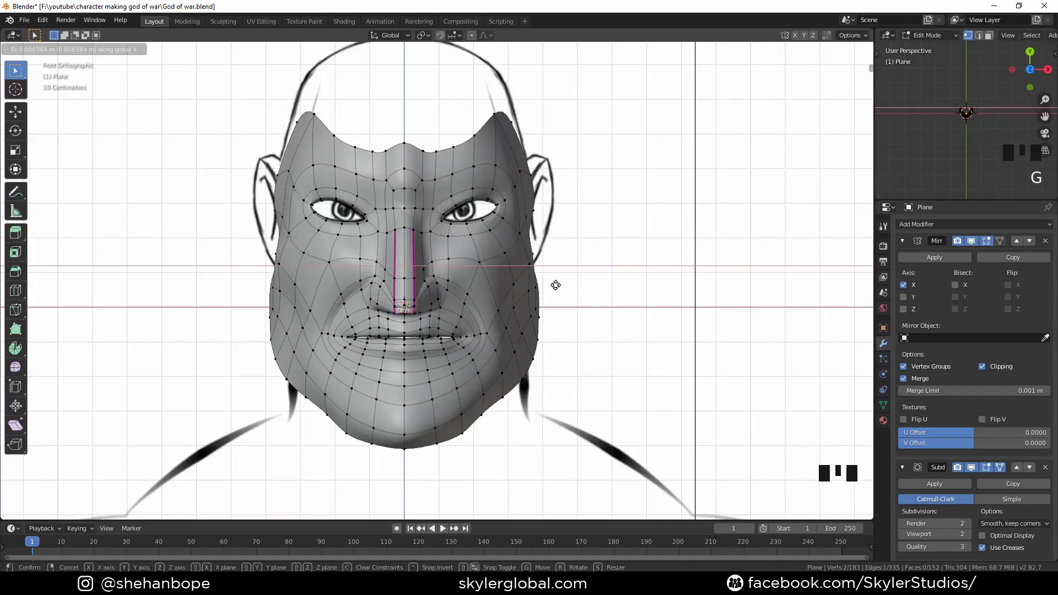
click(556, 285)
key(g)
click(596, 296)
Step: Reposition the two upper temple border vertices to follow the sketched side of the head in front view
click(539, 176)
key(g)
click(535, 175)
click(523, 122)
key(g)
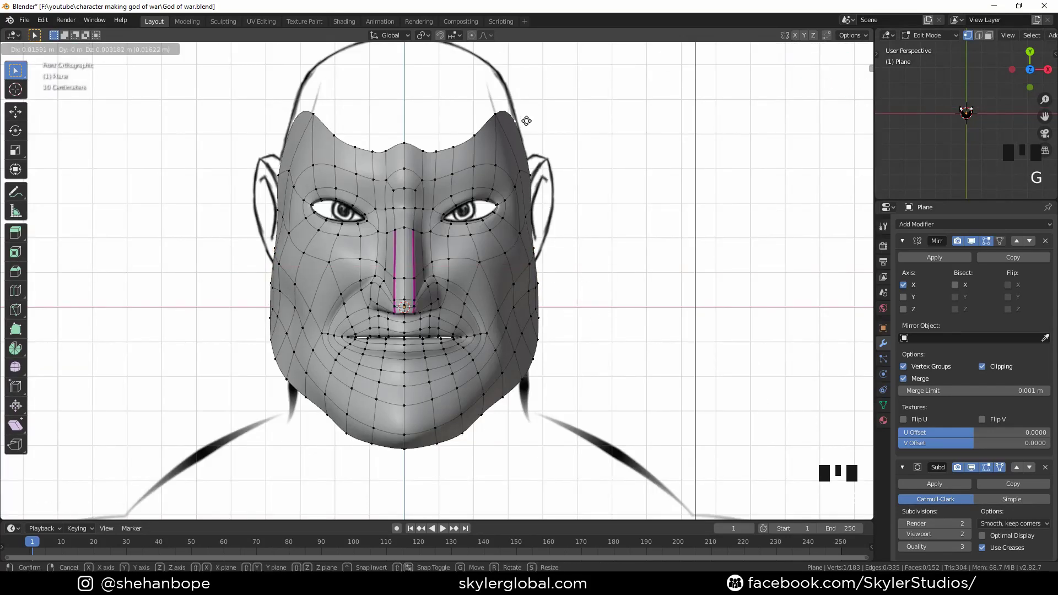
click(527, 121)
Step: Flatten the forehead's top border by scaling it along Z and raise it along Z to the height of the temple corners
middle_drag(525, 128, 473, 204)
key(KP_1)
alt+click(451, 195)
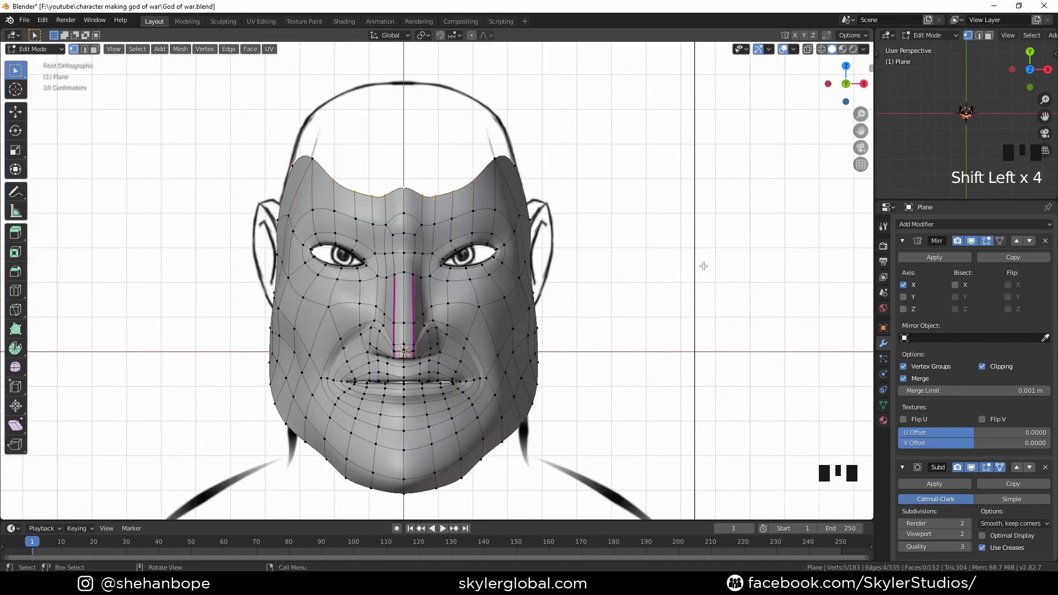
key(s)
key(z)
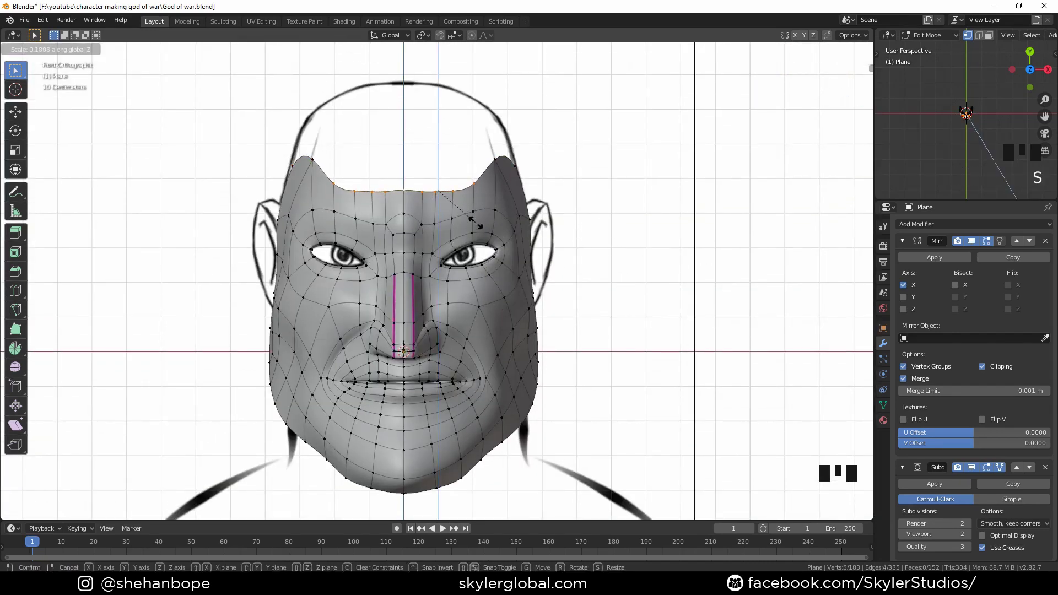
click(442, 198)
key(g)
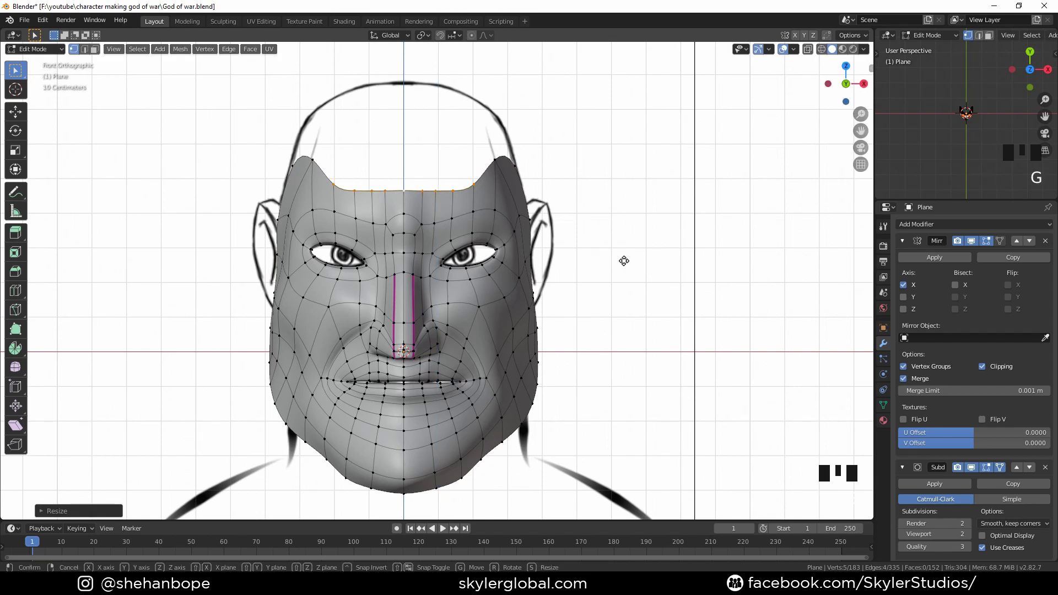
key(z)
click(627, 220)
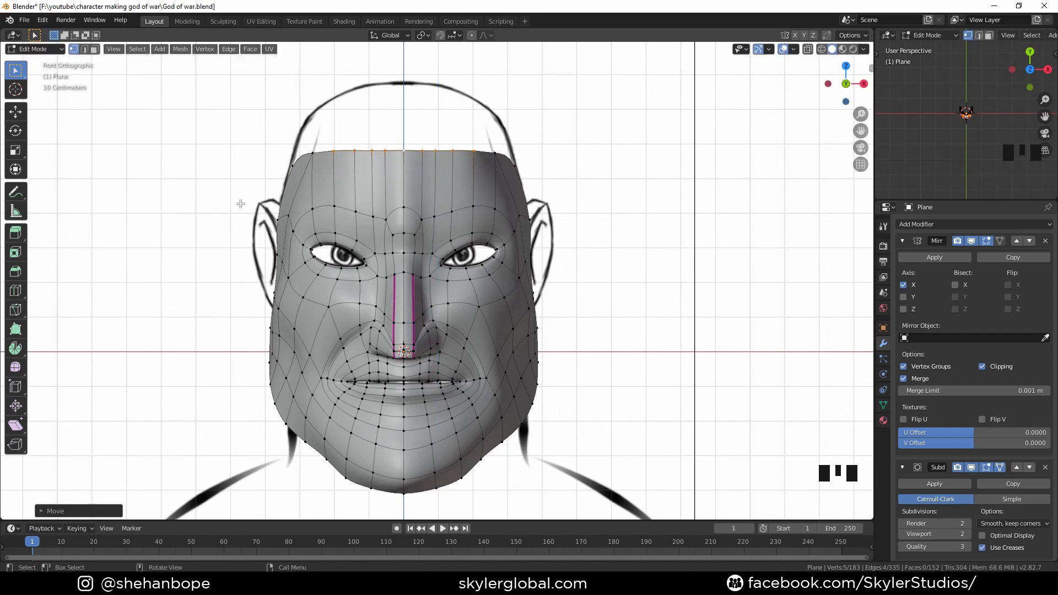
Step: Dissolve the vertical forehead edge loop that runs from the top border down to the middle of the upper eyelid
alt+click(473, 217)
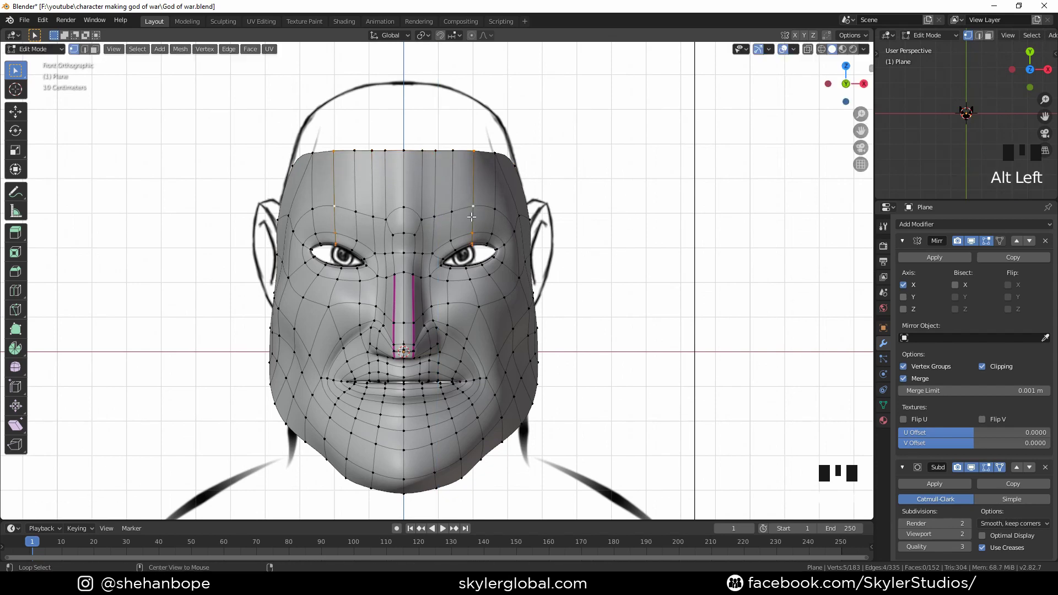
key(x)
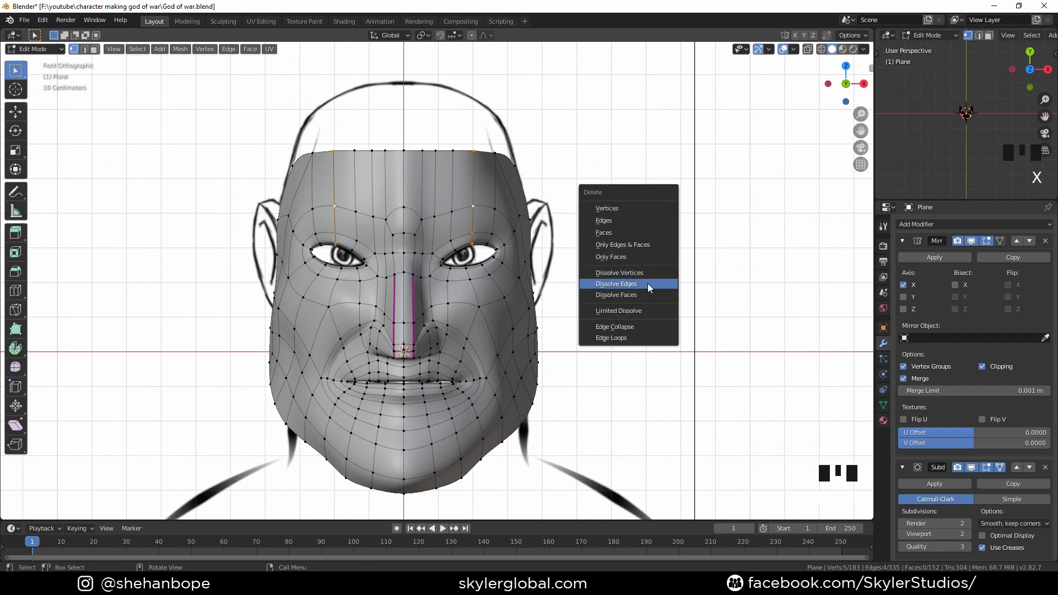
click(647, 283)
Step: Slide the remaining vertical forehead edge loops outward to even out the spacing across the brow
alt+click(467, 205)
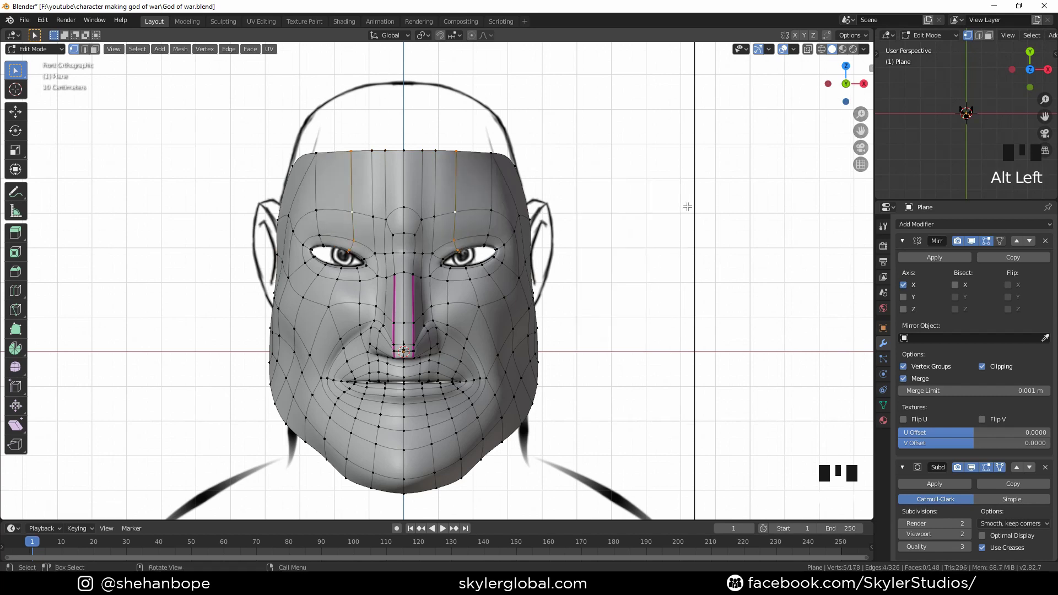
key(g)
key(g)
click(439, 202)
Step: Reposition individual vertices beside the eye, on the brow and on the top border to even out the forehead columns
click(467, 241)
key(g)
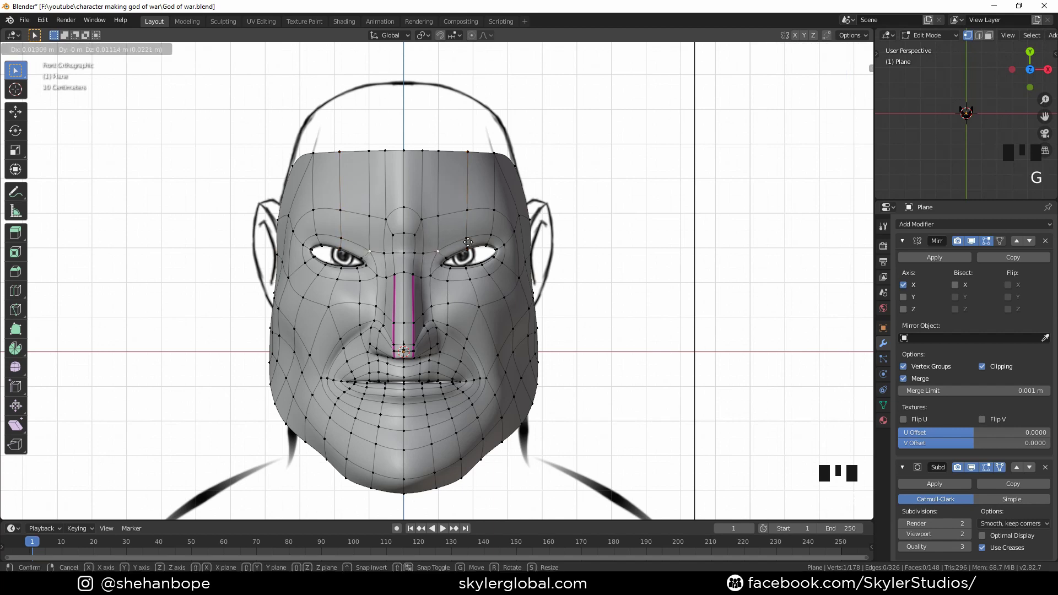
click(469, 241)
click(467, 213)
key(g)
click(468, 213)
click(448, 156)
key(g)
click(458, 155)
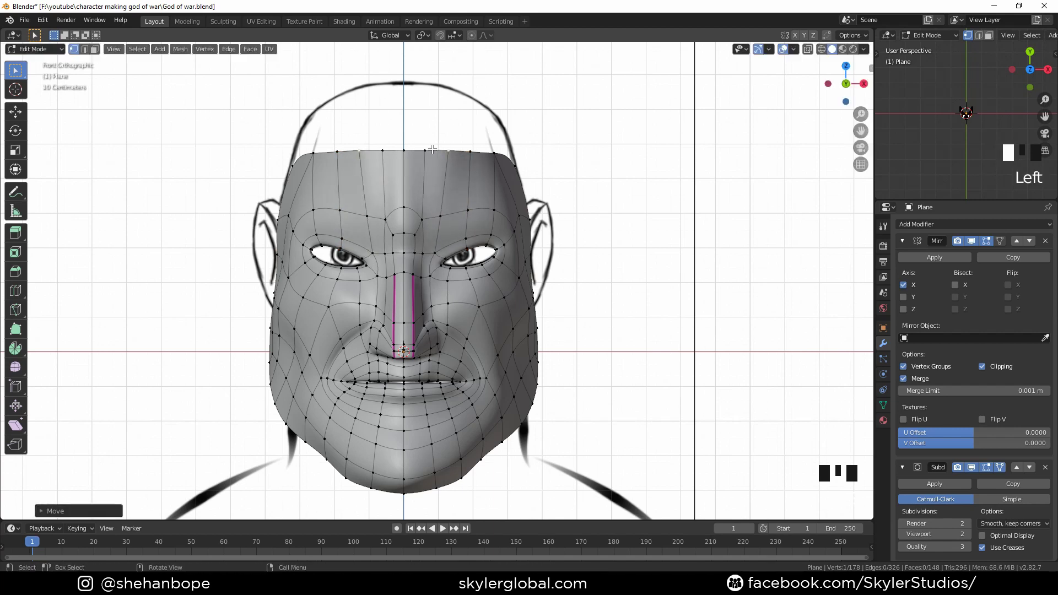
Step: Smooth the vertices of the forehead's top border and move them back toward the sketched forehead in side view
key(KP_3)
drag(270, 142, 353, 179)
right_click(610, 194)
click(609, 194)
right_click(609, 194)
click(609, 194)
key(g)
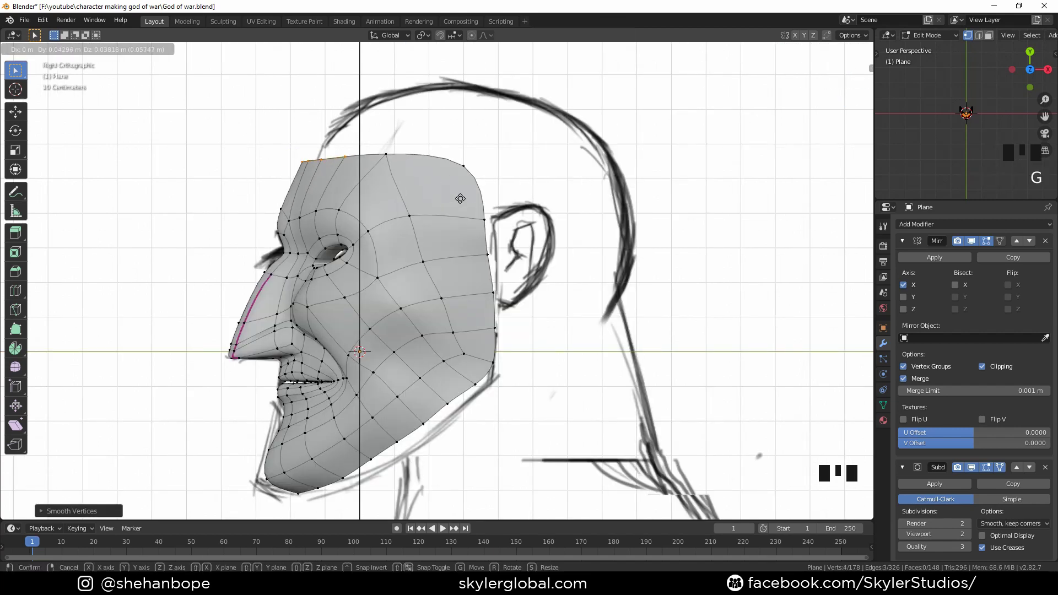
click(469, 200)
Step: Flatten the forehead's top border along Z in front view and move the adjacent temple corner vertex in line with it
key(KP_1)
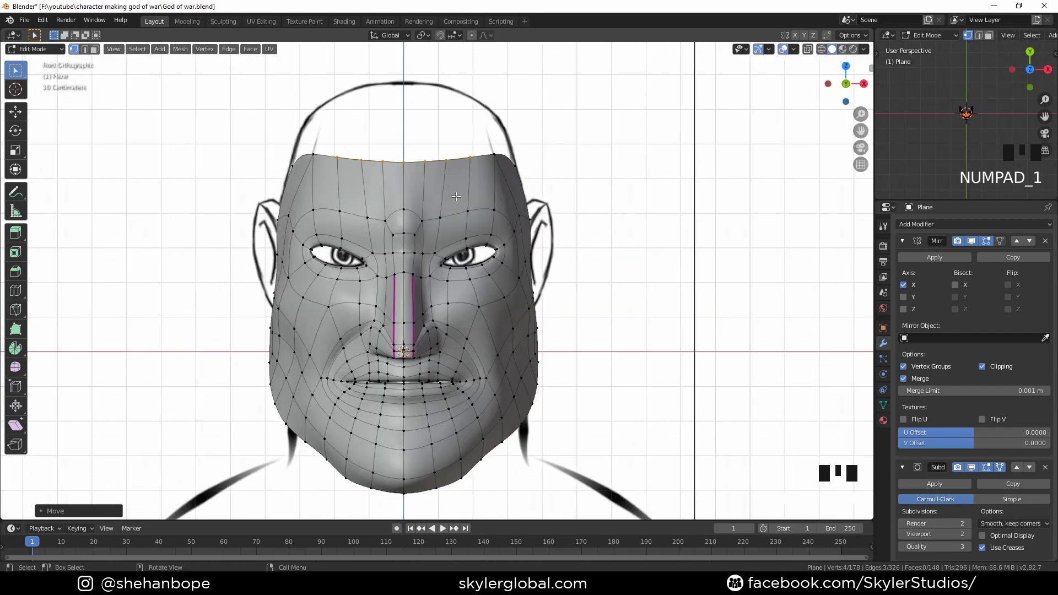
key(s)
key(z)
click(675, 235)
click(494, 155)
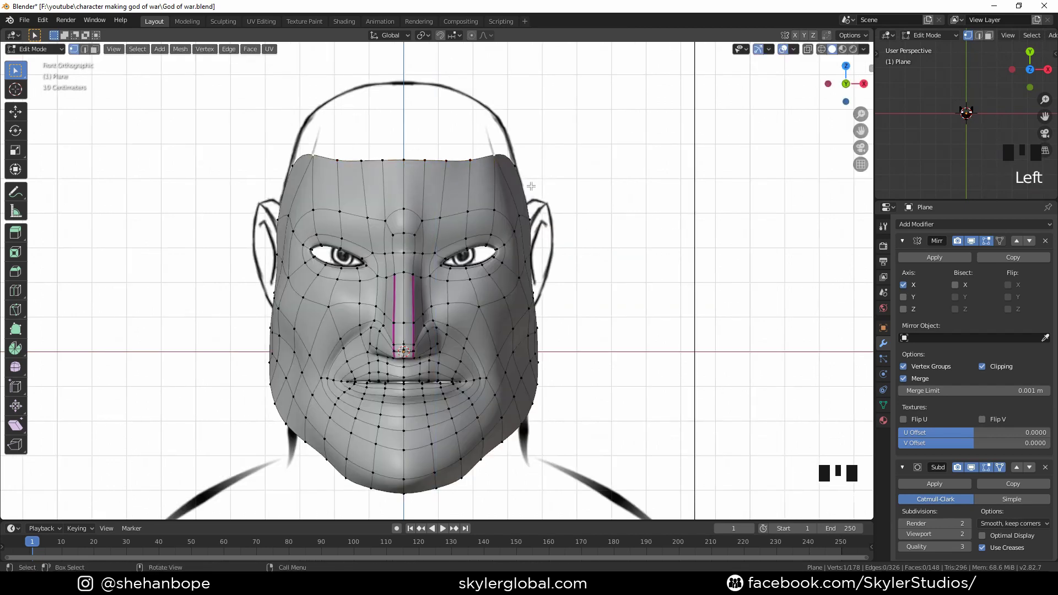
key(g)
click(560, 220)
Step: Select the top border including the temple corner vertices, lower it along Z and flatten it along Z
drag(318, 143, 511, 175)
key(g)
key(z)
click(686, 210)
key(s)
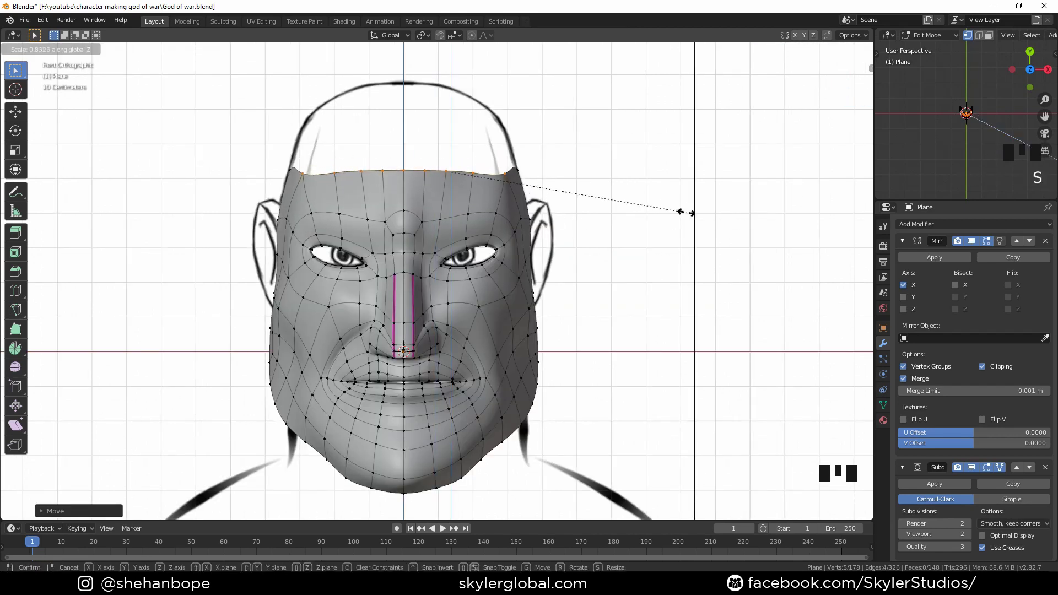
key(z)
click(548, 191)
Step: Extrude the forehead's top border upward in front view toward the sketched top of the head
key(e)
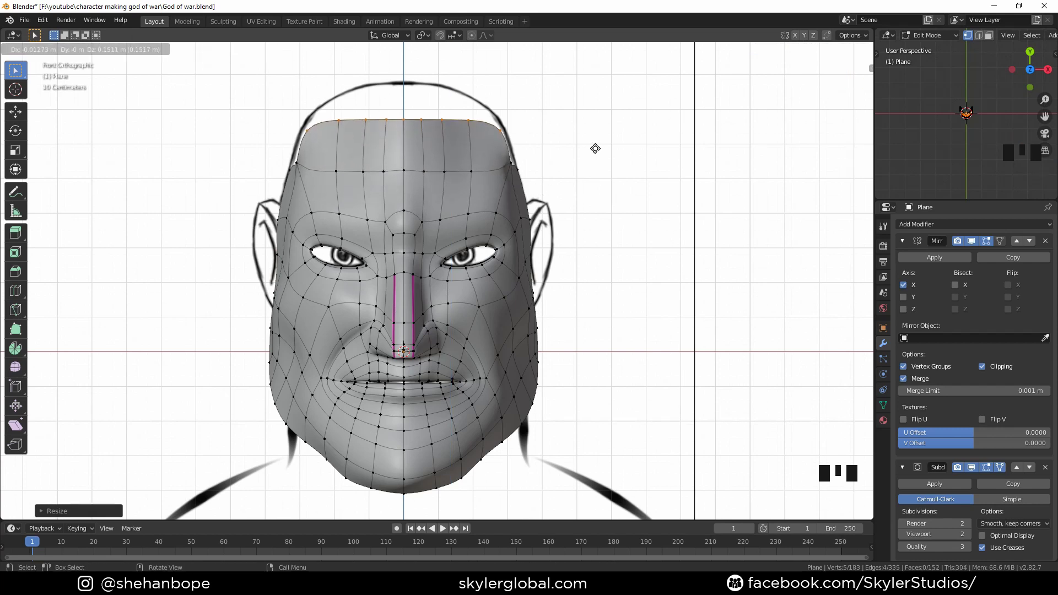
click(595, 153)
key(KP_3)
key(e)
right_click(649, 253)
key(ctrl+z)
Step: Rotate the extruded top border and move it back onto the sketched forehead outline in side view
key(r)
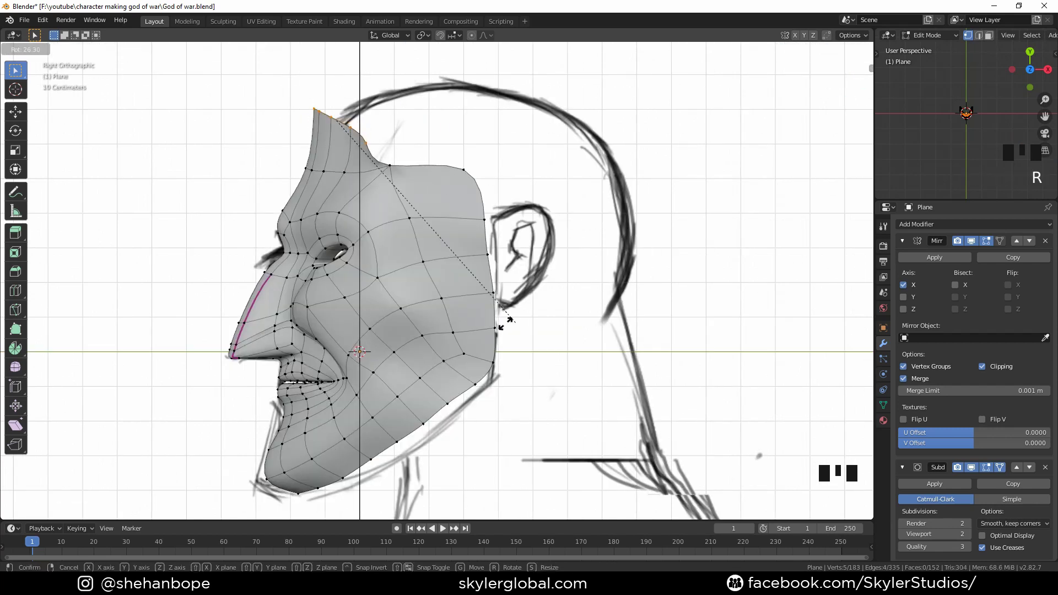
click(504, 323)
key(g)
click(661, 279)
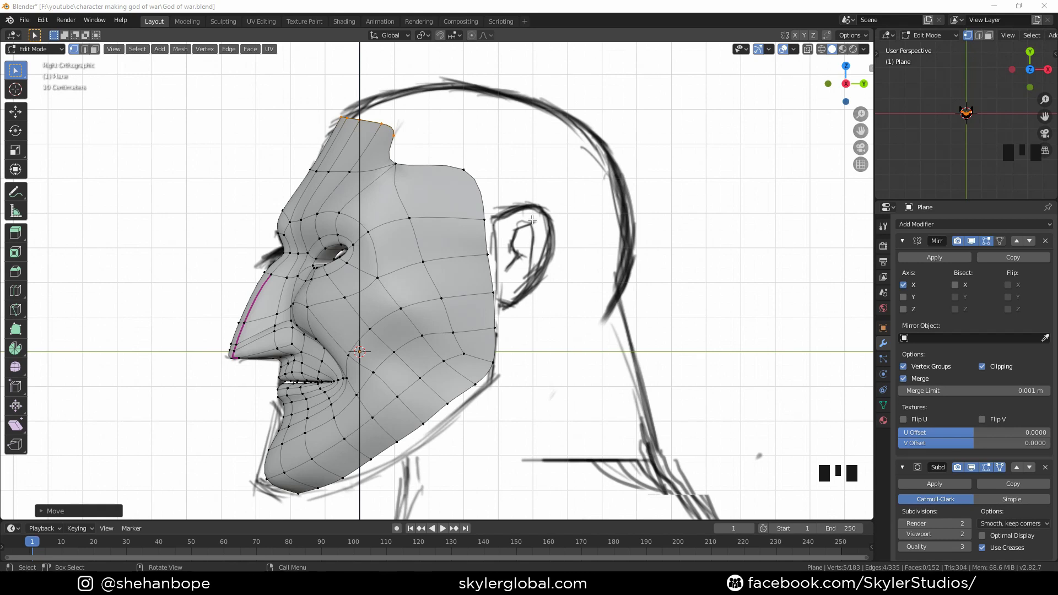
click(351, 173)
key(g)
click(343, 173)
key(ctrl+z)
Step: Move the inner corner vertex at the temple and the neighbouring forehead vertex forward in side view
click(395, 165)
key(g)
click(380, 172)
click(349, 172)
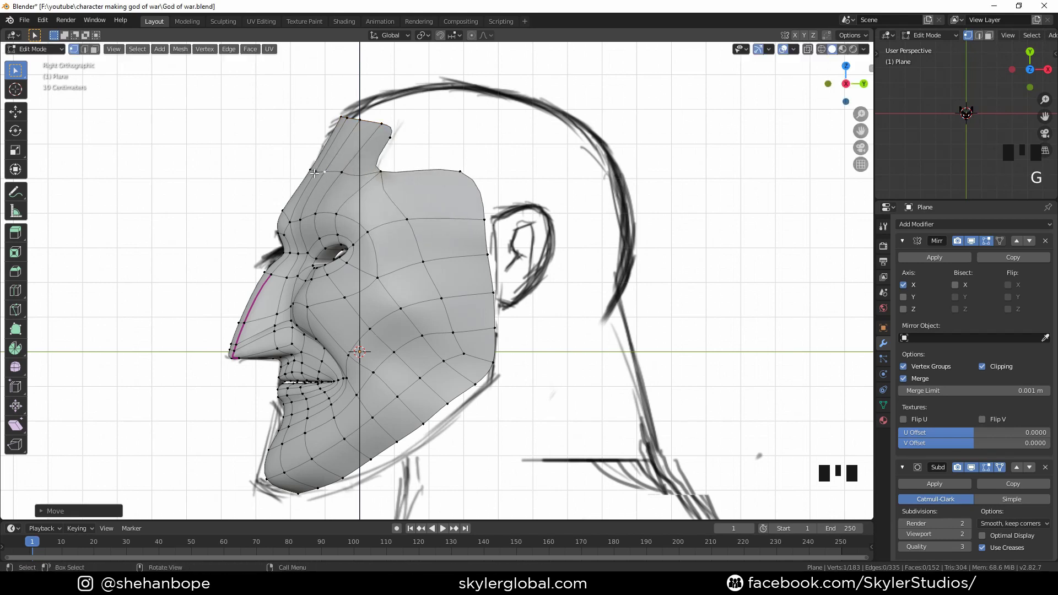
key(g)
click(310, 171)
Step: Reposition the two front vertices of the mid-forehead row to follow the sketched profile in side view
click(315, 172)
key(g)
click(312, 168)
click(341, 172)
key(g)
click(325, 189)
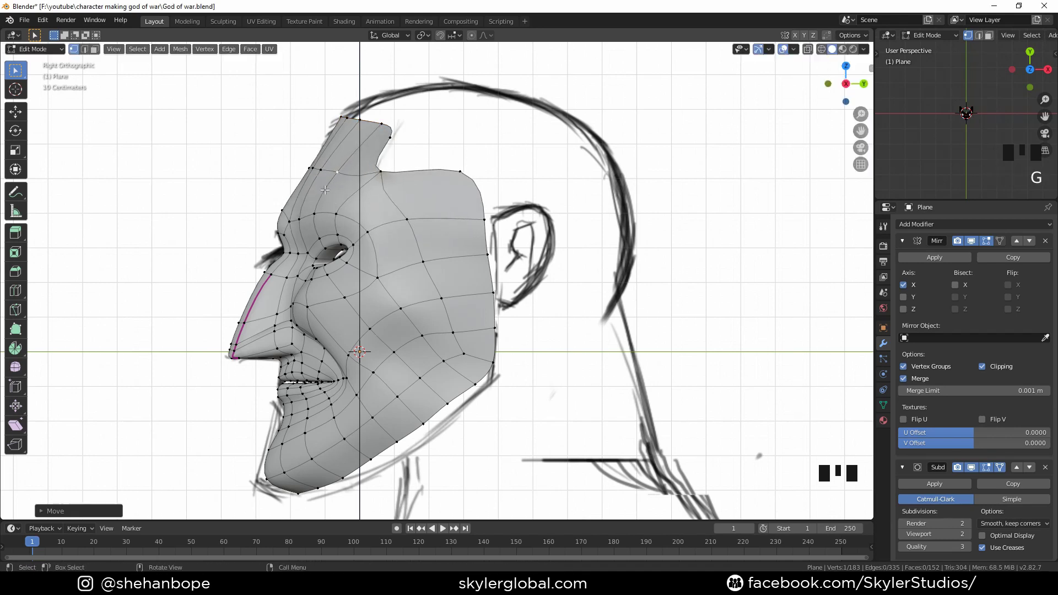
Step: Adjust the positions of vertices on the temple and the upper cheek to even out the side of the face
click(407, 220)
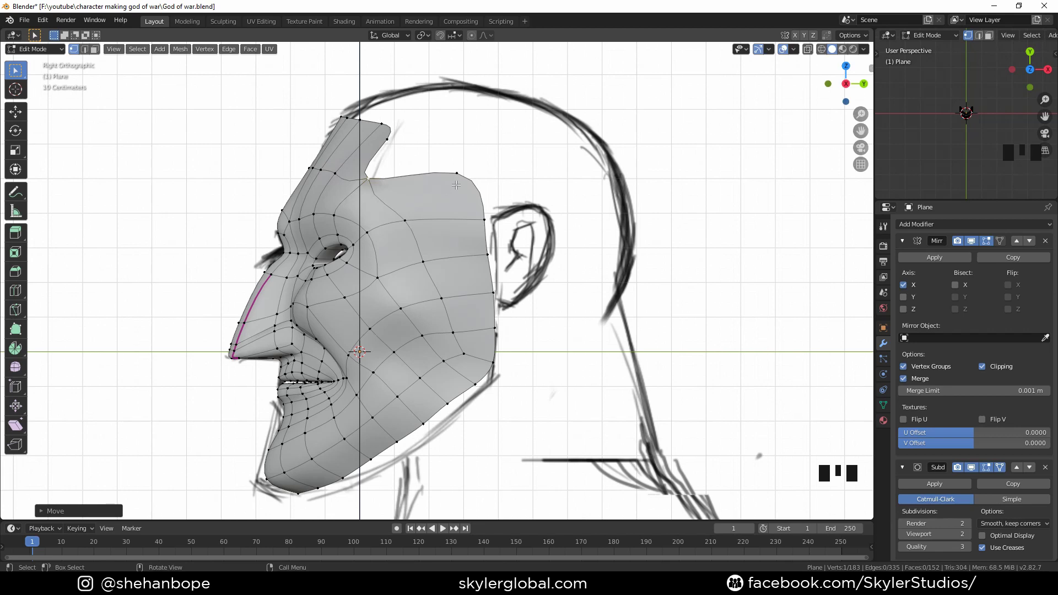
click(443, 256)
key(g)
click(423, 318)
click(371, 329)
key(g)
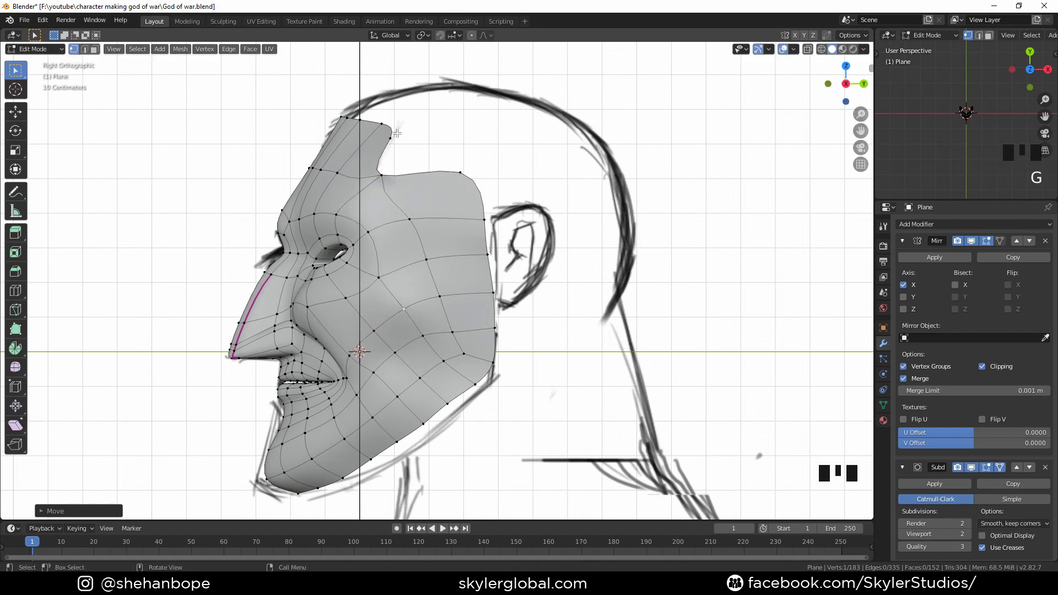
Step: Extrude the rear corner vertex of the forehead strip backward and fill a face down to the temple's top border
click(396, 135)
key(e)
click(472, 151)
shift+click(460, 172)
shift+click(382, 174)
key(f)
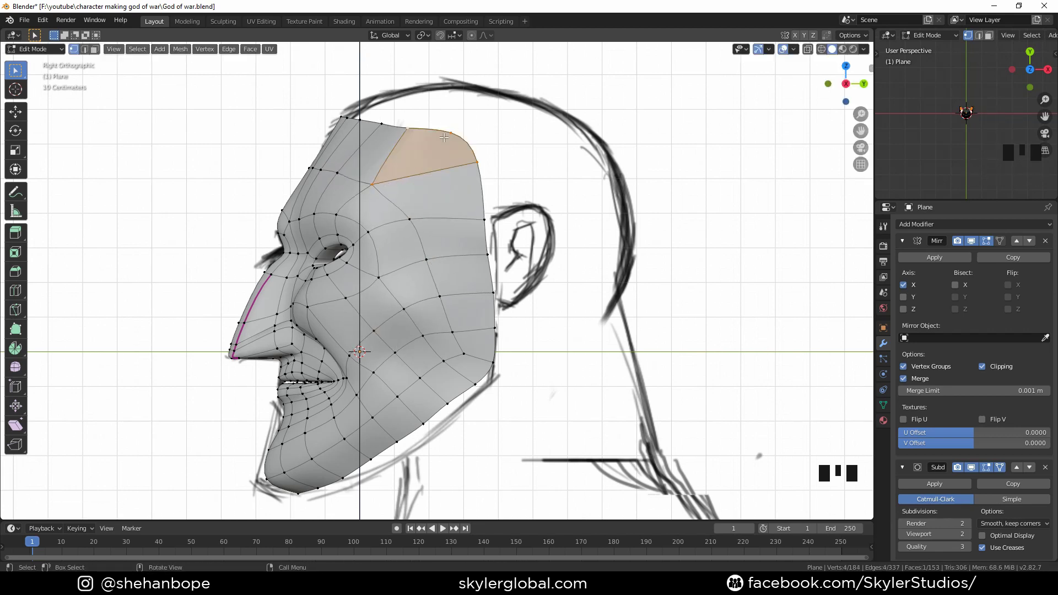
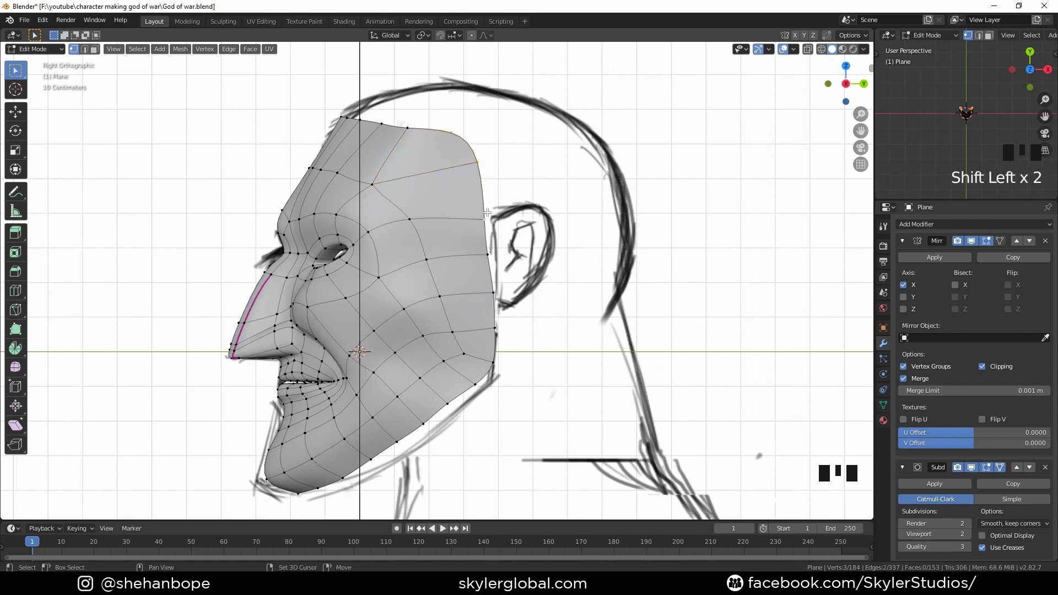
Step: Extrude the rear temple border backward above the ear and adjust its position in side view
key(e)
click(556, 203)
key(g)
click(535, 204)
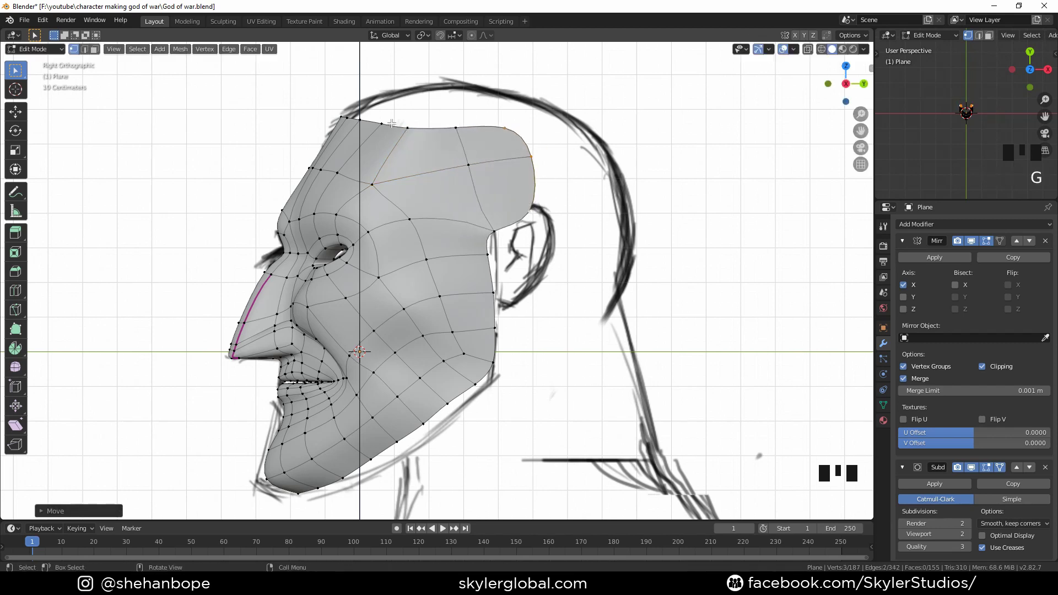
Step: Select the forehead's top border vertices and extrude them back along the sketched crown in side view
click(388, 121)
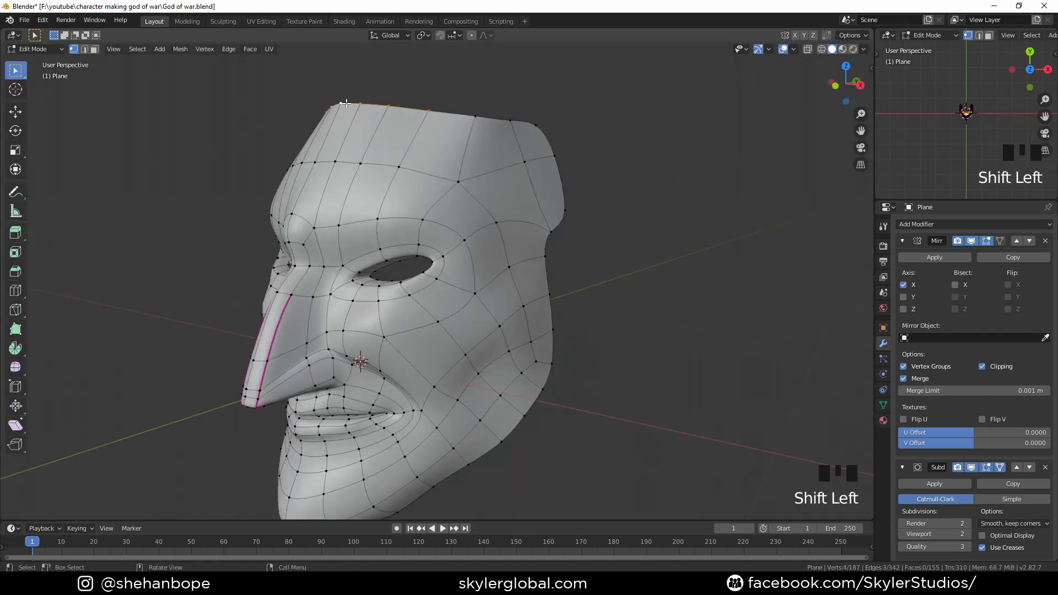
key(e)
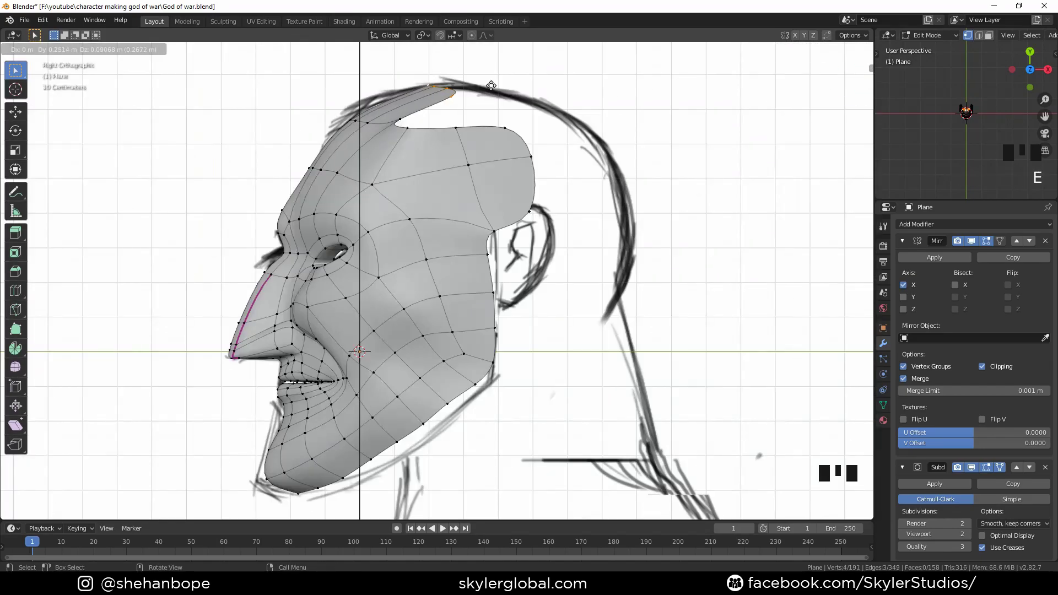
click(467, 123)
Step: Fill the gap between the new crown strip and the temple's top border with a face
click(453, 99)
shift+click(456, 127)
shift+click(408, 128)
shift+click(400, 121)
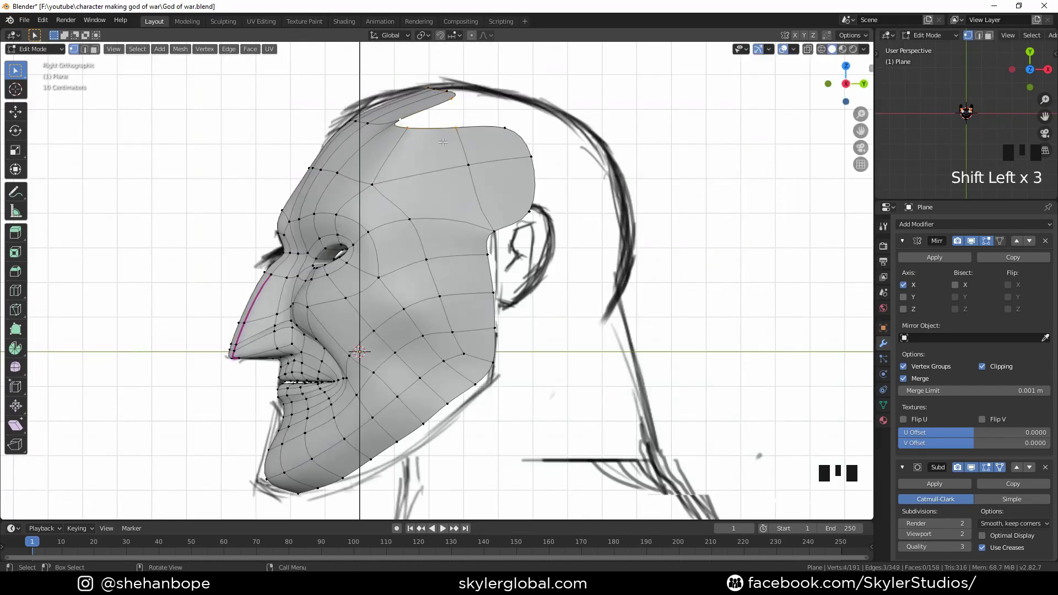
key(f)
shift+middle_drag(402, 154, 460, 207)
scroll(510, 198, down, 4)
key(KP_3)
scroll(461, 183, up, 3)
scroll(460, 208, down, 2)
click(446, 220)
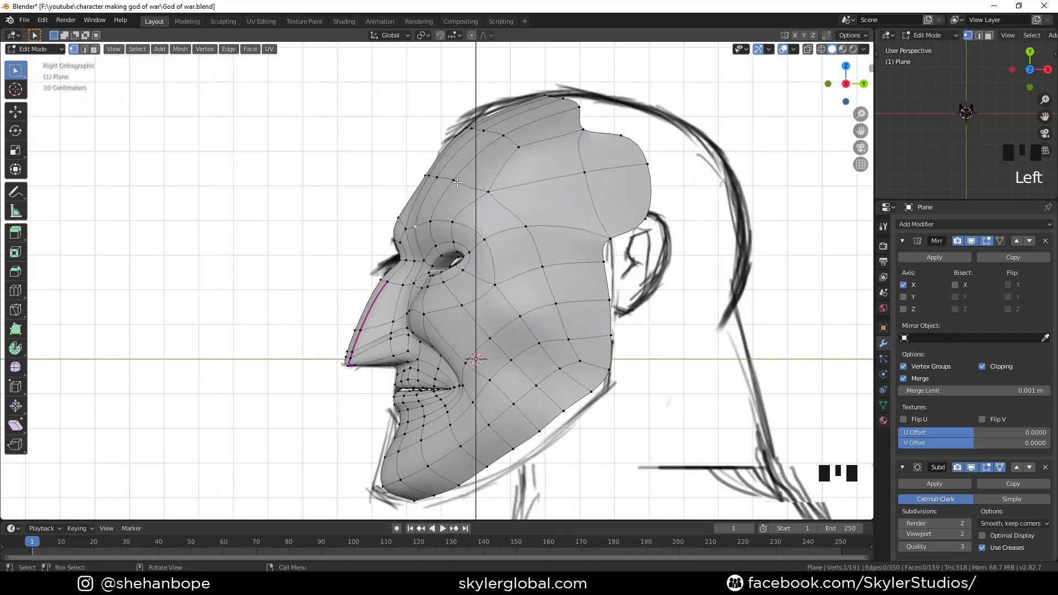
click(457, 181)
key(g)
right_click(458, 181)
Step: Smooth the four vertices of the mid-forehead row repeatedly and rotate them around Z
drag(465, 156, 350, 185)
right_click(311, 189)
click(303, 189)
right_click(303, 189)
click(303, 189)
right_click(303, 189)
click(303, 189)
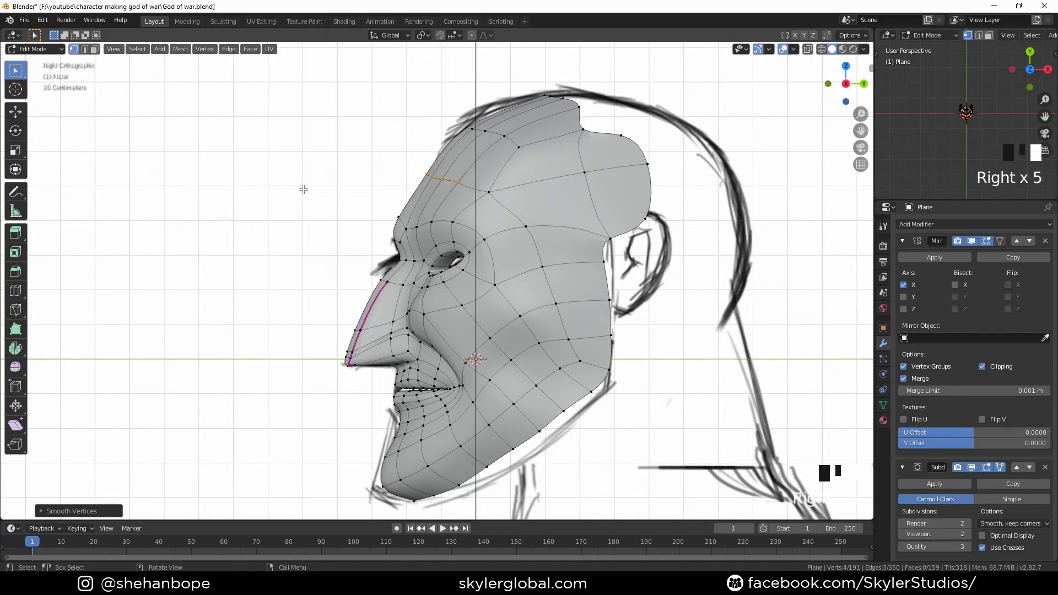
key(r)
key(z)
click(479, 197)
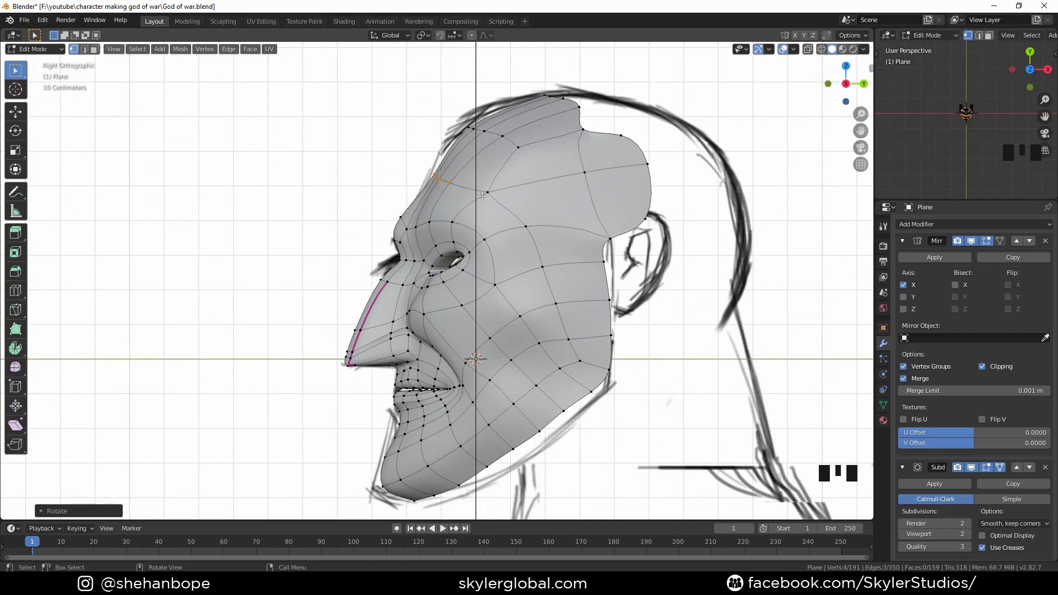
Step: Reposition the forehead vertices toward the reference profile to even out the edge flow in side view
key(g)
click(486, 189)
click(502, 137)
key(g)
click(568, 168)
click(481, 130)
key(g)
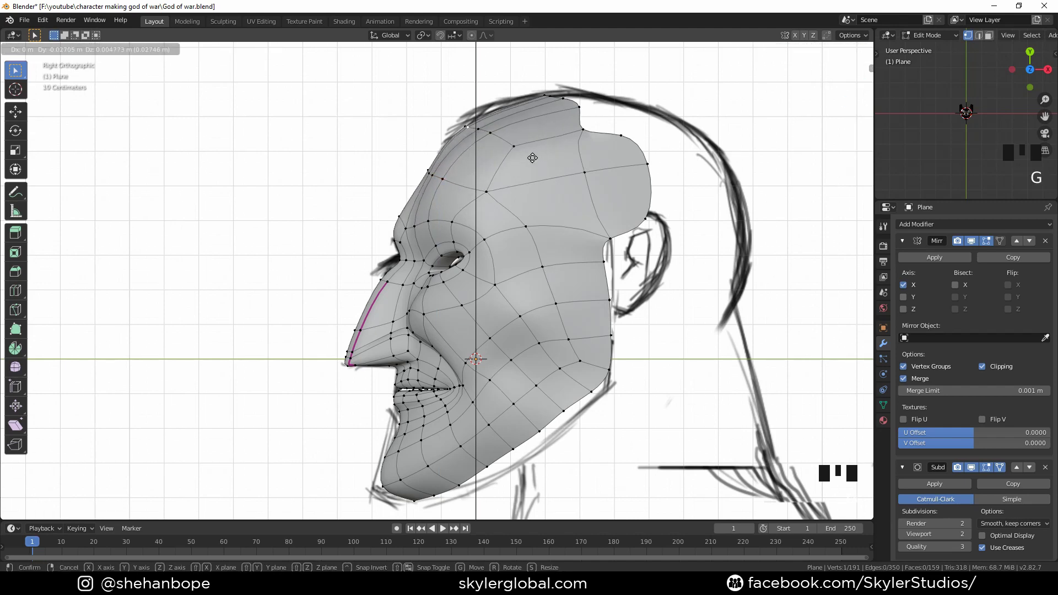
click(523, 157)
Step: Move the vertices along the hairline to space the upper forehead edges evenly
click(468, 128)
key(g)
click(490, 136)
click(514, 148)
key(g)
click(487, 149)
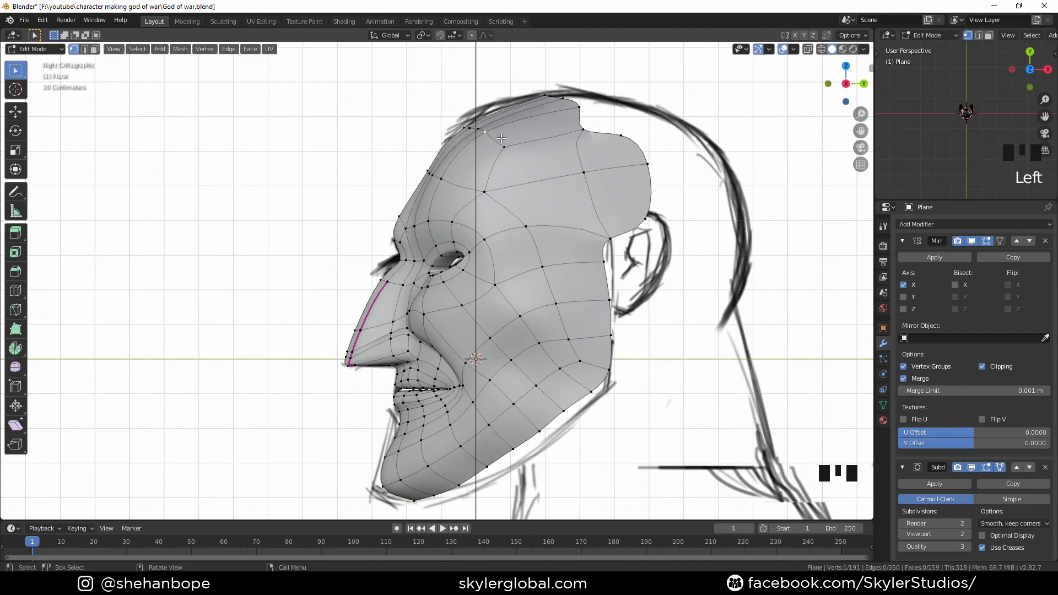
click(479, 134)
key(g)
click(475, 136)
Step: Move the mid-forehead vertex and the inner brow vertices above the eye to refine the brow ridge
click(455, 192)
key(g)
click(460, 195)
click(435, 232)
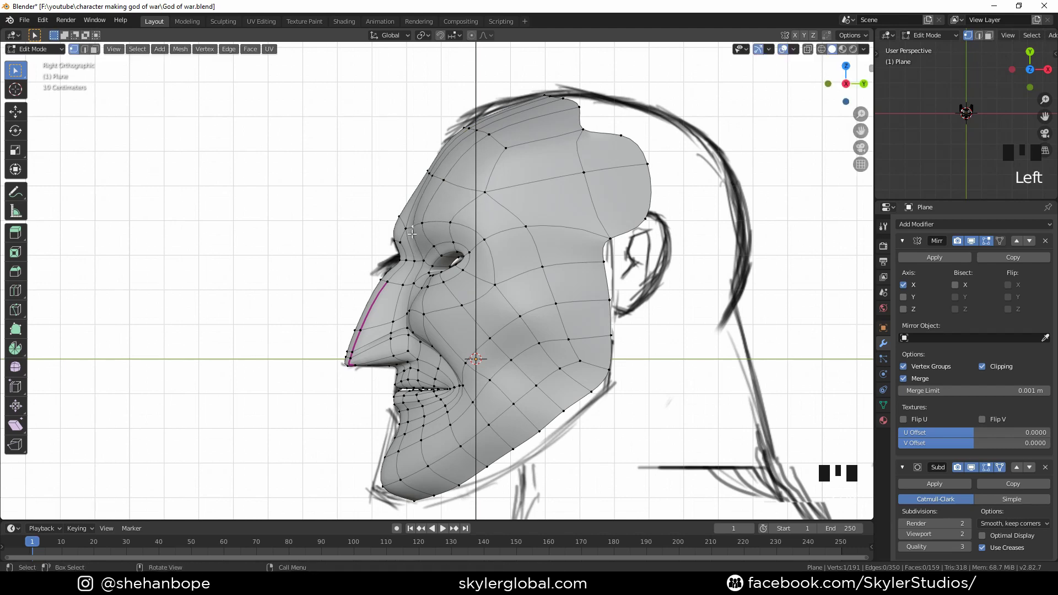
key(g)
click(412, 237)
click(401, 252)
key(g)
click(407, 253)
Step: Adjust the front brow and forehead profile vertices to follow the sketch, and reposition a vertex above the eye
click(395, 227)
key(g)
click(389, 249)
click(407, 180)
key(g)
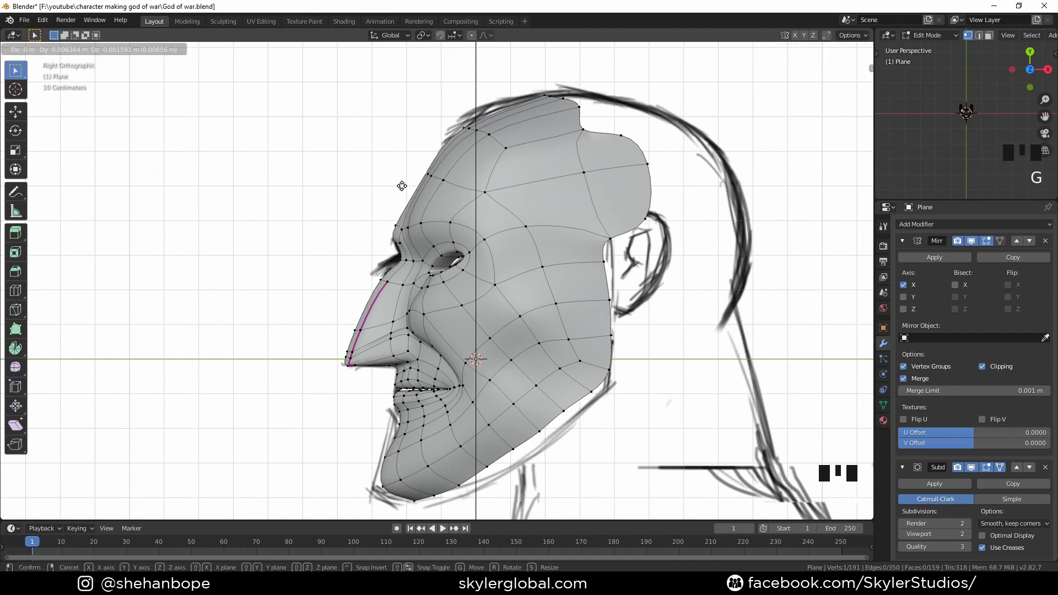
click(399, 190)
click(415, 233)
key(g)
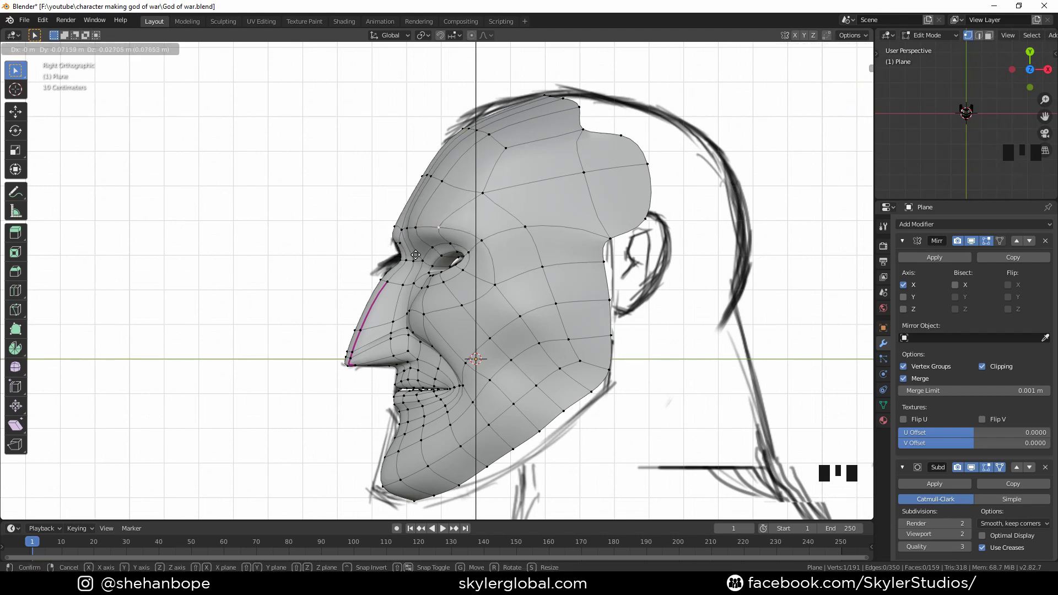
click(427, 251)
Step: Move the temple vertices between the brow and the ear slightly forward
click(495, 205)
key(g)
click(492, 200)
click(584, 179)
key(g)
click(569, 177)
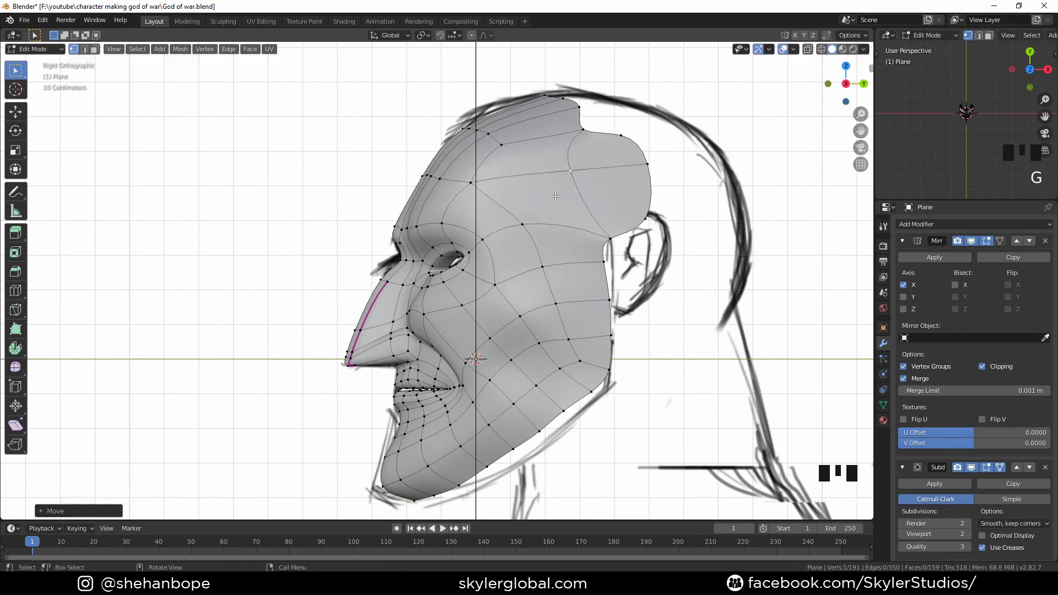
click(538, 224)
click(555, 216)
Step: Apply Smooth Vertices repeatedly to the group of vertices at the rear of the jaw
scroll(634, 281, down, 1)
shift+middle_drag(642, 290, 604, 245)
drag(451, 257, 630, 374)
right_click(636, 343)
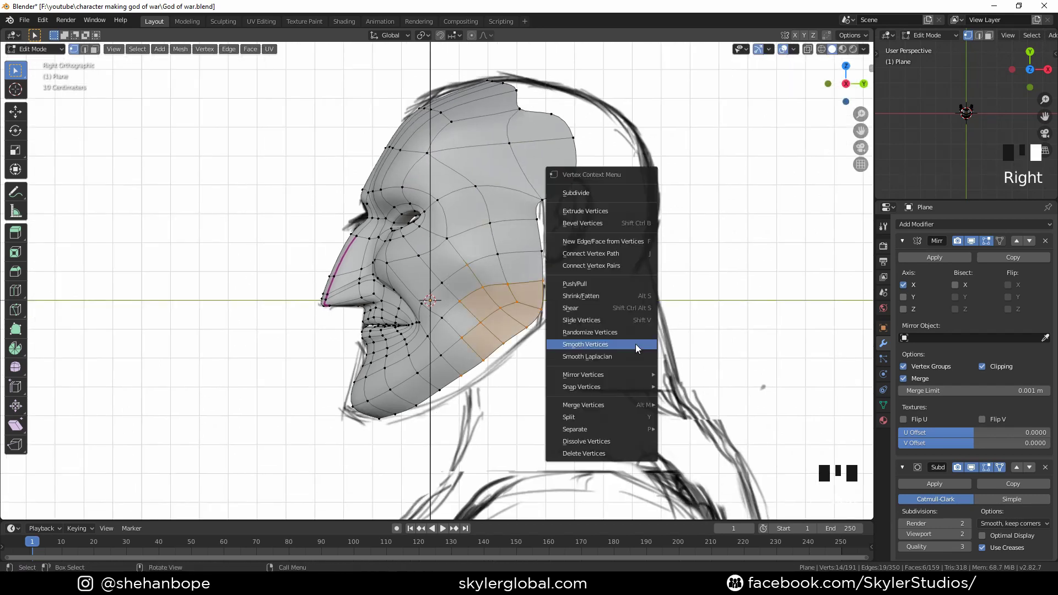
click(636, 344)
right_click(636, 344)
click(636, 344)
click(636, 344)
Step: Pull the lower jawline edge vertices back out onto the reference sketch's jaw contour
scroll(617, 347, up, 1)
shift+middle_drag(582, 354, 540, 273)
click(440, 355)
key(g)
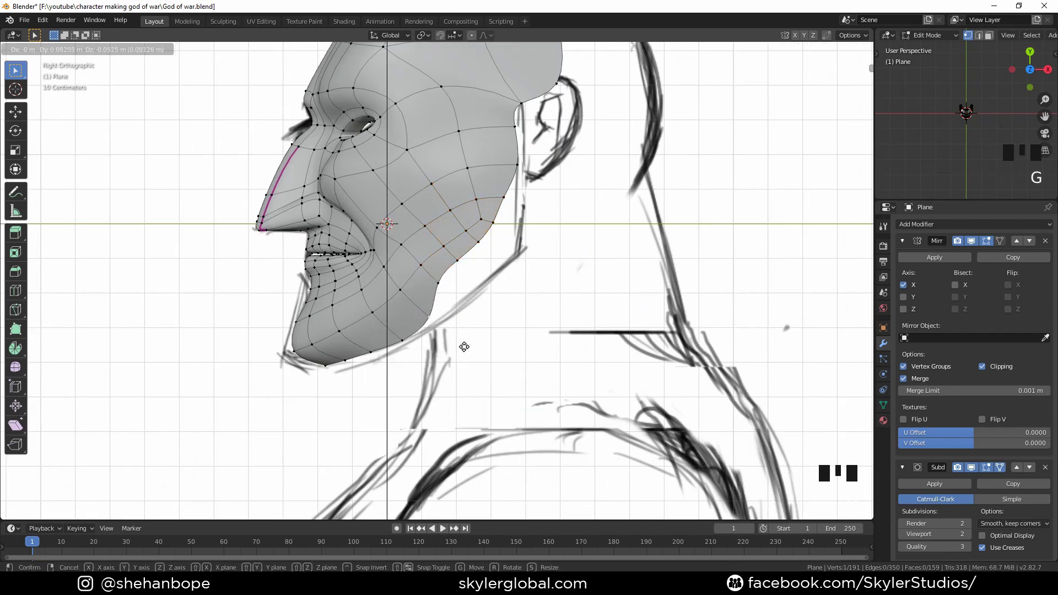
click(463, 346)
key(g)
click(508, 276)
Step: Move the jaw corner vertices below the ear outward to the reference outline
click(486, 246)
key(g)
click(516, 261)
key(g)
click(526, 235)
Step: Reposition the inner cheek and jaw vertices for even spacing, and pull the face's rear edge vertex out toward the ear
click(462, 261)
key(g)
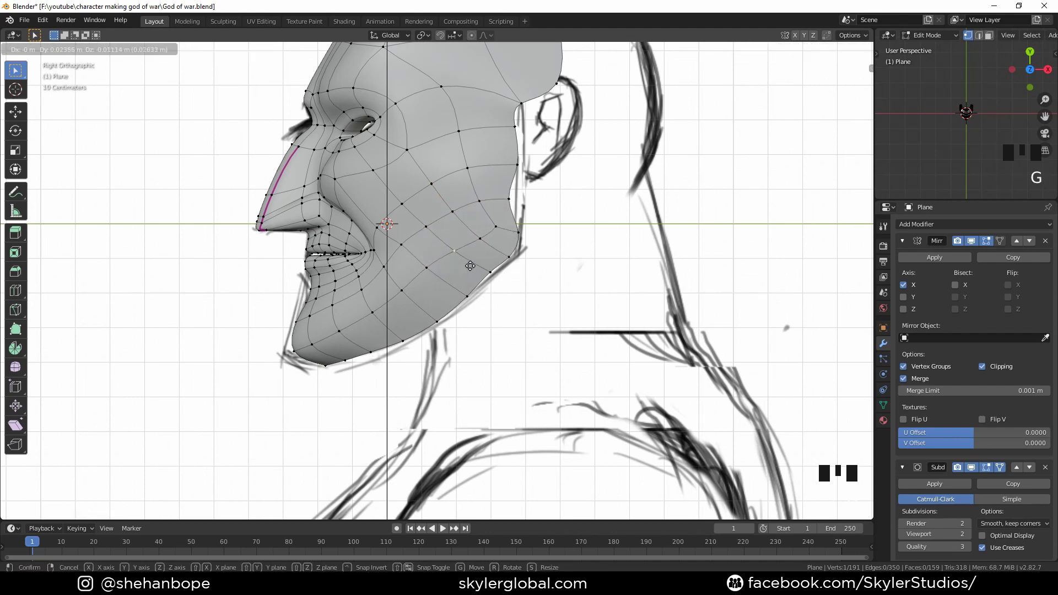
click(409, 320)
click(434, 277)
key(g)
click(404, 260)
key(g)
click(394, 282)
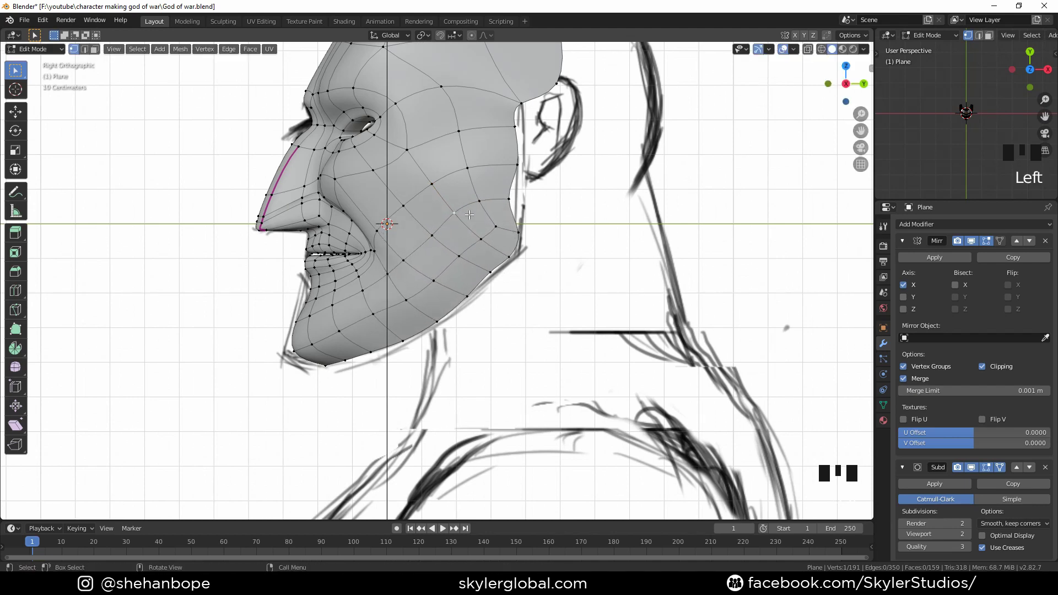
click(519, 200)
key(g)
click(538, 198)
Step: Extrude the edges at the rear of the crown backward along the reference skull in right side view
middle_drag(212, 221, 275, 292)
scroll(330, 248, down, 3)
key(KP_3)
shift+middle_drag(533, 157, 481, 203)
scroll(474, 198, up, 1)
shift+middle_drag(382, 87, 366, 130)
drag(365, 132, 422, 173)
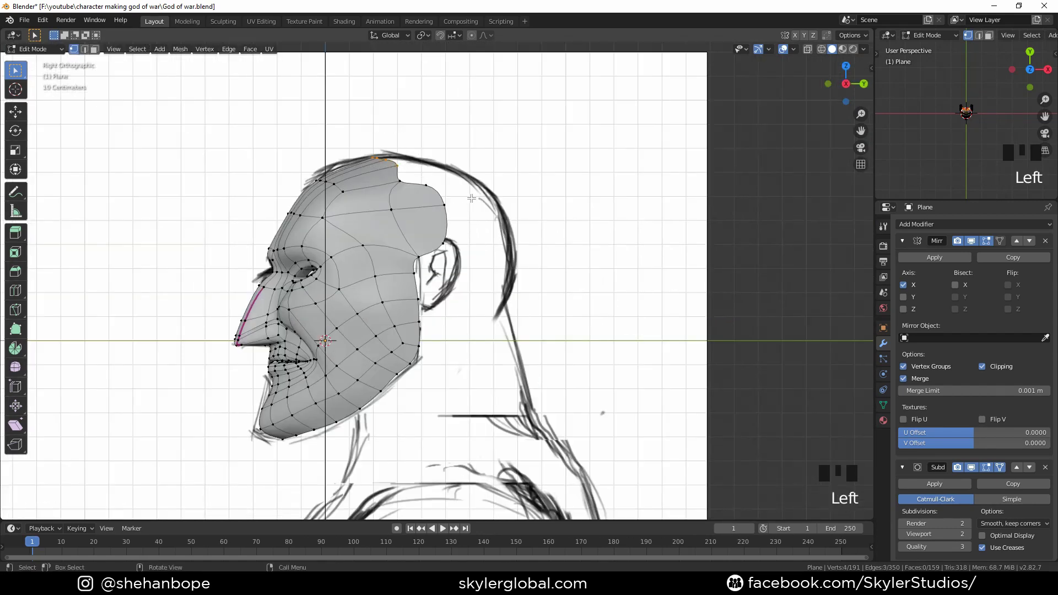
key(e)
click(485, 199)
Step: Fill the gap between the extruded crown strip and the side of the head with a face
scroll(475, 155, up, 3)
click(364, 193)
shift+click(394, 222)
shift+click(418, 188)
key(f)
click(505, 248)
Step: Move the edge just above the ear up and forward to follow the top of the sketched ear
scroll(507, 253, down, 3)
shift+middle_drag(508, 254, 430, 175)
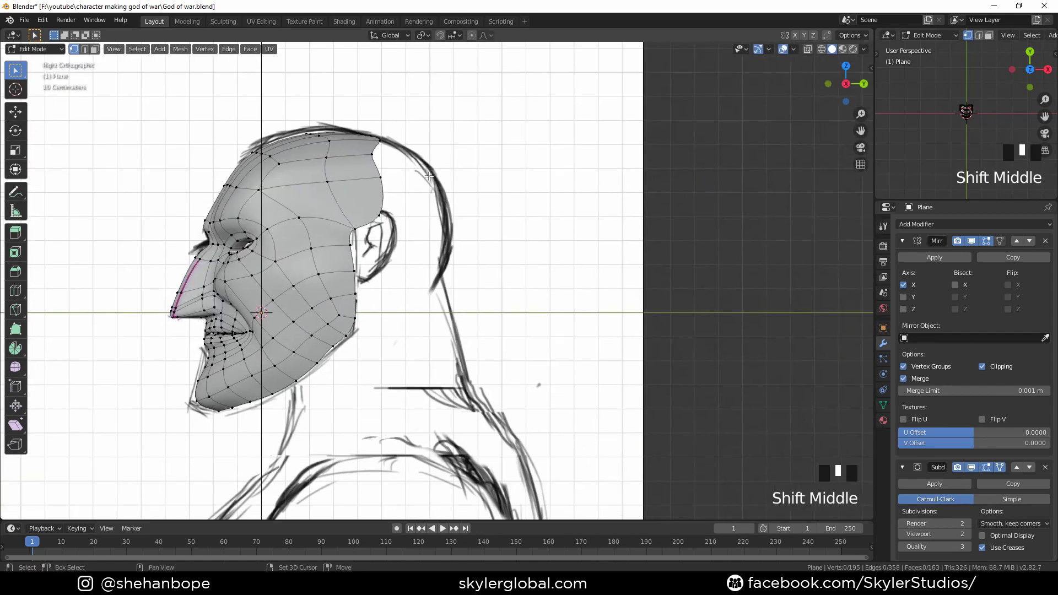
click(367, 221)
key(g)
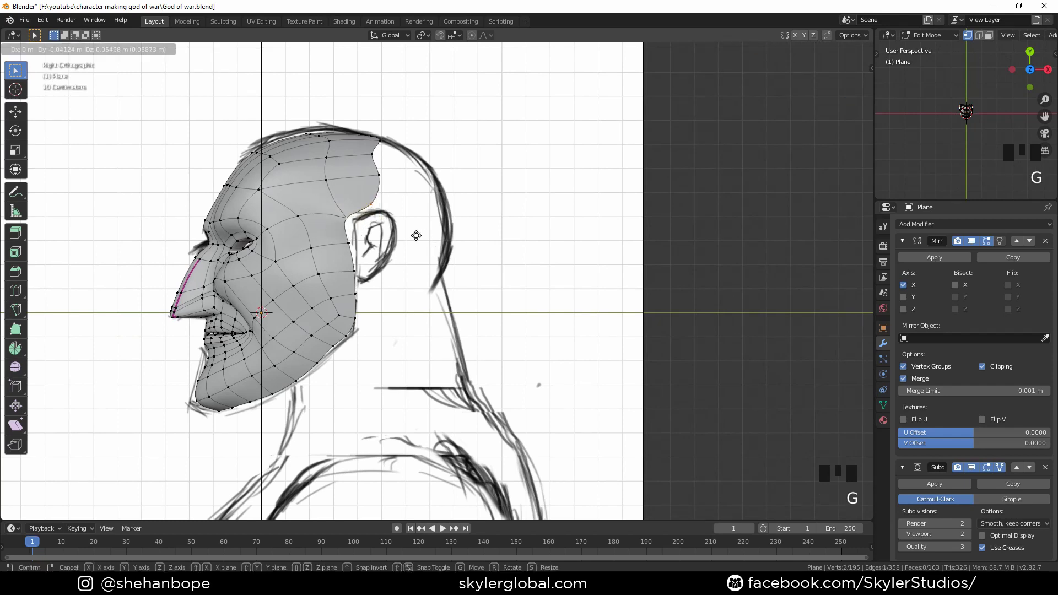
click(416, 236)
Step: Select the open boundary loop along the jaw up to the ear and return to right side view
shift+middle_drag(414, 237, 383, 176)
middle_drag(256, 185, 317, 152)
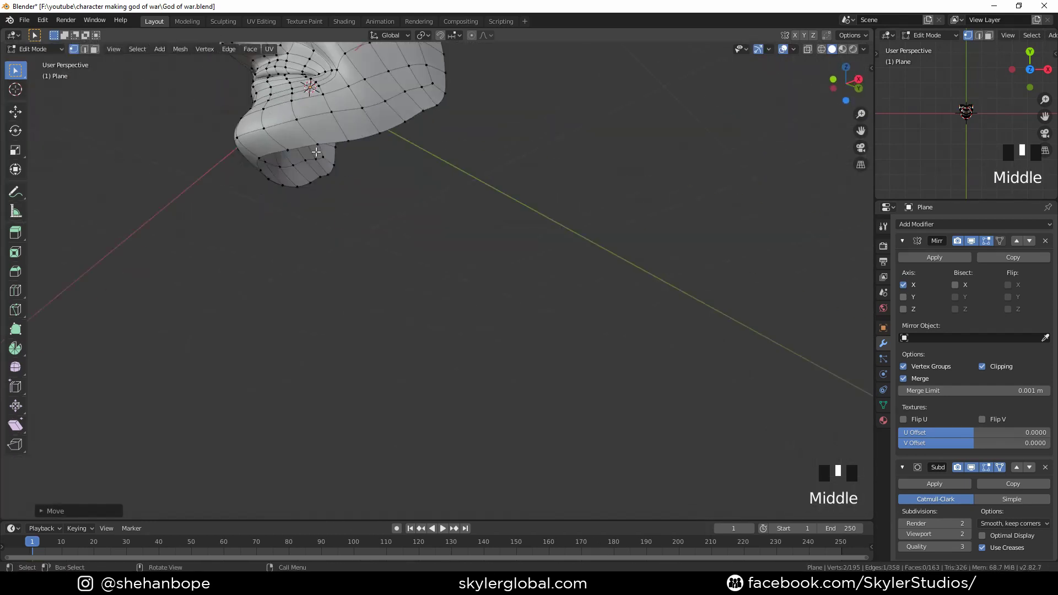
alt+click(306, 155)
key(KP_1)
key(KP_3)
key(e)
right_click(426, 183)
shift+middle_drag(415, 133, 424, 231)
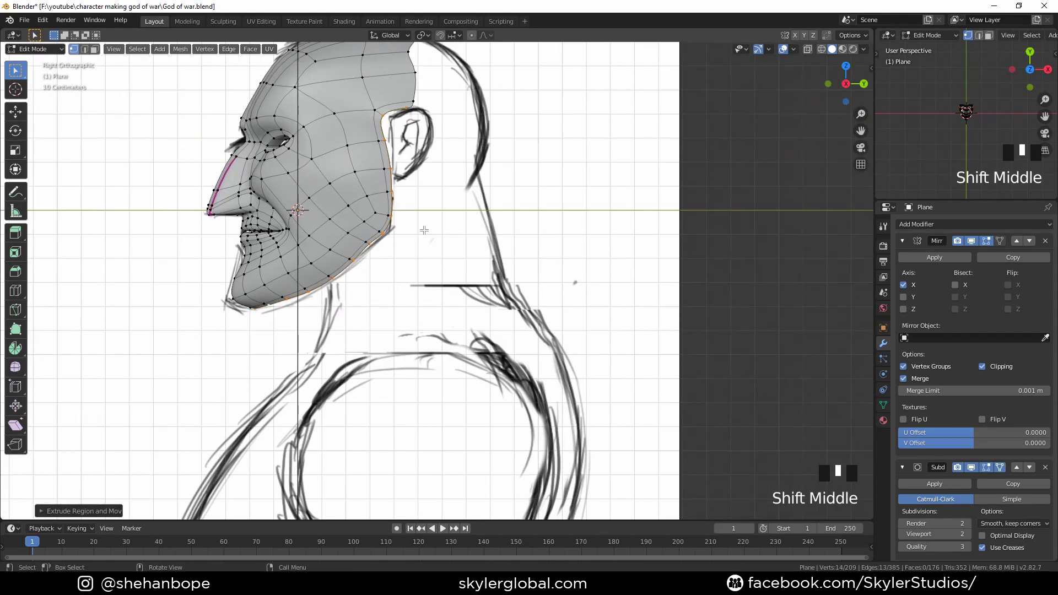
key(ctrl+z)
Step: Deselect the loop's vertices beside the ear and extrude the remaining jawline edge slightly down and back
shift+middle_drag(461, 196, 456, 205)
scroll(456, 205, down, 2)
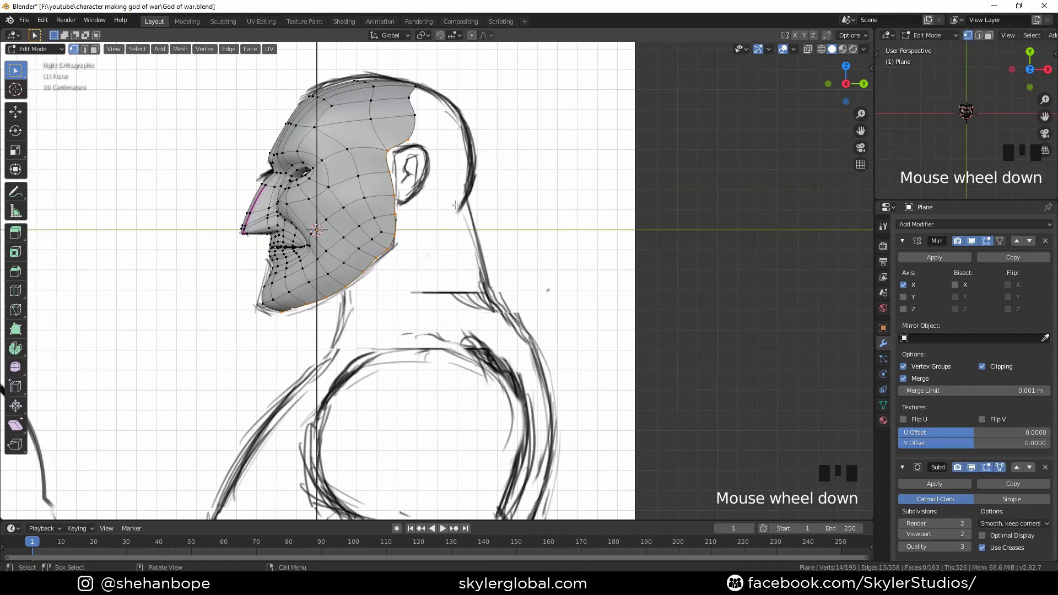
key(c)
middle_drag(411, 141, 389, 191)
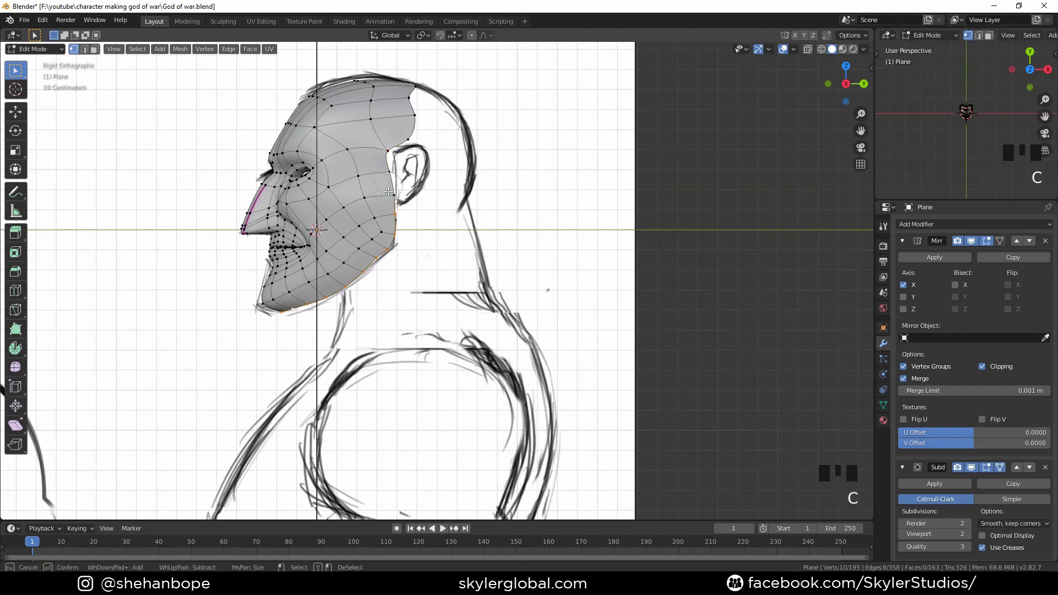
right_click(446, 206)
scroll(446, 206, up, 1)
shift+middle_drag(423, 248, 451, 172)
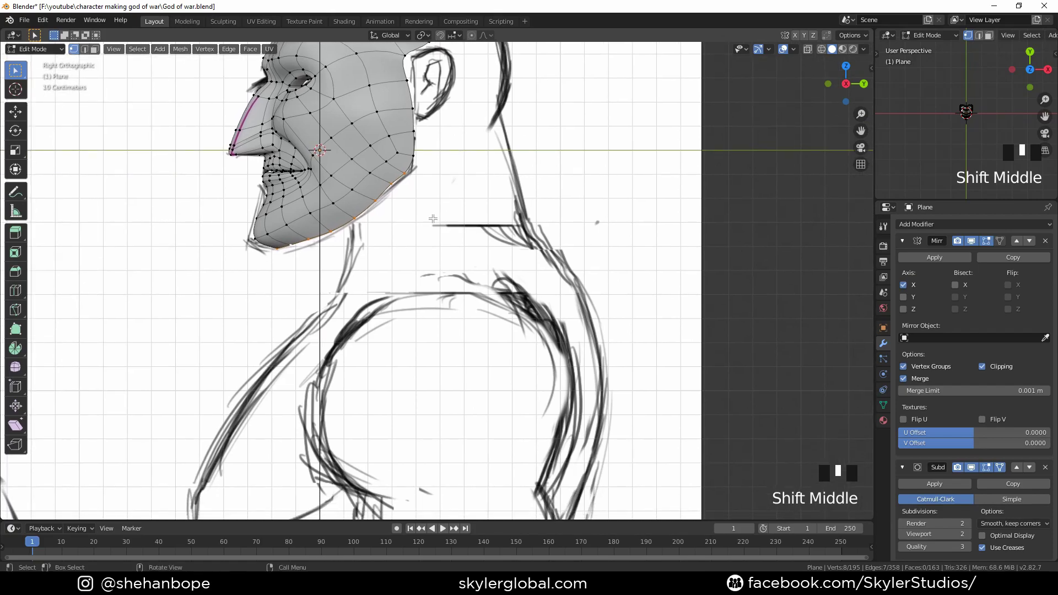
key(e)
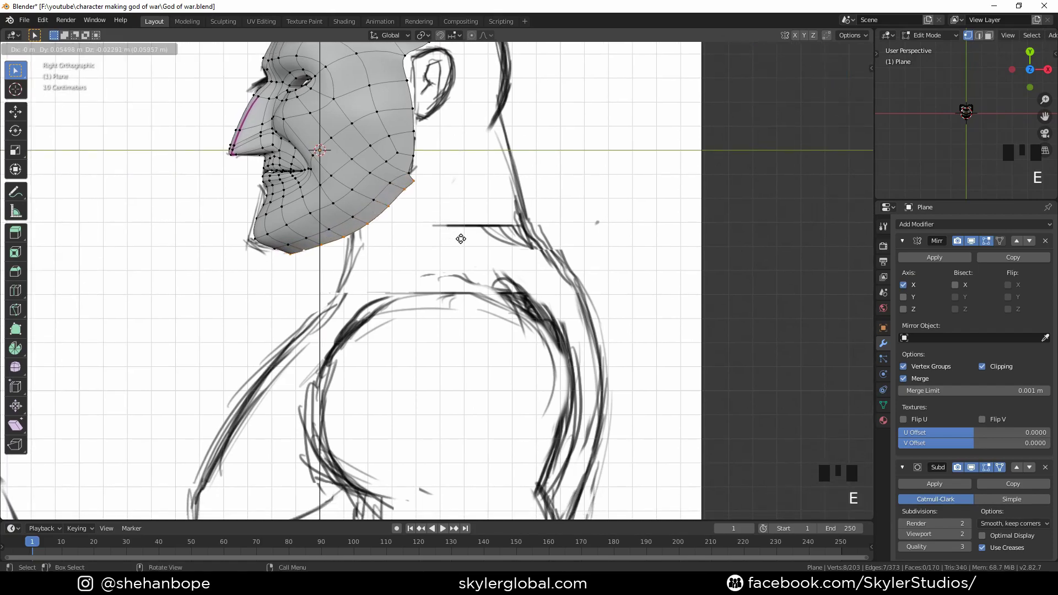
click(460, 238)
Step: Scale the extruded jawline edge to about 0.64, and scale it again along X only
middle_drag(461, 239, 518, 193)
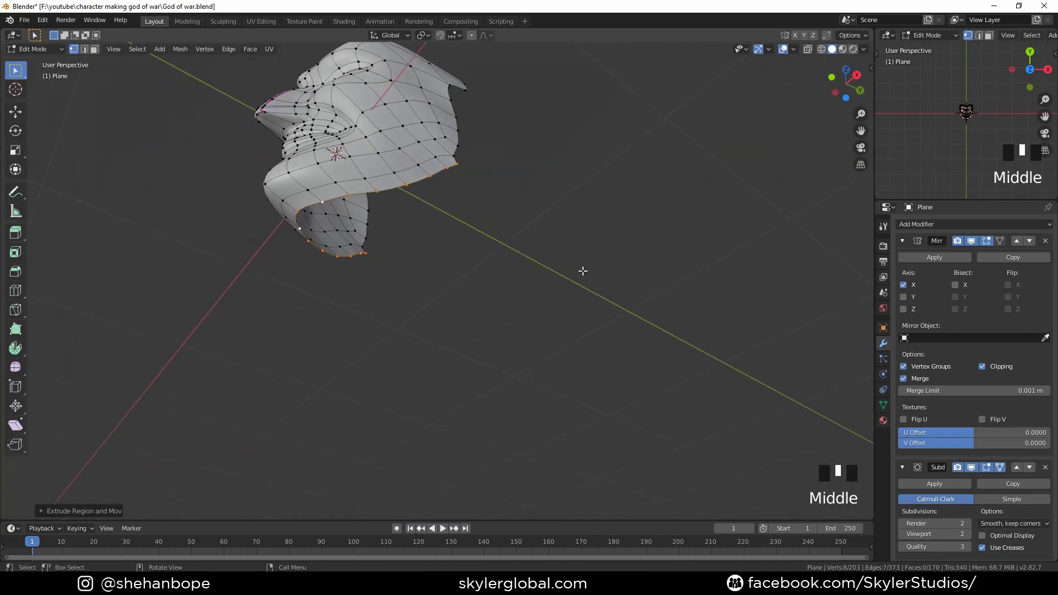
key(s)
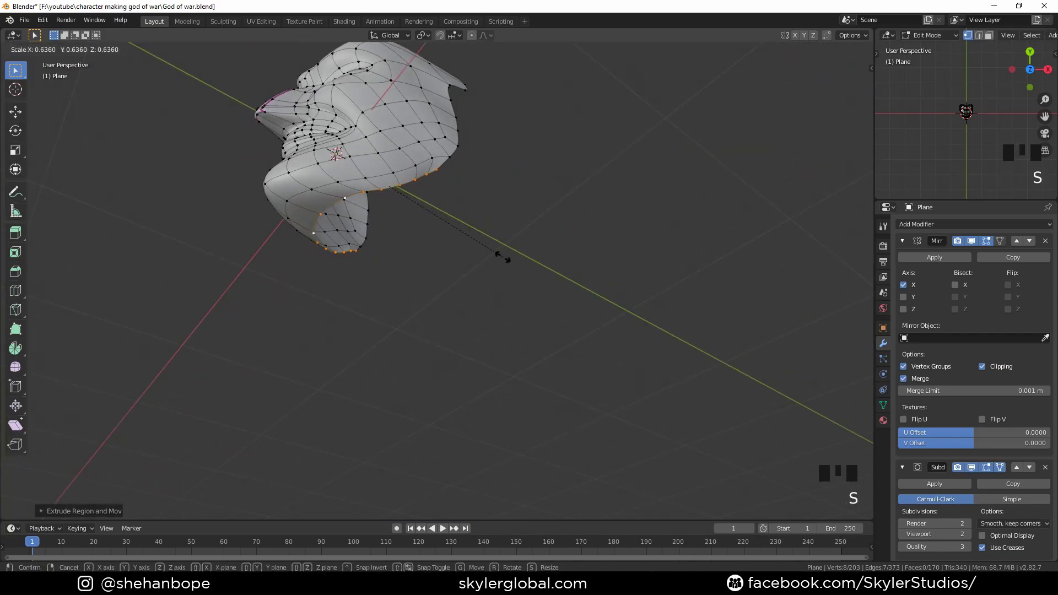
click(503, 257)
middle_drag(500, 252, 546, 230)
scroll(503, 197, up, 2)
key(s)
key(x)
click(521, 231)
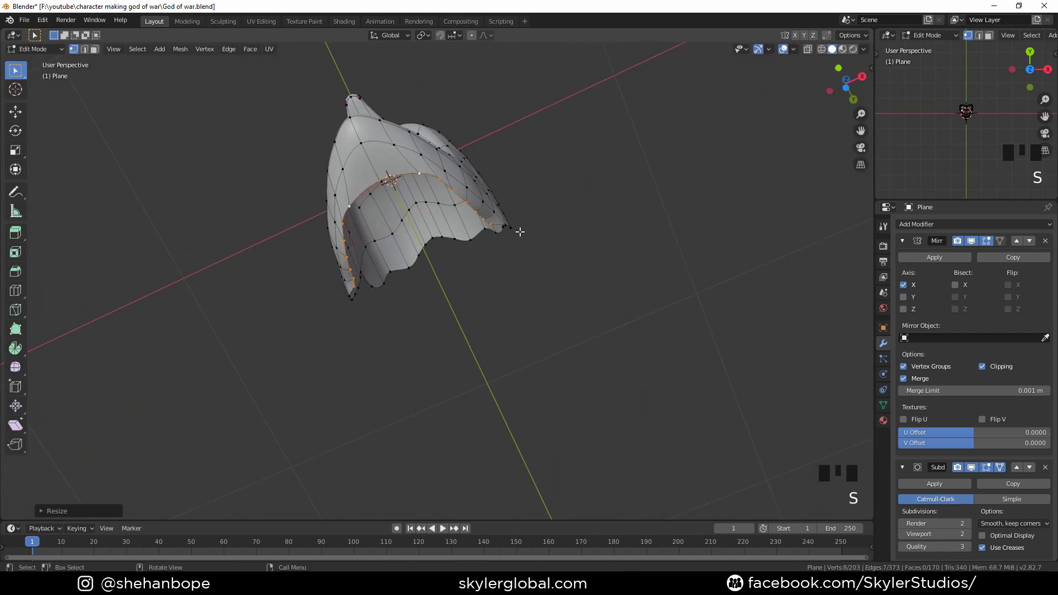
Step: Move the extruded jawline edge about 0.034 m inward along the X axis
key(g)
key(x)
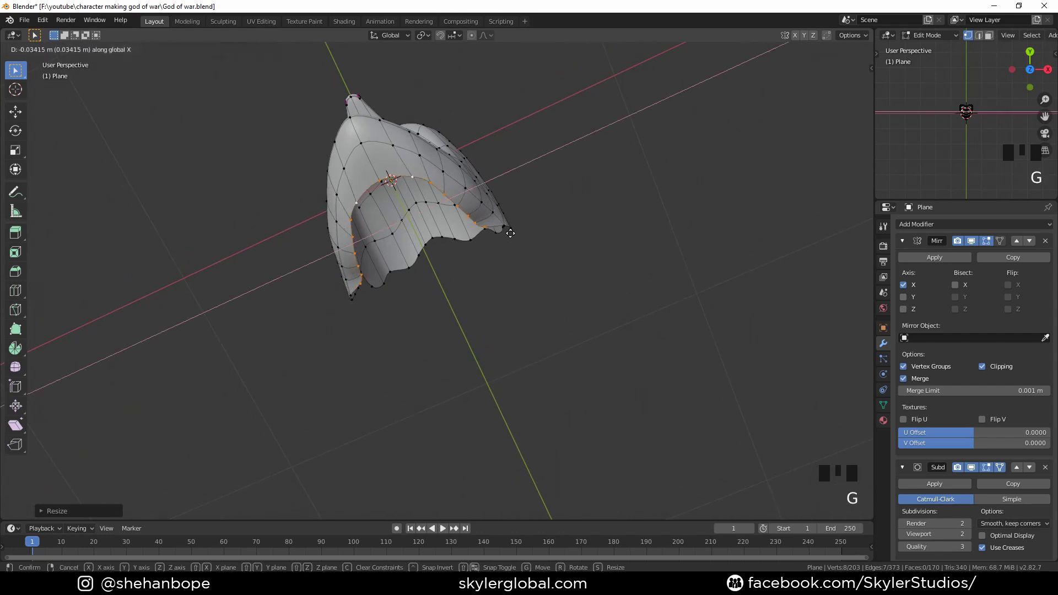
click(510, 233)
Step: Move the front vertex of the under-chin edge inward onto the mirror centre line
click(411, 176)
scroll(411, 167, up, 2)
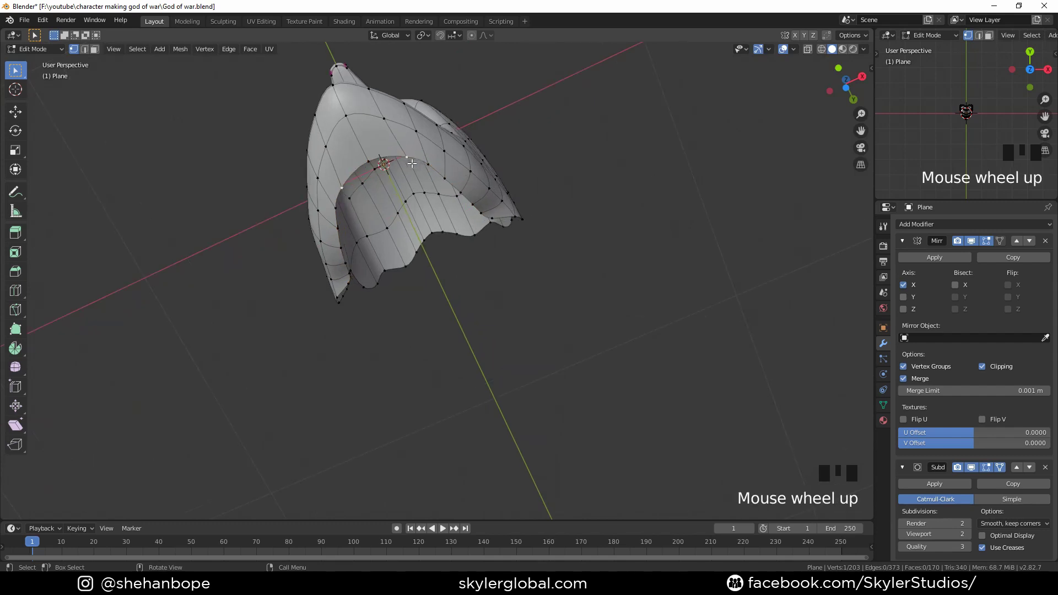
key(g)
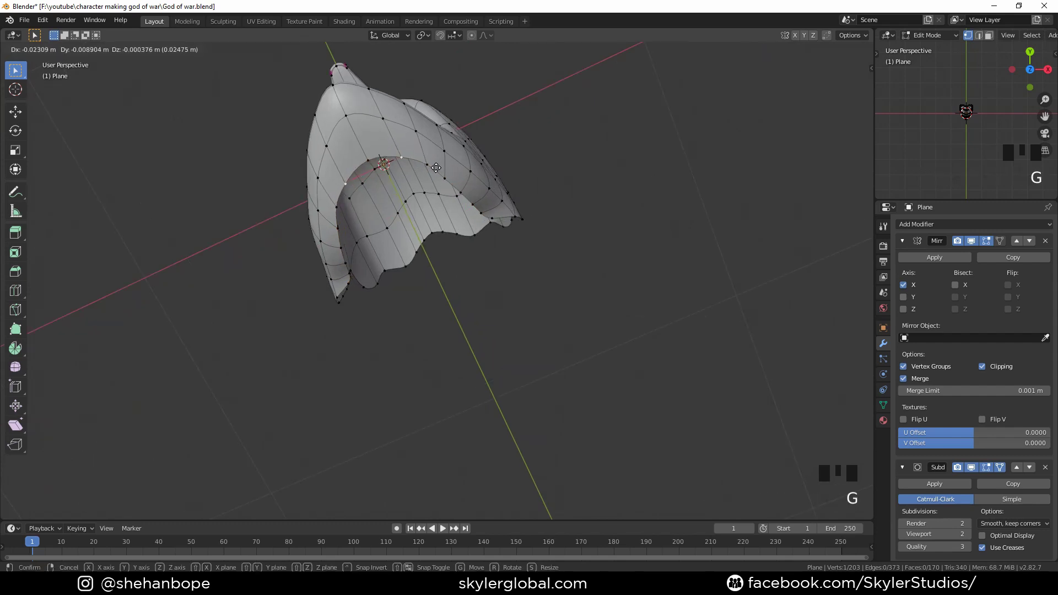
shift+middle_drag(431, 169, 446, 182)
click(434, 230)
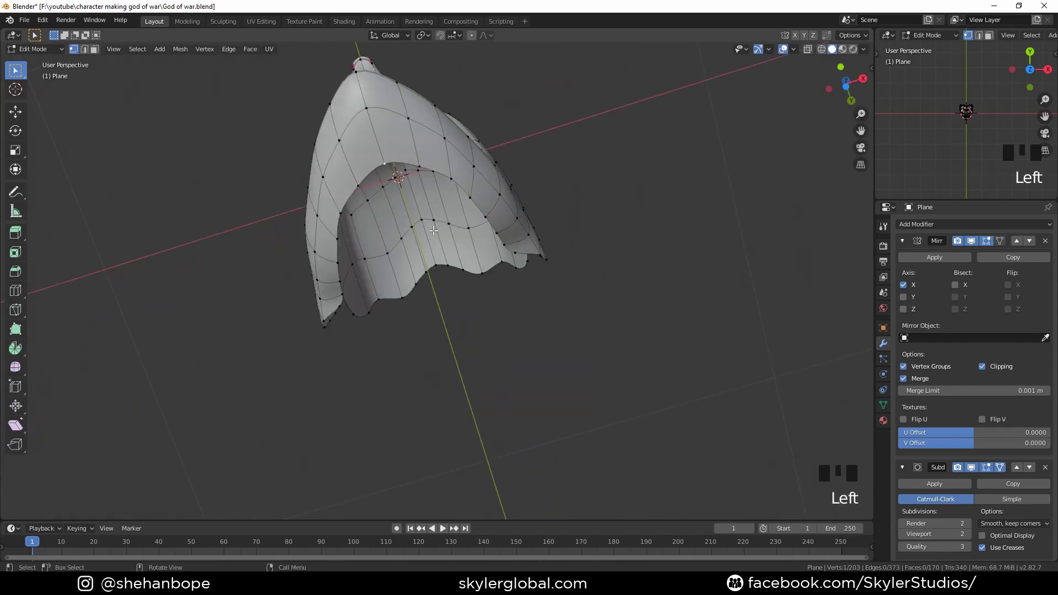
Step: Extrude the centre chin vertex backward and fill a face between it and the neighbouring under-jaw vertices
key(e)
click(454, 275)
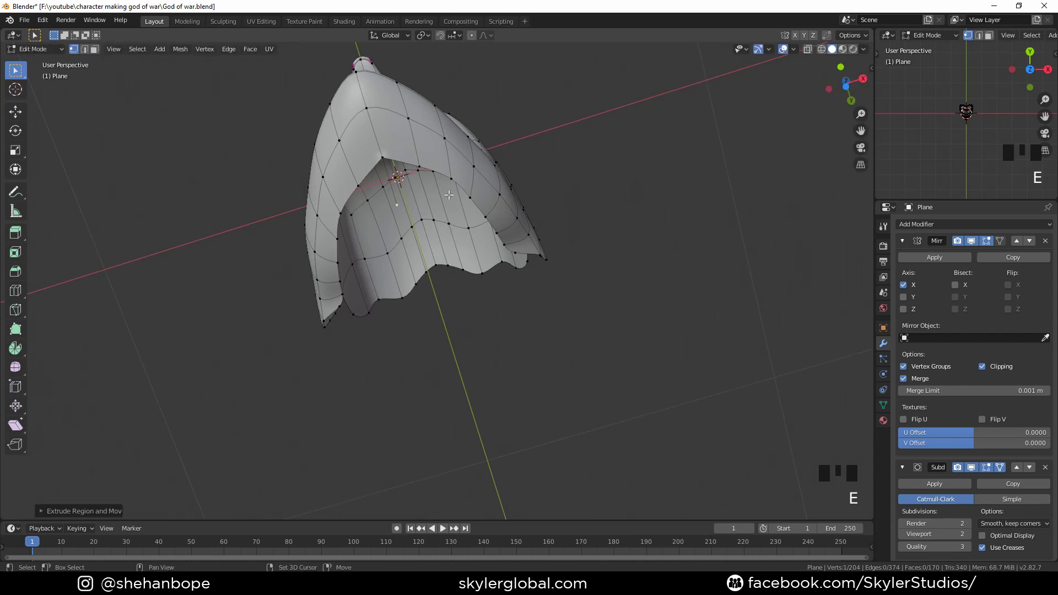
shift+click(451, 175)
middle_drag(452, 176, 465, 141)
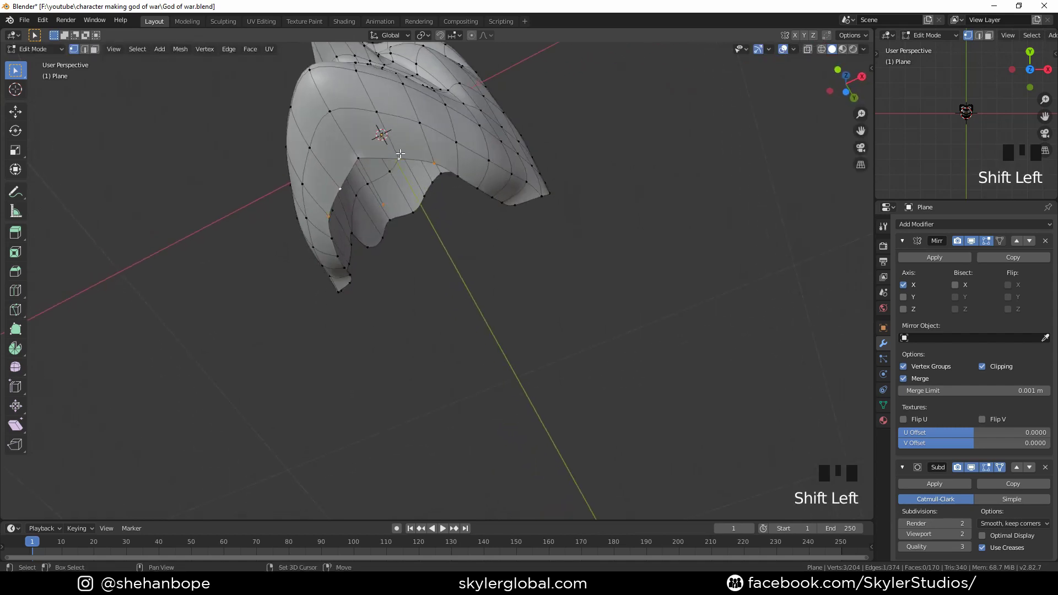
key(f)
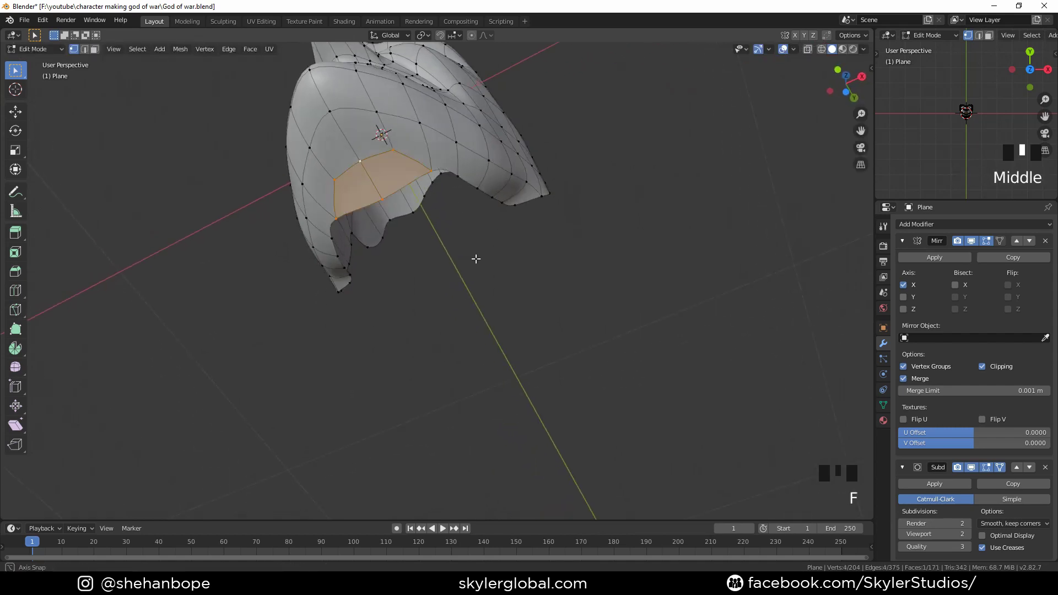
Step: Move the rear outer corner vertex of the under-chin face about 0.065 m toward the centre line
middle_drag(476, 259, 502, 218)
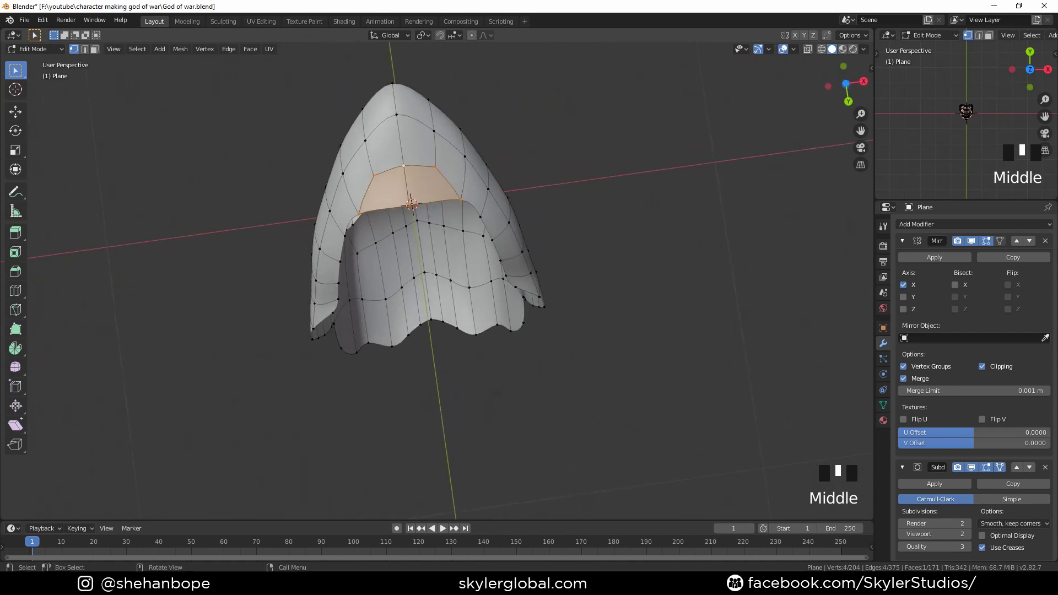
middle_drag(328, 364, 459, 254)
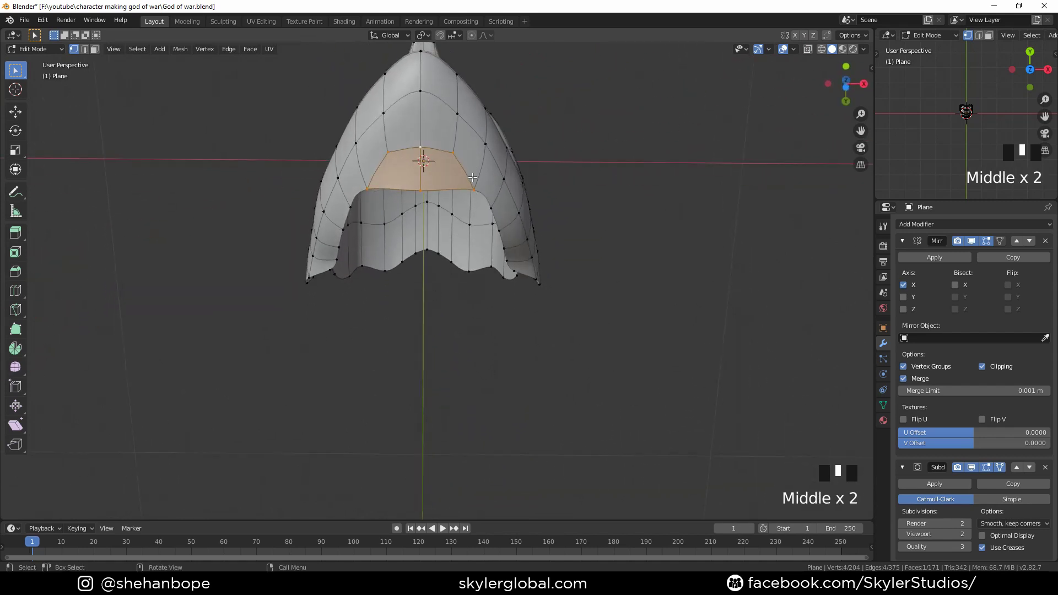
key(g)
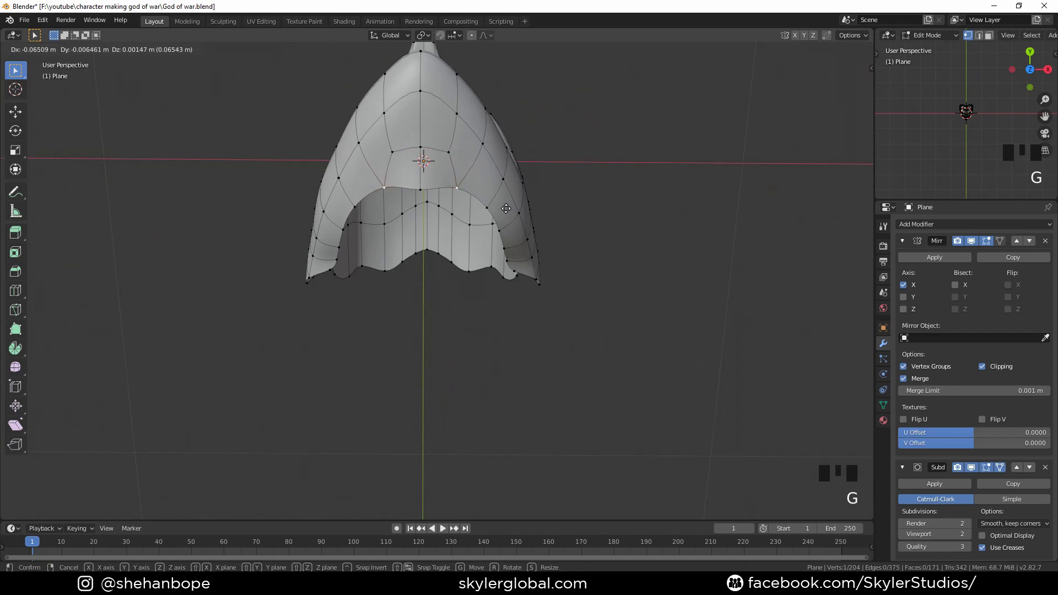
click(506, 208)
Step: In right side view, select the protruding vertex of the under-jaw edge nearest the chin and move it up toward the jawline
middle_drag(506, 208, 538, 284)
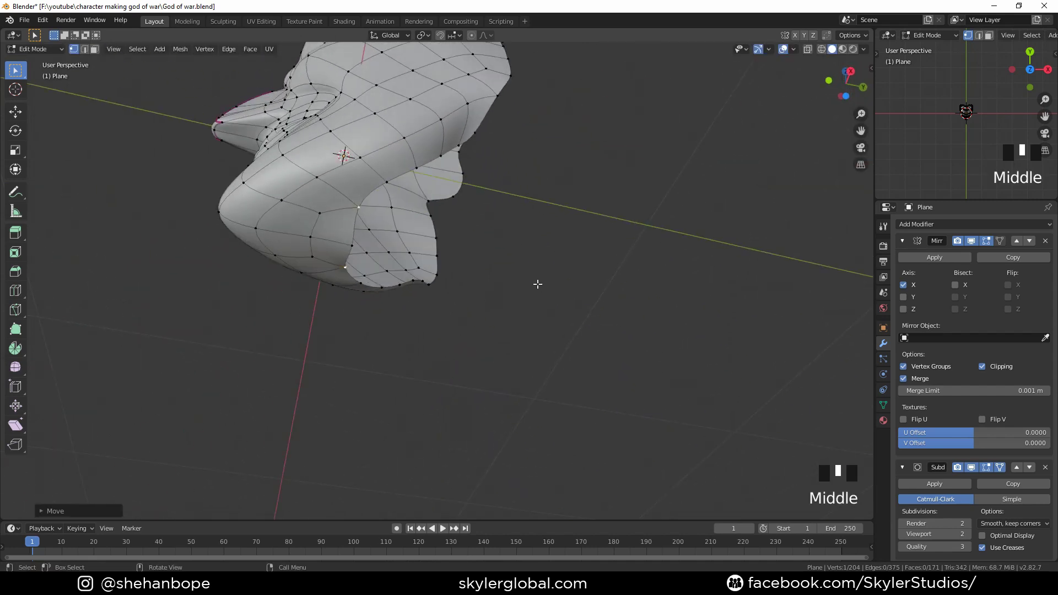
key(KP_3)
key(KP_3)
key(KP_3)
scroll(538, 419, up, 1)
shift+middle_drag(557, 273, 541, 454)
scroll(538, 419, down, 2)
drag(363, 361, 453, 403)
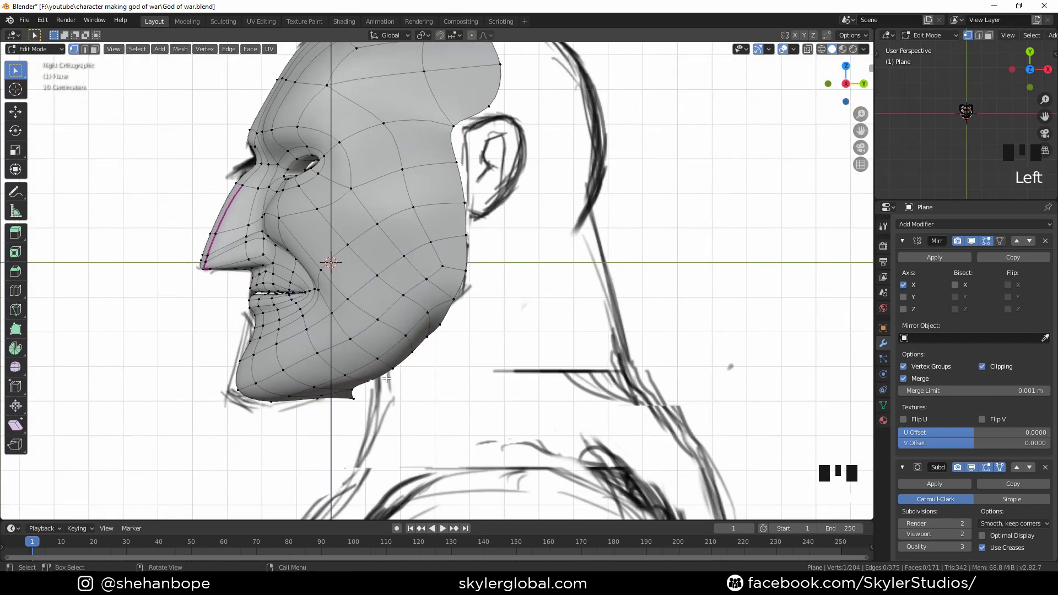
key(g)
click(440, 398)
Step: Move the remaining under-jaw edge vertices toward the jaw corner so they follow the reference jawline
click(421, 358)
key(g)
click(425, 344)
click(435, 328)
key(g)
click(471, 294)
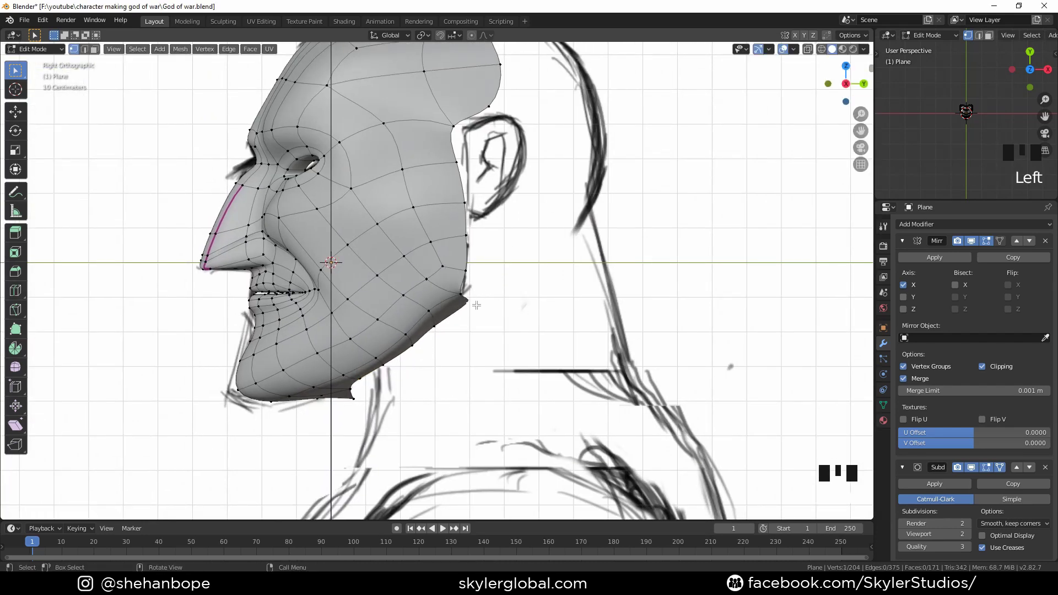
Step: Extrude the rear under-jaw vertex backward and upward behind the jaw corner and fill faces between the new vertices and the jaw edge
key(e)
click(517, 297)
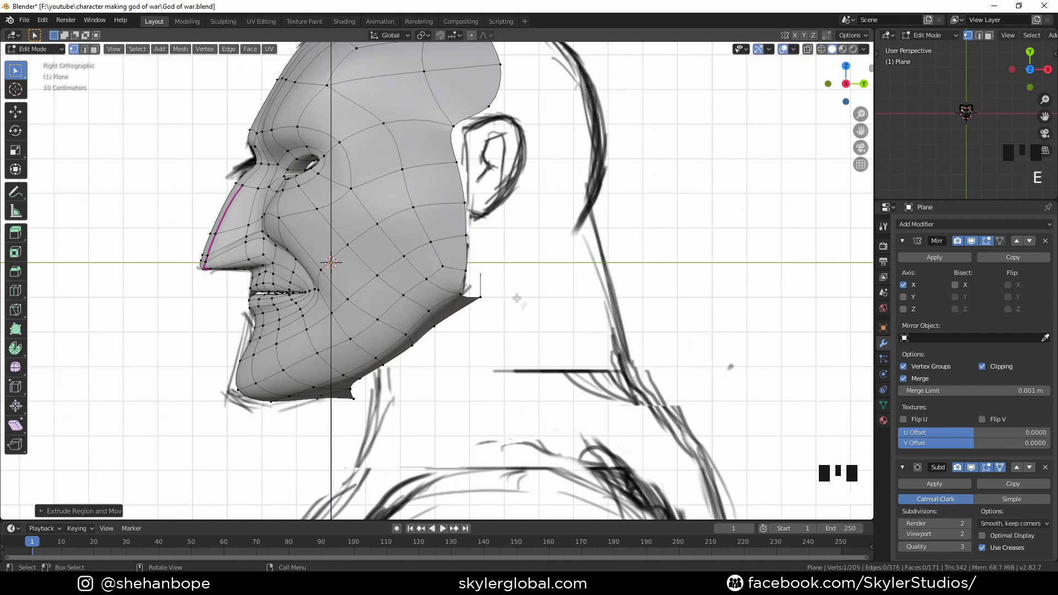
key(e)
click(516, 258)
key(f)
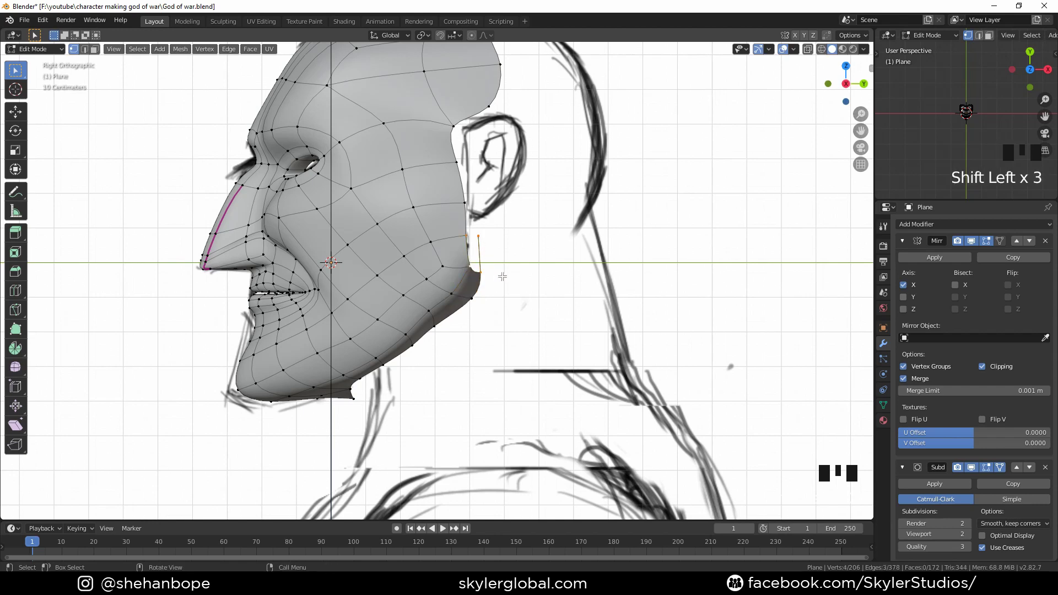
middle_drag(502, 276, 524, 194)
scroll(521, 237, down, 2)
key(KP_3)
Step: Select the vertices of the two faces at the jaw corner and move them sideways to reshape the corner
scroll(469, 298, up, 4)
shift+click(468, 298)
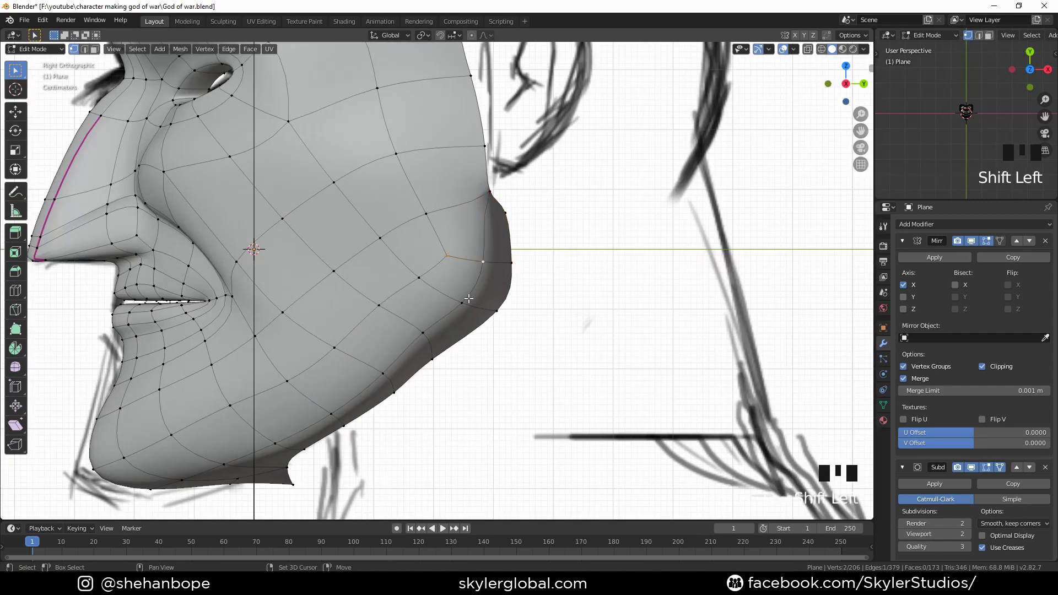
key(KP_1)
scroll(651, 273, down, 2)
key(g)
click(635, 303)
middle_drag(635, 303, 583, 283)
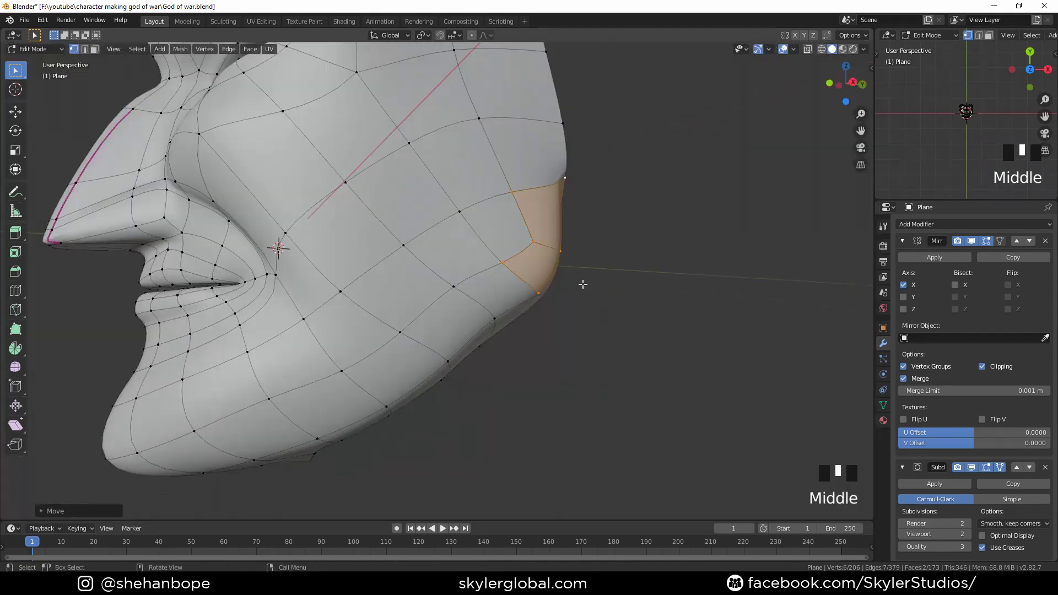
Step: Move the front and lower chin vertices so the chin profile follows the side-view sketch
key(KP_3)
shift+middle_drag(375, 358, 398, 250)
drag(281, 240, 333, 262)
key(g)
click(353, 264)
drag(292, 218, 289, 283)
key(g)
click(317, 238)
key(g)
click(354, 305)
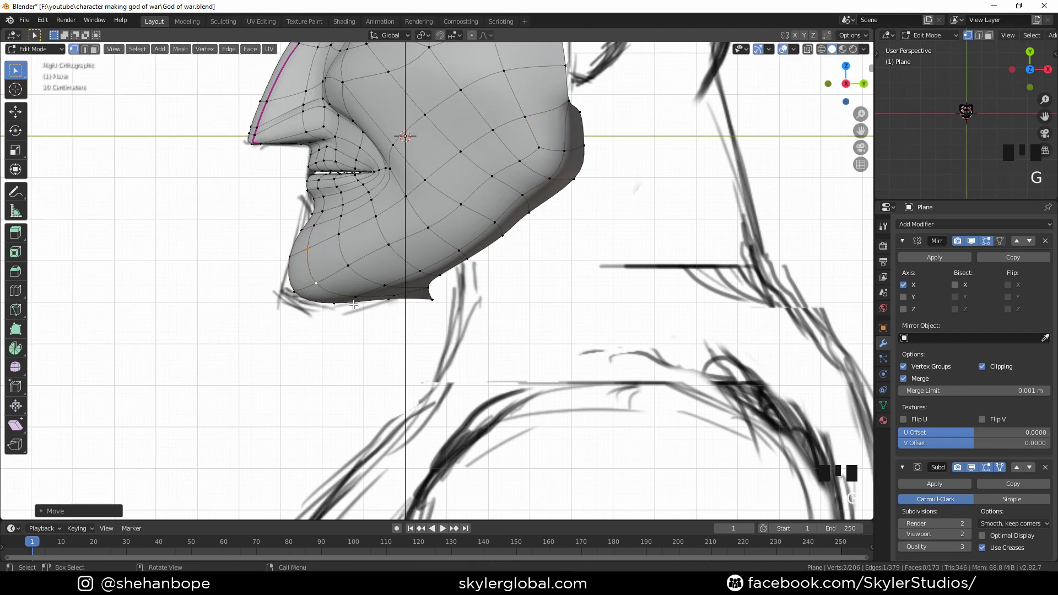
Step: Move the protruding rear vertices of the under-chin faces up so they sit along the jawline
middle_drag(539, 324, 16, 347)
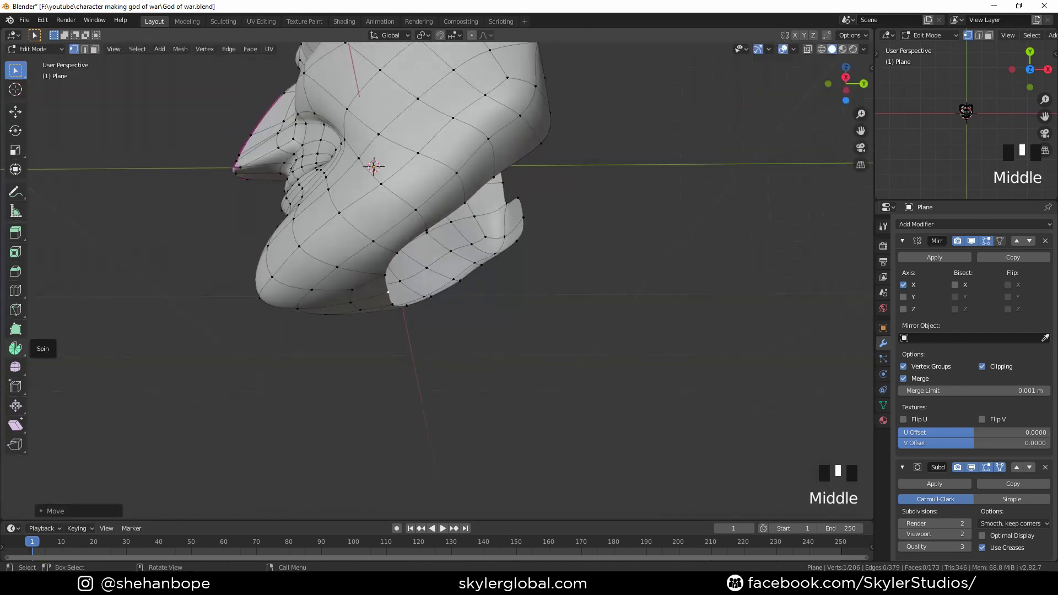
click(384, 277)
middle_drag(384, 277, 437, 275)
key(KP_3)
key(g)
right_click(434, 295)
key(KP_3)
scroll(344, 265, down, 1)
key(g)
click(436, 265)
key(g)
click(462, 259)
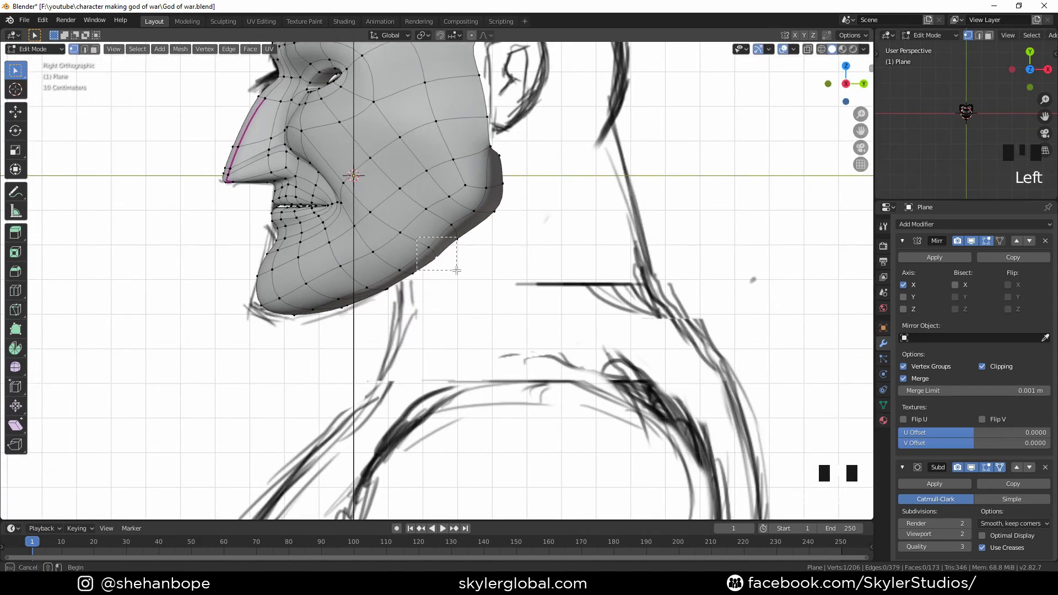
Step: Edge-slide the vertex pairs along the middle of the lower jawline to space them more evenly
drag(456, 269, 422, 243)
key(g)
key(g)
click(487, 305)
key(g)
key(g)
click(441, 297)
key(g)
key(g)
click(478, 259)
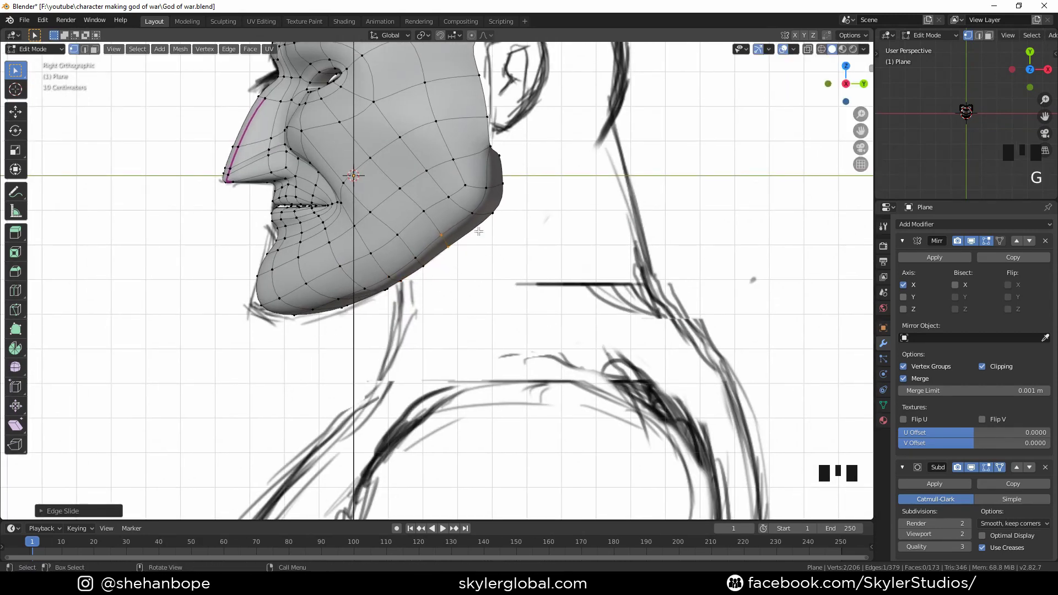
Step: Slide and move the jaw-corner vertices and the adjoining jawline vertices to smooth the curve of the jaw
drag(464, 199, 510, 230)
key(g)
key(g)
click(502, 240)
drag(475, 172, 521, 200)
key(g)
click(527, 220)
drag(404, 244, 439, 280)
key(g)
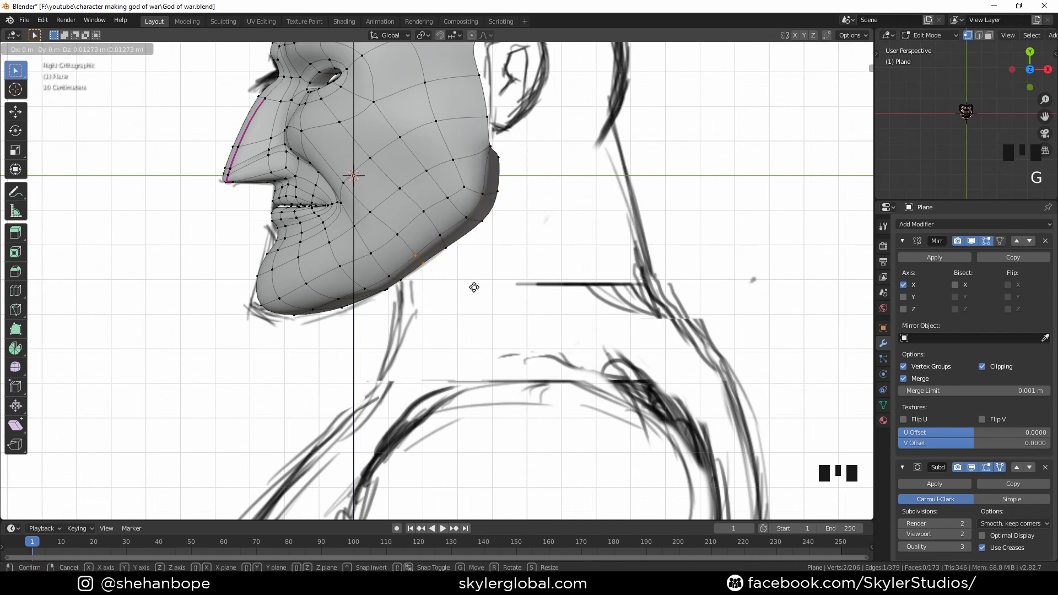
click(472, 286)
key(g)
click(421, 280)
Step: Extrude the top vertex of the rear jaw strip upward to the earlobe and fill a face with the neighbouring jaw-edge vertices
shift+middle_drag(427, 259, 414, 314)
shift+middle_drag(500, 187, 453, 254)
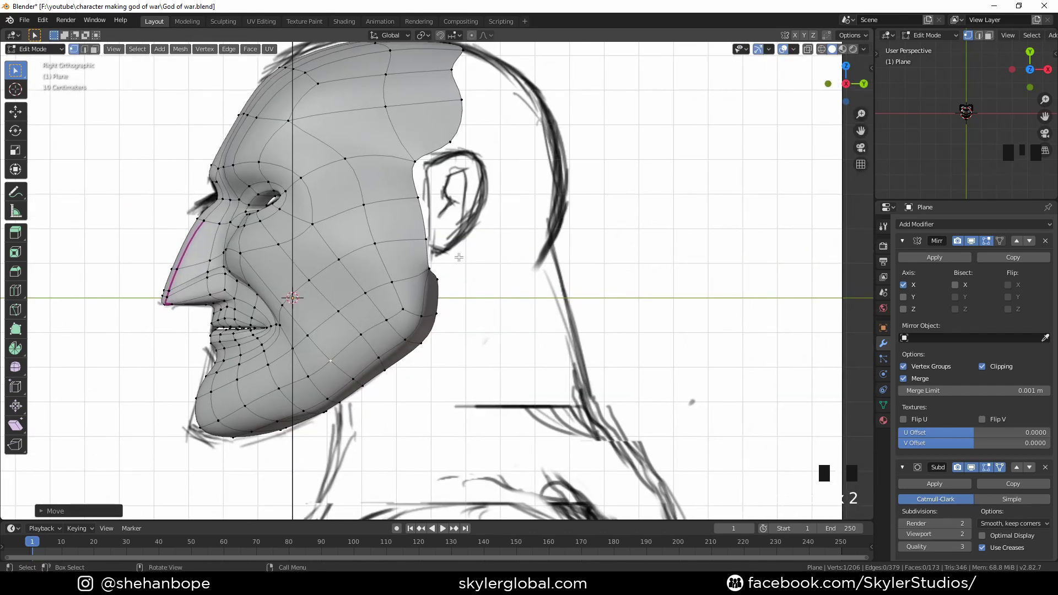
click(444, 280)
key(e)
click(456, 256)
shift+click(440, 279)
shift+click(430, 270)
shift+click(427, 239)
key(f)
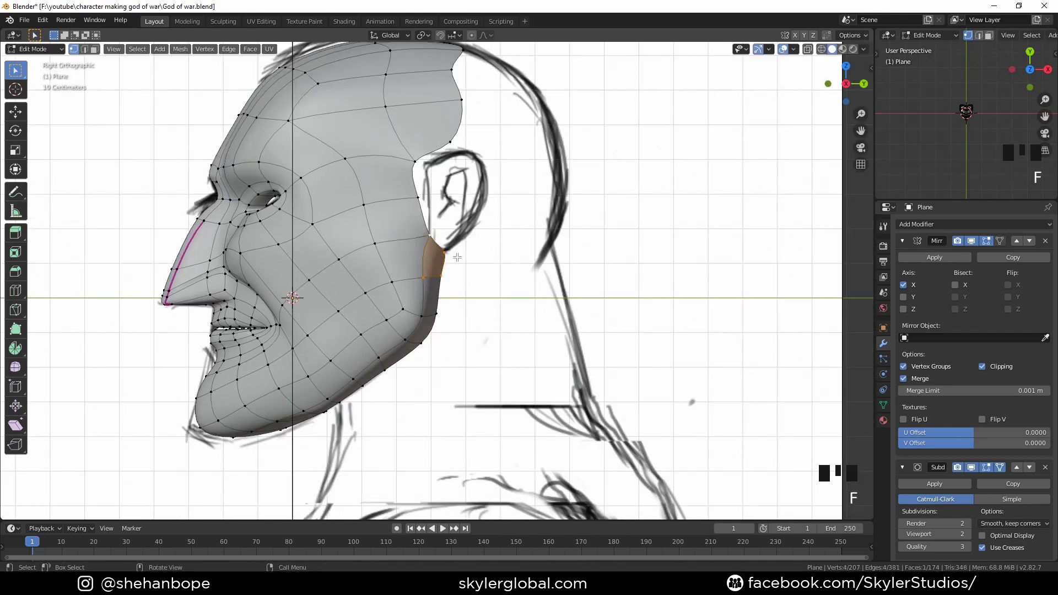
Step: Move the vertices of the new face below the earlobe so the jaw's rear edge meets the sketched ear
key(g)
click(430, 278)
key(g)
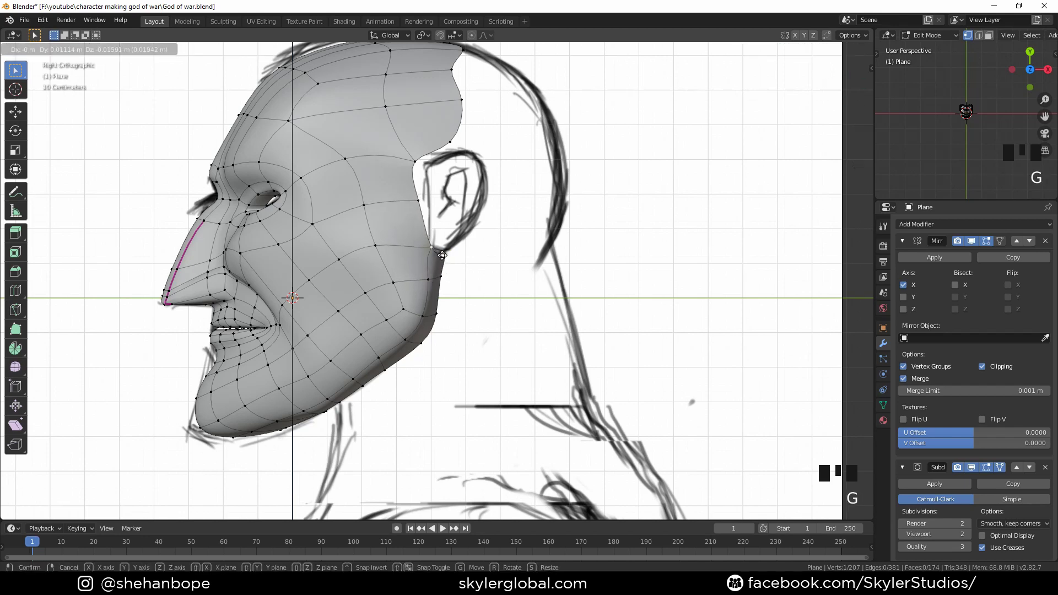
click(439, 254)
shift+middle_drag(439, 254, 455, 304)
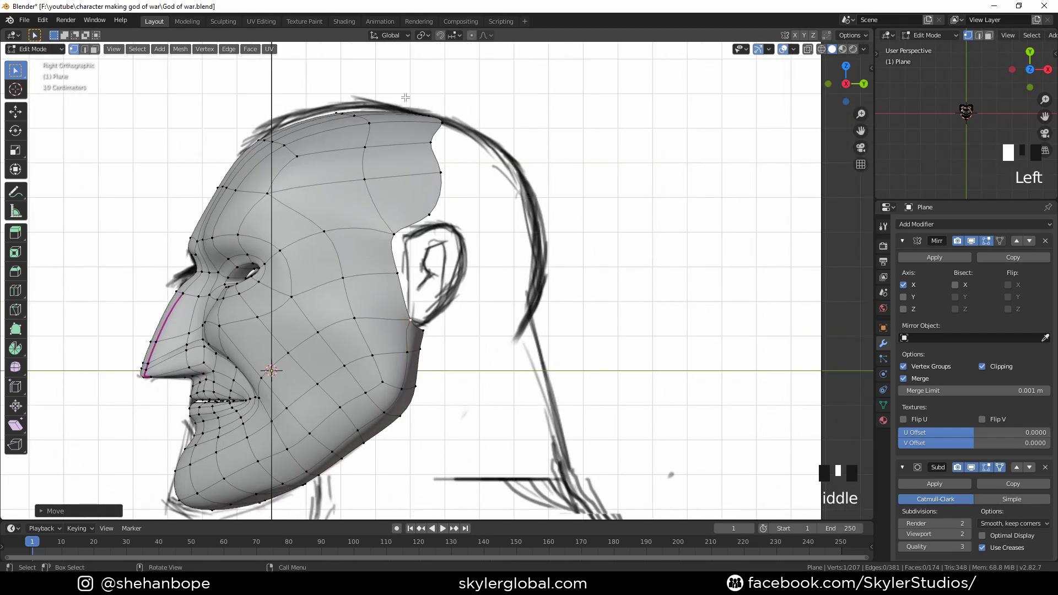
Step: Rotate the rear crown edge and move the crown vertices so the top of the skull follows the sketch outline
drag(406, 98, 479, 126)
key(r)
click(580, 220)
drag(322, 95, 385, 132)
key(g)
click(381, 126)
drag(403, 96, 477, 138)
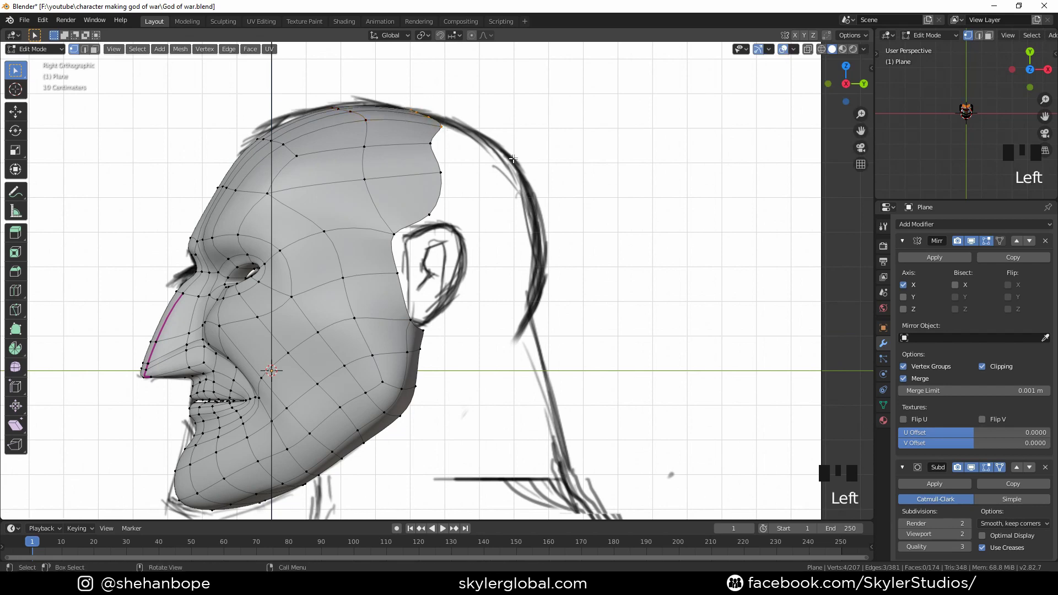
key(r)
click(512, 160)
Step: Scale the rear crown edge along the Y axis until its vertices lie in a straight line
key(KP_7)
key(s)
key(z)
right_click(593, 503)
key(s)
key(x)
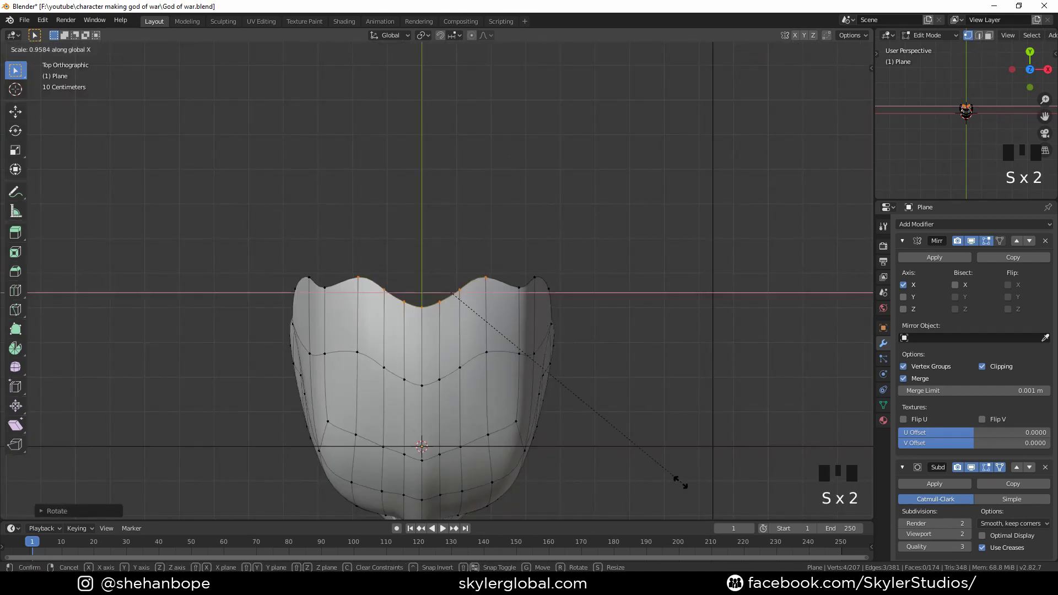
key(s)
key(y)
click(451, 309)
key(KP_3)
key(KP_7)
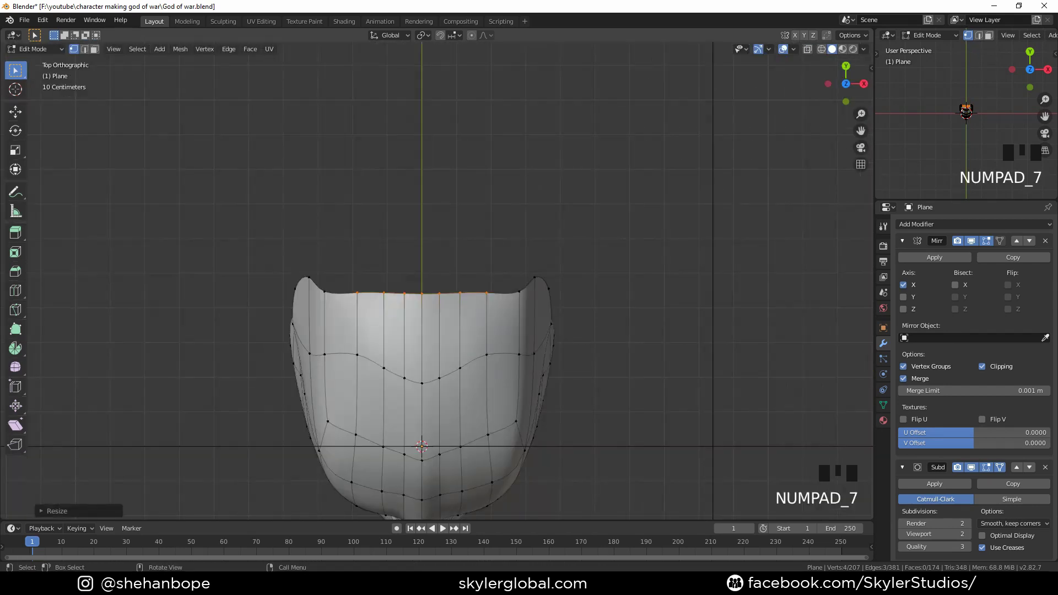
Step: Extrude the central rear crown edge backward and move it down onto the sketched skull outline
drag(350, 270, 461, 303)
key(e)
click(605, 275)
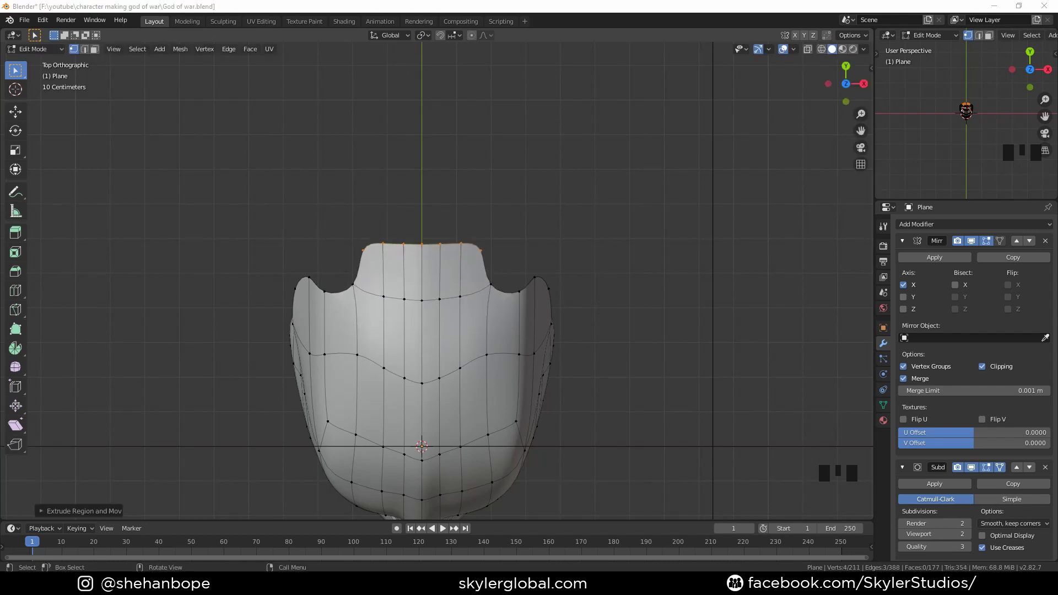
key(KP_3)
key(g)
click(538, 230)
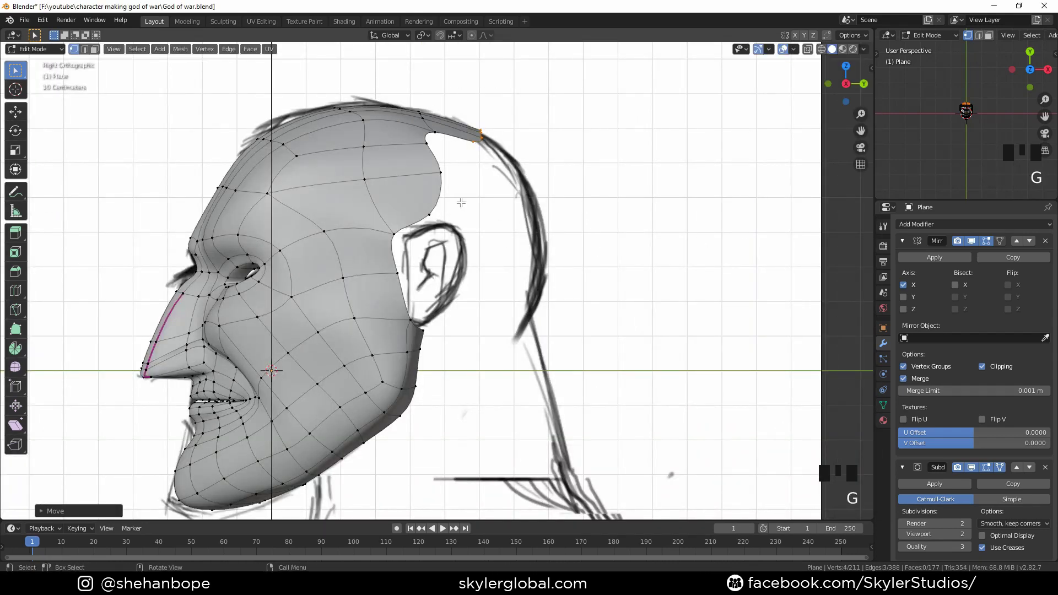
Step: Extrude the side edge beside the crown strip backward, rotate it, and fill the gap between them with a face
shift+click(428, 145)
key(e)
key(r)
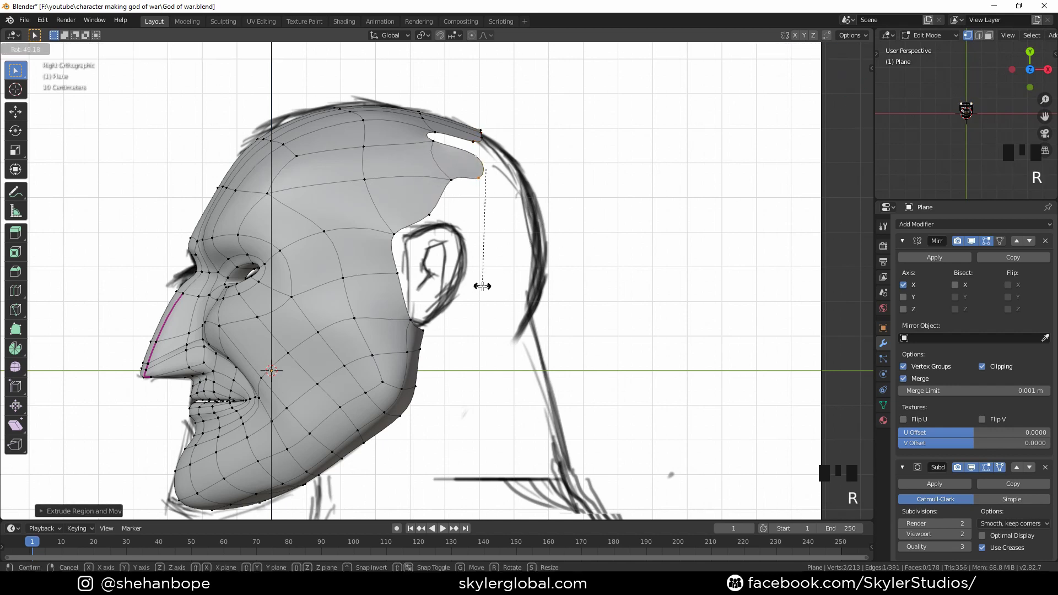
click(461, 134)
key(2)
key(f)
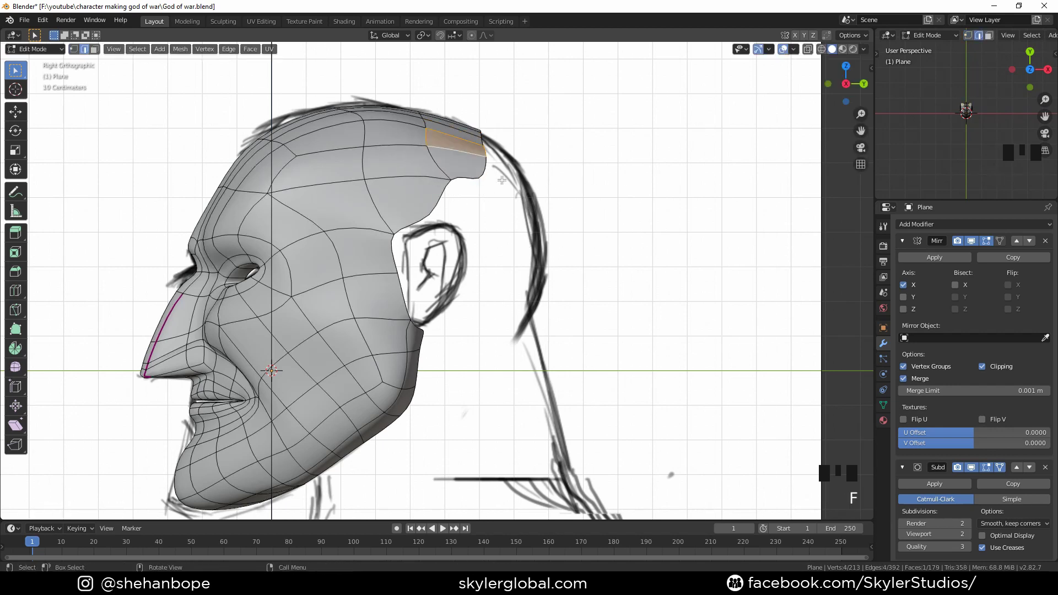
Step: Extrude the four rear crown edge vertices down along the back of the skull and rotate them to match the sketch
key(1)
middle_drag(541, 159, 527, 180)
key(KP_7)
click(406, 217)
drag(406, 217, 479, 246)
key(KP_3)
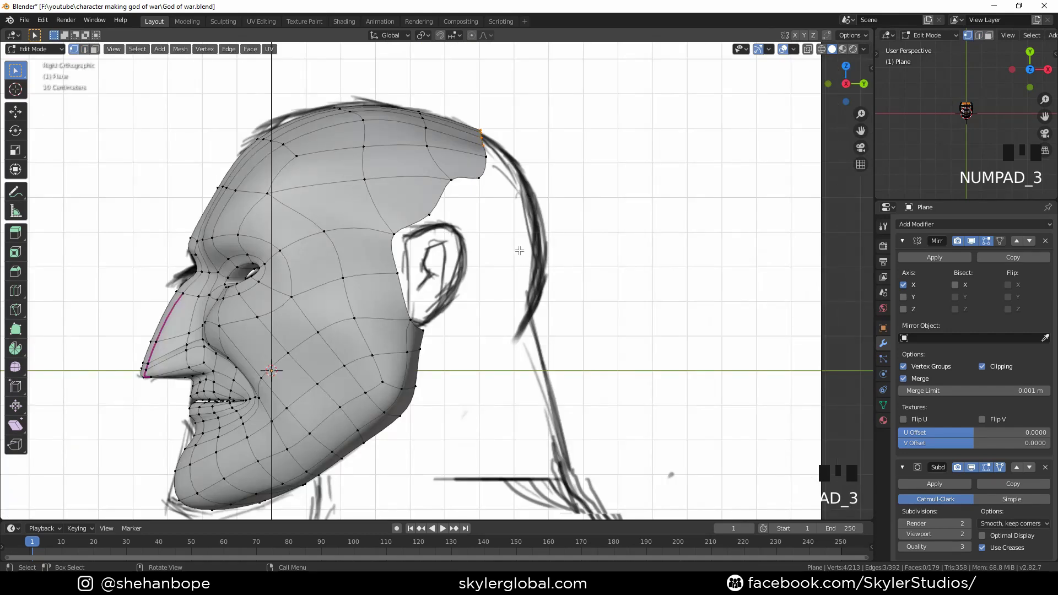
key(e)
click(694, 295)
key(r)
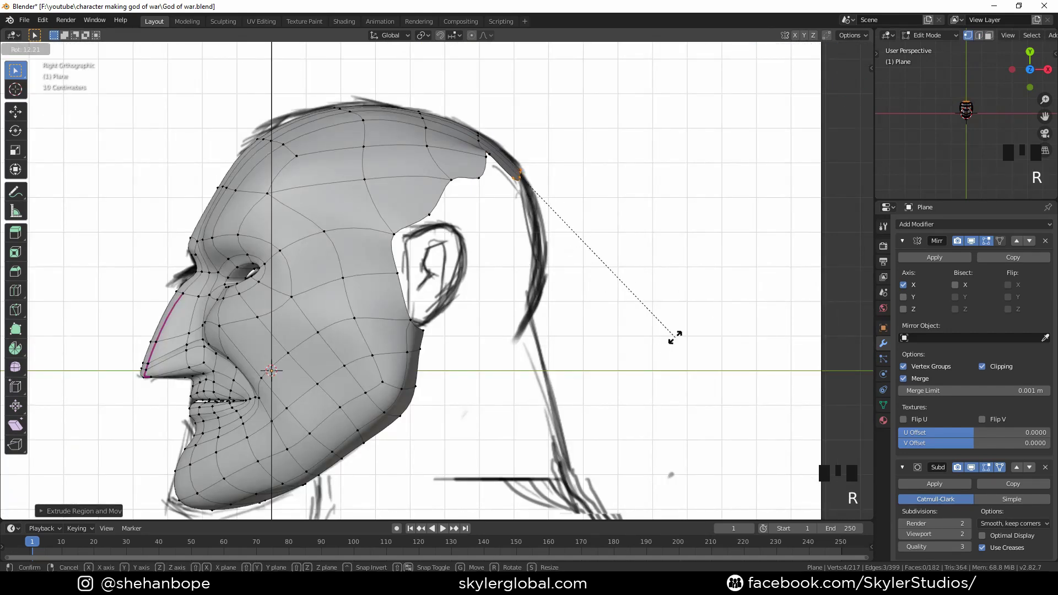
click(513, 193)
shift+middle_drag(514, 193, 523, 235)
Step: Adjust the corner vertex at the skull's rear side opening and delete the lower corner vertex of the side extrusion
click(456, 248)
key(g)
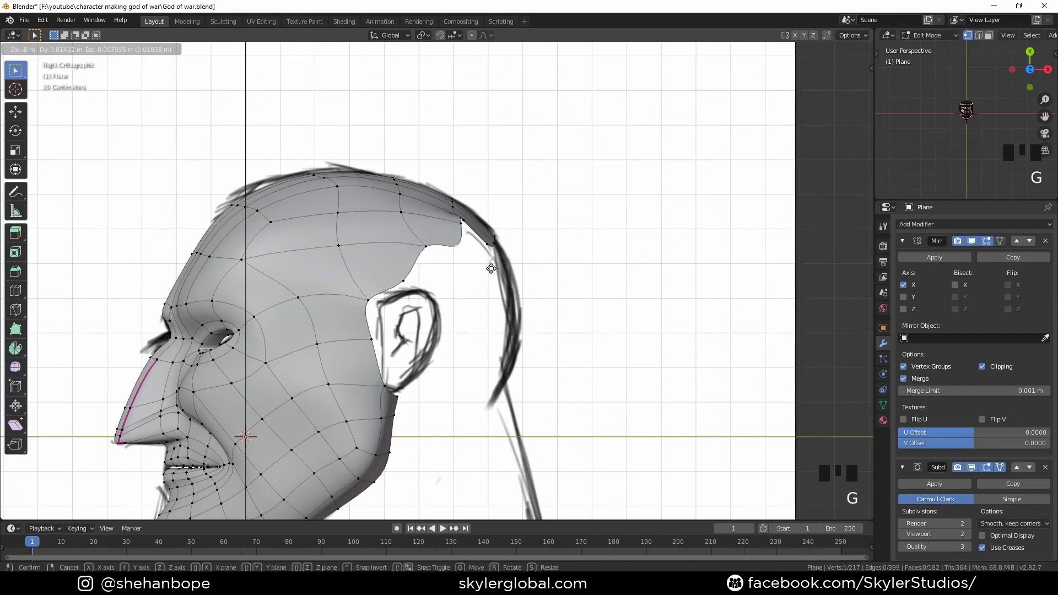
click(492, 269)
middle_drag(492, 269, 469, 300)
click(474, 285)
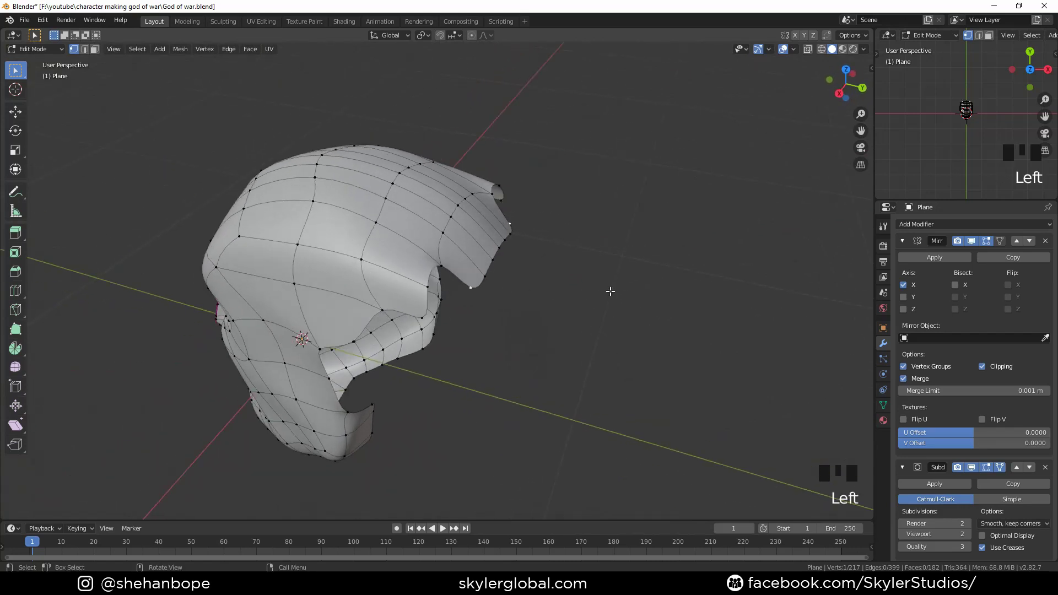
key(x)
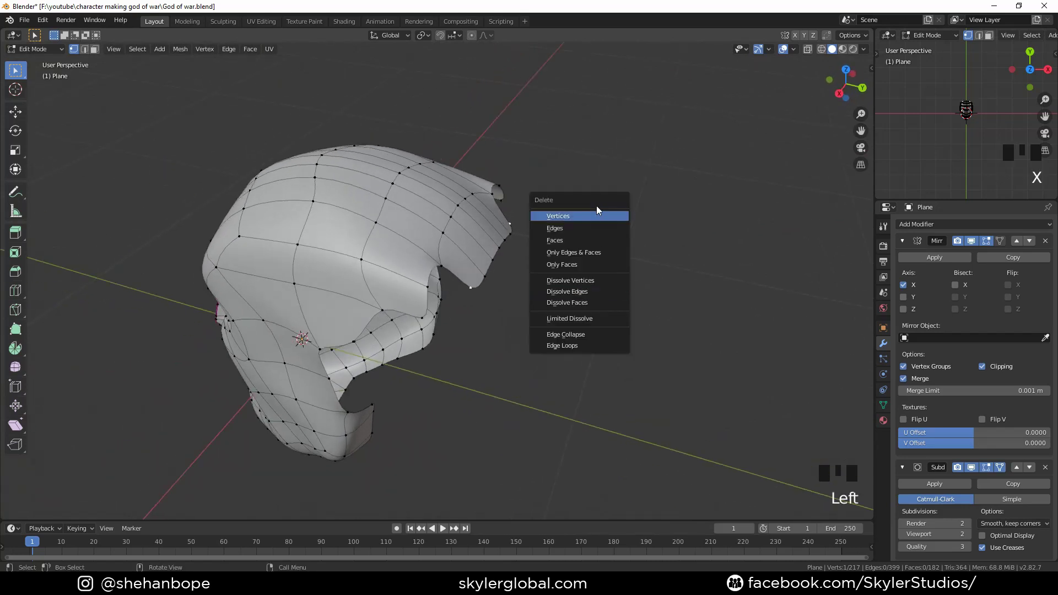
click(596, 216)
middle_drag(585, 261, 468, 265)
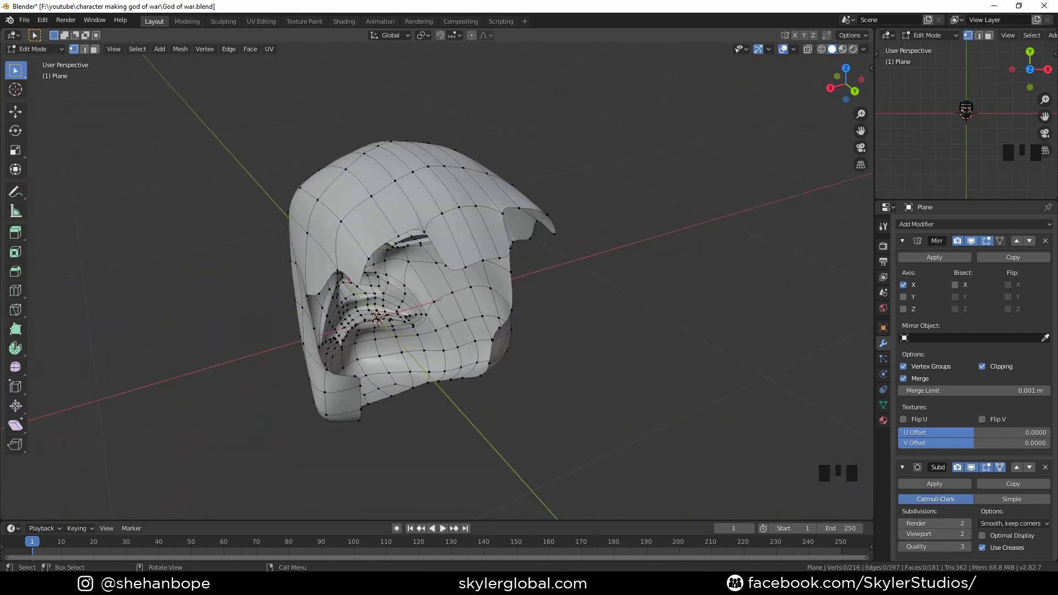
Step: Extrude a new vertex backward from the skull's side edge, position it, and fill a face with the three adjacent vertices
key(KP_3)
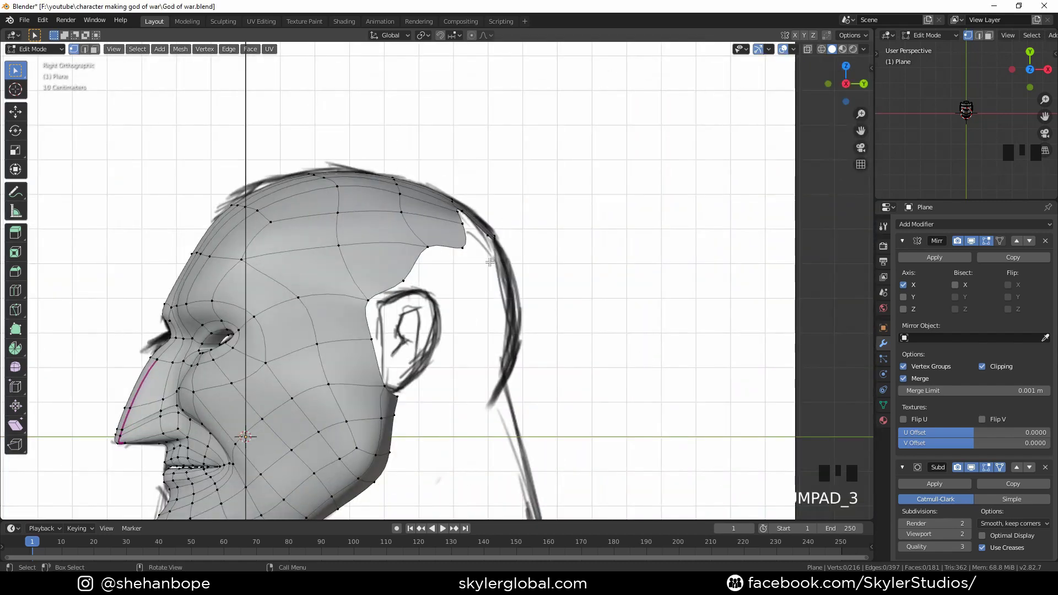
key(e)
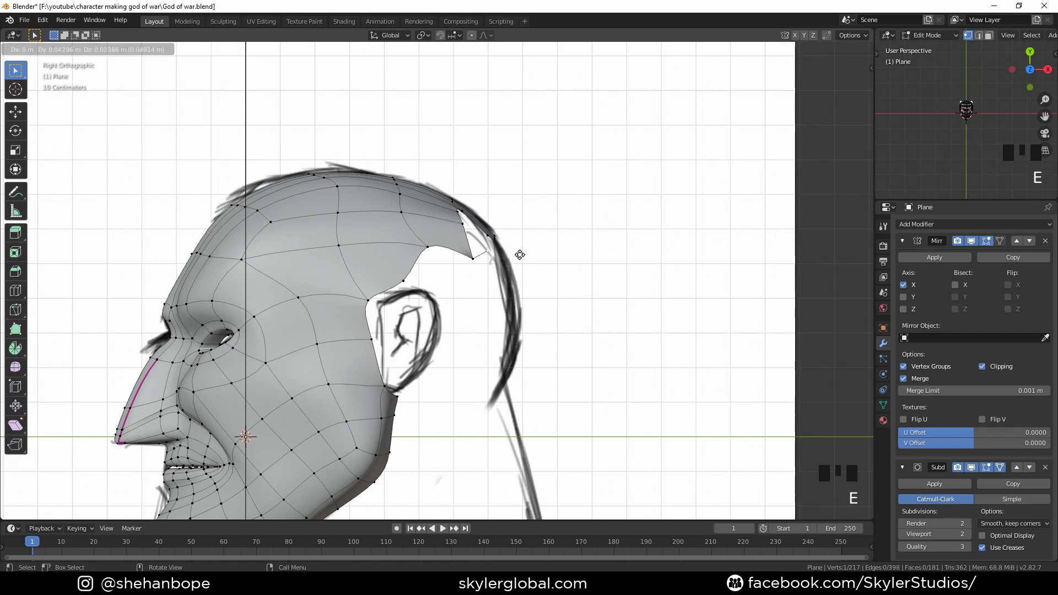
click(521, 257)
middle_drag(521, 257, 425, 287)
key(ctrl+KP_1)
key(g)
click(400, 258)
shift+click(420, 223)
shift+click(365, 245)
middle_drag(367, 246, 403, 245)
shift+click(389, 288)
middle_drag(394, 290, 441, 295)
key(f)
Step: Fill the gap between the new side face and the rear skull strip with a four-vertex face
middle_drag(542, 317, 544, 350)
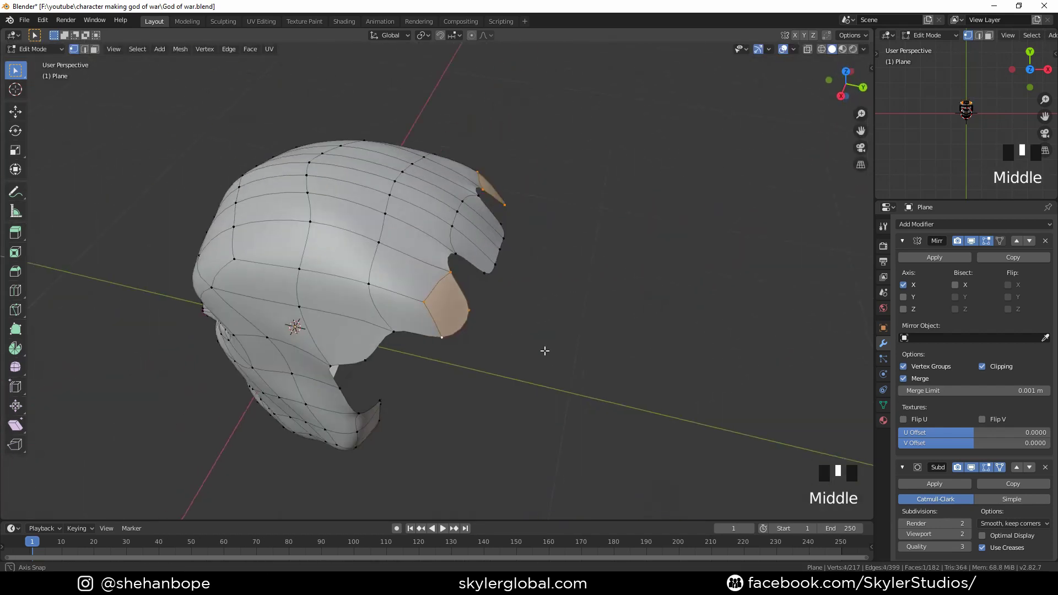
click(471, 312)
shift+click(492, 281)
shift+click(462, 256)
shift+click(450, 268)
key(f)
mouse_move(593, 290)
middle_down()
mouse_move(461, 276)
mouse_move(582, 278)
middle_up()
Step: Move the vertices along the skull's open lower edge above and behind the ear to even out the mesh spacing
key(KP_3)
click(529, 285)
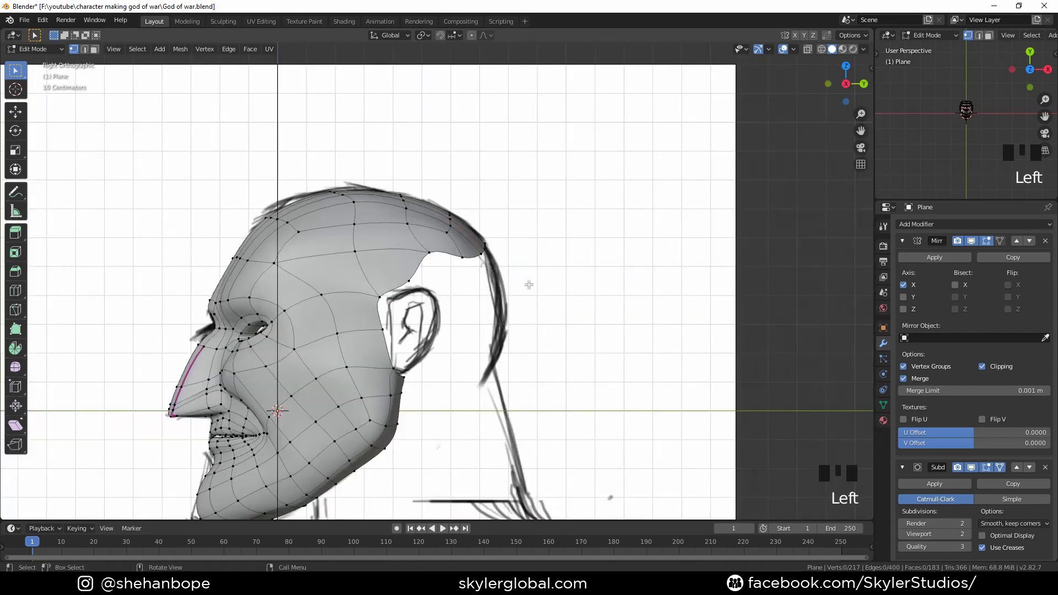
key(g)
click(413, 309)
scroll(350, 305, up, 2)
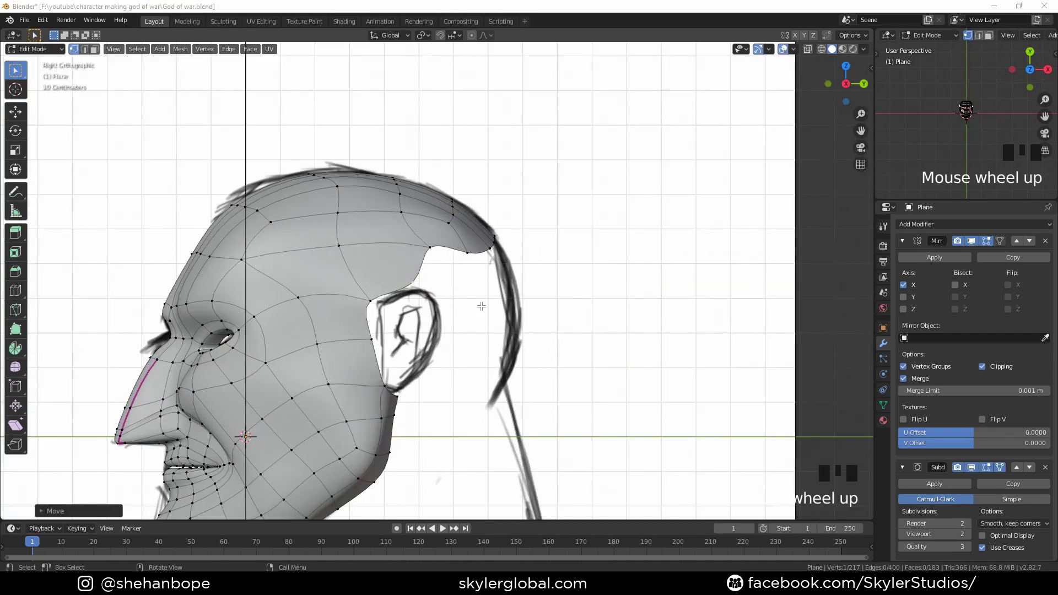
key(KP_3)
key(g)
click(470, 265)
click(470, 265)
key(g)
click(479, 264)
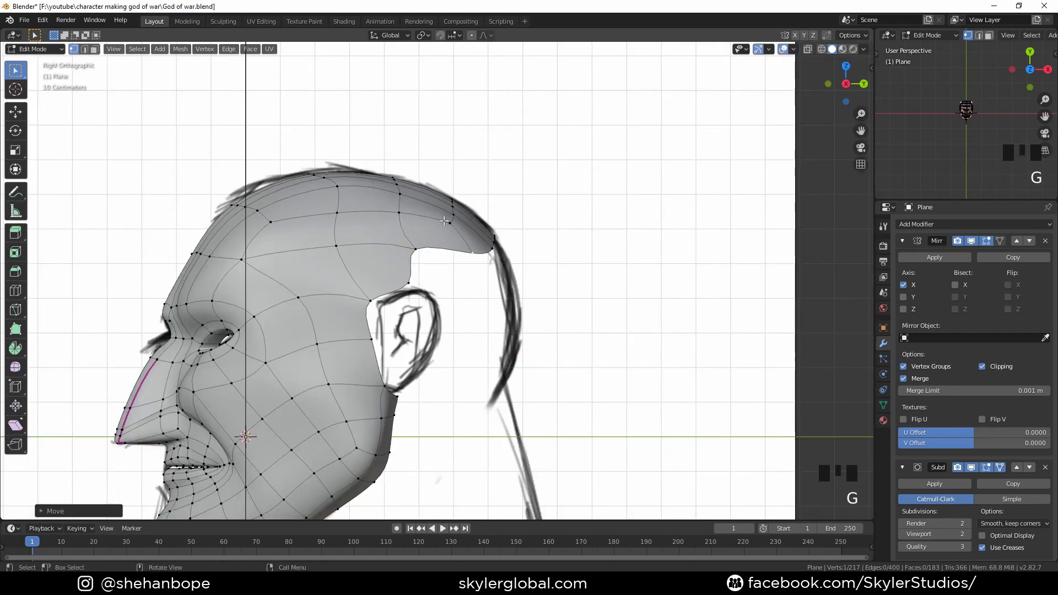
Step: Extrude a new vertex backward from the skull's open edge above the ear and fill a face with the adjacent vertices
shift+middle_drag(404, 205, 397, 171)
click(411, 256)
key(e)
click(463, 259)
shift+click(465, 222)
key(f)
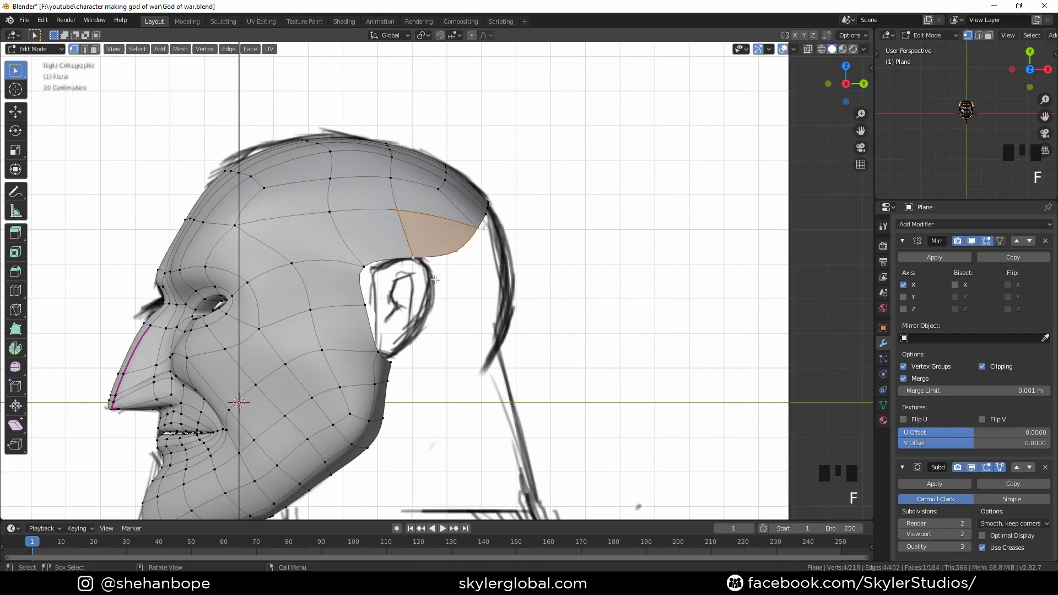
Step: Move the new face's lower rear corner vertex backward to square off the side panel above the ear
click(490, 276)
key(g)
click(512, 281)
key(g)
Step: Extrude the side panel's lower edge down behind the ear and position its bottom vertices along the ear outline
click(449, 259)
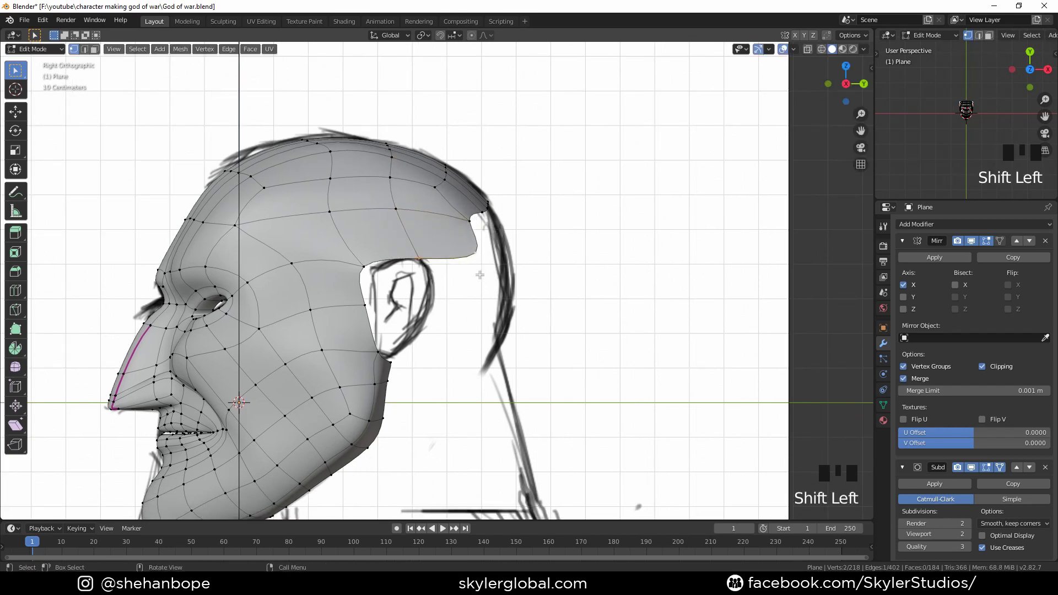
key(e)
click(461, 354)
click(485, 268)
key(g)
click(463, 269)
shift+middle_drag(445, 320, 453, 254)
shift+click(469, 256)
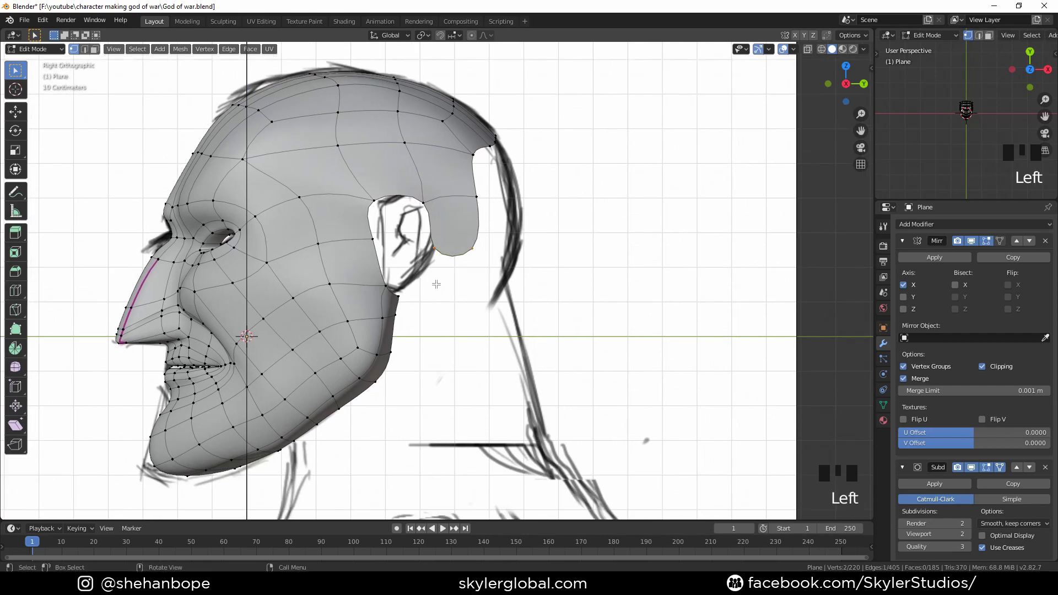
key(g)
click(450, 275)
Step: Extrude the rear skull edge downward along the sketch outline
alt+click(506, 146)
key(e)
click(559, 260)
Step: Select the vertex row above the new rear extrusion, reposition it, and scale it along Z
alt+click(496, 147)
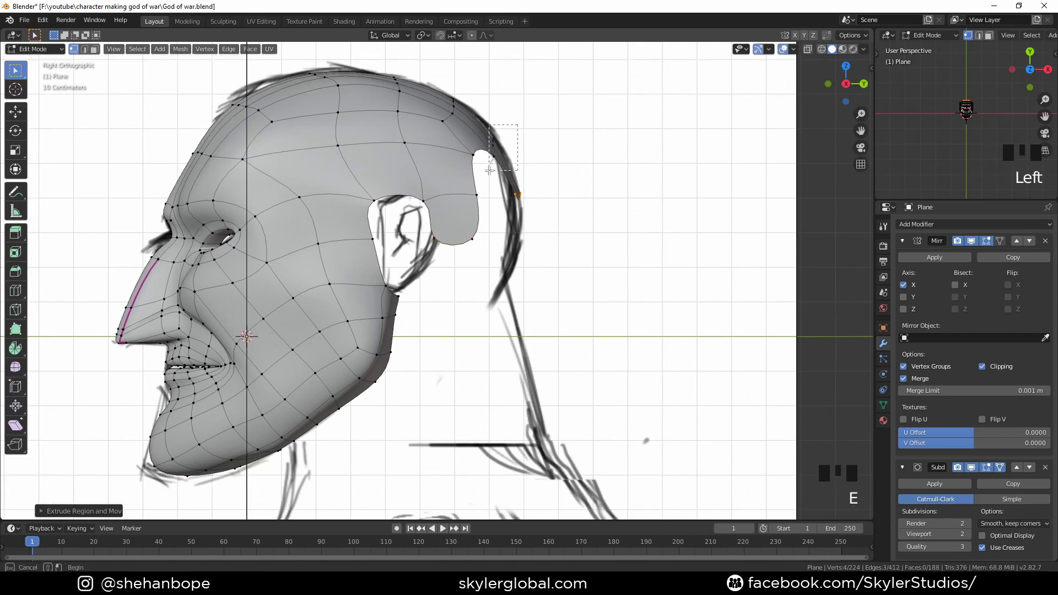
key(g)
click(565, 182)
key(s)
key(z)
right_click(397, 509)
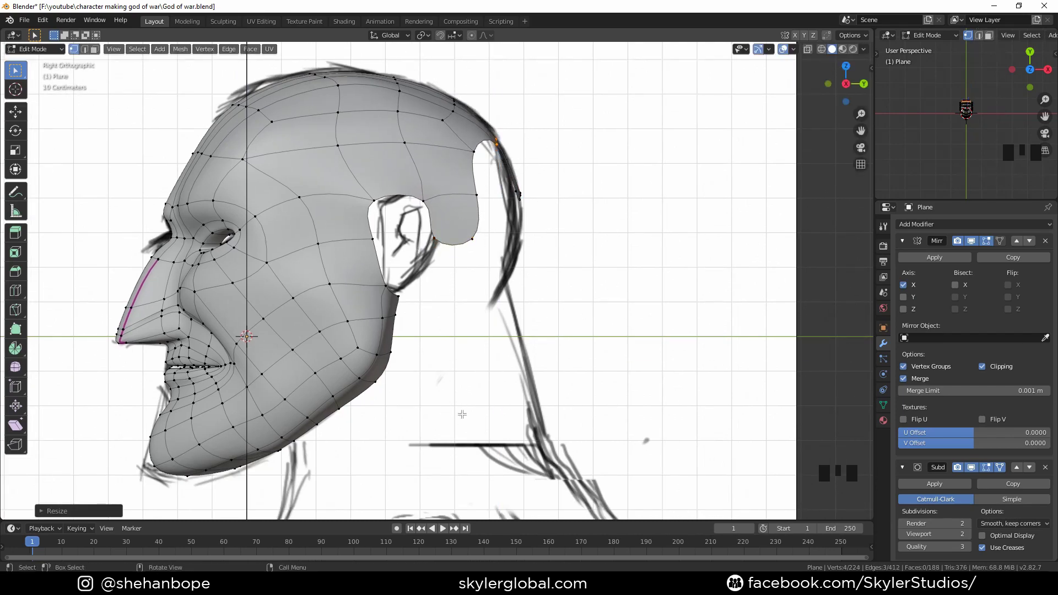
click(463, 414)
Step: Fill the gap between the side panel and the rear skull strip with a face
middle_drag(543, 234, 452, 301)
click(398, 292)
shift+click(464, 291)
key(f)
Step: Smooth the vertices around the newly joined rear skull area twice while checking the head from behind
middle_drag(427, 344, 408, 309)
key(ctrl+KP_1)
key(ctrl+KP_1)
middle_drag(422, 259, 598, 276)
right_click(647, 288)
click(647, 288)
right_click(647, 288)
click(647, 288)
Step: Select the vertices of the rear skull strip in side view, smooth them twice, and move them toward the sketch outline
key(KP_3)
drag(543, 123, 471, 214)
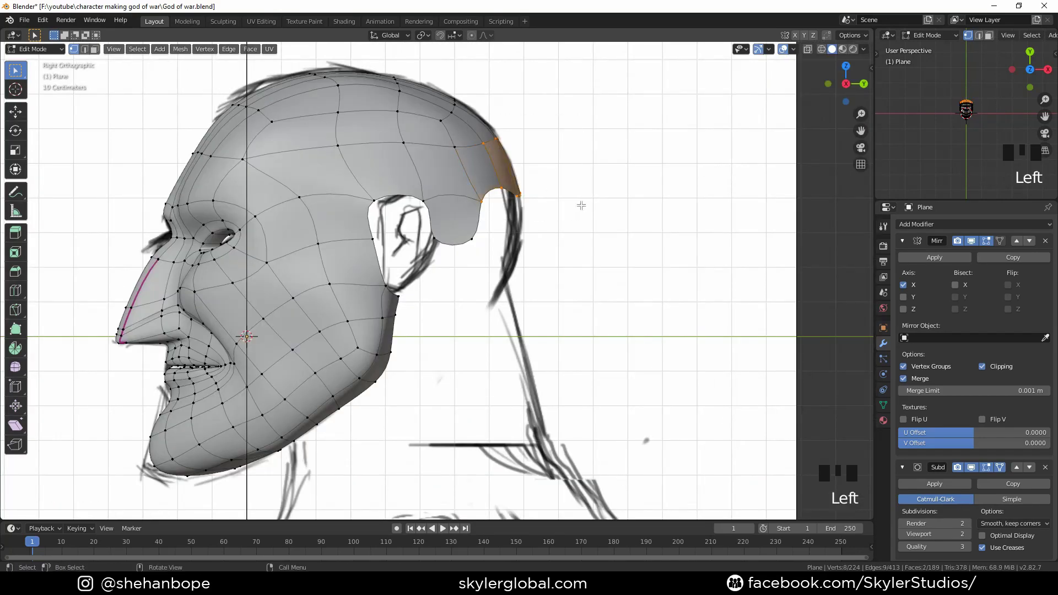
right_click(668, 211)
click(668, 211)
right_click(668, 212)
click(668, 211)
key(g)
click(567, 208)
Step: Move the rear skull and upper back vertex groups to fit the sketched head contour
drag(544, 125, 462, 196)
key(g)
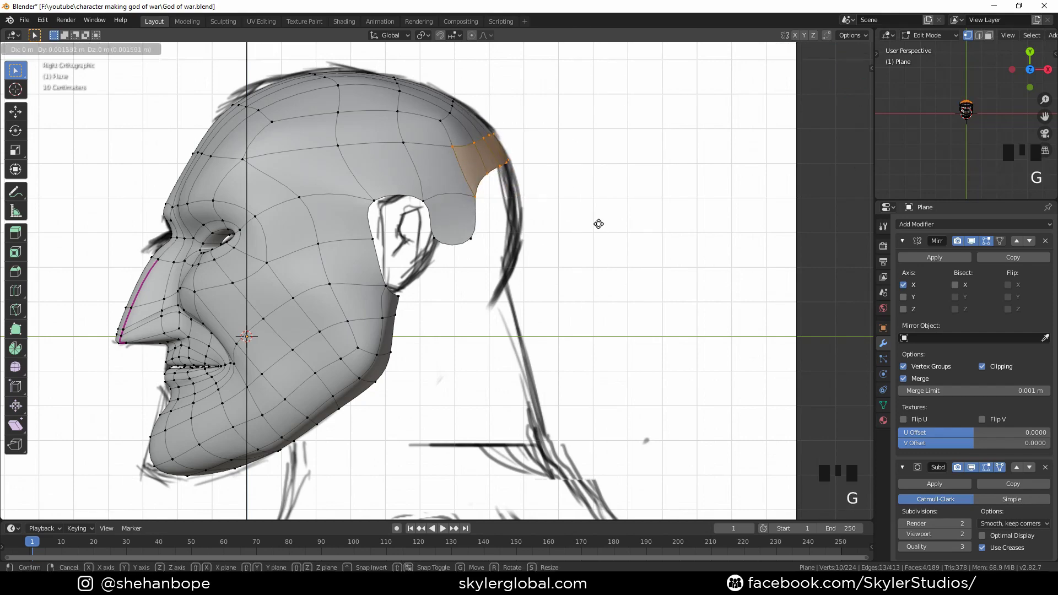
click(601, 224)
drag(485, 86, 444, 120)
key(g)
click(449, 114)
Step: Move the vertex groups at the upper forehead and the crown to match the sketched skull outline
shift+middle_drag(381, 121, 394, 147)
drag(231, 117, 300, 157)
key(g)
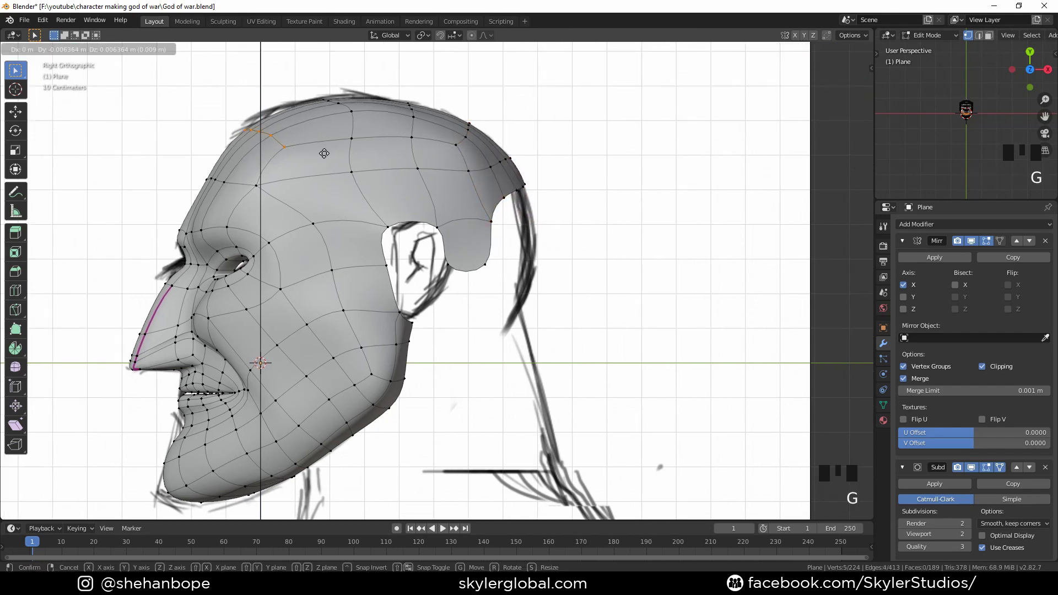
click(322, 152)
click(416, 143)
drag(393, 91, 432, 125)
key(g)
click(435, 120)
Step: Move the open vertex row at the rear skull's lower edge down along the sketch outline
scroll(589, 181, down, 1)
shift+middle_drag(590, 182, 517, 161)
drag(516, 160, 429, 186)
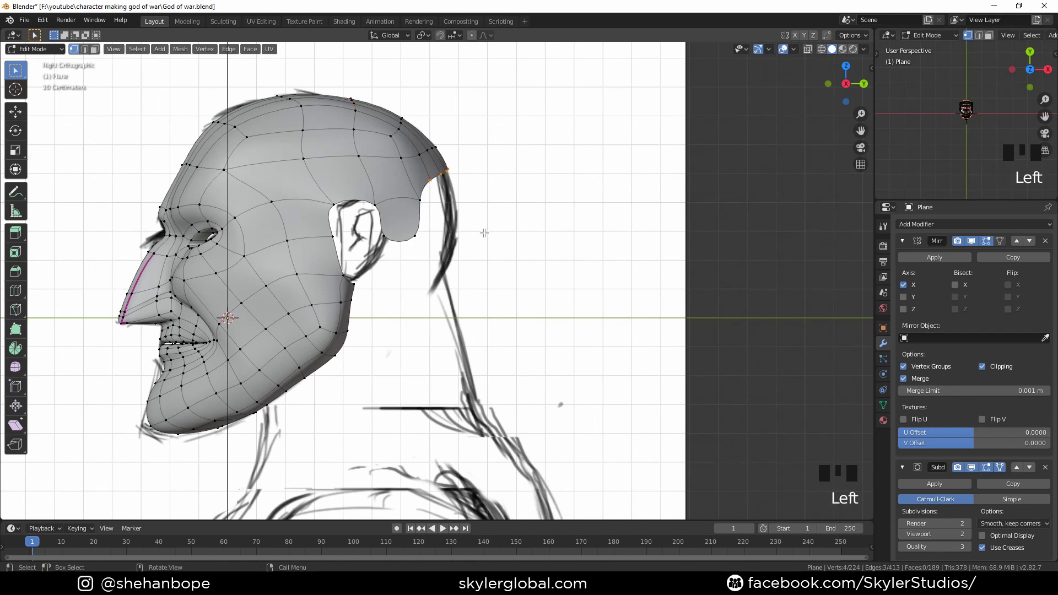
key(g)
click(481, 246)
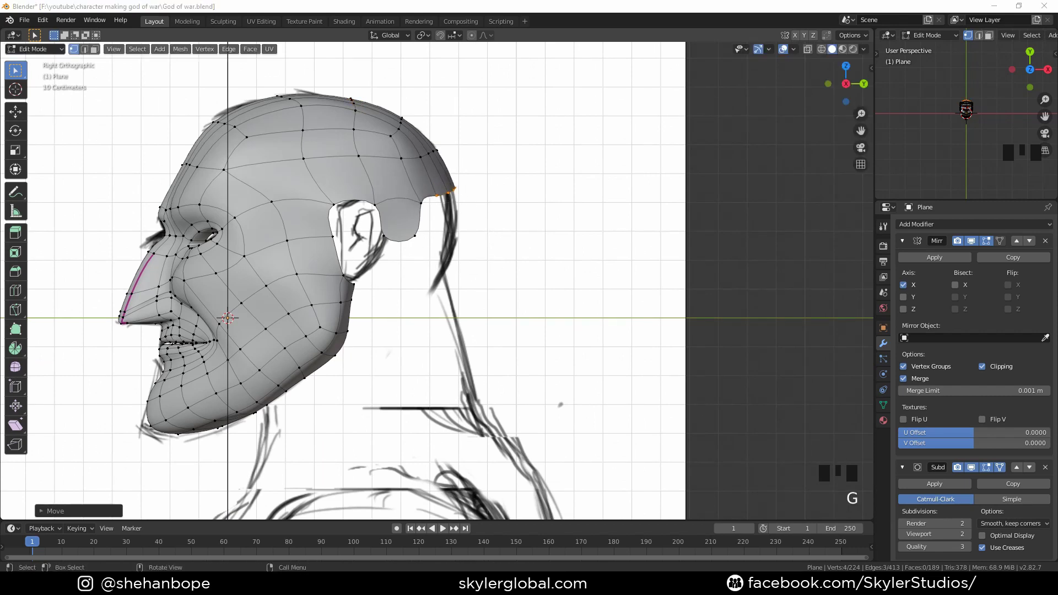
Step: Extrude the rear skull's lower vertex row further down the back of the head
scroll(518, 263, up, 1)
drag(496, 140, 428, 187)
key(e)
click(535, 296)
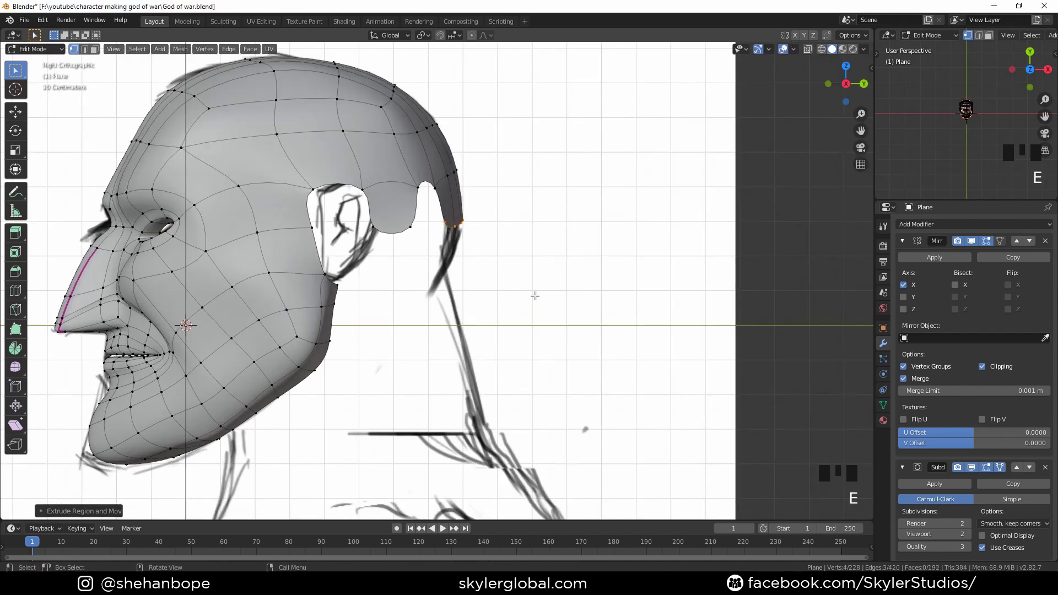
Step: Fill the gap between the panel behind the ear and the rear strip with a face, and return to vertex selection
key(2)
click(439, 207)
shift+click(418, 206)
key(f)
key(1)
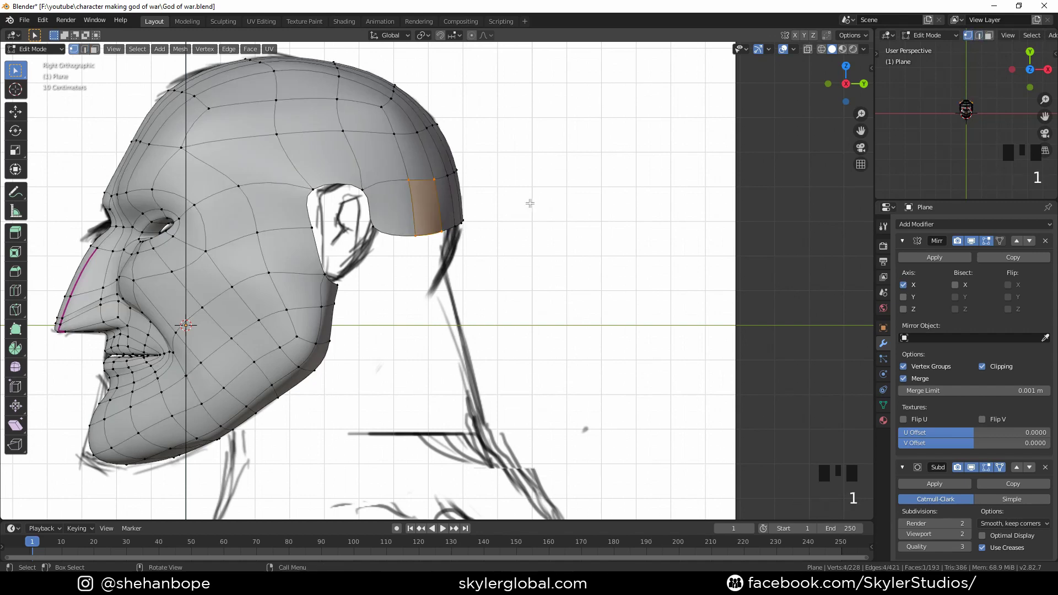
Step: Extrude the rear skull's lower edge down to the nape, rotate it, and move it onto the sketch
drag(524, 202, 401, 261)
key(e)
click(552, 364)
key(r)
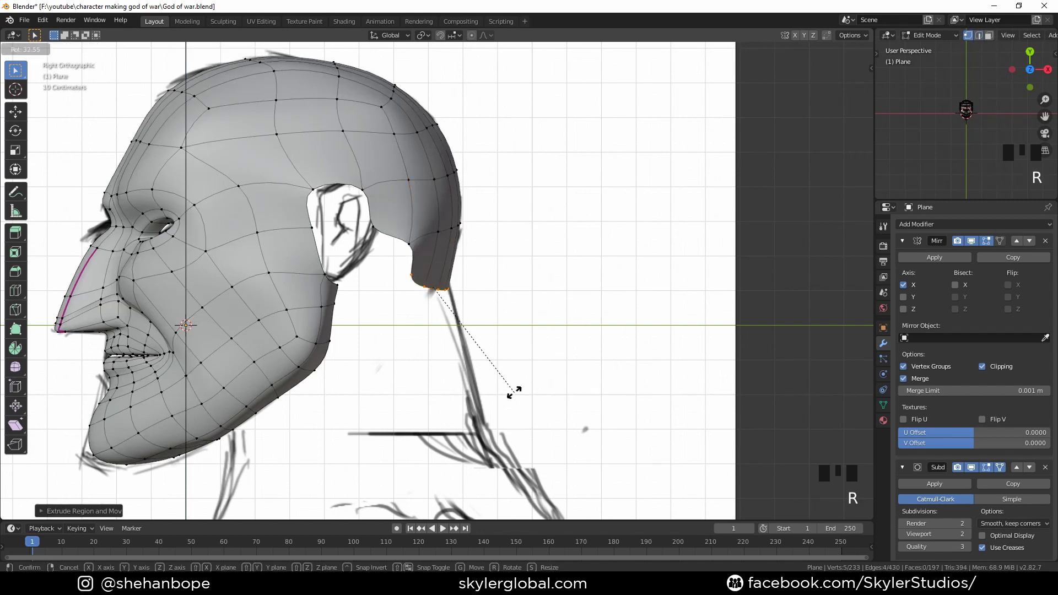
click(513, 395)
key(g)
click(506, 392)
Step: Extrude a vertex down from the panel corner behind the ear and fill a four-vertex face with the nape strip
click(374, 228)
key(e)
click(378, 323)
shift+click(404, 277)
shift+click(408, 245)
shift+click(360, 235)
key(f)
Step: Select the lower vertex row behind the ear, adjust its position, and extrude it down toward the neck
click(400, 248)
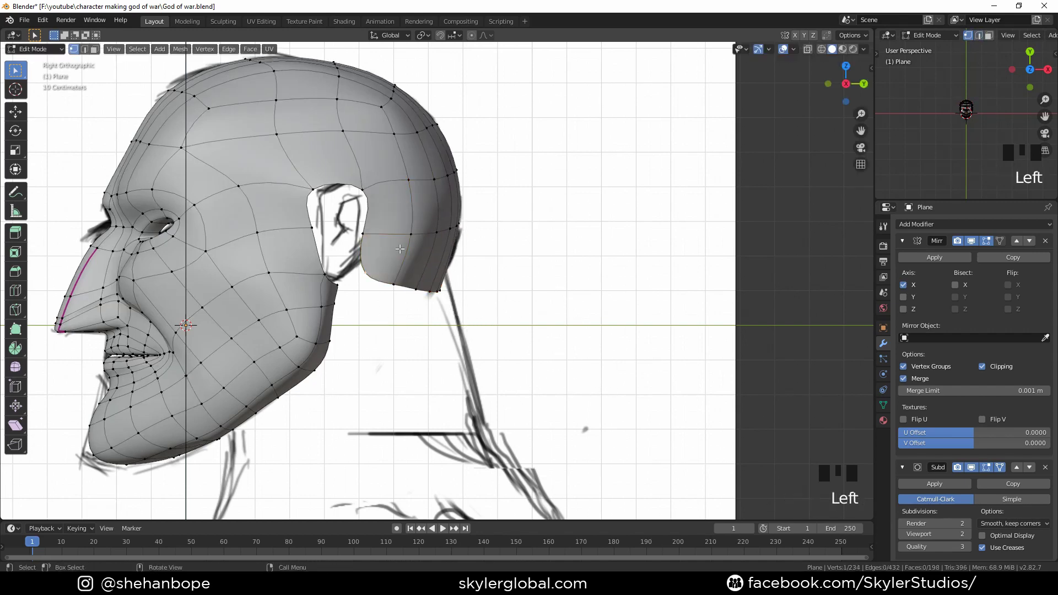
scroll(400, 249, down, 1)
drag(394, 273, 474, 314)
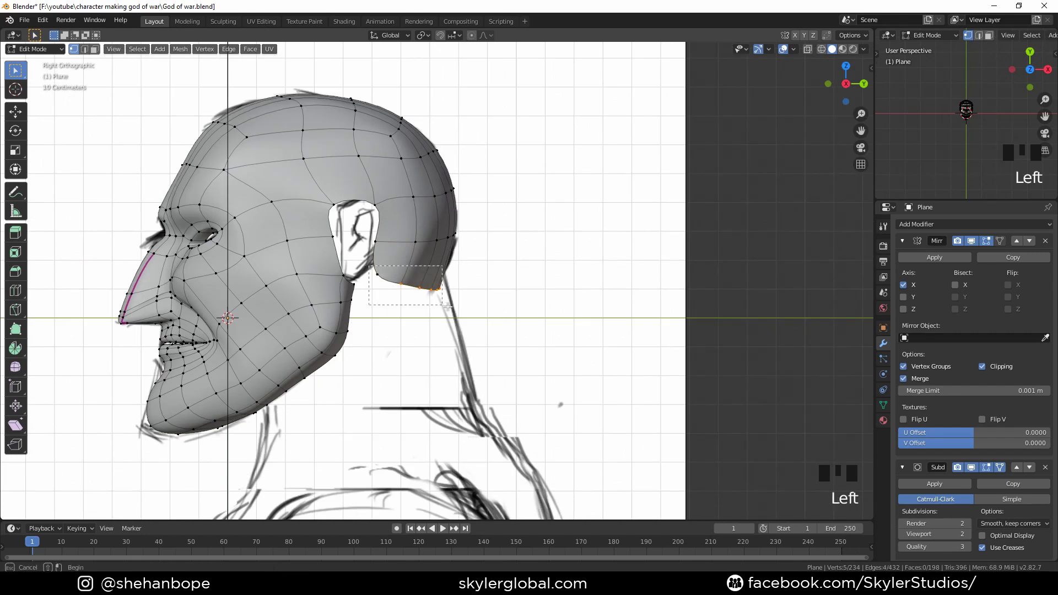
drag(447, 306, 451, 308)
shift+middle_drag(485, 332, 485, 298)
key(g)
click(494, 295)
key(e)
click(478, 361)
Step: Merge the neck strip's front vertex with the jaw corner below the ear and reposition the strip's lower edge
scroll(359, 291, up, 1)
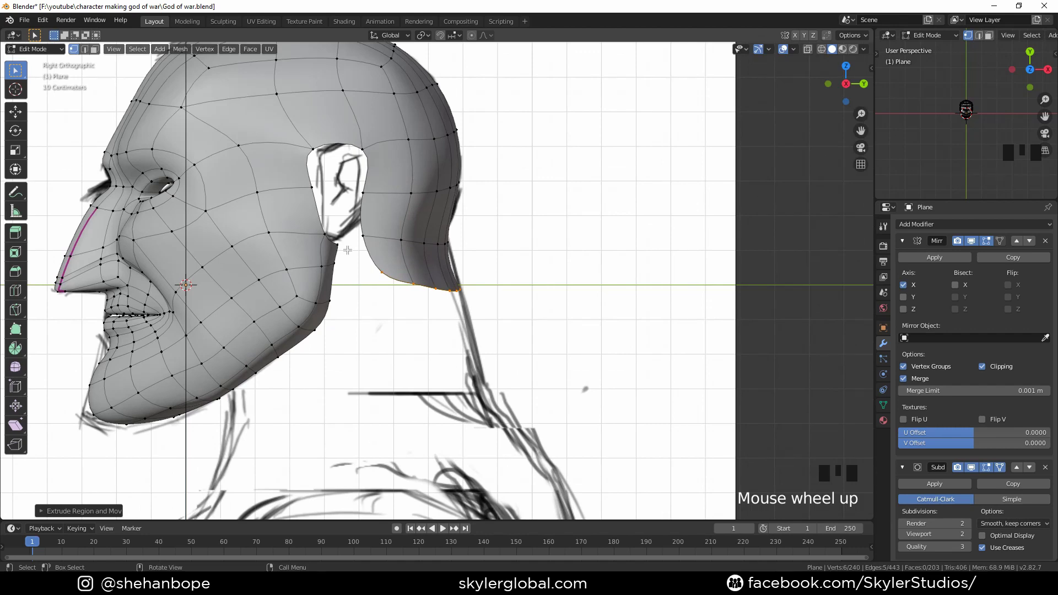
shift+click(458, 289)
key(alt+m)
click(462, 288)
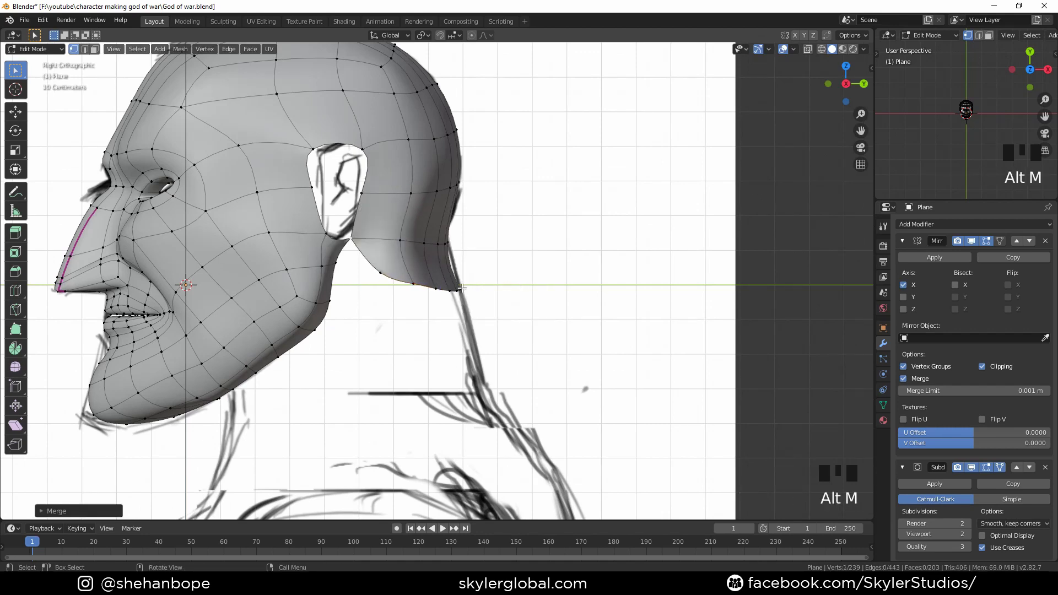
key(g)
click(387, 292)
Step: Extrude a vertex downward below the earlobe and fill a face connecting it to the neighbouring jaw and neck vertices
click(352, 275)
key(e)
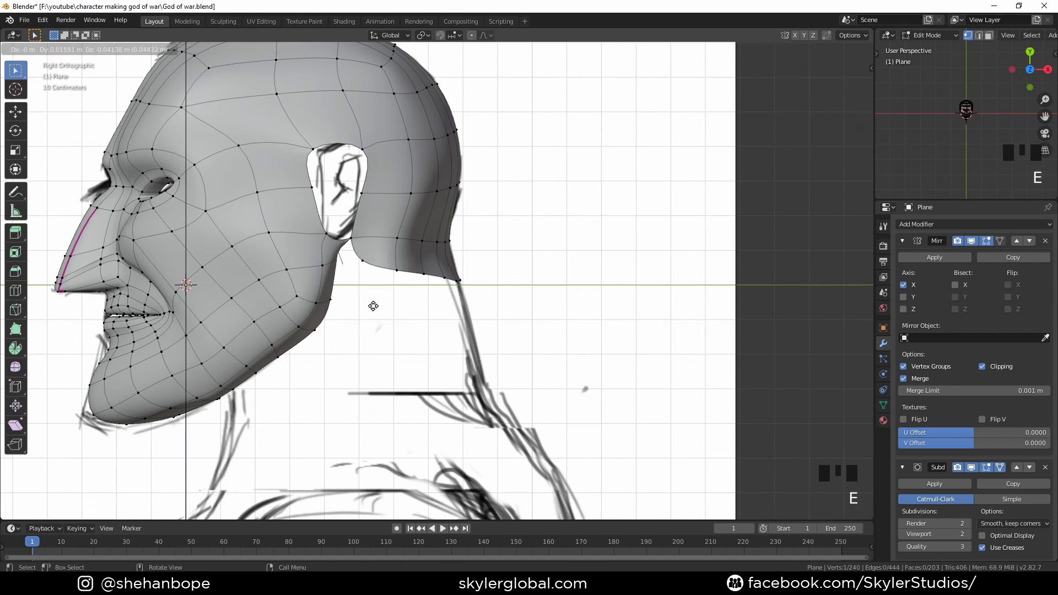
click(372, 306)
shift+click(361, 264)
shift+click(349, 245)
key(f)
key(ctrl+z)
shift+click(302, 243)
mouse_move(371, 292)
middle_down()
mouse_move(306, 246)
mouse_move(362, 307)
middle_up()
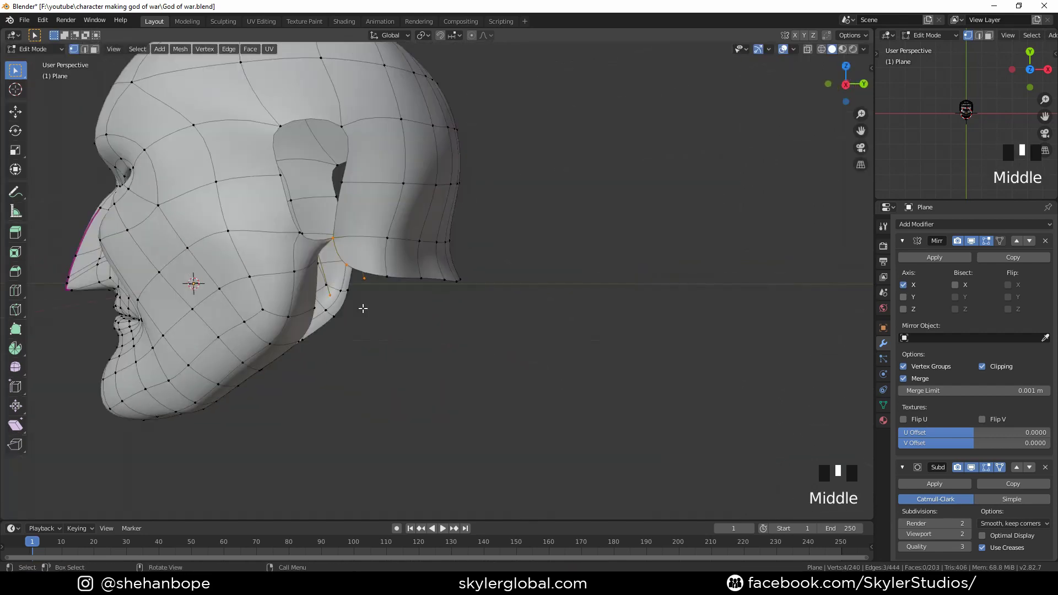
key(KP_3)
key(f)
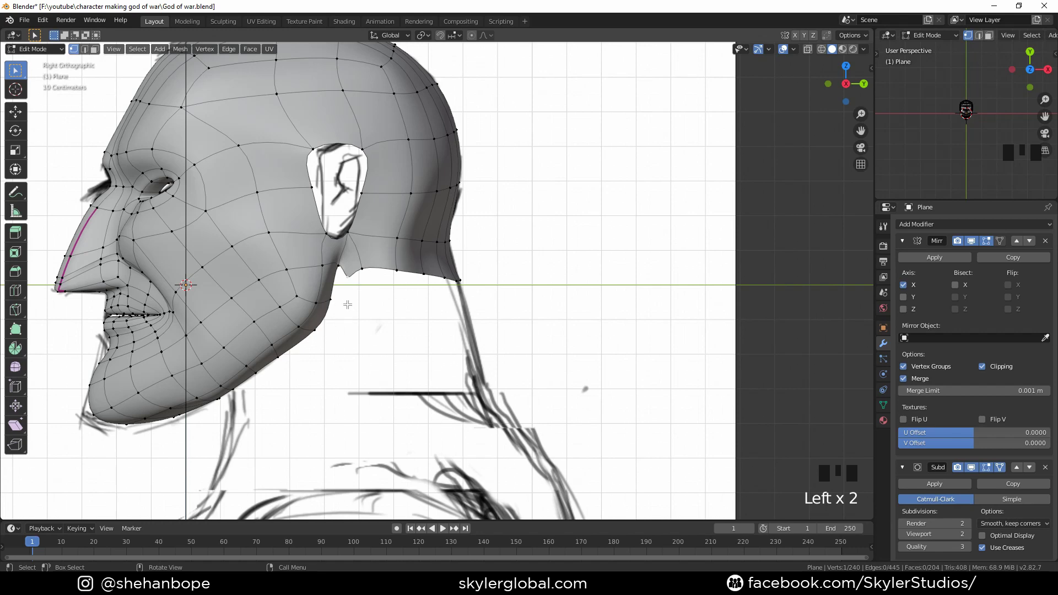
Step: Extrude the short edge below the earlobe downward, rotate it, and merge the gap vertex beside it into the jaw edge
shift+middle_drag(353, 309, 355, 283)
click(360, 271)
shift+click(364, 262)
key(e)
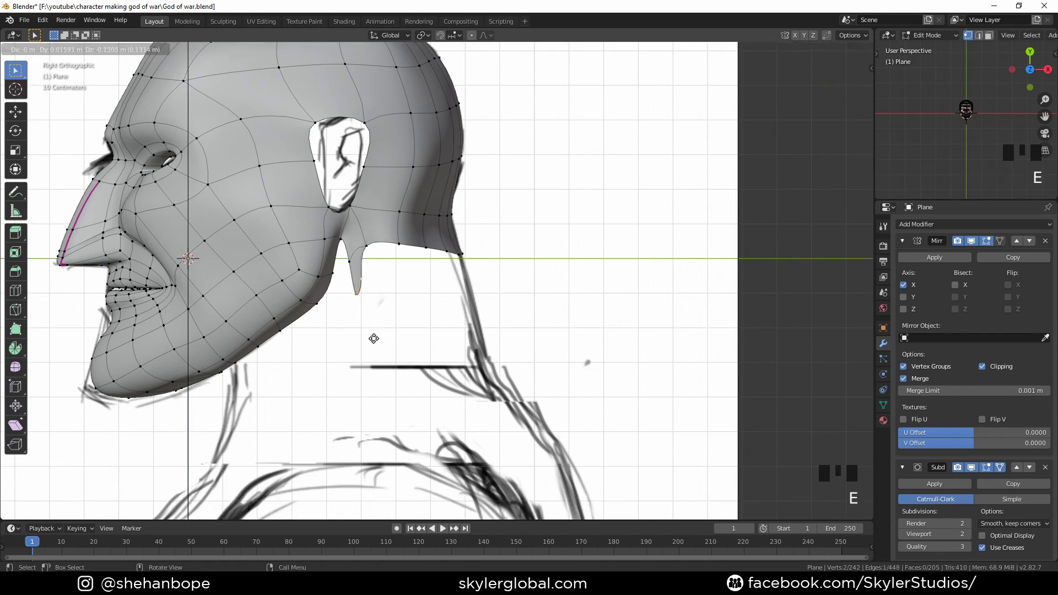
click(372, 340)
key(r)
click(358, 385)
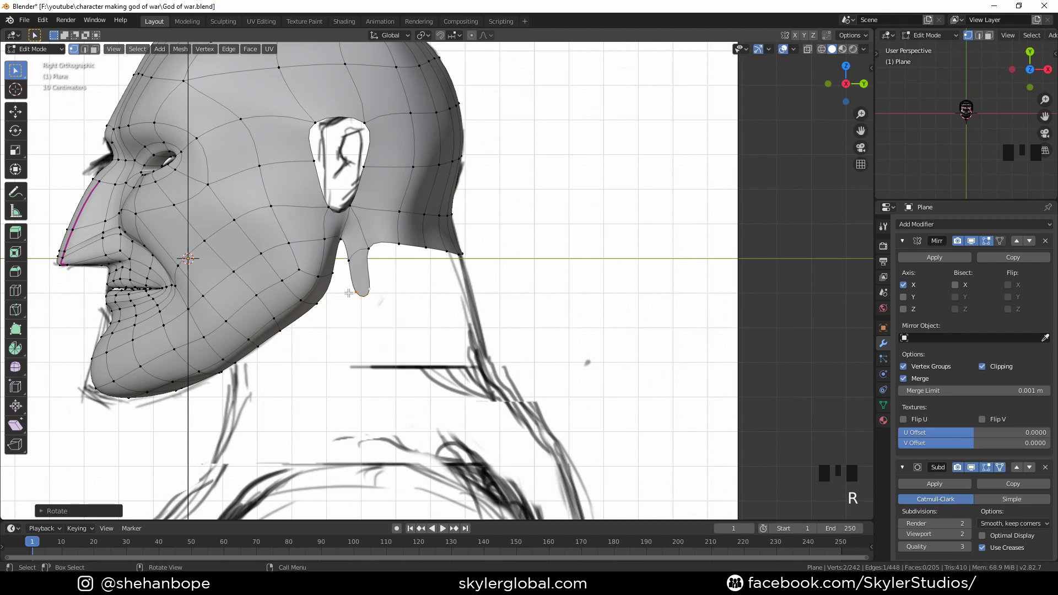
key(alt+m)
click(430, 272)
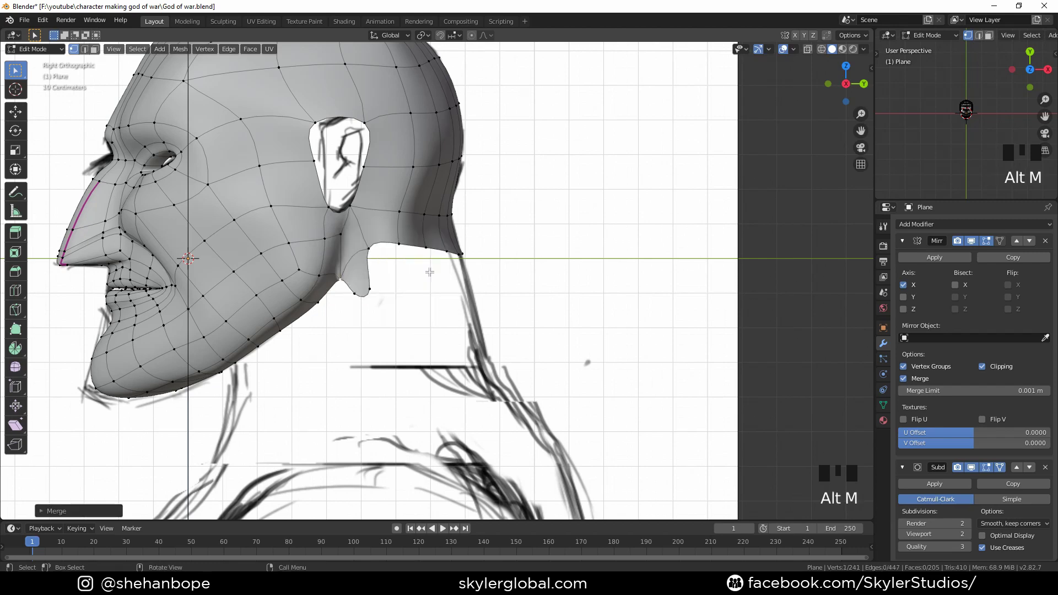
Step: Extrude the rear neck's lower edge downward and fill the gap to the strip below the earlobe
key(e)
click(497, 331)
key(2)
click(373, 268)
shift+click(398, 269)
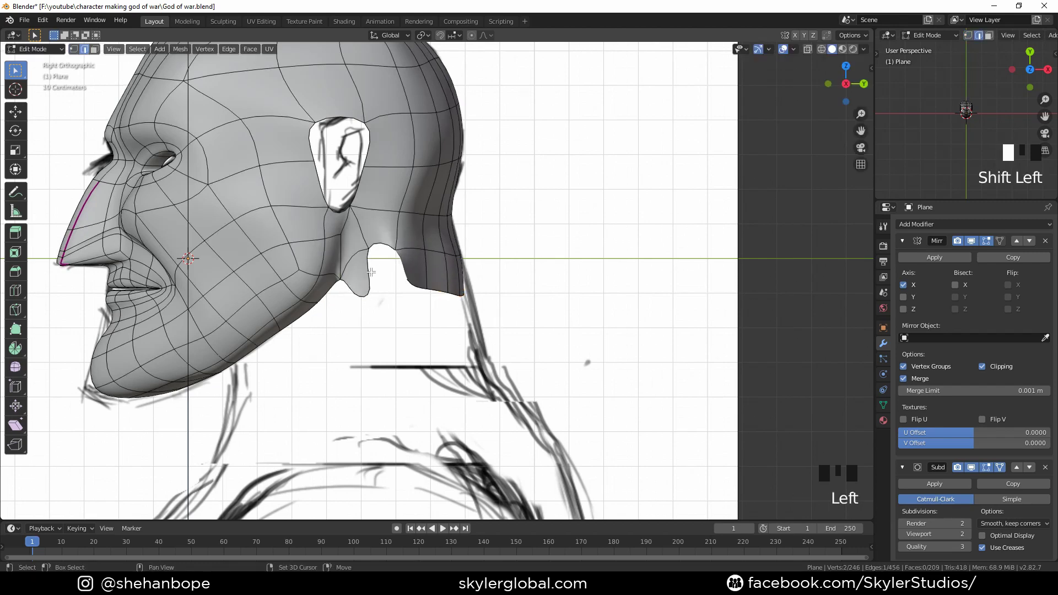
key(f)
Step: Delete the lowest row of neck vertices
key(1)
drag(524, 291, 385, 293)
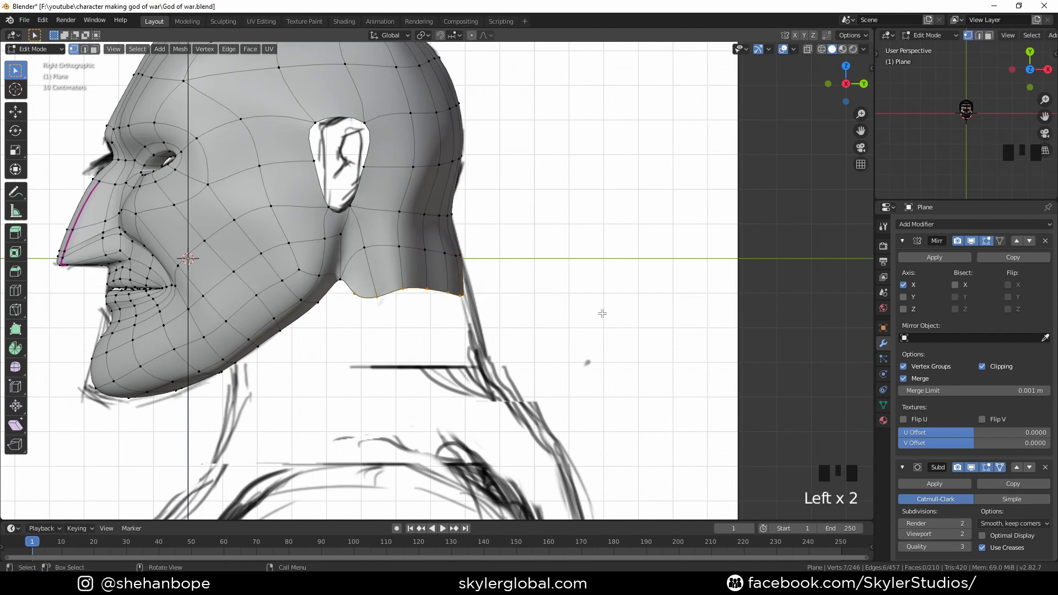
key(x)
click(603, 313)
Step: Select the open lower edge loop from the jaw to the nape and extrude it down as the neck
alt+click(402, 250)
scroll(446, 290, down, 1)
key(e)
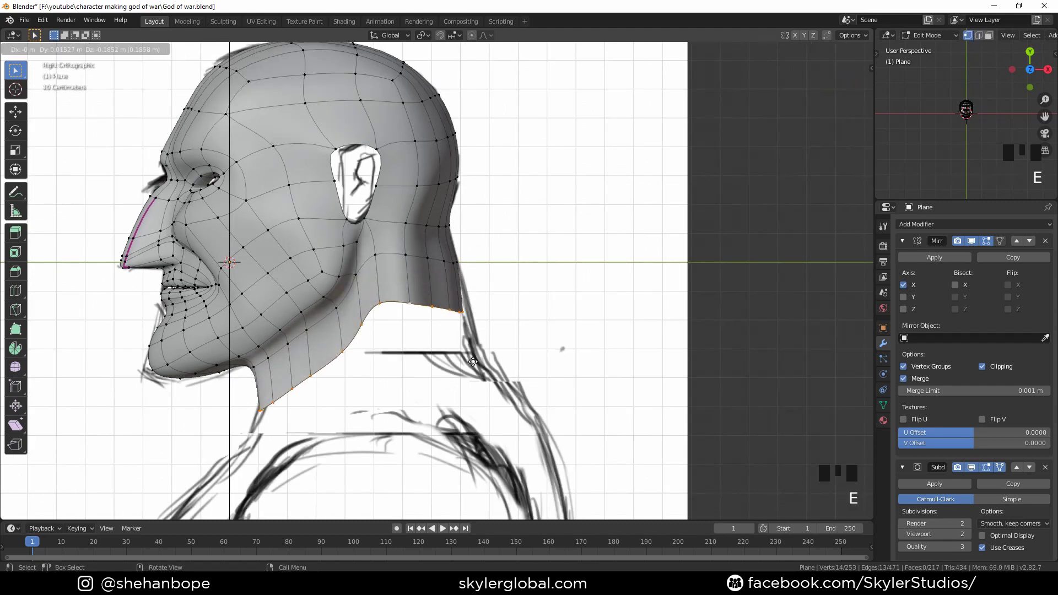
click(473, 362)
Step: Flatten the neck's lower edge by scaling it to 0 along Z, and move it further down
key(s)
key(z)
key(0)
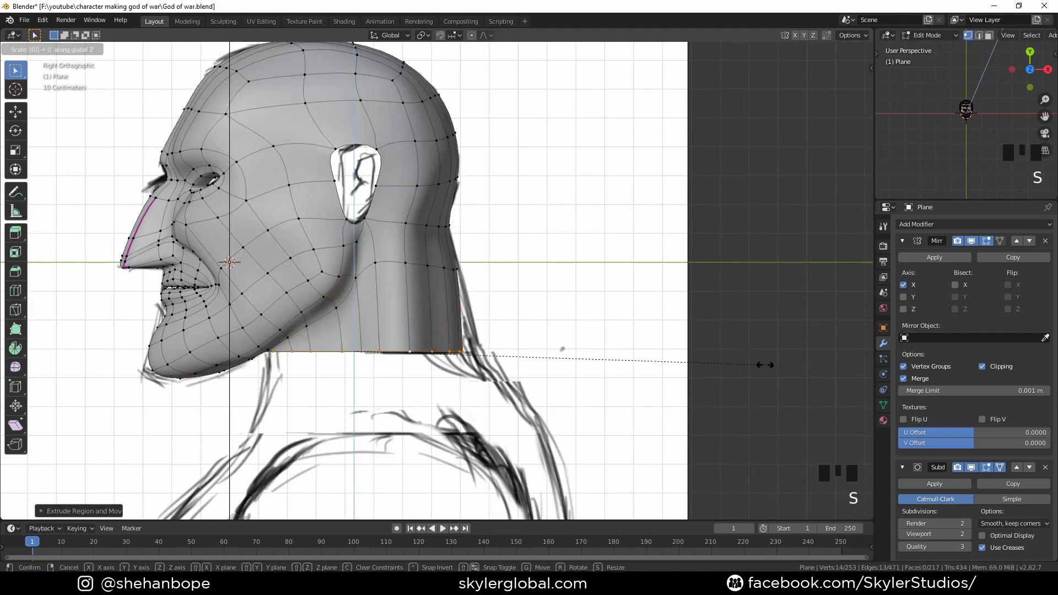
click(766, 365)
key(g)
click(788, 399)
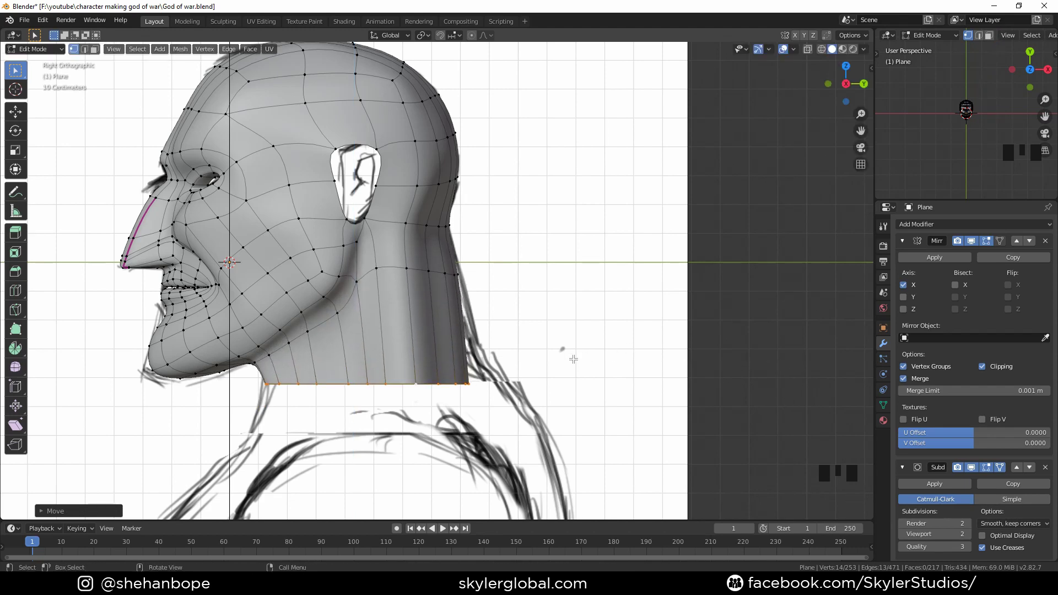
Step: Reposition the vertices along the bottom of the ear opening to follow the sketched earlobe
click(368, 223)
key(g)
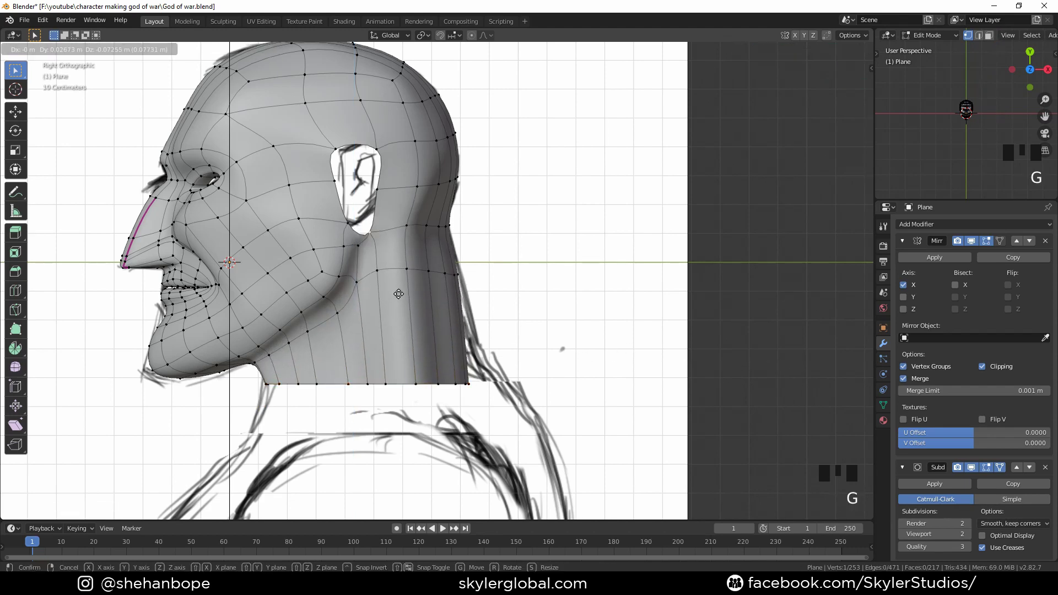
click(398, 276)
key(g)
click(398, 246)
click(361, 218)
key(g)
click(363, 221)
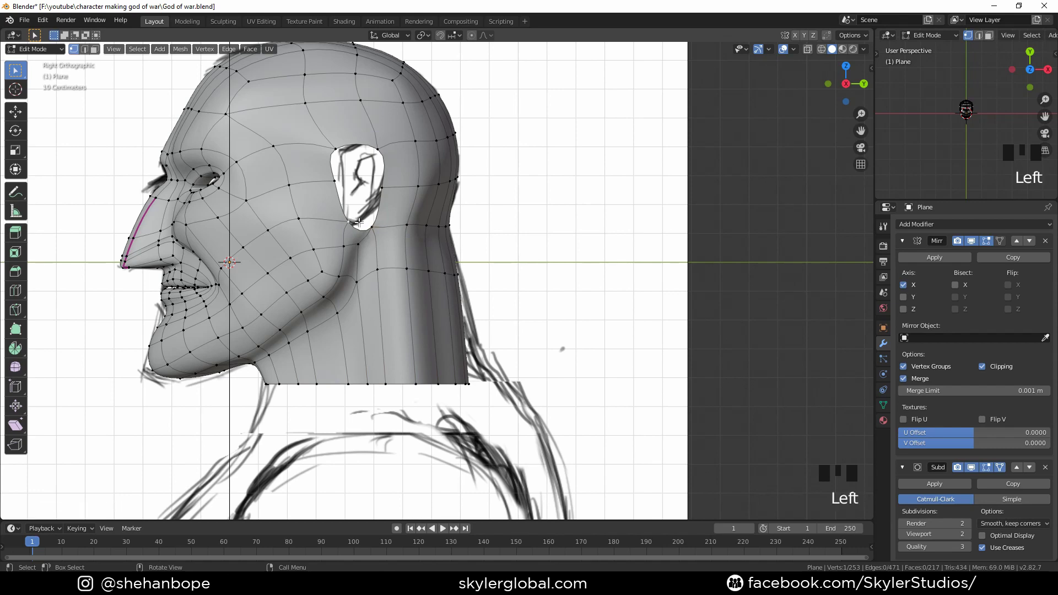
key(g)
click(348, 223)
Step: Select the horizontal edge loop across the upper rear neck and smooth its vertices
alt+click(437, 272)
right_click(554, 243)
click(555, 244)
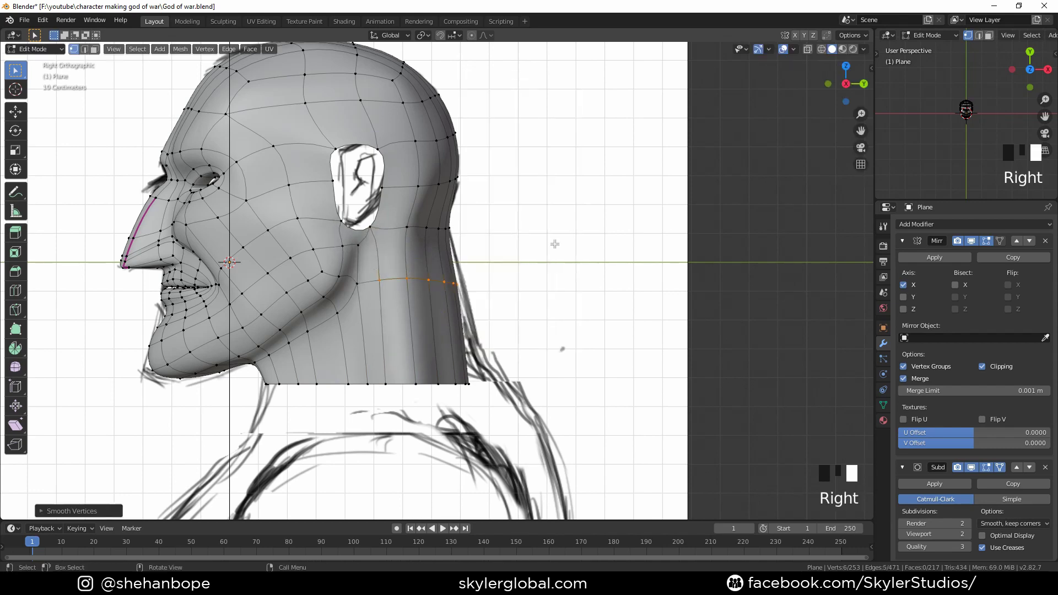
Step: Smooth the rear upper-neck edge loop, slide it up toward the skull, and adjust its position, scale and rotation to follow the nape
right_click(554, 244)
click(554, 243)
key(g)
key(g)
click(562, 262)
key(g)
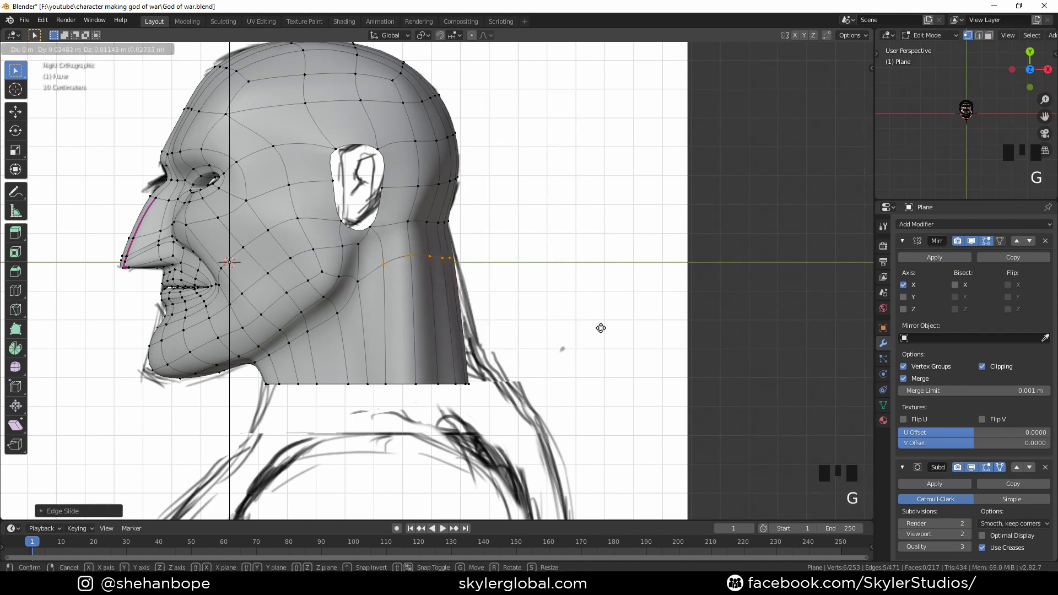
click(601, 327)
key(s)
click(582, 333)
key(r)
click(593, 292)
Step: Move the rear and front vertices of the neck's lower edge to meet the neck lines in the side sketch
drag(377, 364, 543, 415)
key(g)
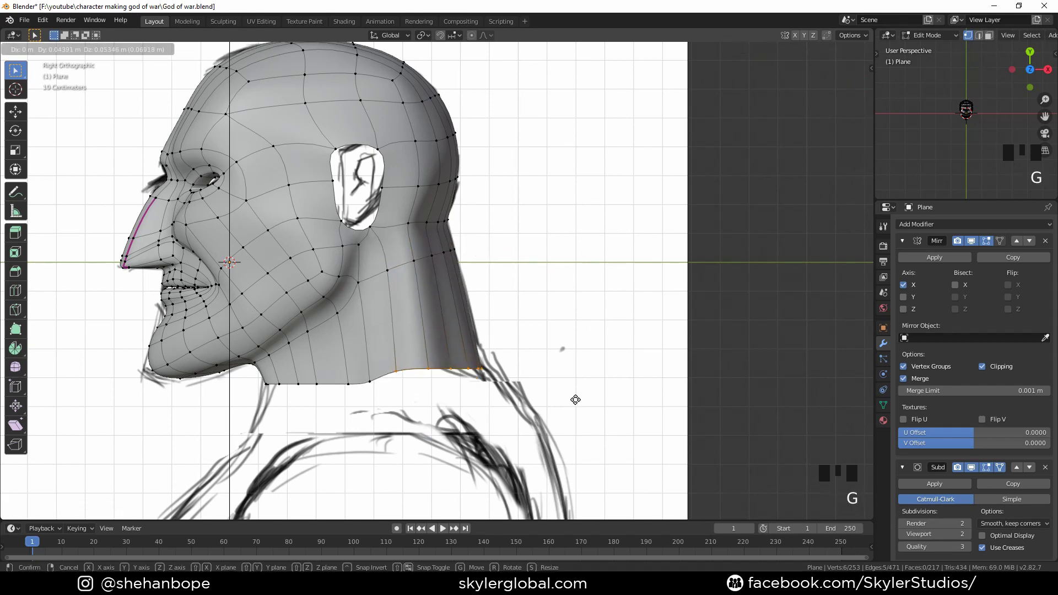
click(578, 399)
drag(242, 369, 382, 425)
key(g)
click(354, 432)
key(KP_1)
scroll(584, 399, up, 1)
shift+middle_drag(584, 400, 496, 362)
right_click(561, 356)
click(560, 355)
key(s)
click(551, 364)
key(ctrl+z)
key(ctrl+z)
key(ctrl+z)
Step: Adjust the neck's lower edge vertices in front view and extrude that edge outward and down toward the shoulder lines
middle_drag(496, 362, 399, 308)
shift+drag(383, 298, 495, 372)
key(KP_1)
key(g)
click(461, 371)
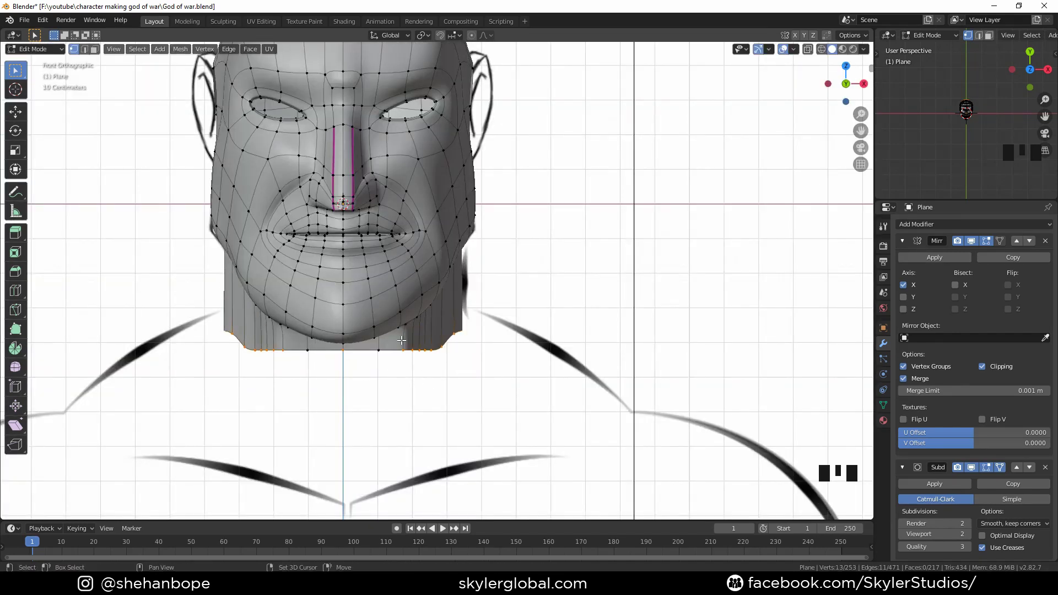
scroll(496, 375, down, 1)
shift+middle_drag(471, 387, 475, 361)
key(e)
click(519, 379)
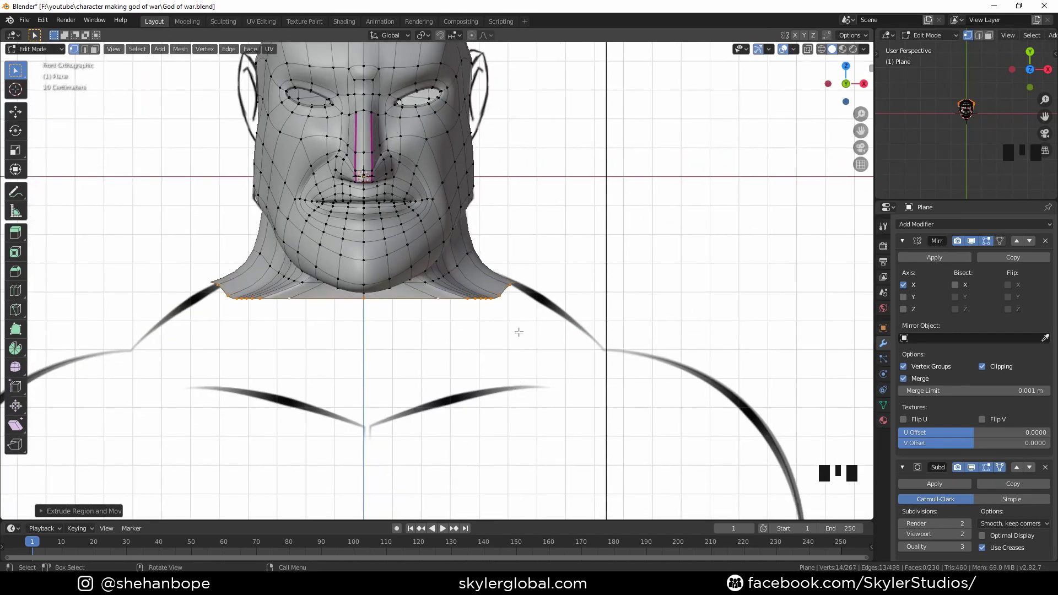
Step: Reposition individual vertices along the front of the extruded neck edge so the rim curves evenly below the chin
middle_drag(520, 333, 516, 306)
key(KP_1)
scroll(496, 312, up, 2)
click(446, 325)
key(g)
click(385, 342)
click(482, 316)
key(g)
click(405, 329)
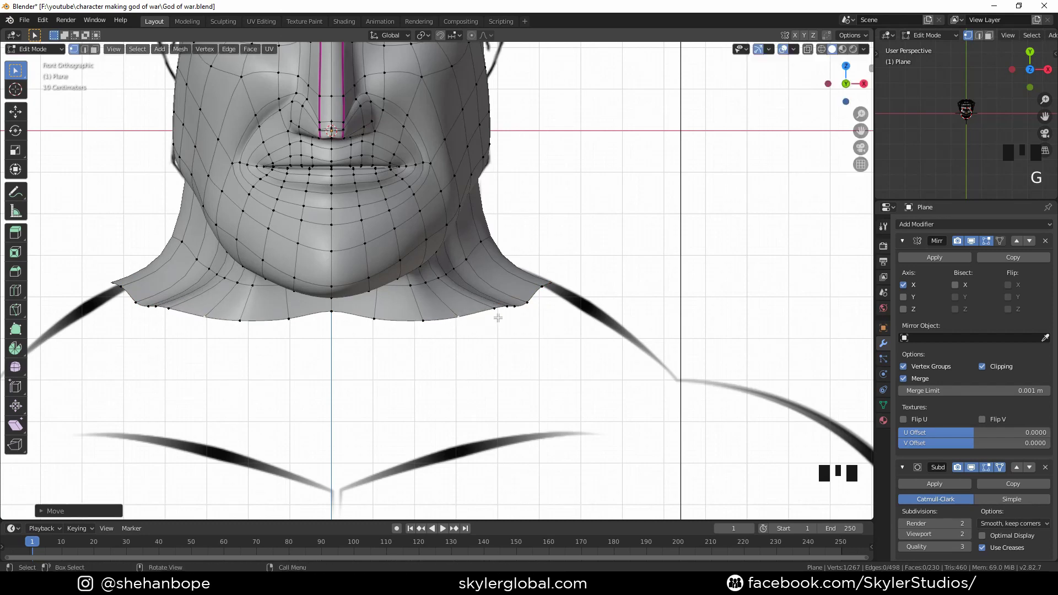
click(499, 316)
click(527, 309)
click(520, 313)
key(g)
click(524, 313)
Step: Select the horizontal edge loop around the middle of the neck and smooth its vertices three times
middle_drag(510, 312, 413, 284)
alt+click(353, 252)
right_click(759, 254)
click(758, 254)
right_click(759, 253)
click(759, 253)
right_click(759, 253)
click(758, 253)
Step: Move the front vertex and the rear vertices of the lower neck edge onto the side sketch, rotating the rear group to fit
key(KP_3)
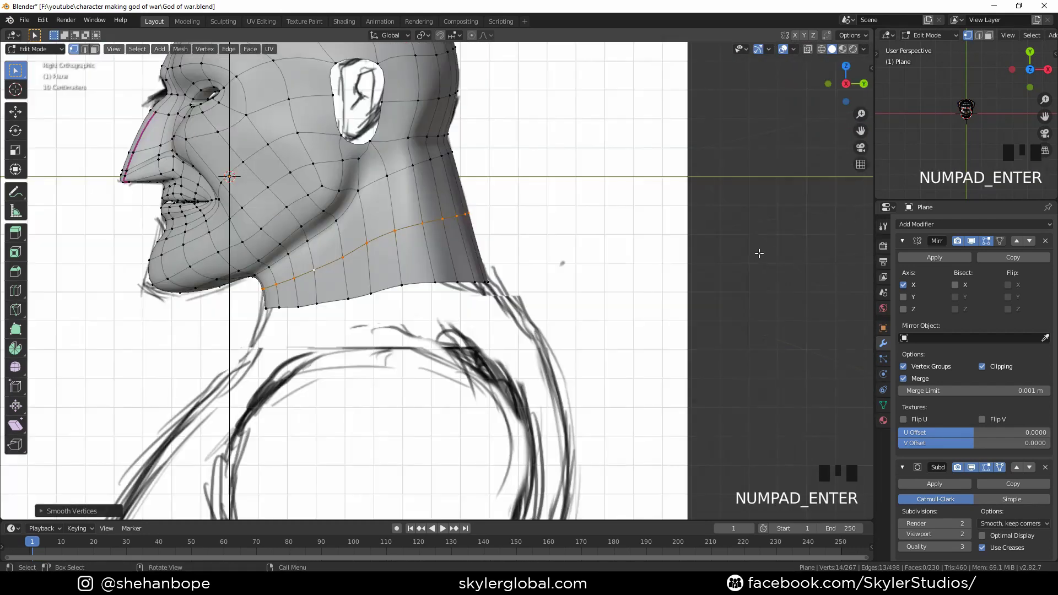
scroll(519, 170, down, 2)
scroll(440, 265, up, 3)
click(233, 339)
key(g)
click(230, 339)
drag(555, 279, 478, 323)
key(g)
key(r)
key(g)
click(666, 281)
Step: Smooth the rear mid-neck vertices and slide the upper rear neck edges along the mesh toward the nape
drag(531, 201, 379, 254)
right_click(678, 229)
click(677, 230)
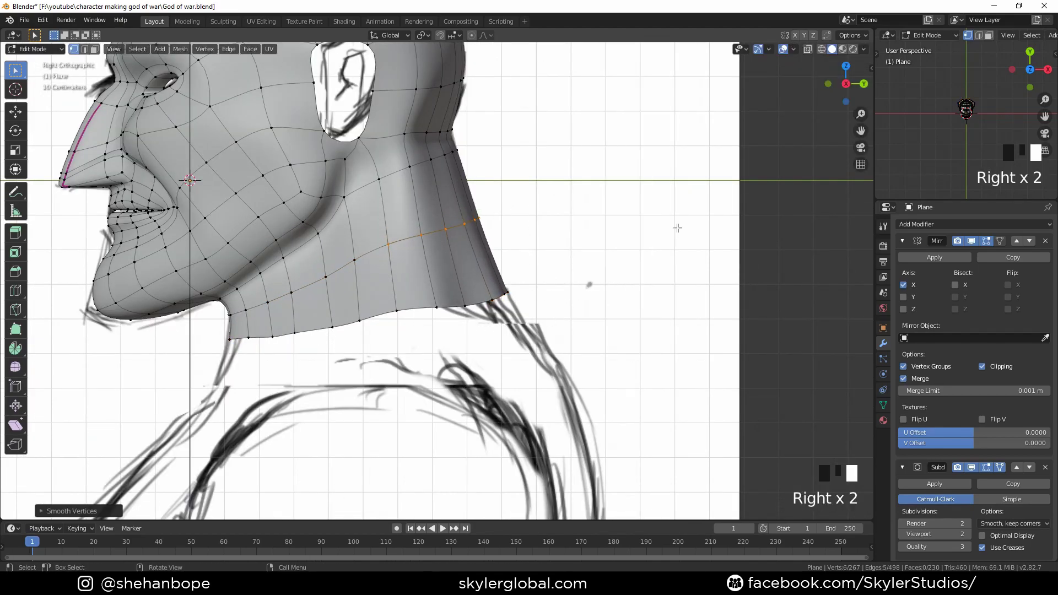
scroll(382, 235, down, 1)
key(g)
key(g)
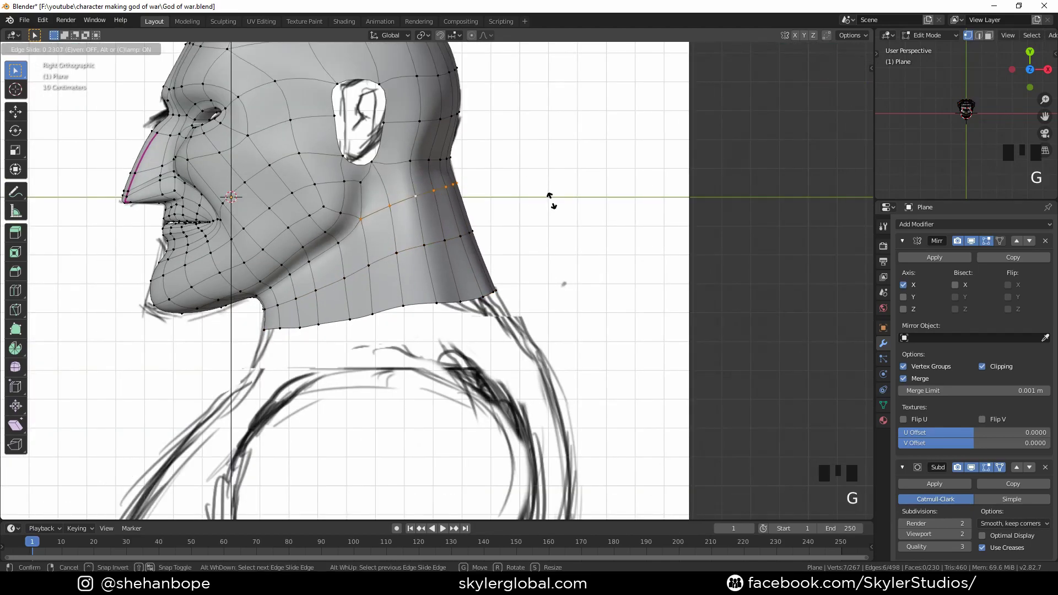
click(551, 207)
Step: Move a vertex on the neck's rear lower edge along X toward the centre to even out the spacing
scroll(474, 279, down, 2)
key(Tab)
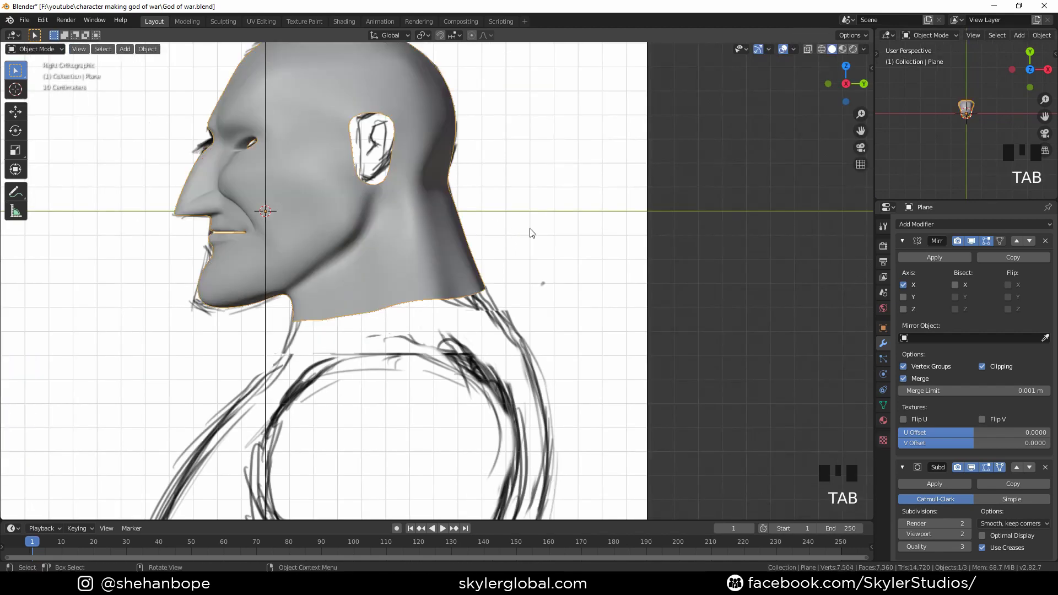
key(Tab)
middle_drag(531, 229, 464, 217)
scroll(464, 216, up, 2)
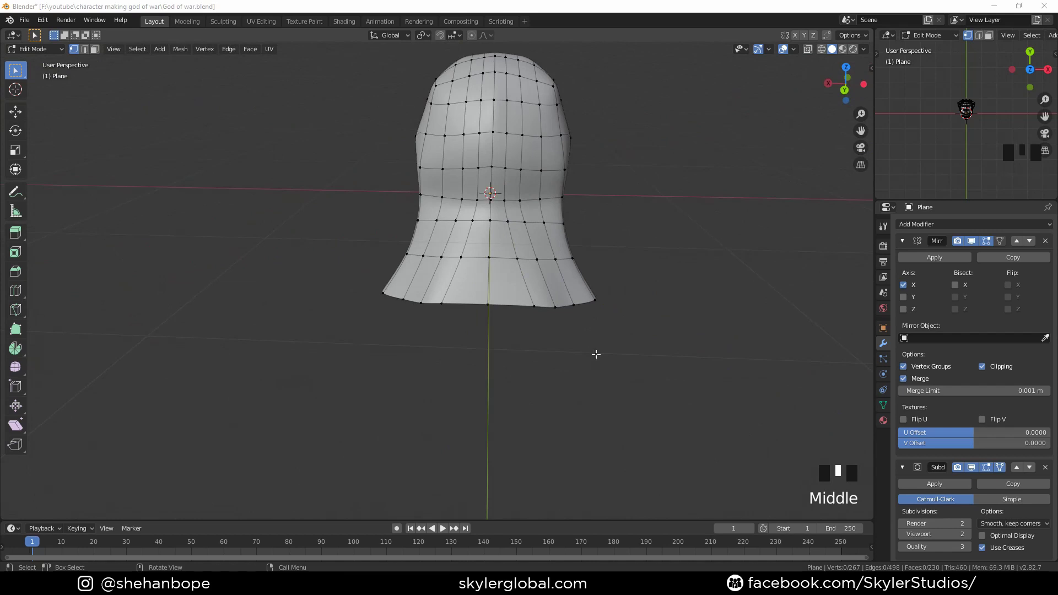
scroll(567, 301, up, 2)
alt+middle_drag(596, 355, 555, 378)
click(556, 376)
key(g)
key(x)
click(526, 371)
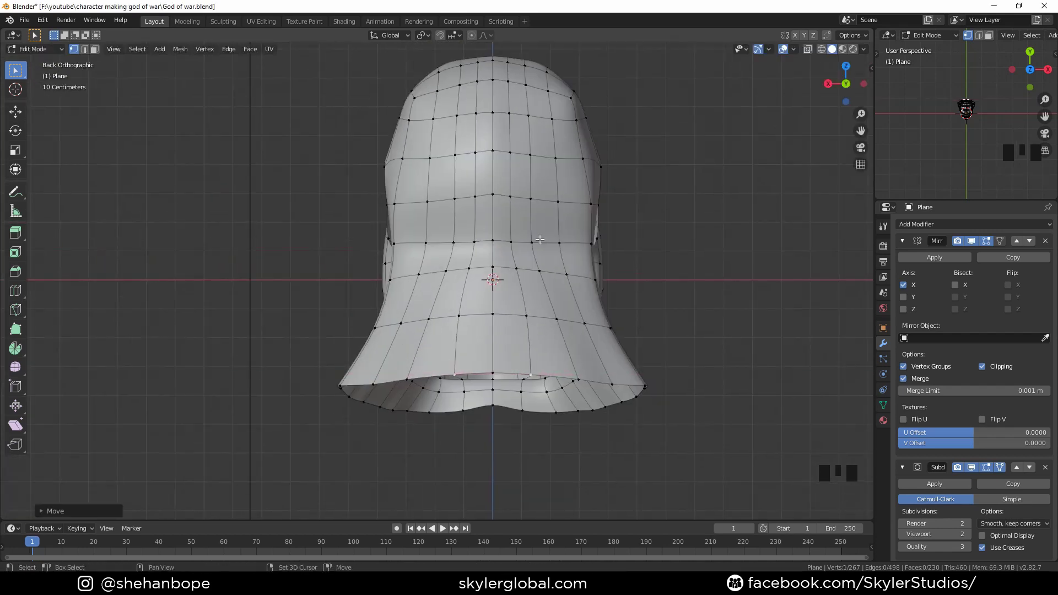
Step: Move the outer vertices behind the ear inward in back view to narrow the base of the skull
shift+middle_drag(540, 240, 505, 271)
scroll(504, 271, down, 2)
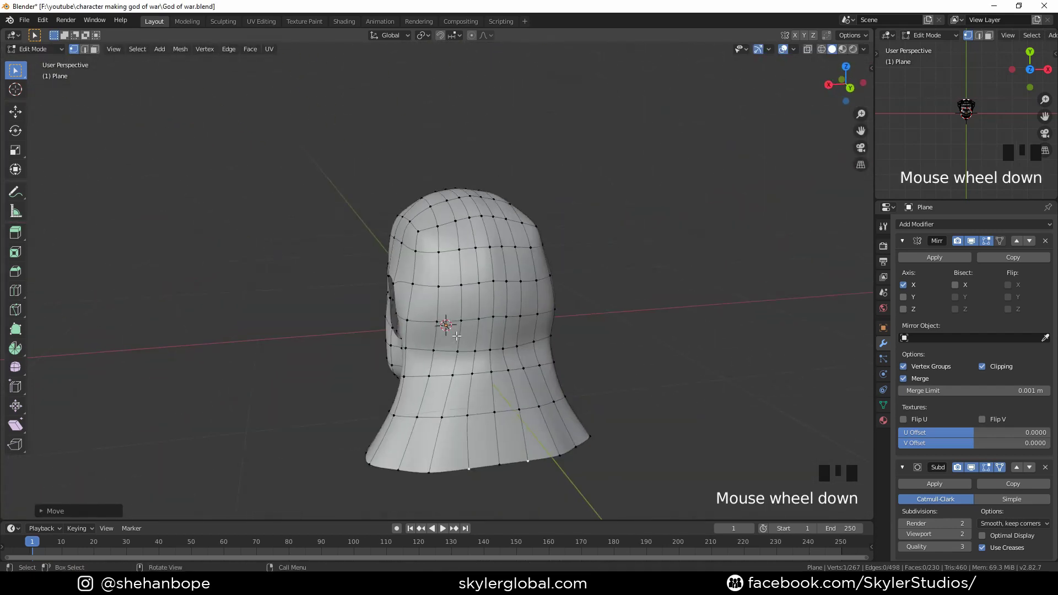
key(ctrl+KP_1)
click(552, 283)
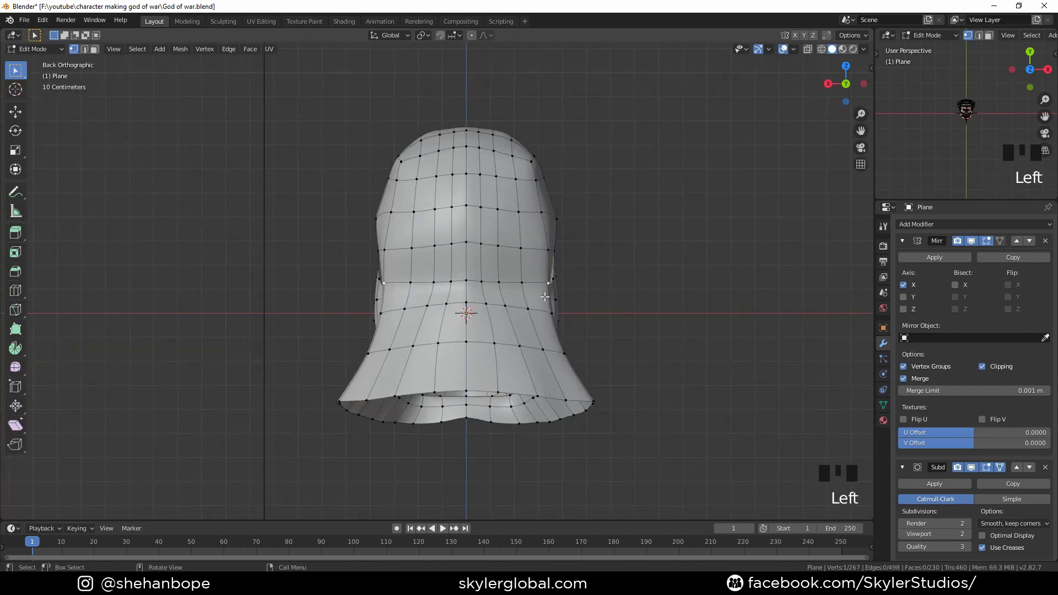
key(g)
click(728, 318)
click(544, 251)
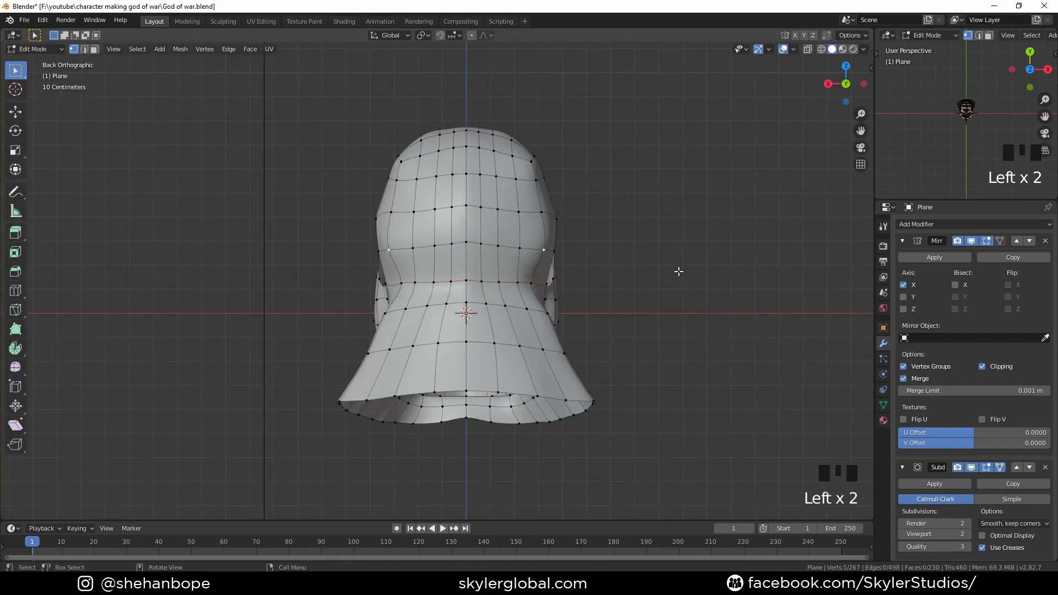
key(g)
key(x)
click(695, 273)
Step: Select the rear skull vertices in X-ray side view, smooth them, and preview the head in Object Mode
middle_drag(589, 266, 635, 284)
click(831, 86)
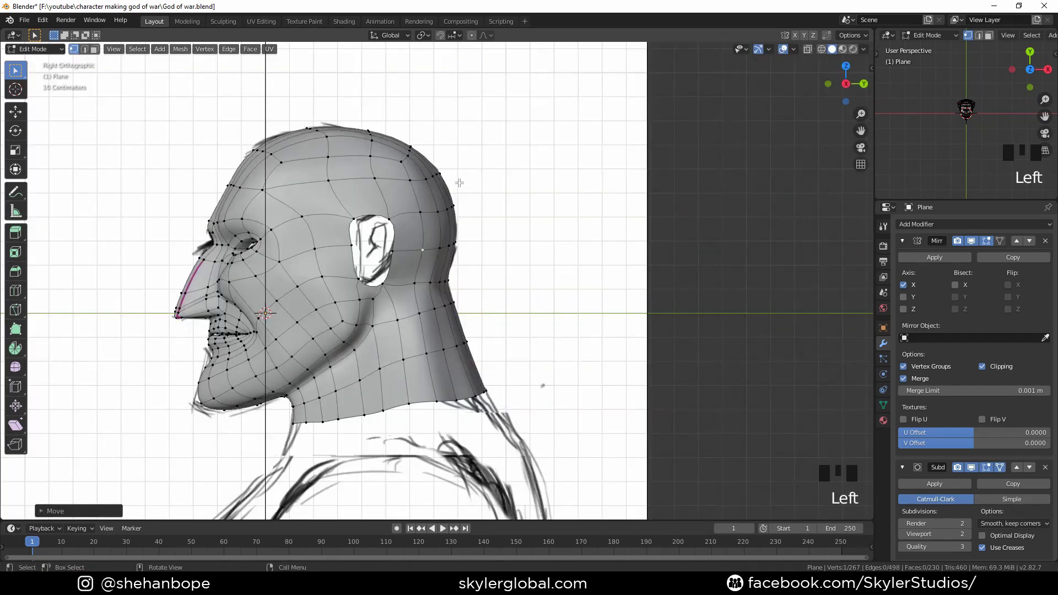
click(807, 51)
key(c)
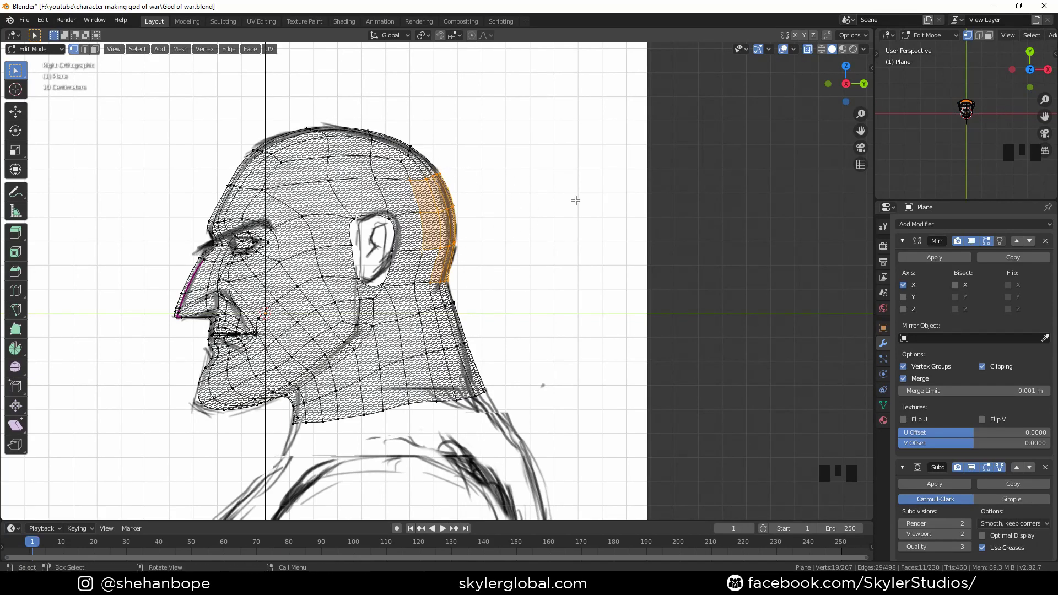
right_click(613, 198)
right_click(613, 198)
key(Tab)
key(KP_1)
key(ctrl+KP_3)
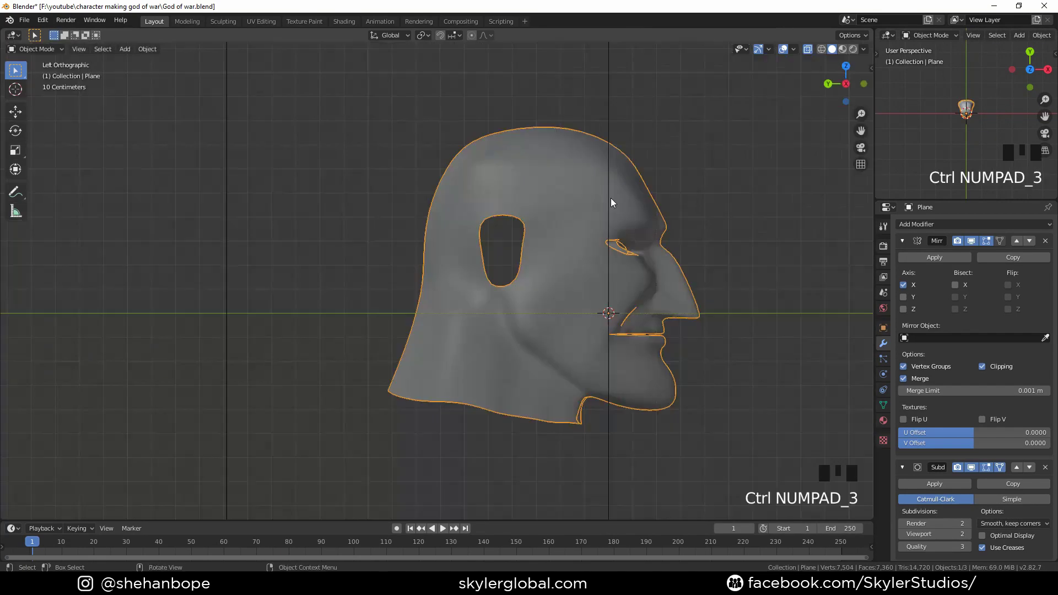
click(610, 197)
Step: Smooth the upper corner vertices and the crown of the skull from the back view
key(Tab)
key(ctrl+KP_1)
right_click(765, 151)
right_click(765, 151)
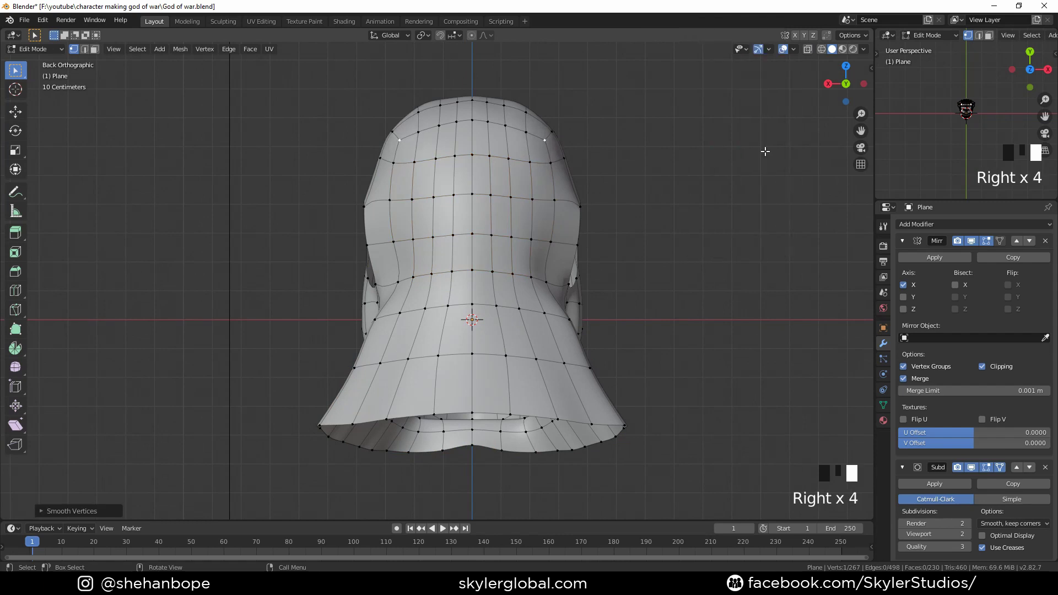
drag(375, 82, 584, 122)
right_click(663, 128)
click(663, 128)
right_click(663, 128)
right_click(608, 162)
click(601, 223)
middle_drag(589, 108, 559, 184)
right_click(689, 160)
Step: Select the edge vertices running across the middle of the crown in top view and scale them
key(ctrl+KP_3)
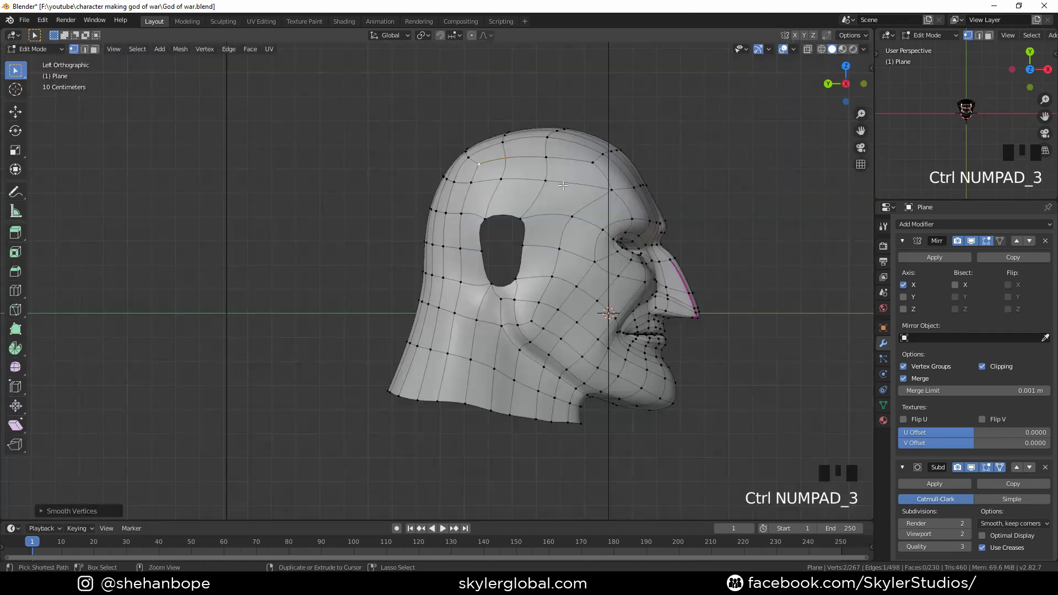
key(KP_1)
double_click(562, 185)
drag(543, 174, 500, 196)
scroll(642, 213, up, 2)
middle_drag(642, 213, 518, 236)
click(377, 296)
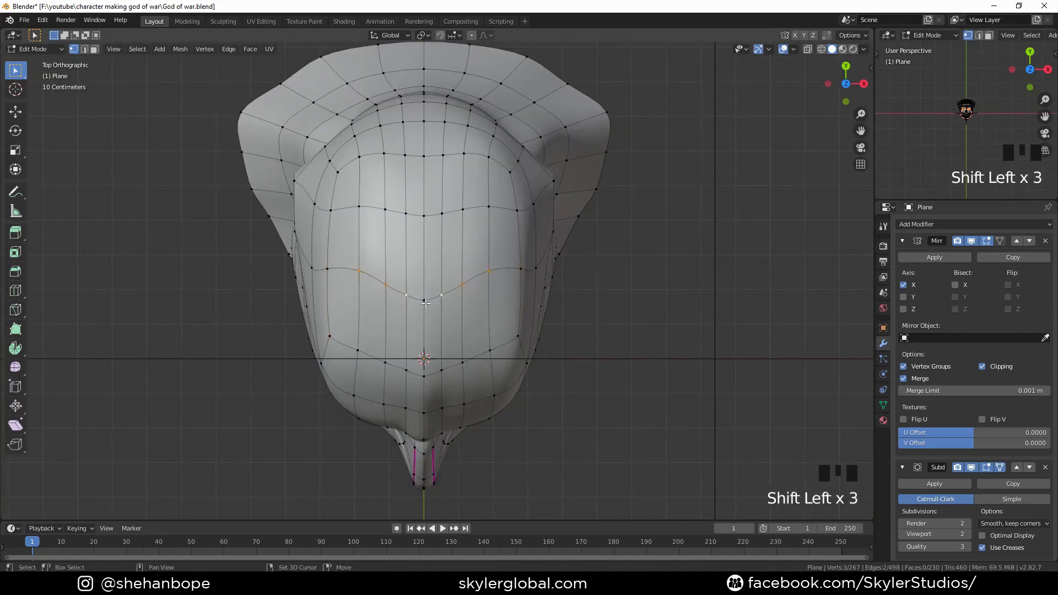
shift+click(424, 300)
key(s)
click(478, 272)
Step: Smooth the selected crosswise crown vertices three times to soften their dip at the centre
right_click(702, 283)
click(702, 284)
right_click(702, 284)
click(702, 283)
right_click(702, 284)
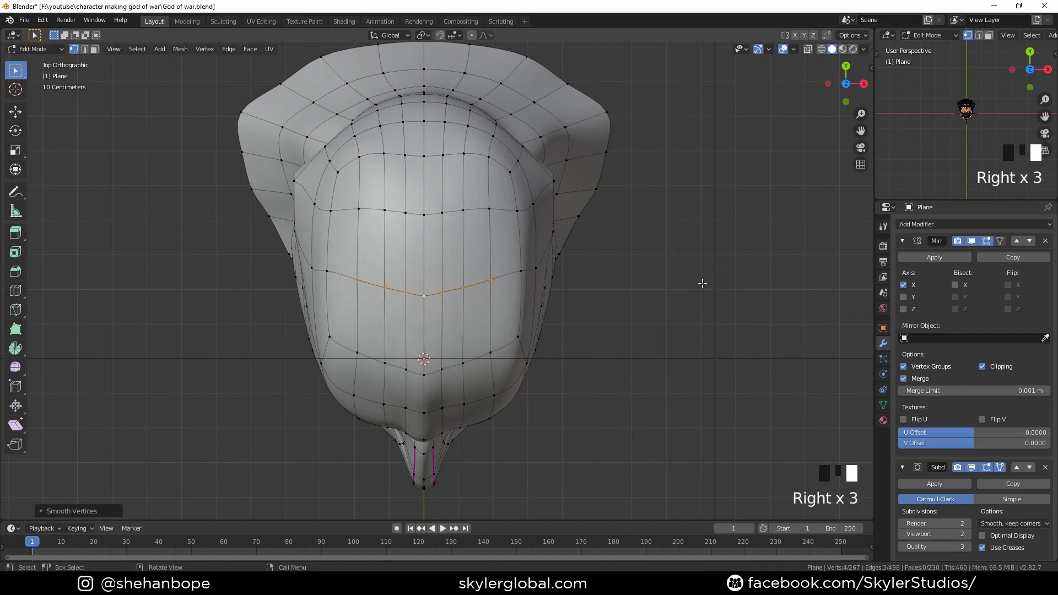
click(702, 283)
Step: Select the upper rear skull vertices in side view and move them outward to the sketched outline
key(KP_1)
key(KP_3)
shift+middle_drag(577, 274, 541, 211)
scroll(542, 211, down, 1)
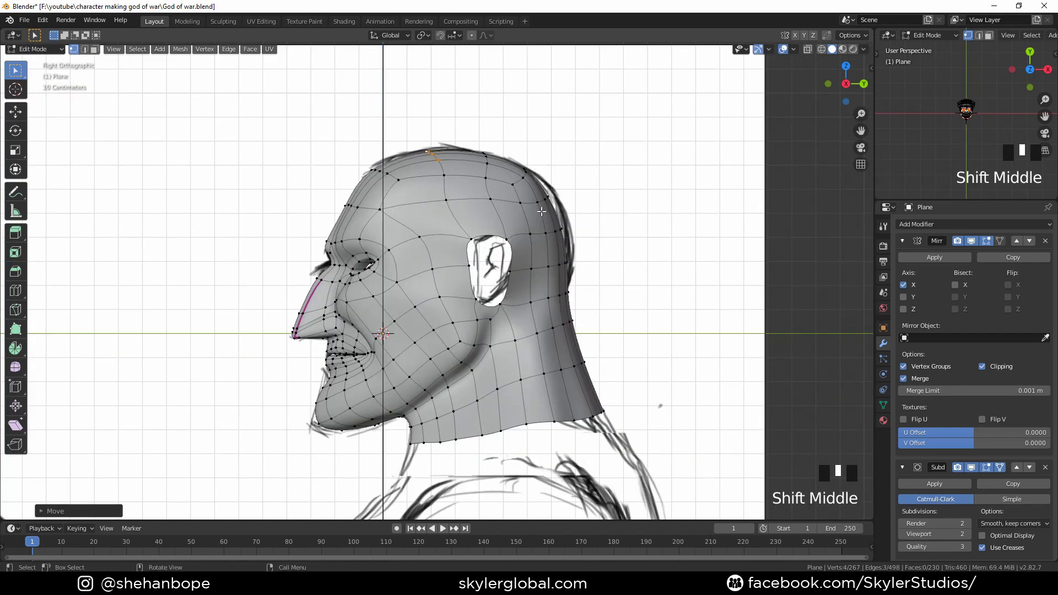
scroll(427, 259, up, 1)
drag(594, 164, 534, 236)
middle_drag(535, 236, 607, 231)
key(KP_3)
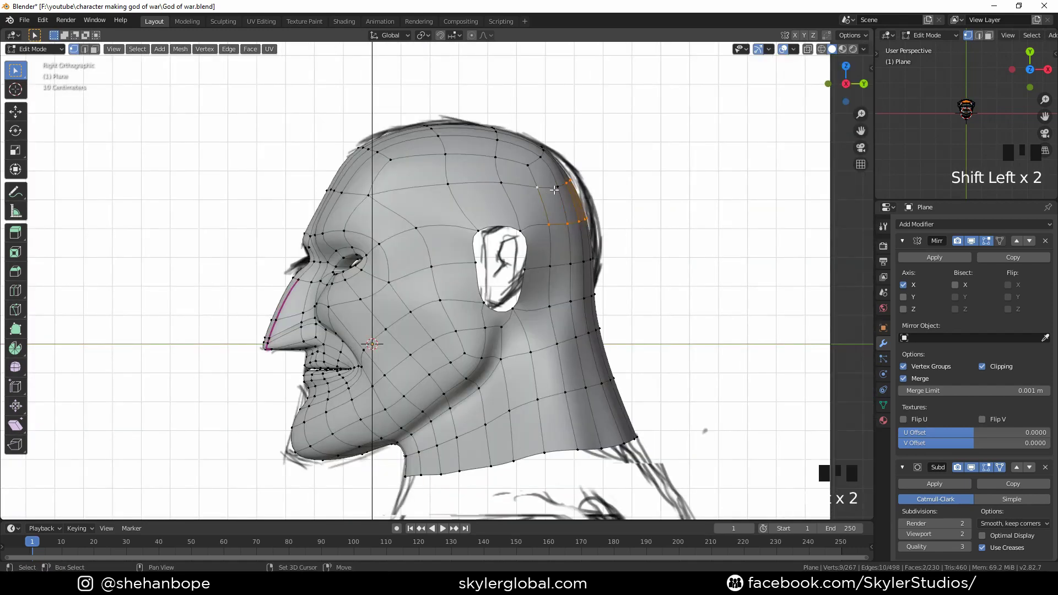
key(g)
click(683, 209)
Step: Move the rear skull vertices at ear height along Y out to the sketched outline
key(g)
key(y)
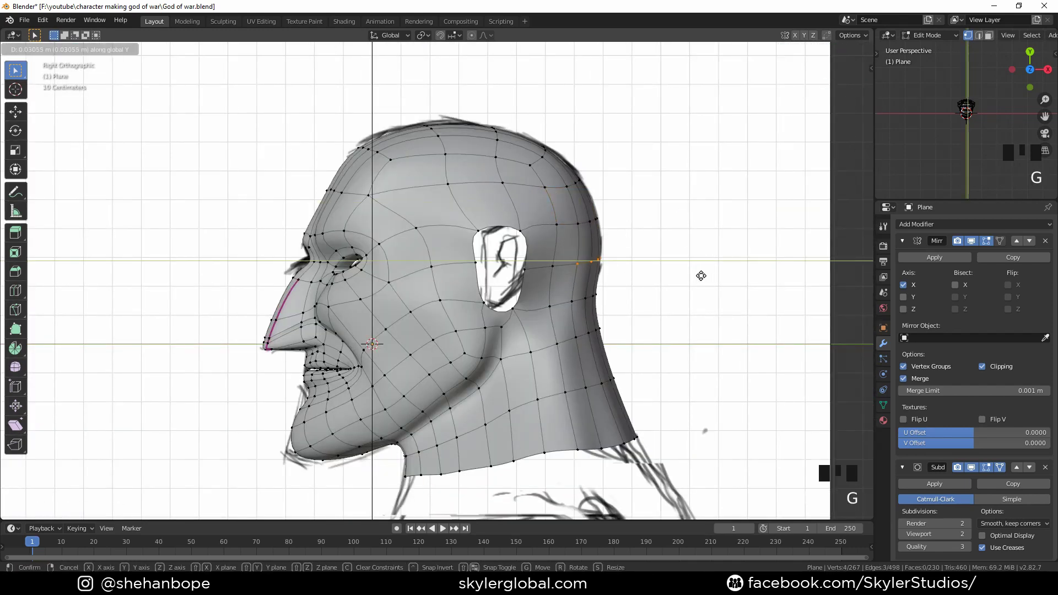
click(706, 276)
click(556, 270)
key(g)
key(g)
right_click(642, 271)
Step: Select the crosswise vertices at the top of the crown and raise them along Z to the sketched outline
drag(401, 110, 458, 144)
key(g)
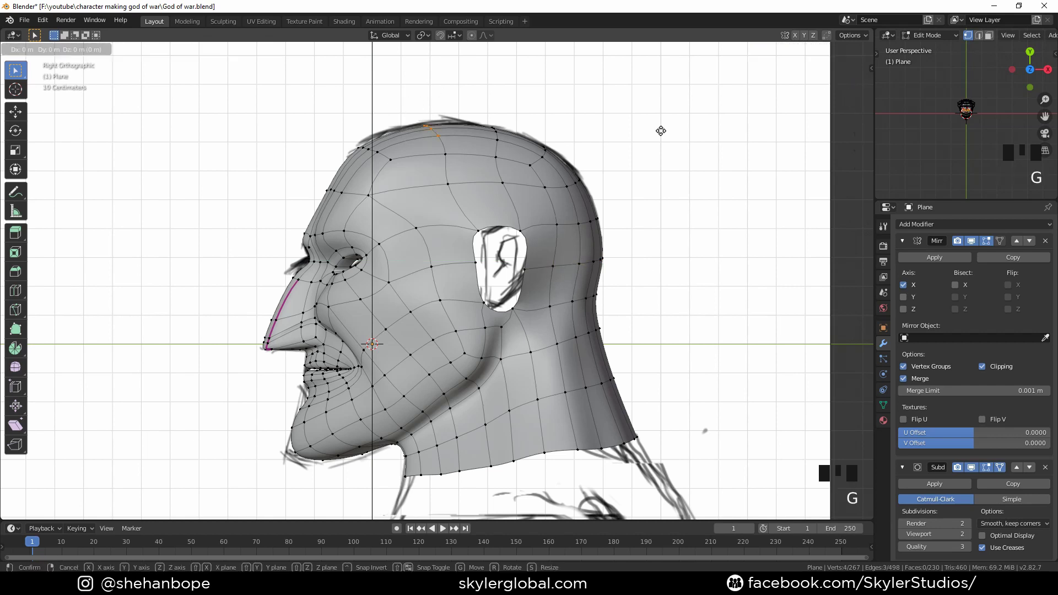
key(z)
click(661, 127)
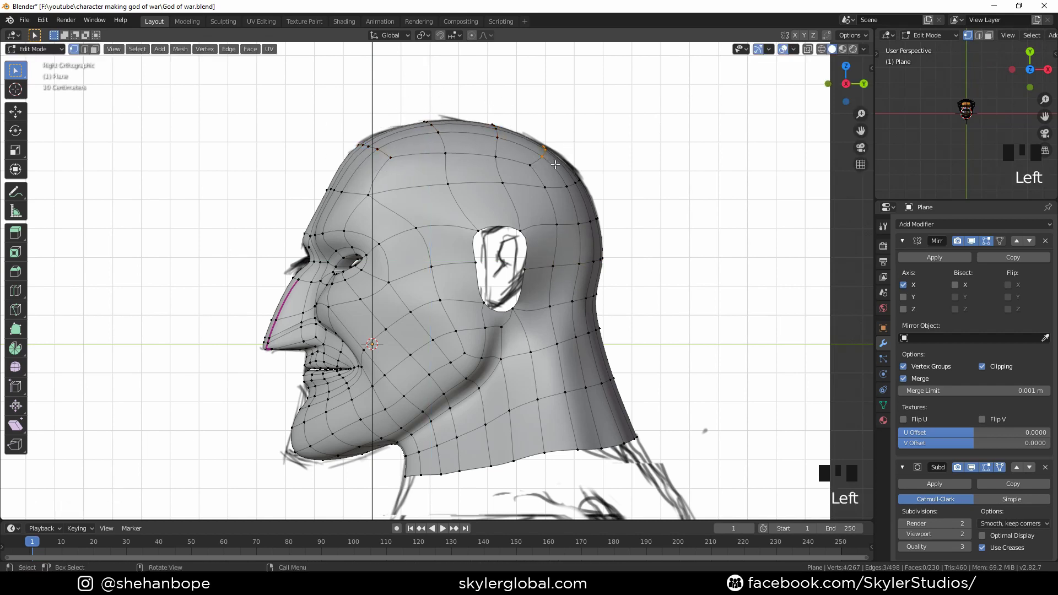
Step: Select the vertices at the upper rear of the skull in side view and move them to the sketched outline
drag(555, 164, 594, 192)
key(g)
click(598, 190)
Step: Select the two vertices on the upper rear rim of the ear opening and move them inward toward the skull
middle_drag(637, 203, 558, 236)
scroll(557, 237, down, 3)
scroll(557, 236, up, 2)
click(439, 249)
middle_drag(394, 248, 452, 251)
click(444, 286)
shift+click(443, 251)
key(ctrl+KP_1)
scroll(469, 251, up, 2)
key(g)
click(470, 250)
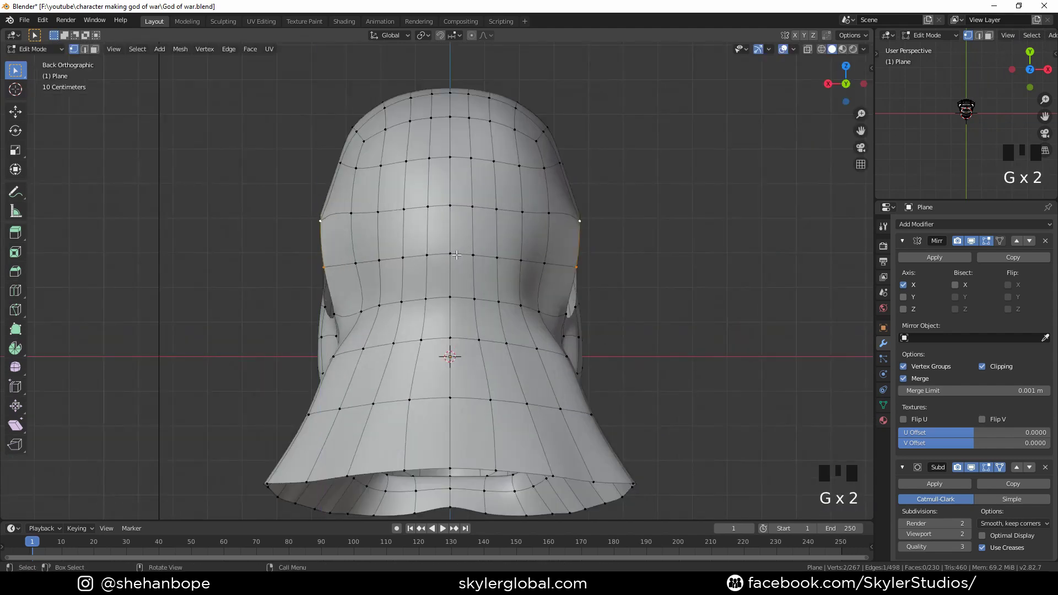
key(g)
click(475, 261)
scroll(474, 261, down, 2)
middle_drag(475, 261, 542, 264)
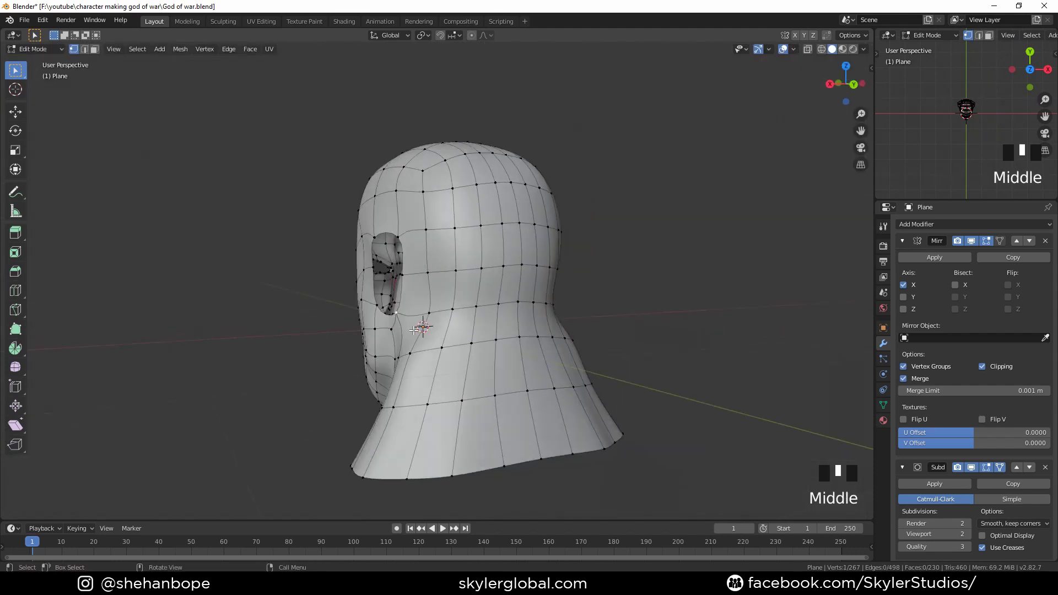
Step: Move the vertex at the lower rear corner of the ear opening inward along X in back view
key(KP_3)
click(486, 305)
key(ctrl+KP_1)
scroll(413, 330, up, 2)
key(g)
key(x)
click(432, 336)
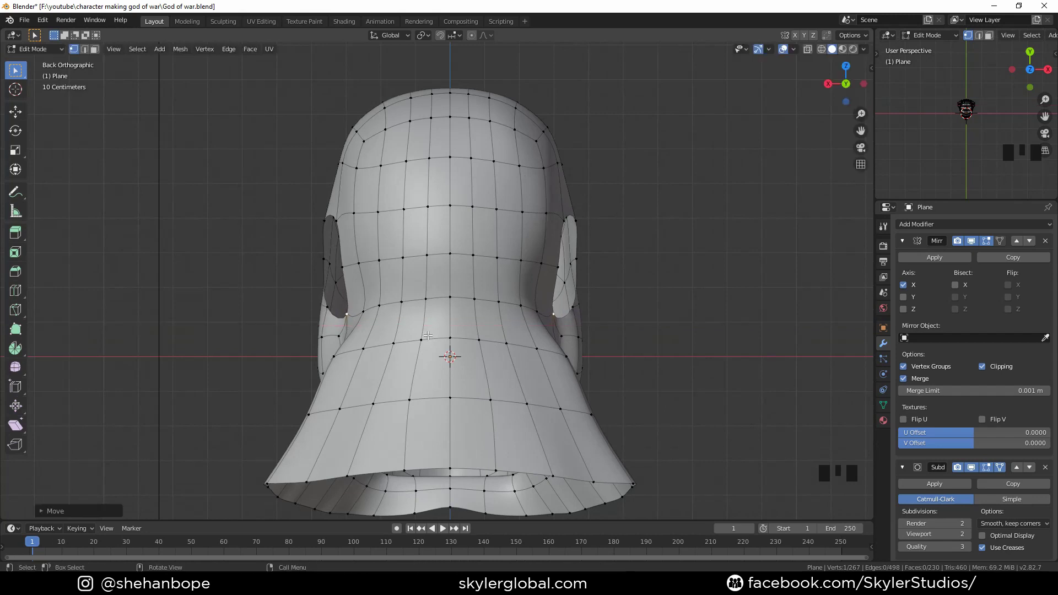
Step: Select the two neck vertices just behind the jaw angle in side view and move them to refine the jaw crease
middle_drag(431, 336, 510, 297)
key(KP_3)
scroll(498, 385, up, 1)
shift+middle_drag(493, 410, 469, 309)
click(449, 332)
shift+click(482, 294)
key(g)
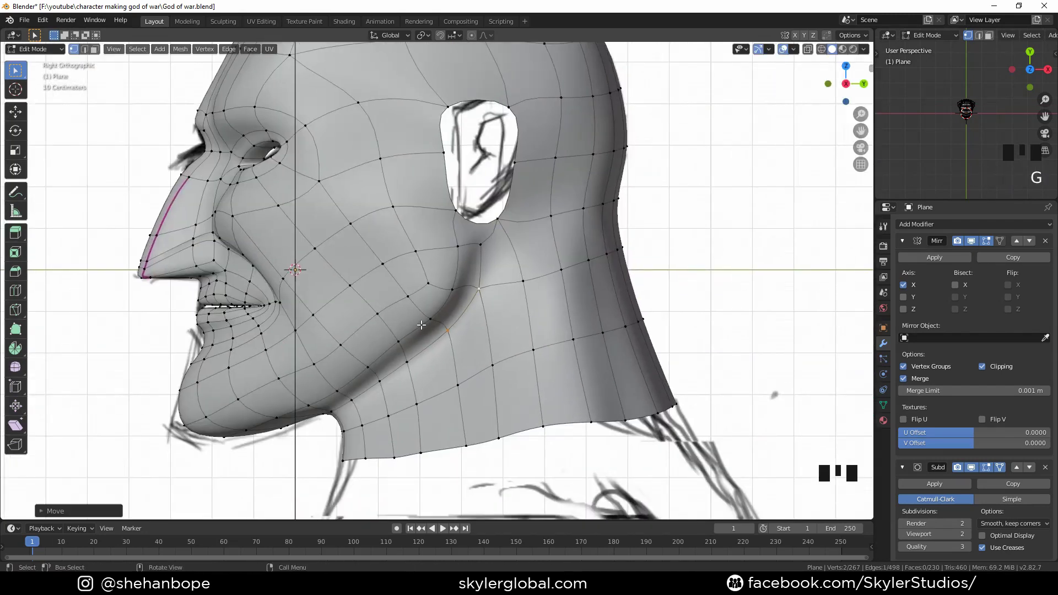
click(422, 407)
Step: Reposition the vertex on the rear lower edge of the jaw, near the throat, in side view
click(338, 391)
key(g)
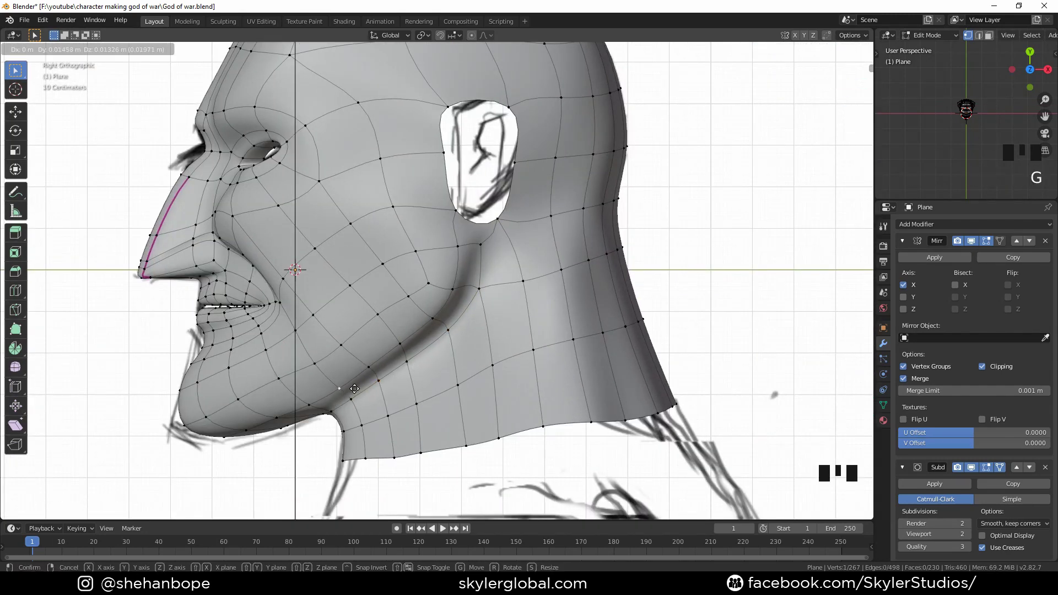
click(347, 390)
key(KP_3)
key(g)
key(g)
click(371, 405)
Step: Adjust the two lower jaw edge vertices and the cheek vertex above them in side view
click(309, 405)
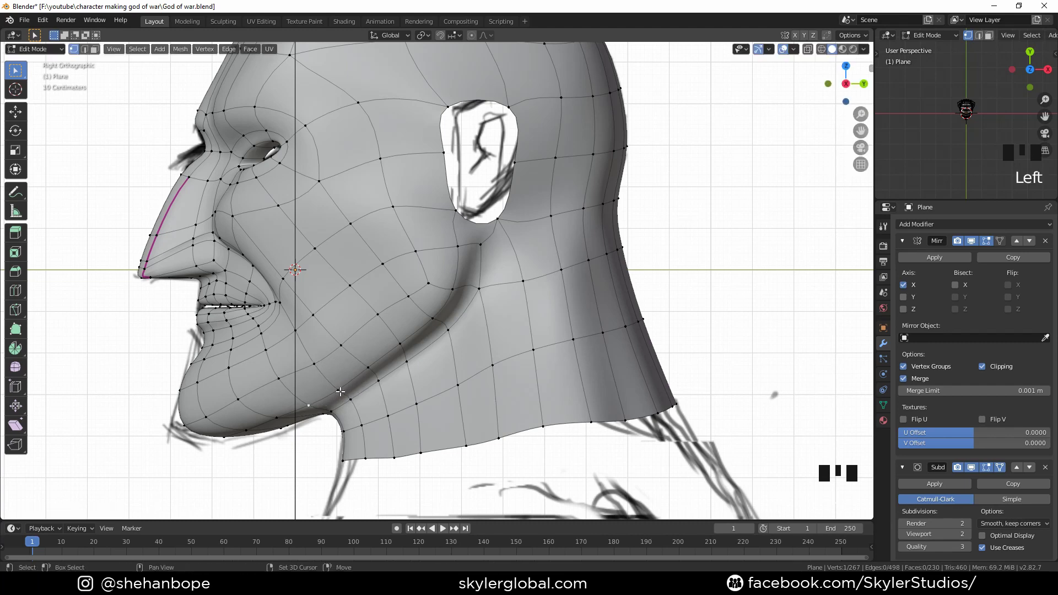
shift+click(340, 390)
key(g)
right_click(362, 391)
key(g)
click(312, 366)
click(314, 364)
key(g)
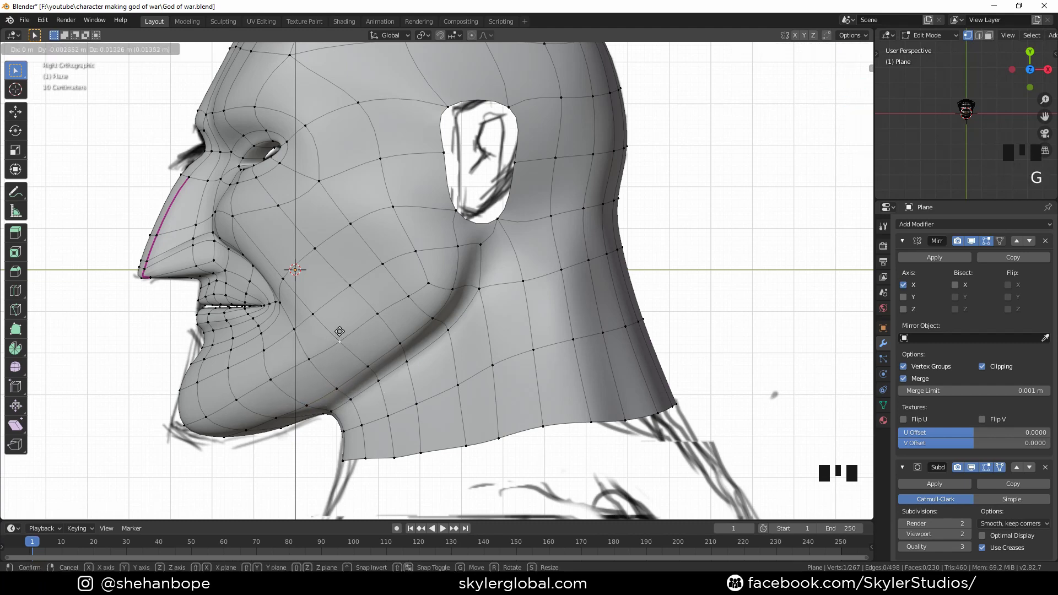
click(337, 332)
Step: Move the two vertices under the jaw where it meets the throat
click(332, 411)
shift+click(351, 400)
key(g)
click(441, 415)
Step: Select a vertex on the neck's lower edge in front view and reposition it
click(343, 460)
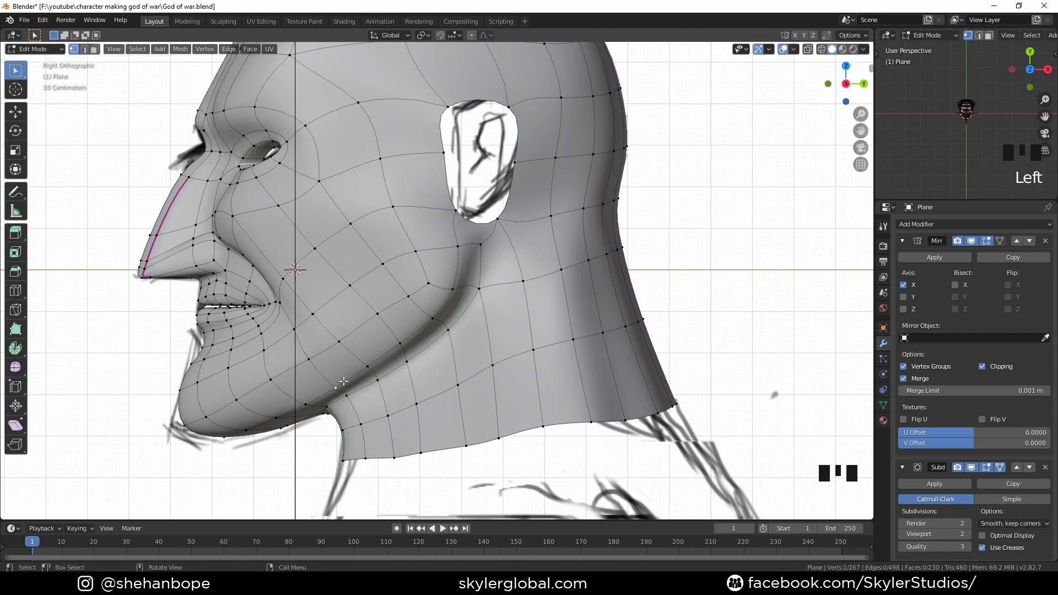
key(KP_1)
shift+middle_drag(366, 459, 365, 373)
click(435, 373)
key(g)
Step: Select four crosswise vertices beside the centre of the nape in back view and smooth them twice
scroll(433, 363, down, 2)
key(ctrl+KP_1)
scroll(335, 194, down, 1)
click(354, 369)
shift+click(383, 361)
shift+click(414, 356)
shift+click(441, 352)
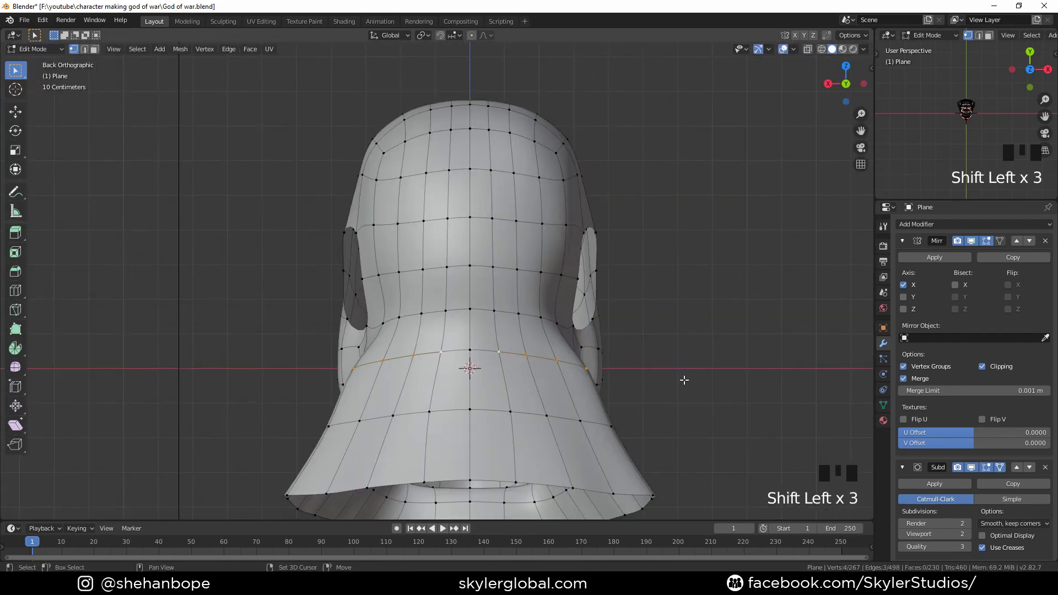
right_click(728, 372)
click(727, 372)
right_click(728, 372)
click(730, 373)
middle_drag(730, 375, 765, 375)
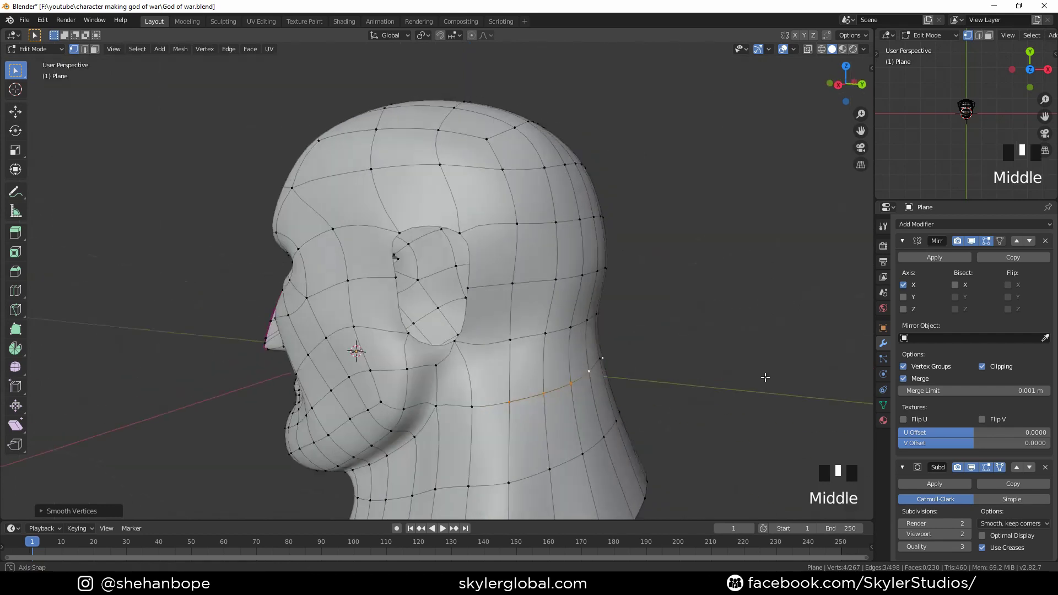
Step: Add the outer neighbouring vertex to the nape row, scale the row along X and move it inward along X
scroll(765, 376, down, 1)
shift+click(453, 363)
key(ctrl+KP_1)
key(s)
key(x)
click(763, 388)
key(g)
key(x)
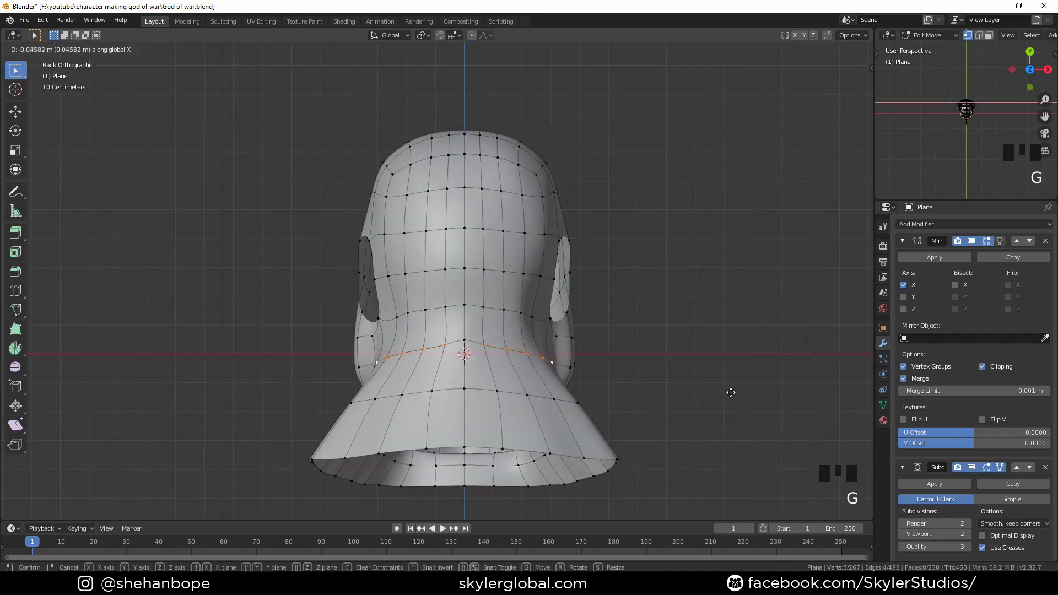
click(735, 391)
Step: Flatten the crosswise nape row by scaling it along Z in back view
scroll(480, 353, up, 1)
click(479, 353)
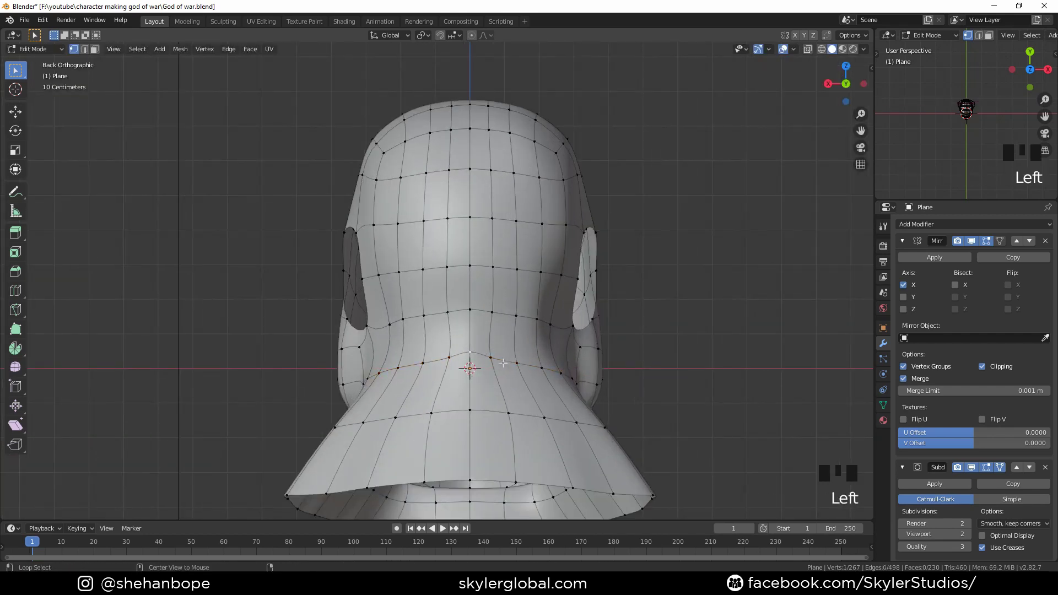
middle_drag(503, 362, 593, 367)
key(ctrl+KP_1)
key(s)
key(z)
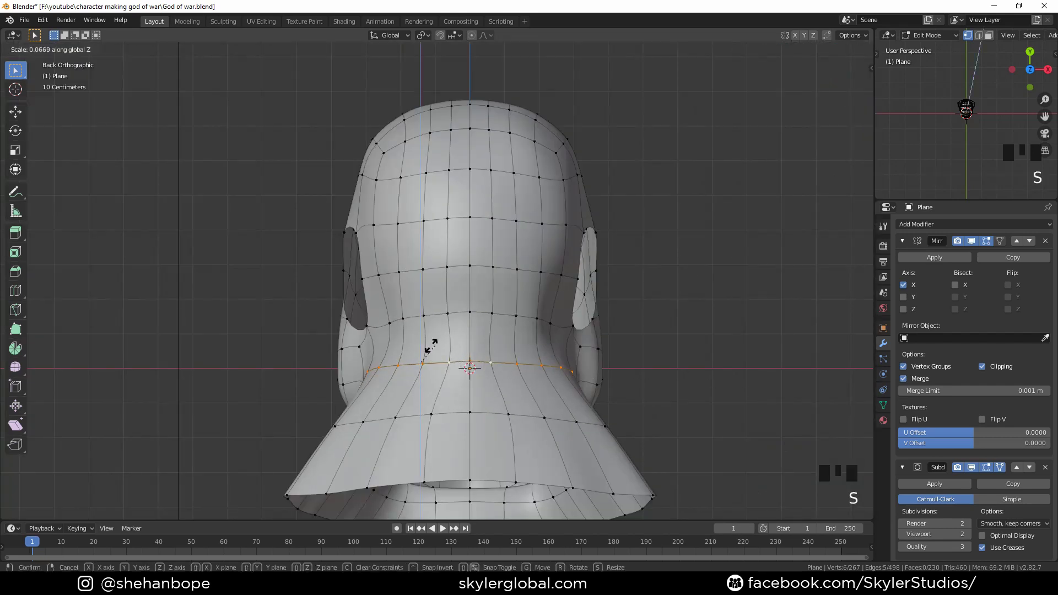
click(453, 346)
Step: Adjust the vertices at the centre of the nape row along Z
click(490, 361)
key(g)
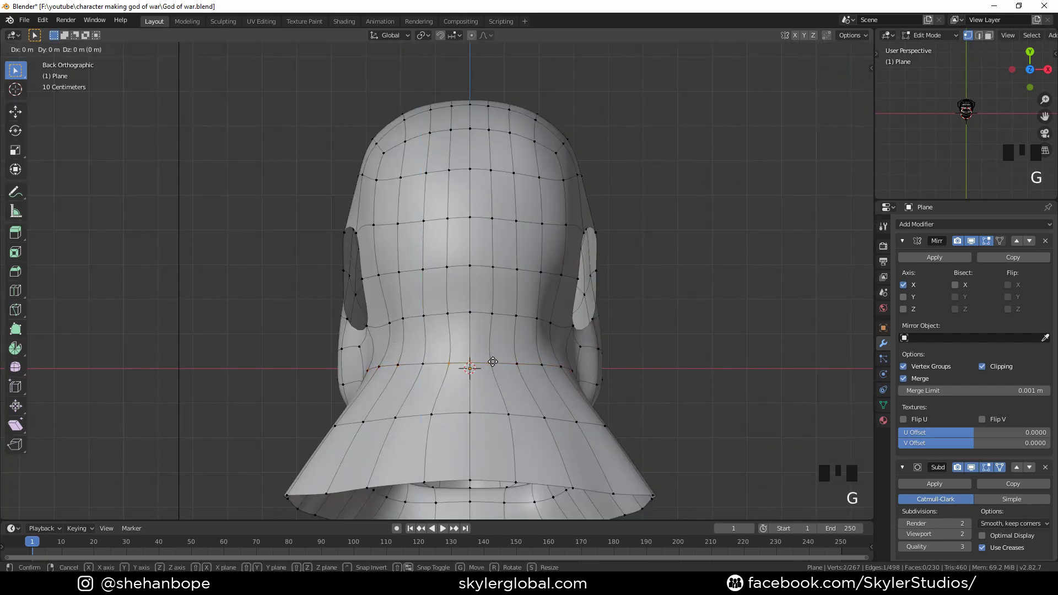
key(z)
click(490, 359)
Step: Lower the centre vertices of the neck row below the nape along Z to curve it downward
scroll(484, 369, down, 1)
click(471, 394)
key(g)
key(z)
click(491, 413)
shift+click(499, 398)
key(g)
key(z)
click(595, 411)
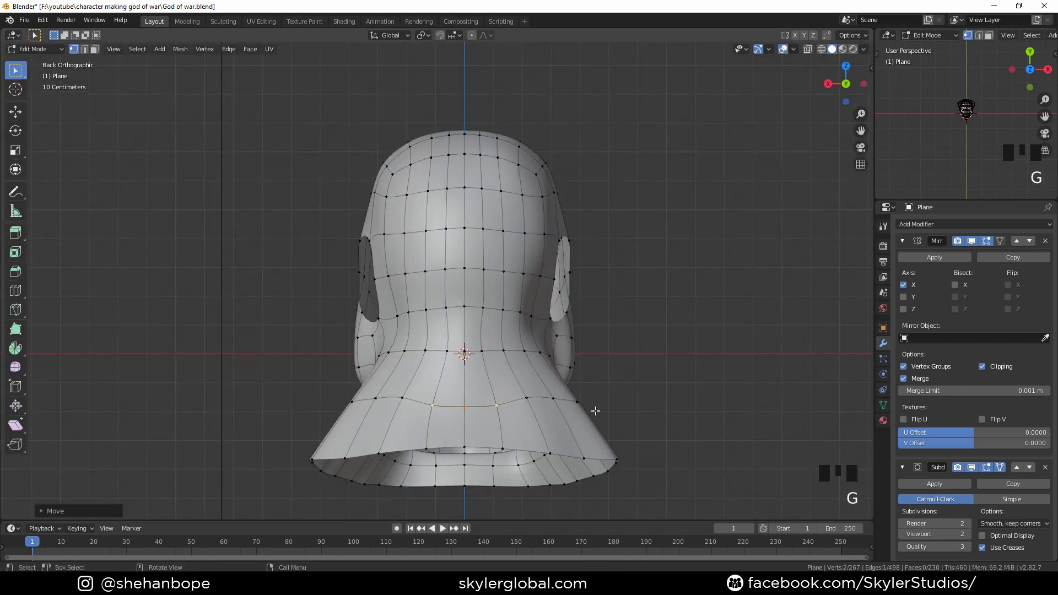
click(477, 416)
key(g)
key(z)
click(499, 421)
Step: Nudge the nape vertex beside the centre line and move the neighbouring rear neck edge vertex outward
scroll(484, 362, up, 1)
click(492, 367)
key(g)
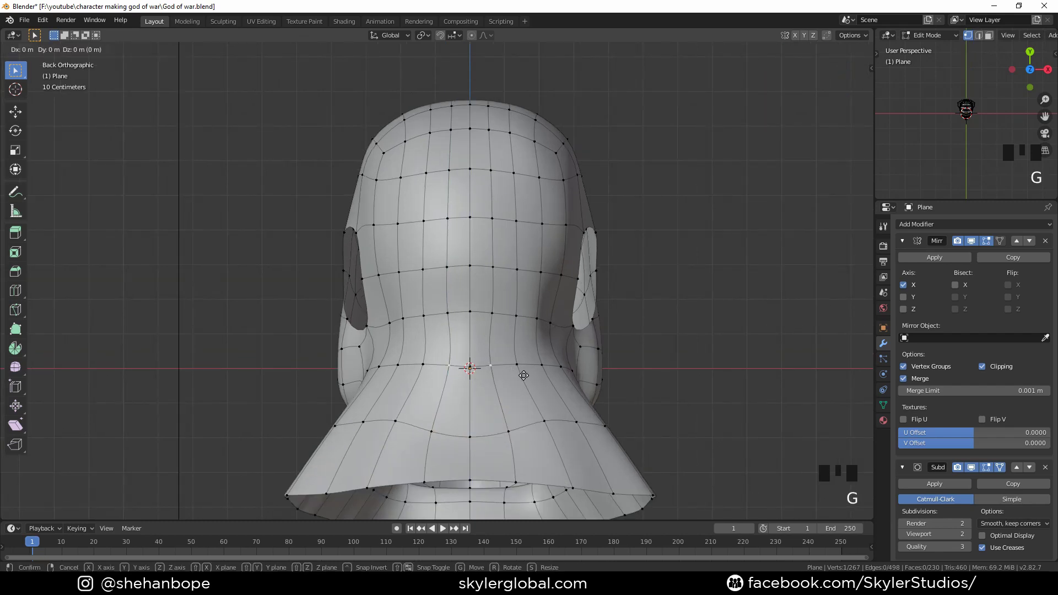
click(507, 375)
click(507, 484)
key(g)
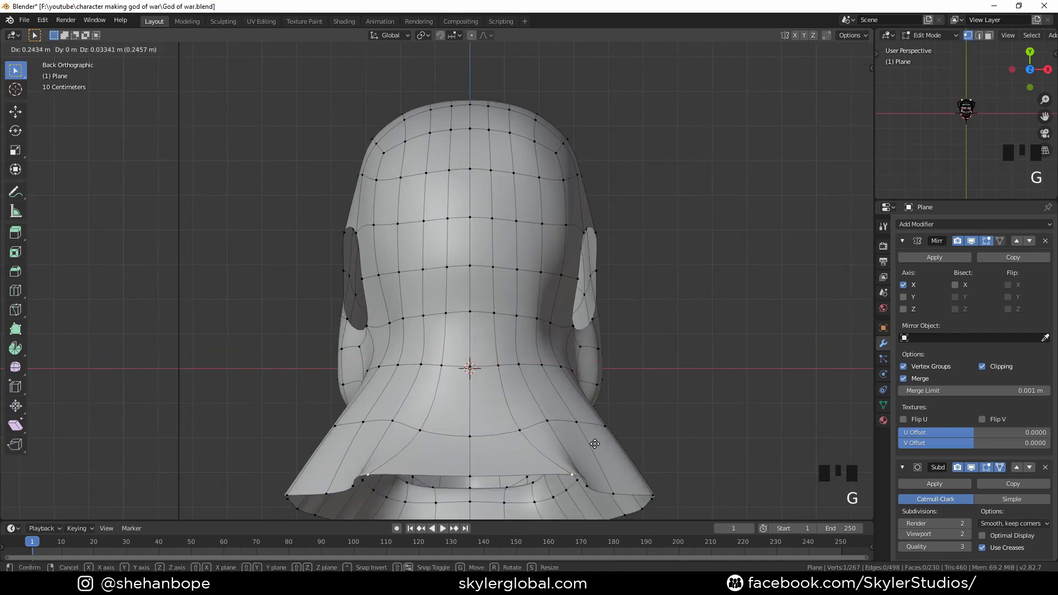
click(643, 447)
scroll(579, 419, down, 1)
key(KP_1)
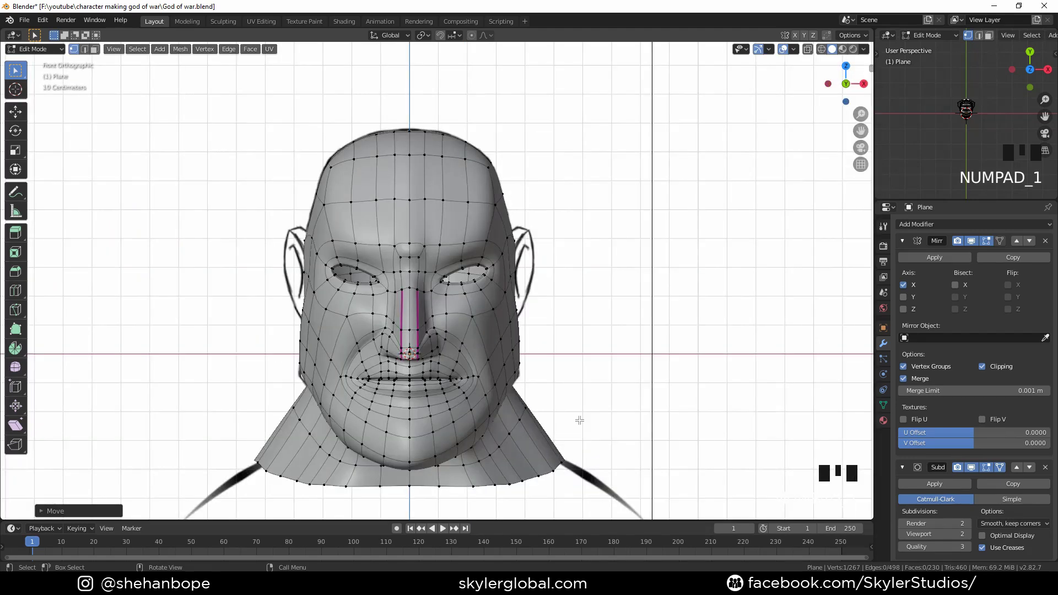
Step: Select a vertex on the lower jaw in side view and adjust its position
middle_drag(576, 420, 487, 219)
key(ctrl+KP_3)
key(KP_1)
key(KP_3)
scroll(423, 222, down, 2)
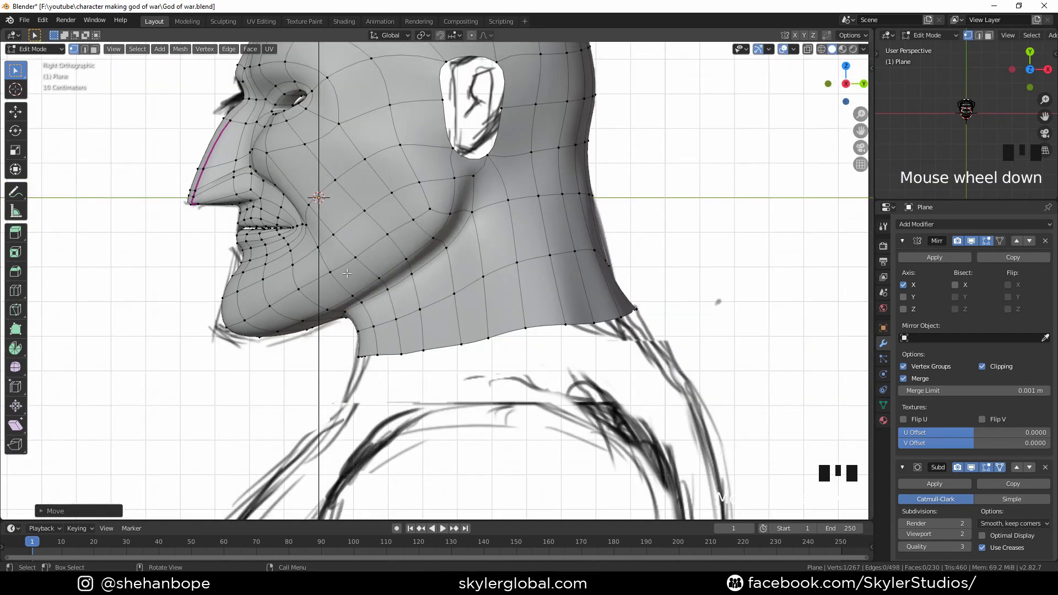
click(386, 278)
key(g)
click(386, 278)
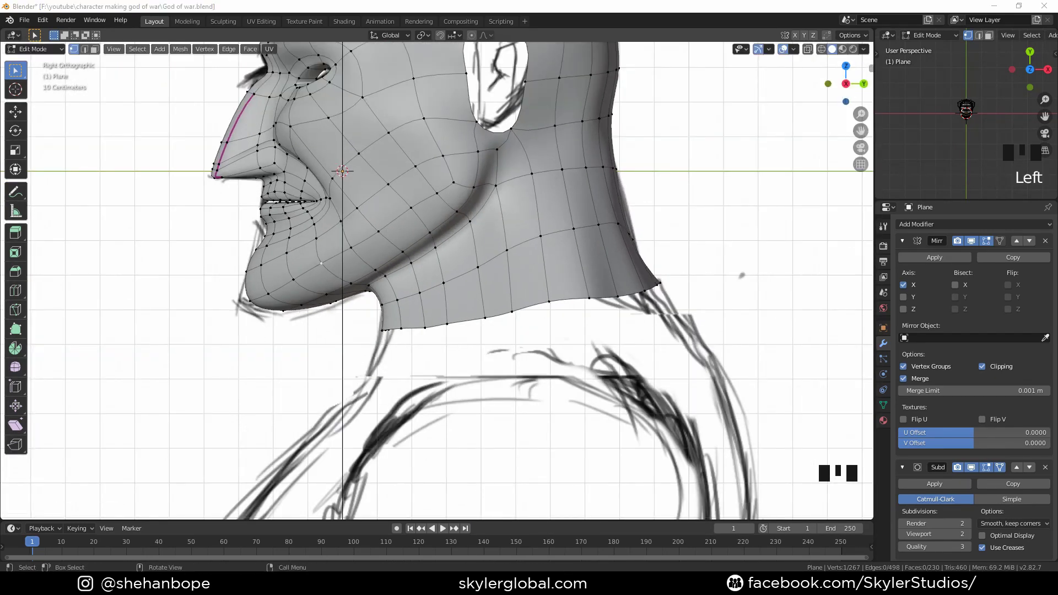
Step: Smooth the selected lower cheek vertex three times and select two neighbouring vertices above the jawline
scroll(346, 272, up, 1)
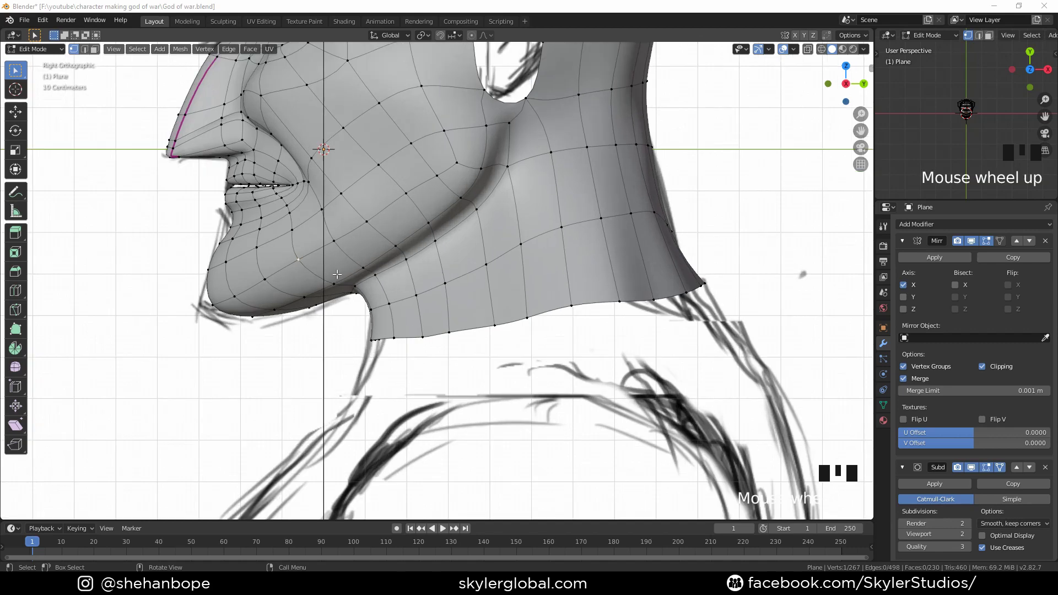
right_click(240, 365)
click(241, 365)
right_click(241, 365)
click(241, 366)
right_click(243, 365)
click(243, 365)
click(335, 241)
shift+click(325, 211)
scroll(223, 356, down, 2)
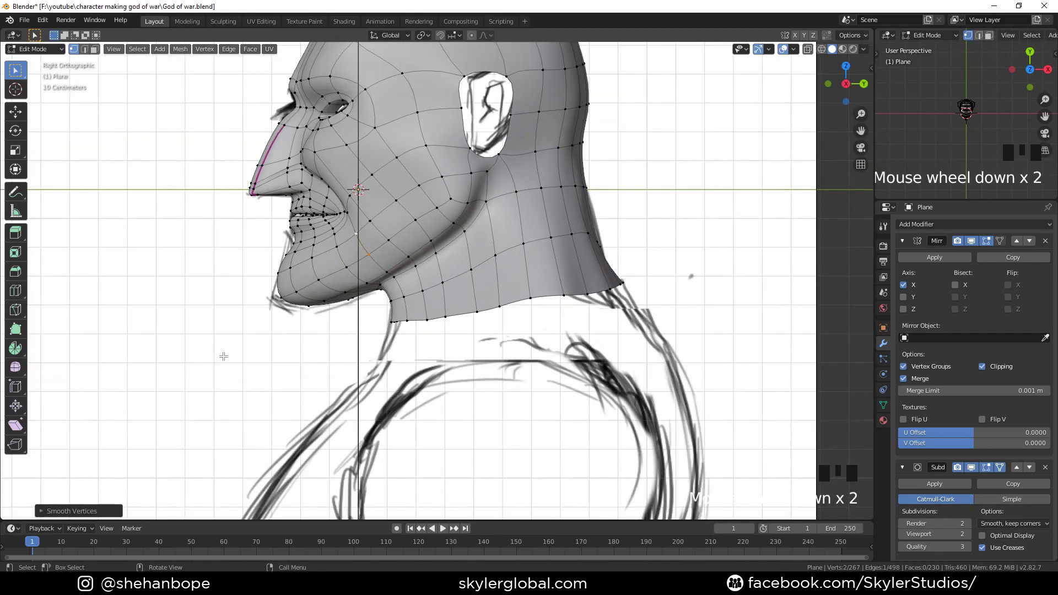
Step: Select the loop along the neck's lower edge on the head mesh and delete its vertices
key(Tab)
middle_drag(224, 357, 366, 362)
key(KP_1)
click(487, 307)
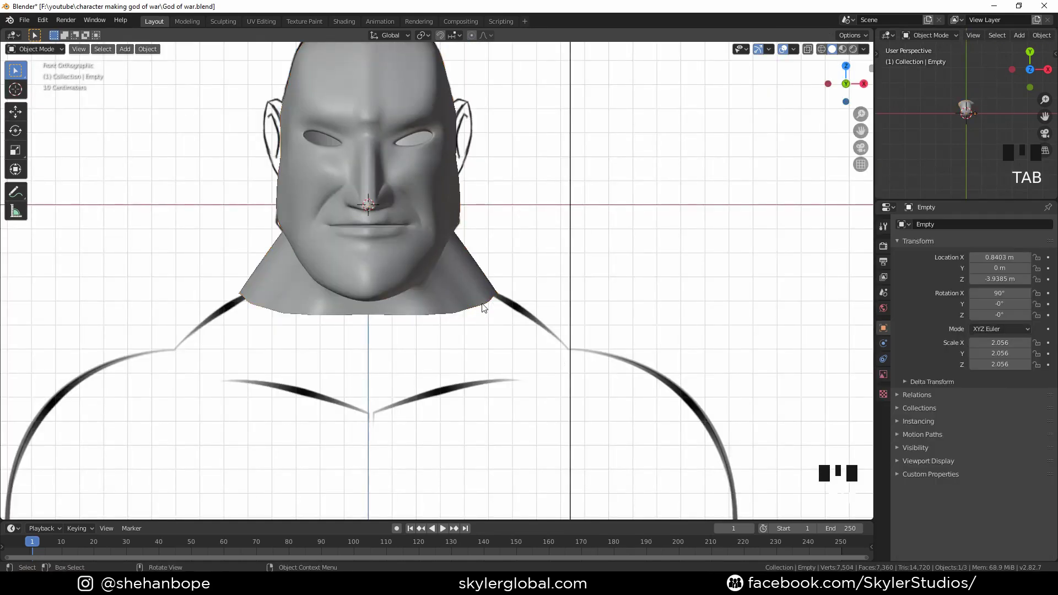
click(484, 301)
key(Tab)
alt+click(485, 303)
right_click(626, 274)
key(x)
click(786, 327)
Step: Inspect the trimmed neck and head shape from perspective, front and side views
middle_drag(778, 325, 609, 335)
key(Tab)
key(KP_1)
key(Tab)
scroll(696, 331, down, 2)
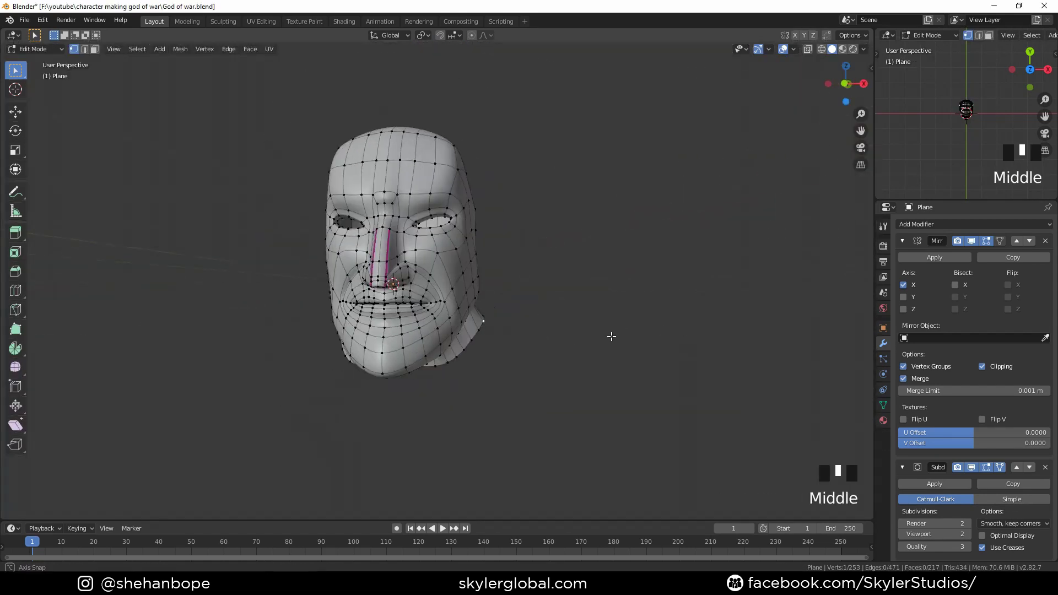
key(KP_1)
key(KP_3)
click(520, 236)
Step: Select the whole head mesh and smooth all its vertices
key(a)
middle_drag(524, 331, 581, 299)
key(a)
key(a)
key(a)
key(a)
right_click(586, 265)
key(KP_1)
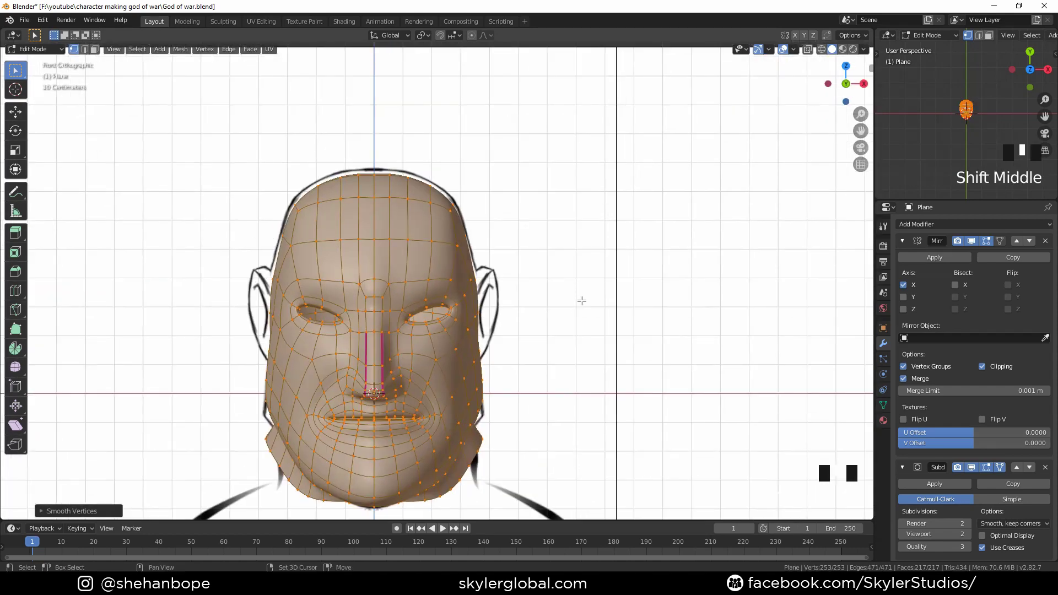
Step: Select the vertices running over the top of the skull and reposition them in front view to follow the sketch
click(371, 81)
scroll(371, 81, up, 2)
middle_drag(371, 81, 276, 128)
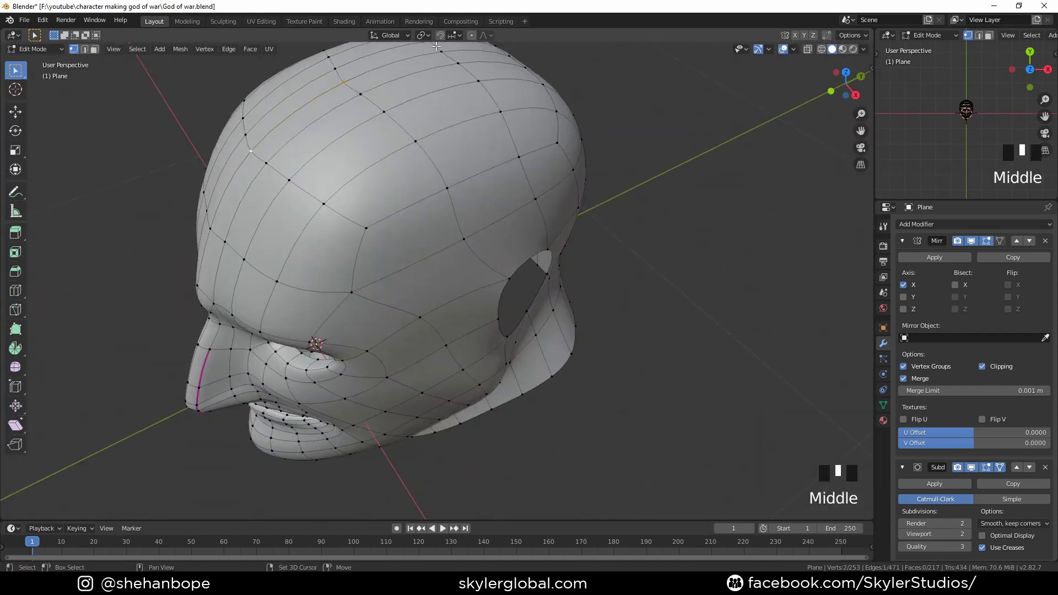
click(562, 105)
shift+click(609, 130)
shift+click(650, 167)
middle_drag(689, 138, 750, 209)
key(KP_1)
key(g)
click(750, 209)
Step: Move the upper forehead and crown vertices onto the sketch's skull outline in side view
key(KP_3)
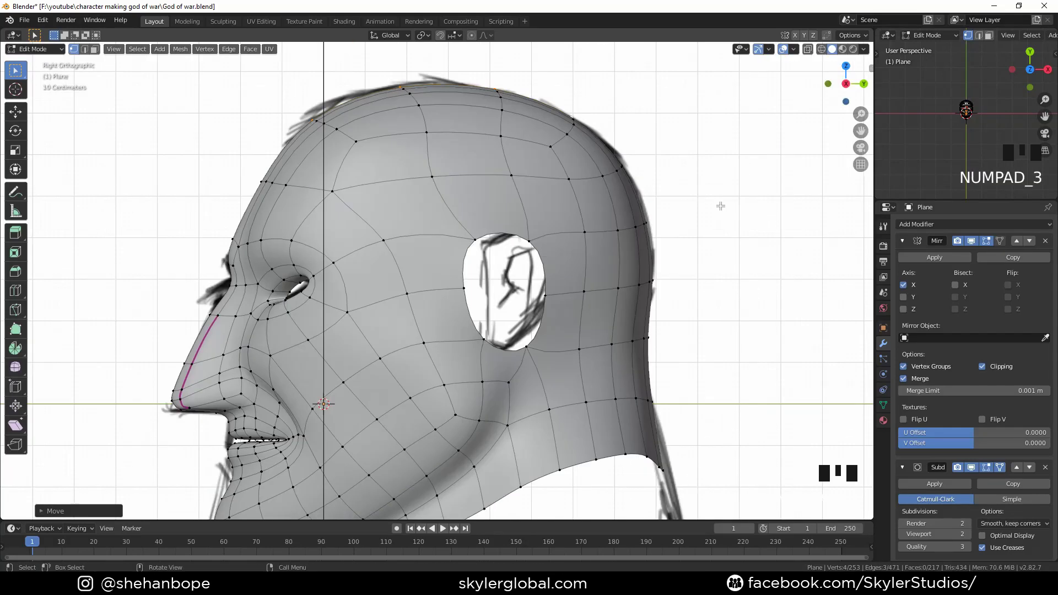
drag(293, 94, 630, 160)
drag(343, 156, 369, 158)
key(g)
click(383, 151)
drag(386, 98, 437, 140)
key(g)
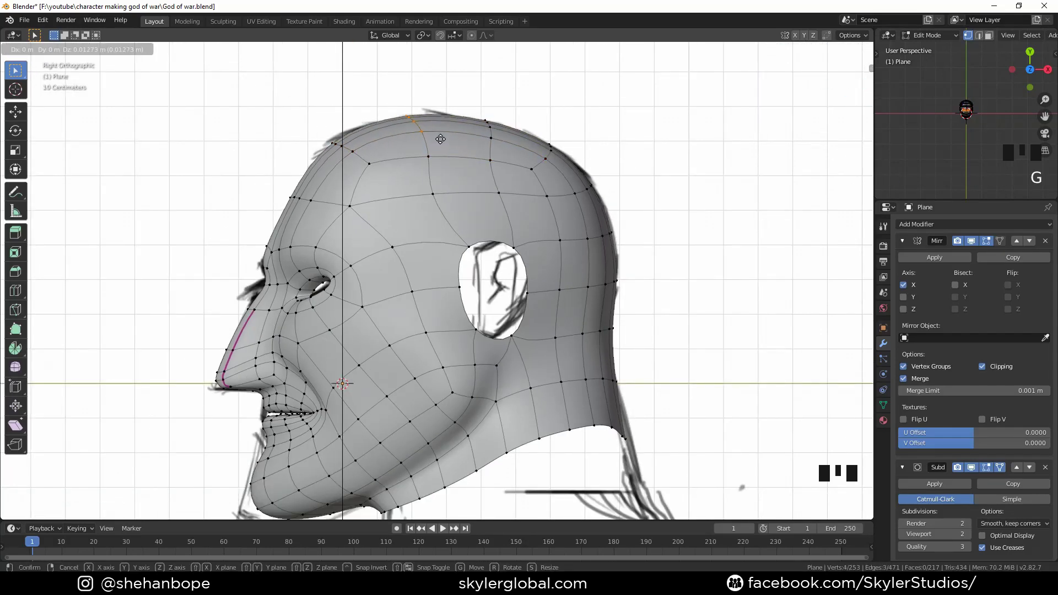
click(439, 138)
Step: Move the vertex rows at the back of the head and nape to fit the side sketch's profile
drag(593, 116, 533, 158)
key(g)
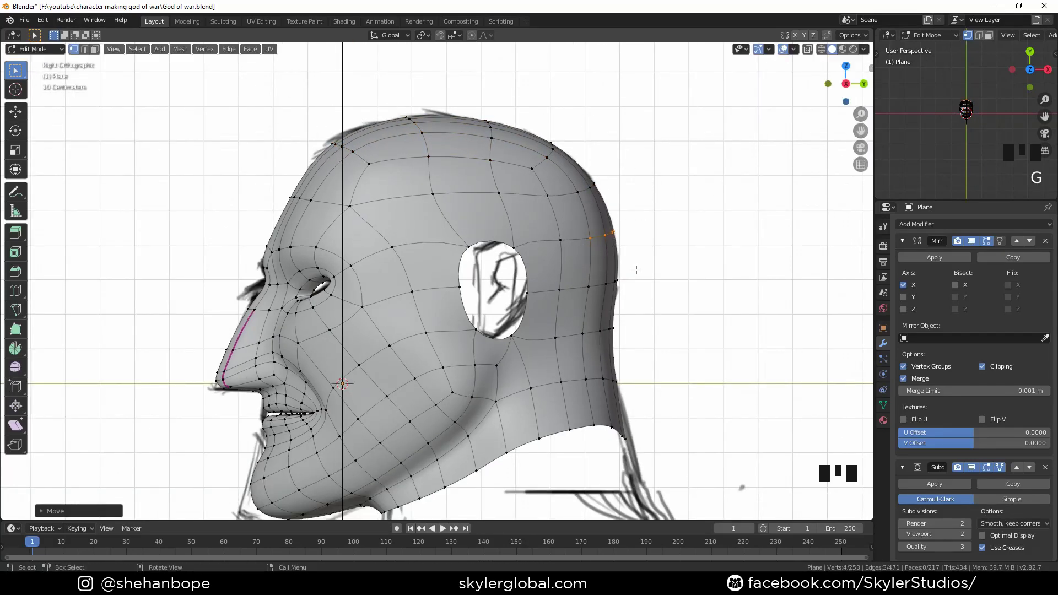
shift+scroll(635, 269, up, 2)
key(g)
click(657, 307)
drag(630, 212, 571, 241)
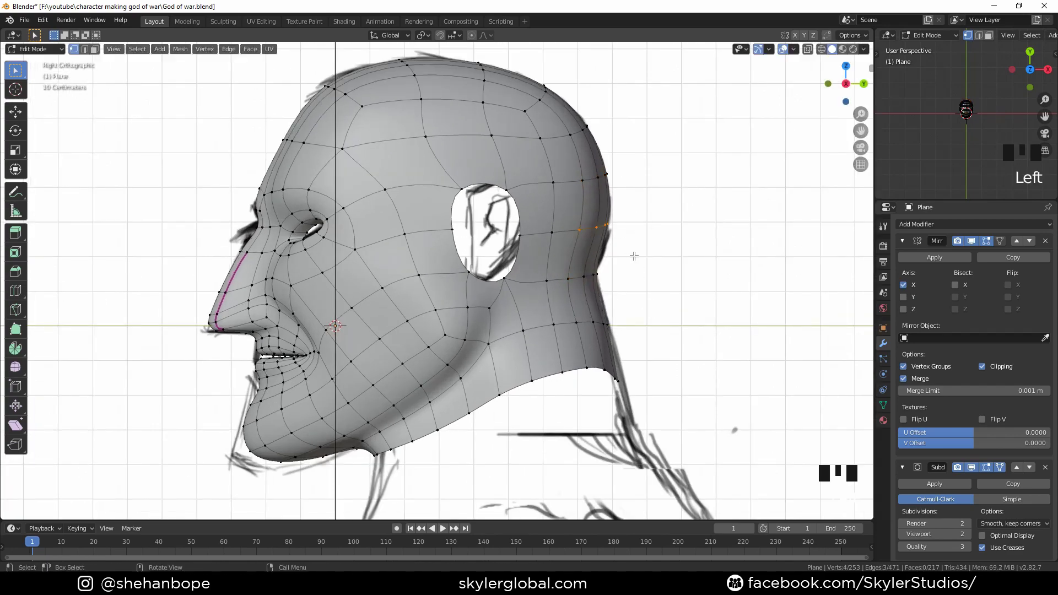
key(g)
click(636, 265)
drag(647, 359, 597, 389)
key(g)
click(604, 388)
Step: Move the centre vertex between the eyebrows along the Y axis
shift+middle_drag(539, 362, 366, 374)
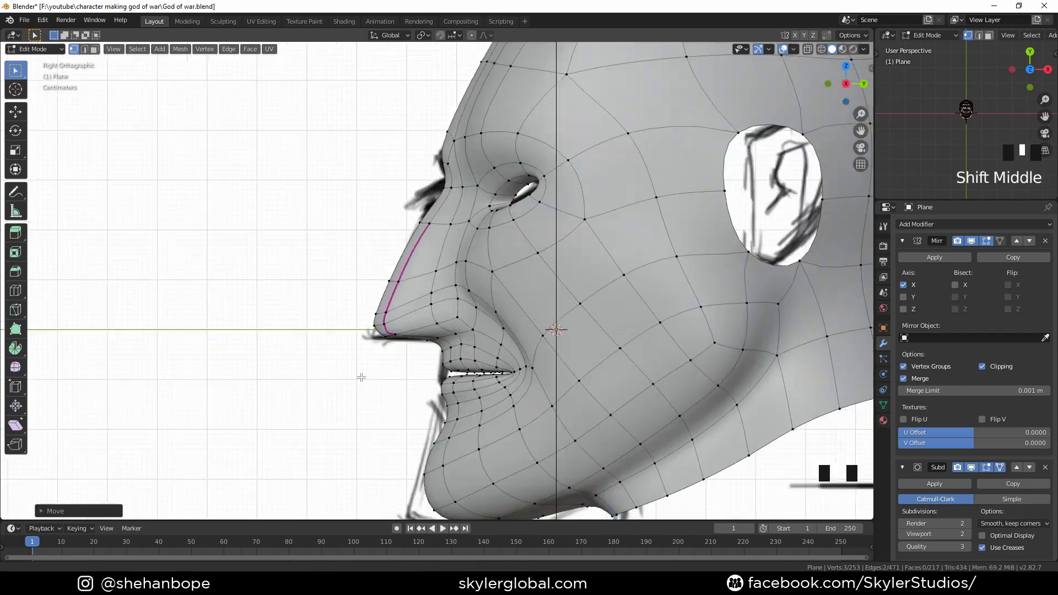
scroll(365, 373, up, 2)
middle_drag(106, 178, 468, 277)
key(g)
right_click(409, 282)
click(378, 258)
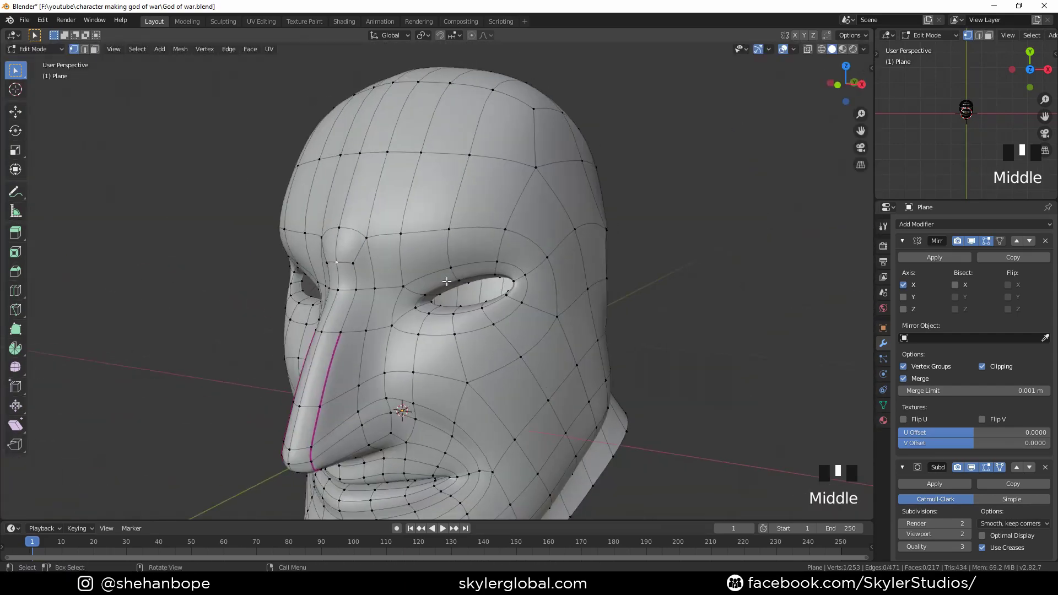
key(g)
key(y)
click(466, 279)
Step: Shift the neighbouring vertex beside the top of the nose bridge along the Y axis
shift+middle_drag(257, 276, 182, 303)
click(336, 306)
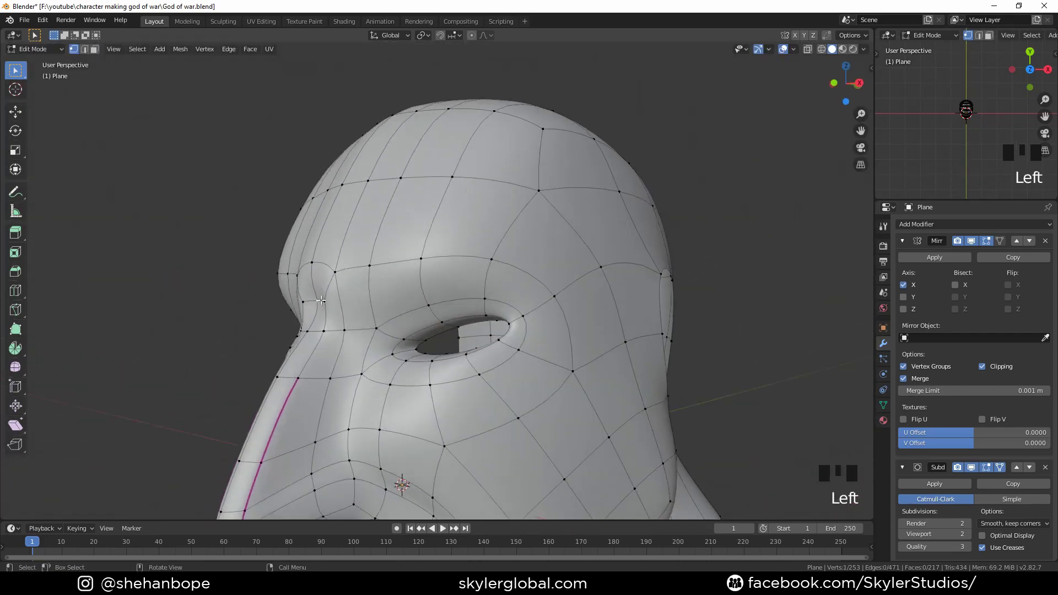
key(g)
key(y)
click(413, 335)
Step: Select the vertices along the brow ridge and move them together along the Y axis
middle_drag(414, 336, 485, 333)
scroll(485, 333, down, 2)
click(379, 334)
shift+click(416, 330)
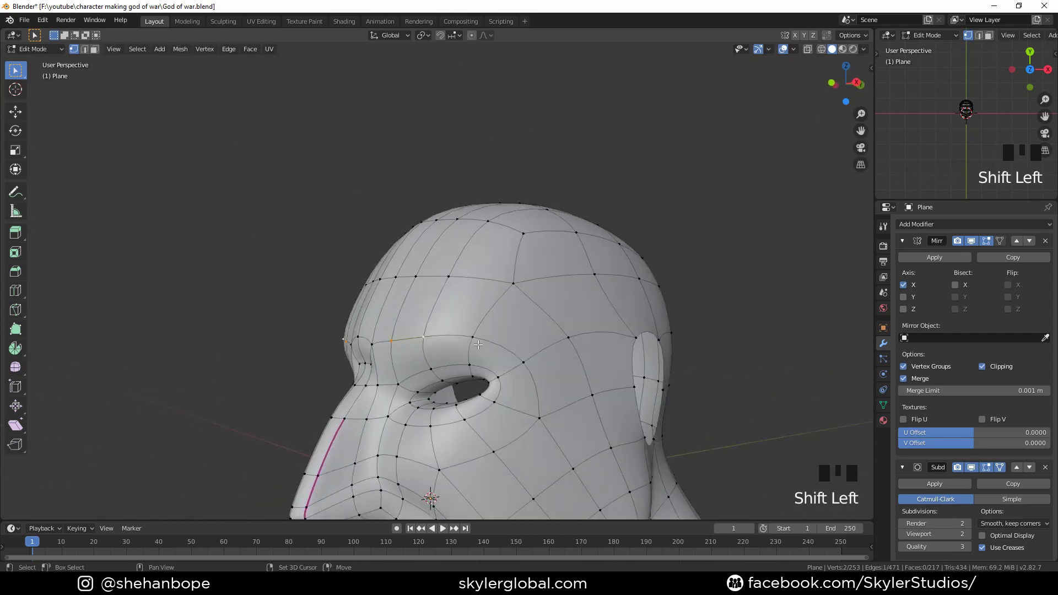
shift+click(454, 305)
middle_drag(418, 331, 562, 347)
key(g)
key(y)
click(510, 358)
Step: Select the inner brow vertex and the forehead vertex above it and smooth them
click(348, 299)
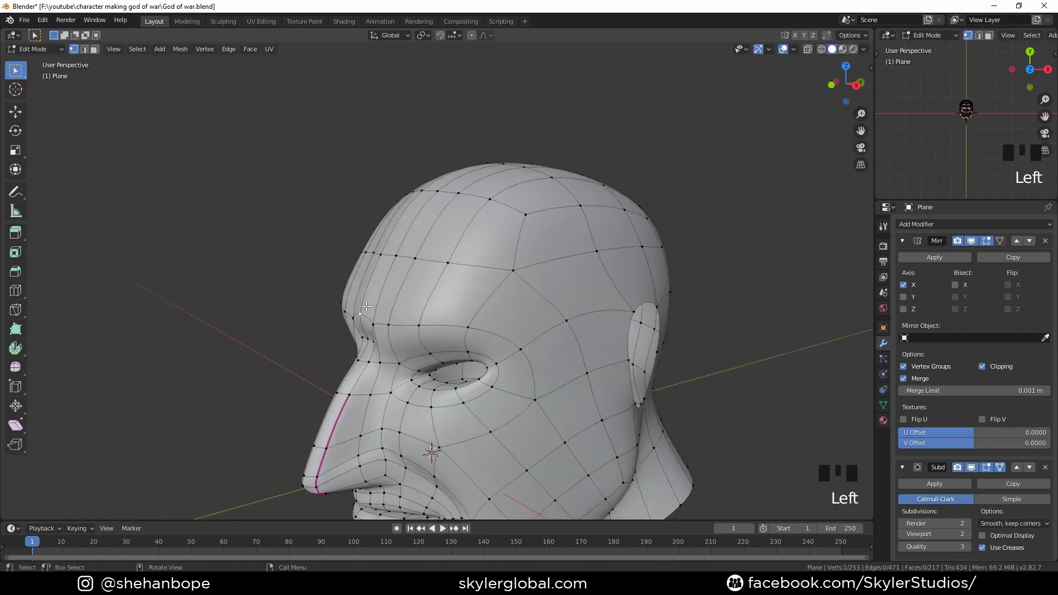
shift+click(361, 246)
right_click(170, 251)
click(170, 252)
right_click(170, 251)
Step: Reposition the inner brow vertices along X and the mid-brow vertices freely in front view
middle_drag(193, 398, 534, 325)
key(KP_1)
scroll(292, 348, up, 3)
scroll(292, 347, down, 1)
key(KP_1)
scroll(353, 394, down, 1)
key(g)
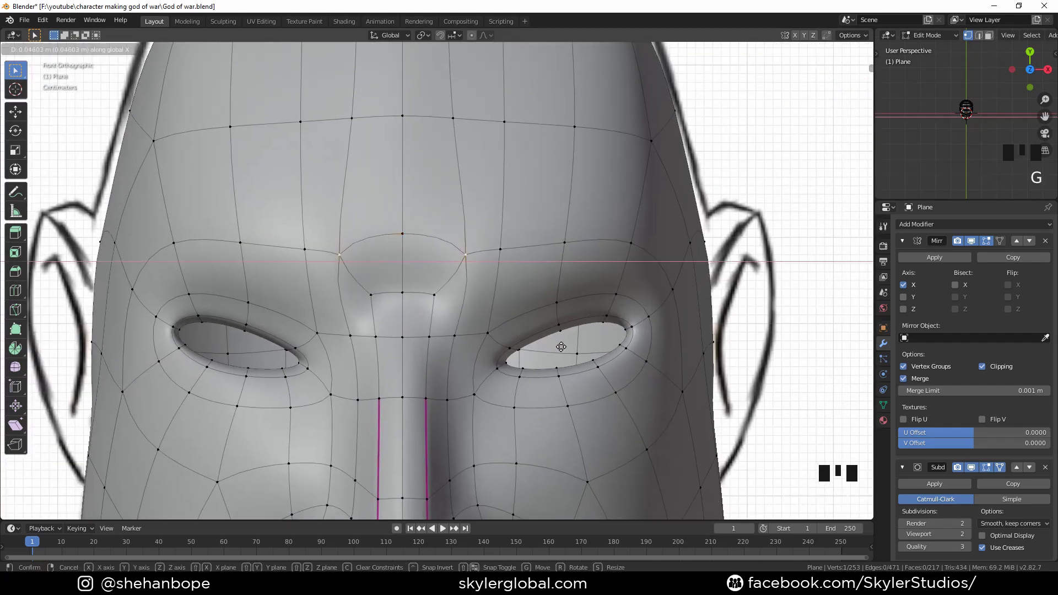
click(546, 339)
scroll(547, 272, down, 2)
key(g)
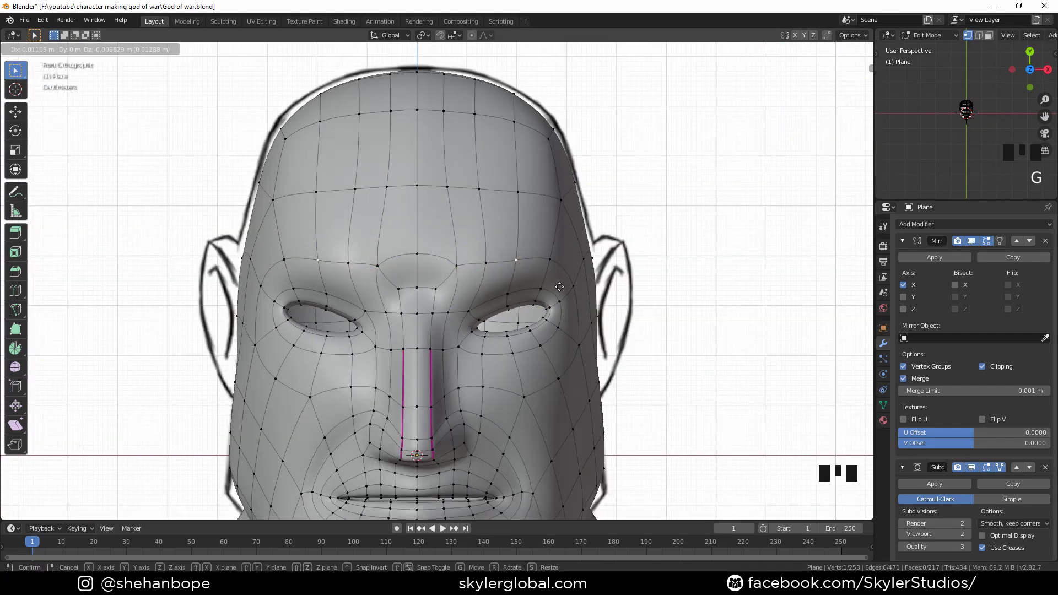
click(563, 284)
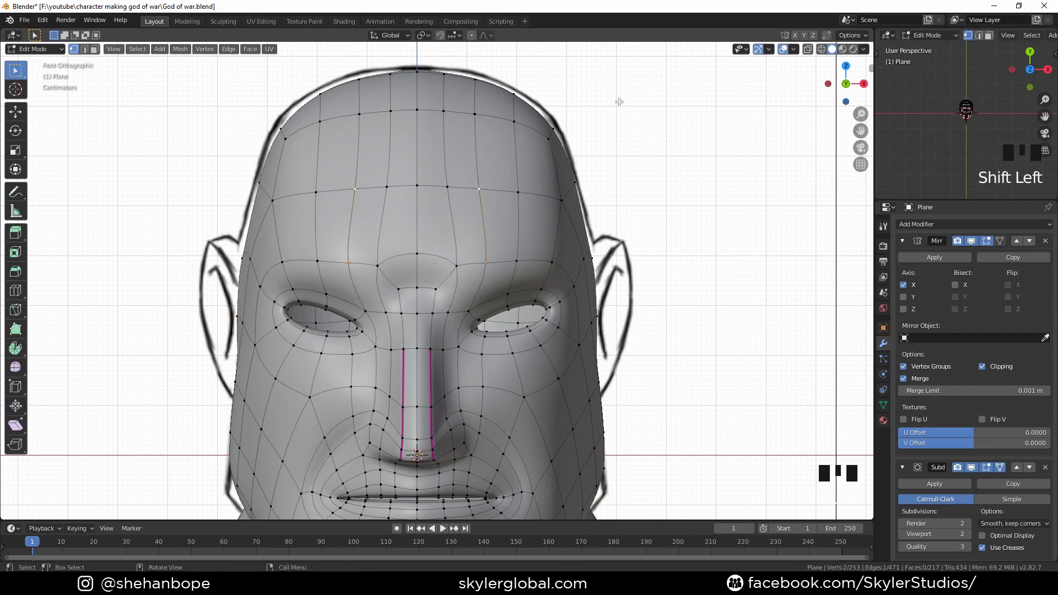
Step: Adjust the forehead and crown vertices in front view so the top of the head meets the sketch outline
key(g)
click(455, 84)
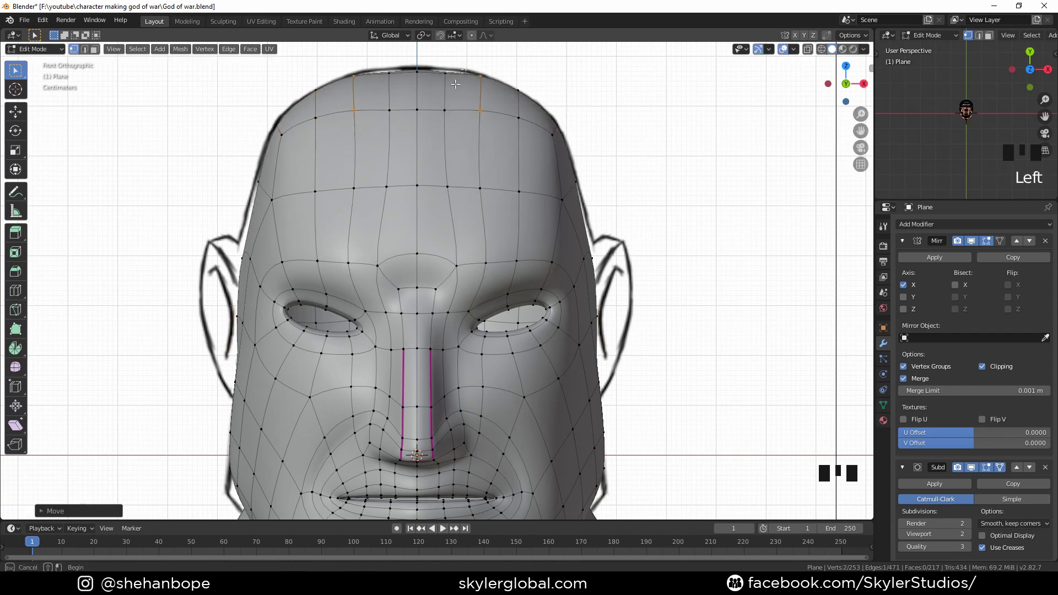
scroll(415, 111, down, 3)
middle_drag(415, 111, 684, 257)
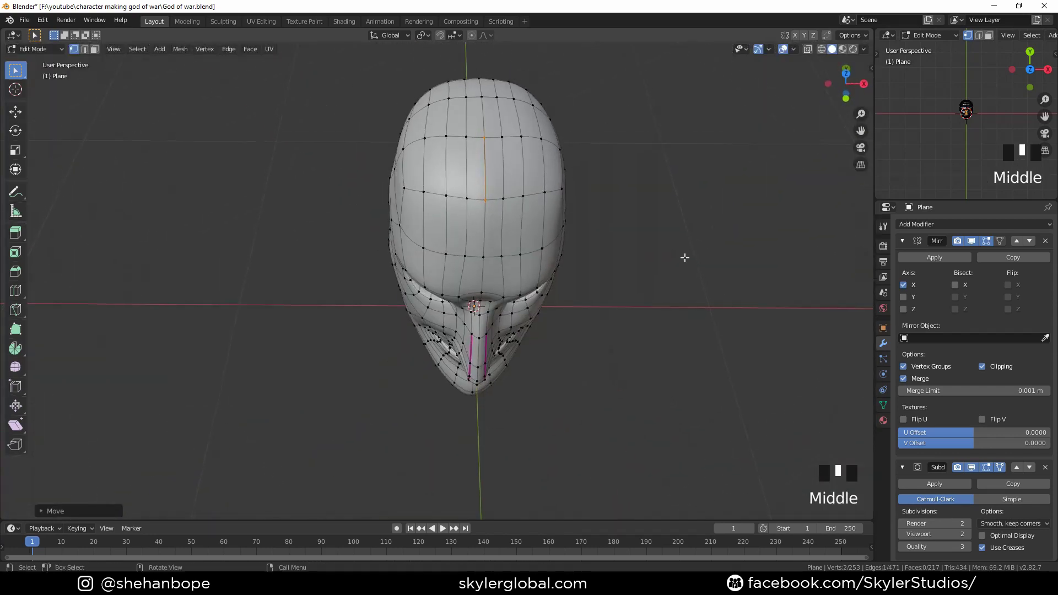
Step: Scale two crosswise vertex rows over the top of the head along Y in top view
key(KP_7)
click(515, 285)
key(y)
click(526, 318)
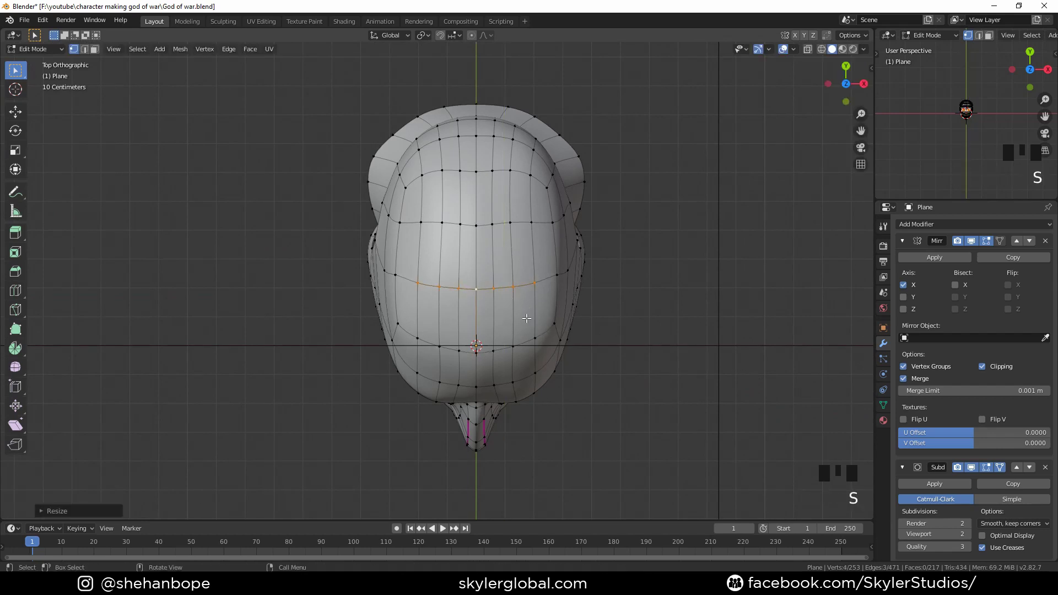
shift+click(531, 224)
key(s)
key(y)
click(507, 229)
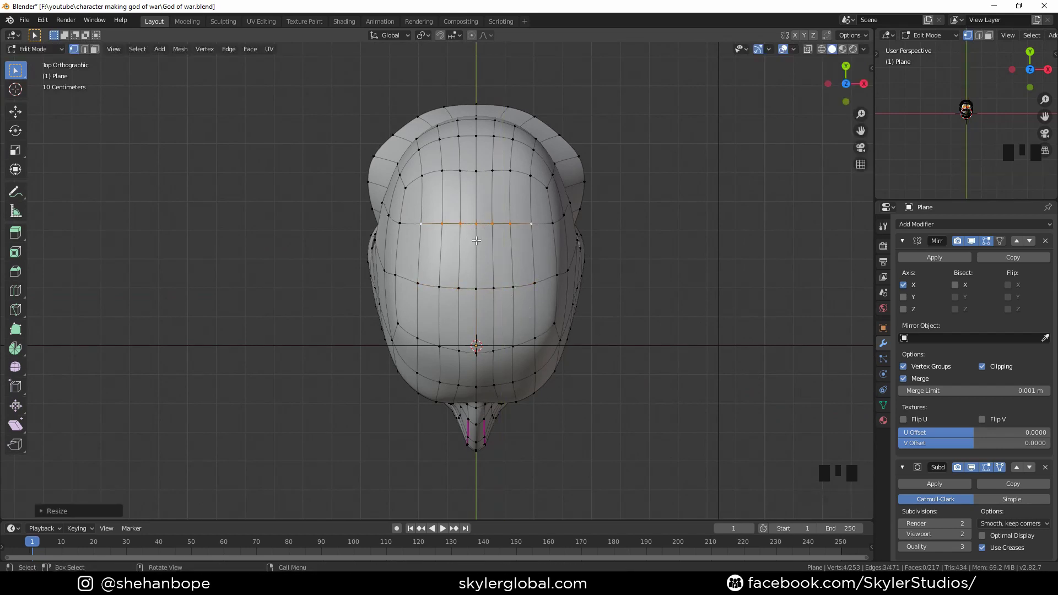
Step: Scale the outer vertices of the front crown row and rotate the rear crown row's vertices in top view
scroll(537, 293, up, 1)
click(554, 284)
shift+click(580, 275)
key(s)
click(646, 277)
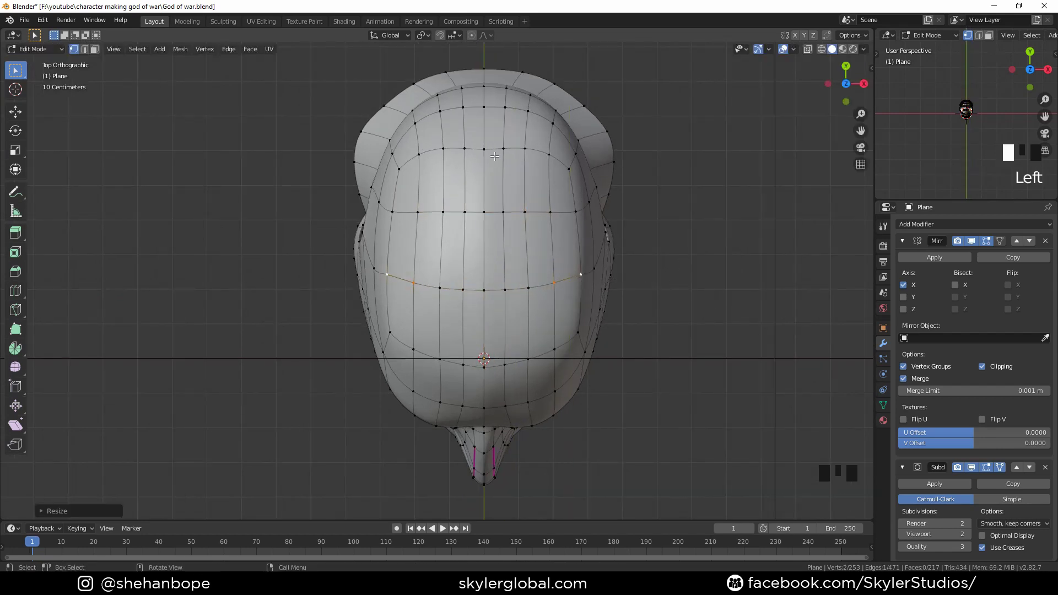
key(g)
key(r)
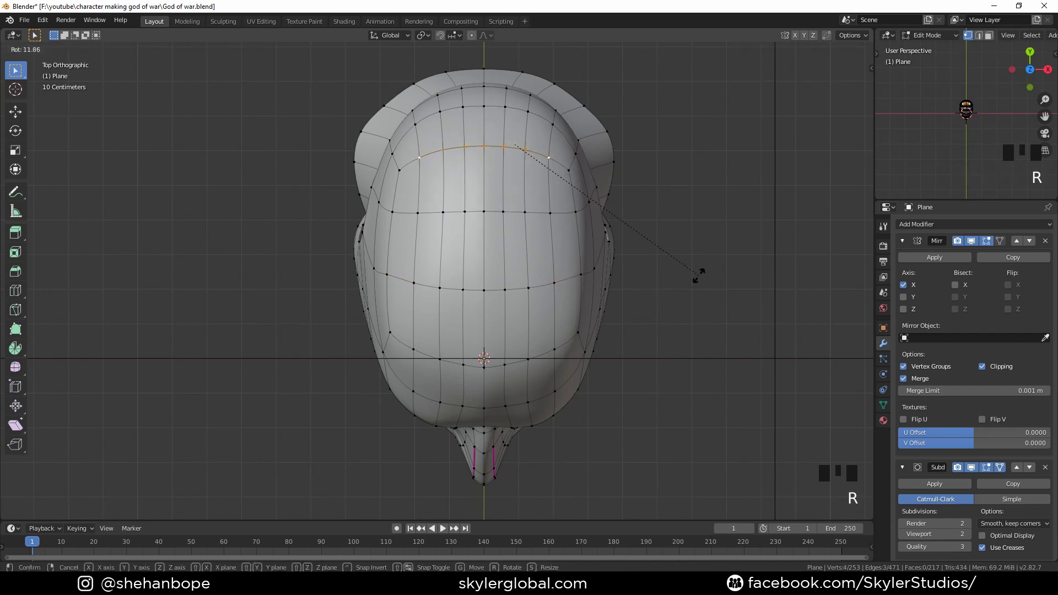
click(697, 277)
Step: Smooth the selected crown vertices and reposition them in perspective and top views
middle_drag(722, 303, 623, 232)
right_click(689, 171)
click(690, 170)
key(g)
middle_drag(690, 171, 642, 333)
click(771, 220)
key(KP_7)
right_click(620, 221)
click(619, 222)
key(g)
click(657, 246)
Step: Move the brow vertices in side view to follow the sketch's forehead profile
key(KP_3)
scroll(652, 288, down, 3)
scroll(395, 355, up, 2)
middle_drag(396, 355, 500, 256)
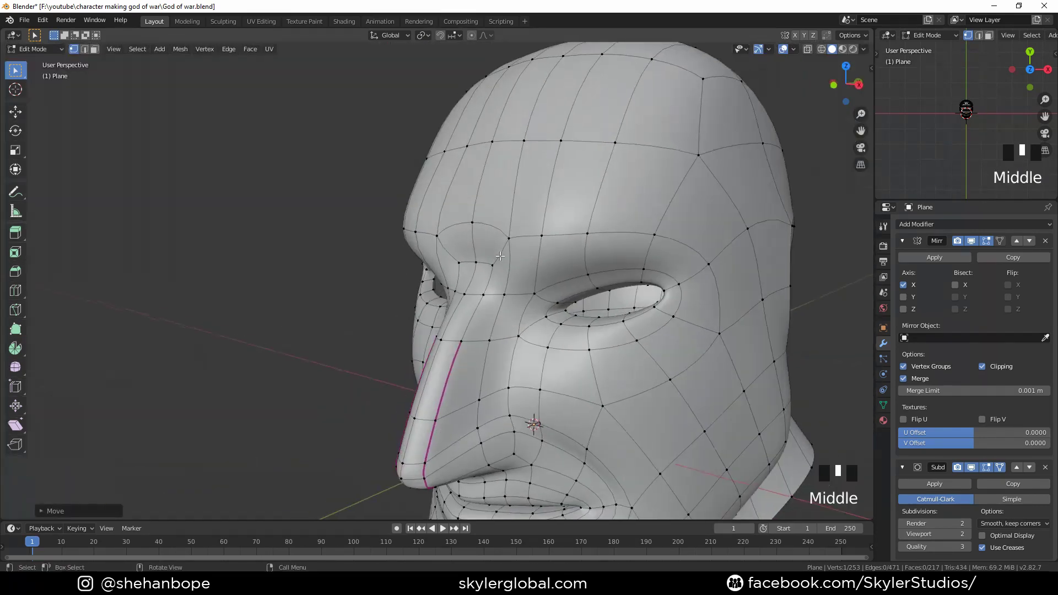
key(KP_3)
key(g)
click(423, 243)
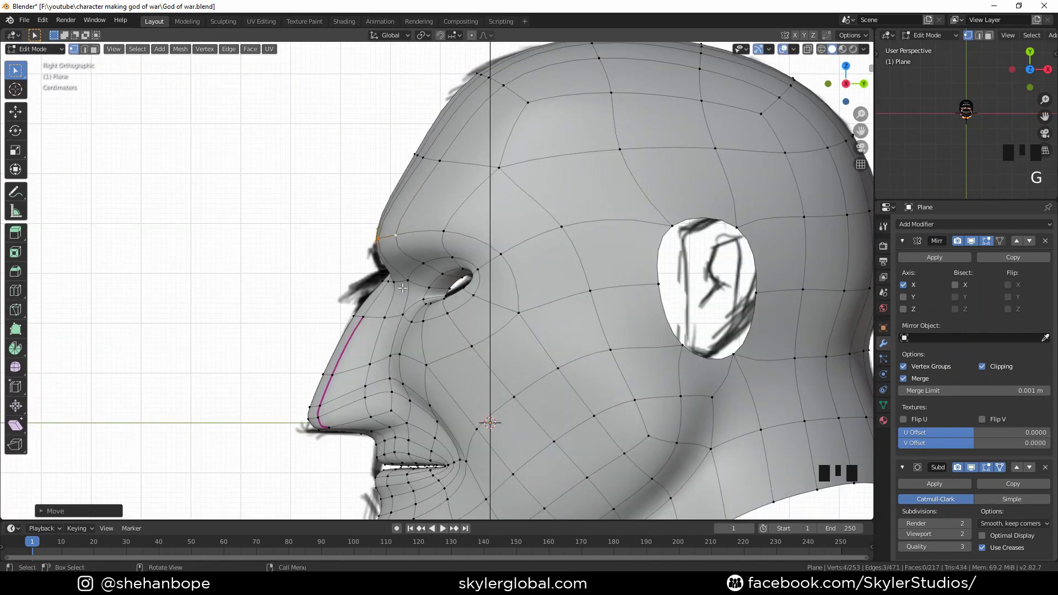
Step: Select the vertex beside the top of the nose bridge and reposition it in side view
middle_drag(423, 242, 518, 257)
click(519, 257)
key(KP_3)
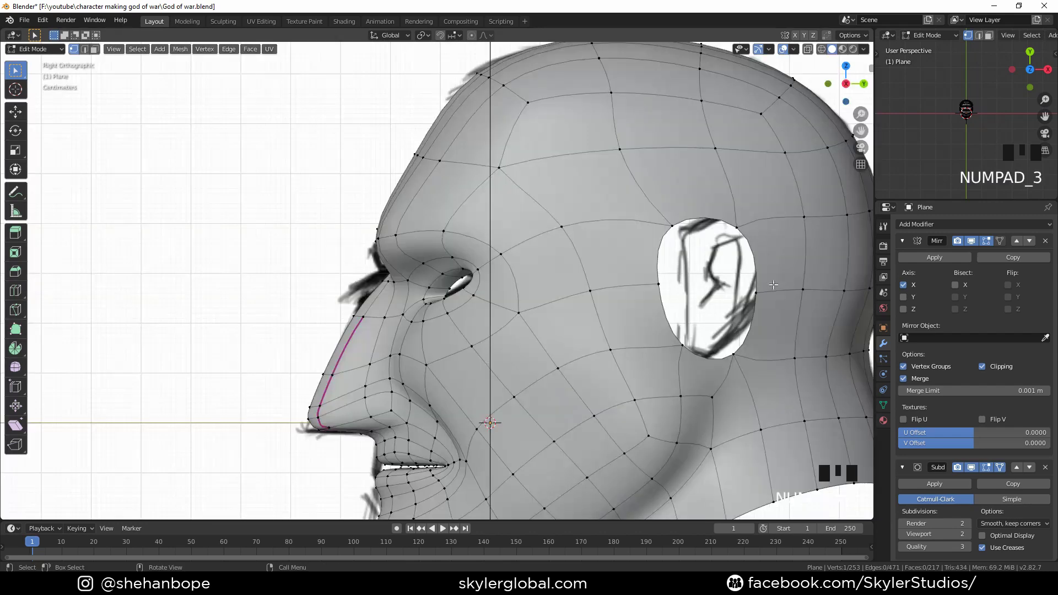
key(g)
click(518, 350)
middle_drag(518, 349, 723, 453)
Step: Raise the centre brow vertex and the vertices at the top of the nose bridge along Z in front view
key(KP_1)
scroll(723, 453, up, 2)
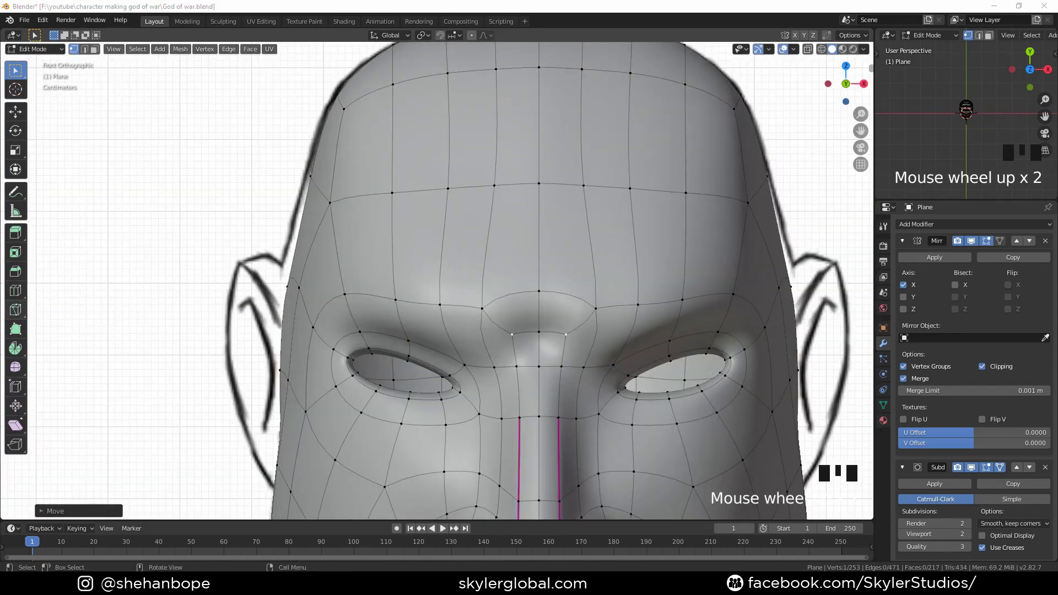
key(g)
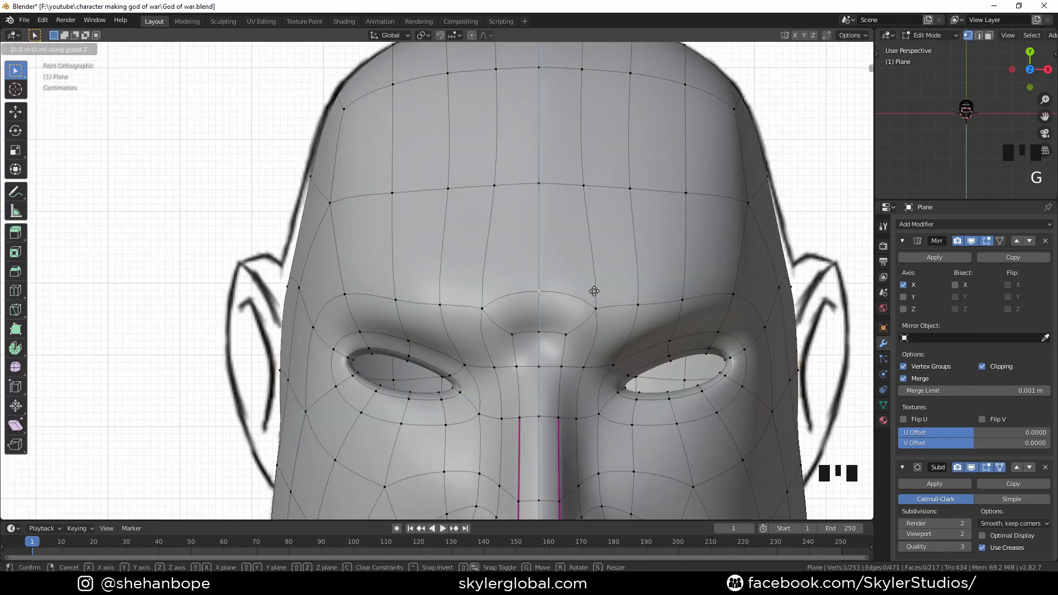
click(604, 229)
click(547, 326)
key(g)
key(z)
click(549, 310)
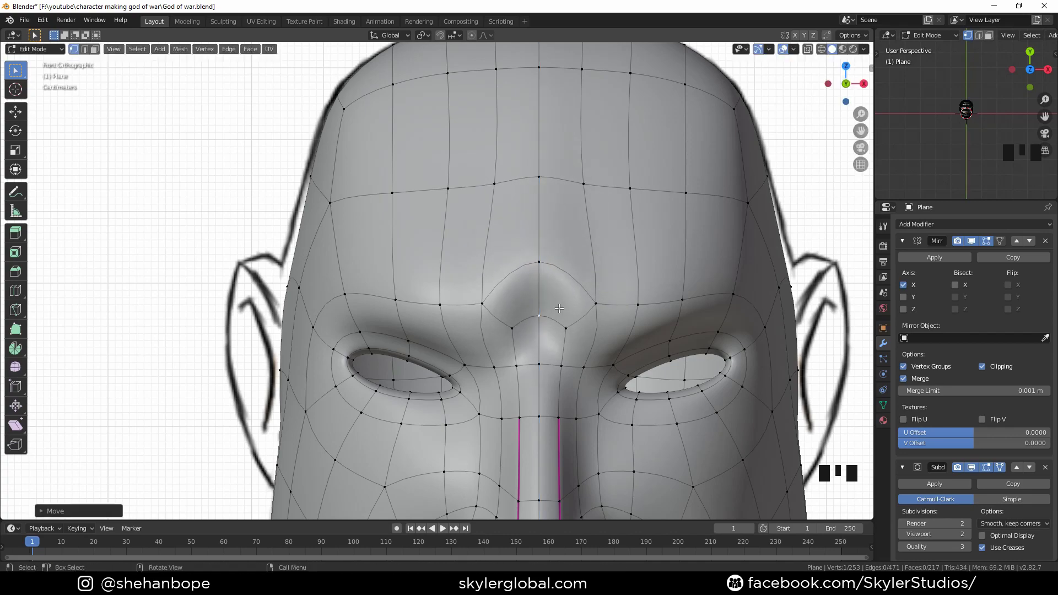
click(571, 321)
key(g)
key(z)
click(571, 307)
Step: Smooth the selected vertex between the eyebrows
scroll(571, 297, down, 3)
middle_drag(606, 276, 529, 283)
key(KP_3)
scroll(529, 259, up, 1)
right_click(529, 259)
click(529, 259)
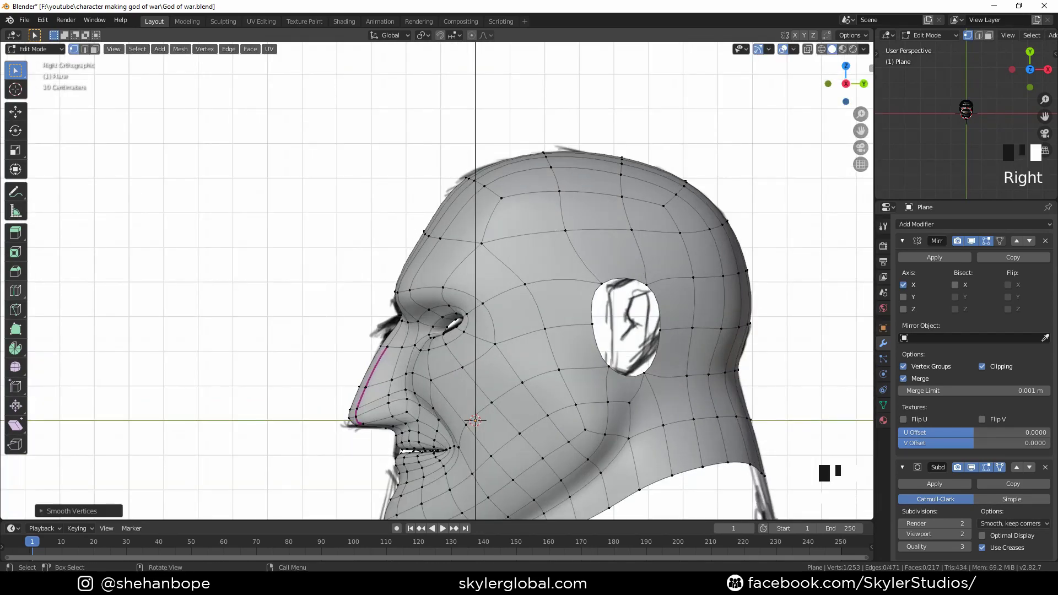
Step: Move the centre brow vertex in side view to match the sketch's profile above the nose
middle_drag(404, 335, 468, 331)
scroll(440, 325, up, 4)
click(380, 291)
key(KP_3)
scroll(380, 330, down, 2)
key(g)
click(362, 361)
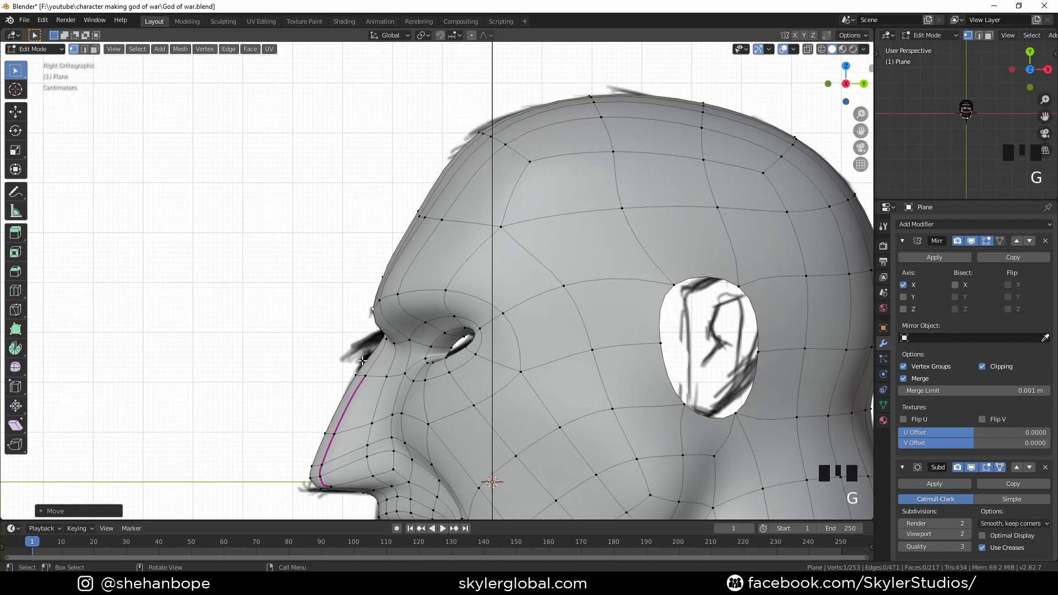
Step: Lower the centre vertex at the top of the nose bridge in front view
middle_drag(272, 309, 523, 347)
key(g)
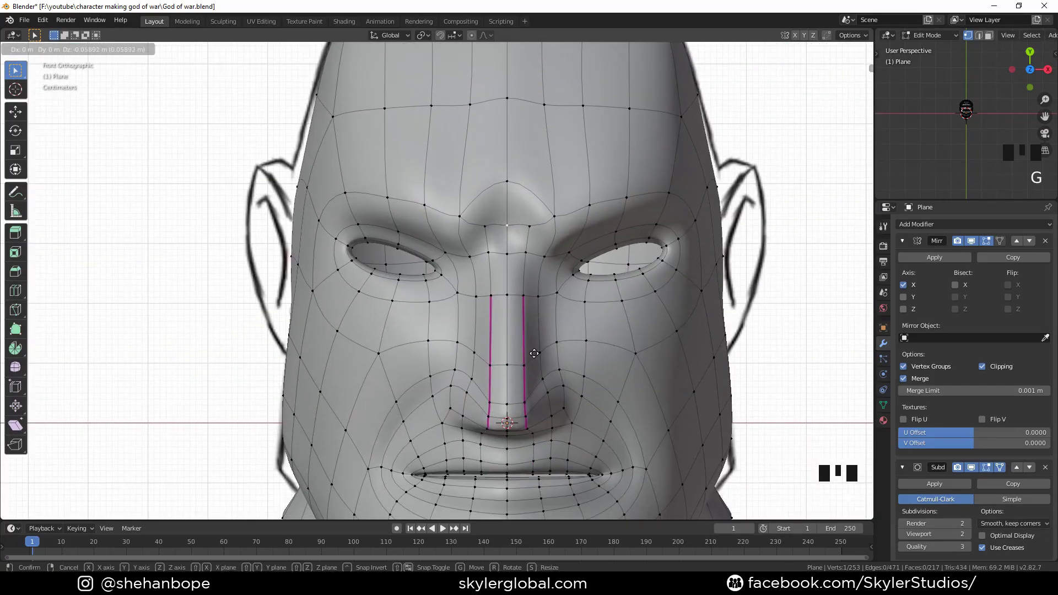
scroll(211, 292, down, 4)
scroll(212, 293, up, 3)
key(2)
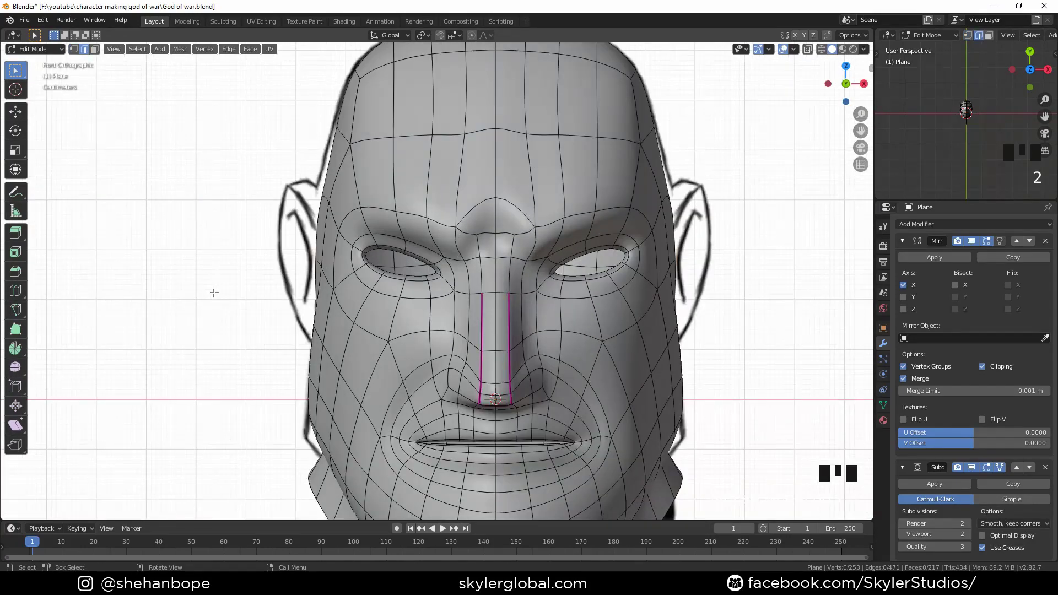
key(1)
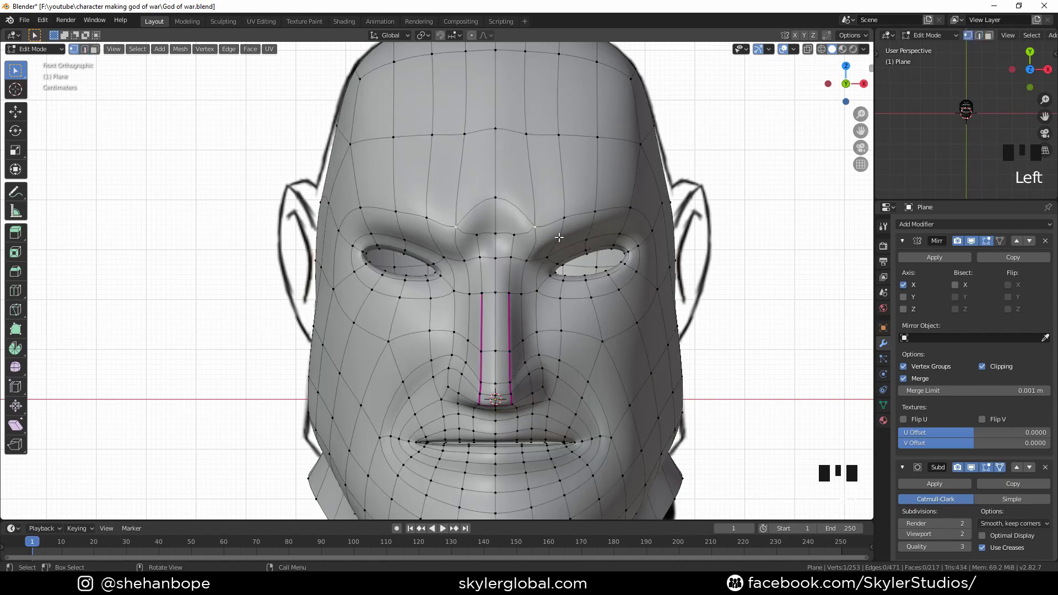
Step: Refine the eye opening by moving vertices at its inner corner and along the upper eyelid
click(657, 205)
scroll(645, 226, up, 2)
shift+middle_drag(609, 264, 529, 276)
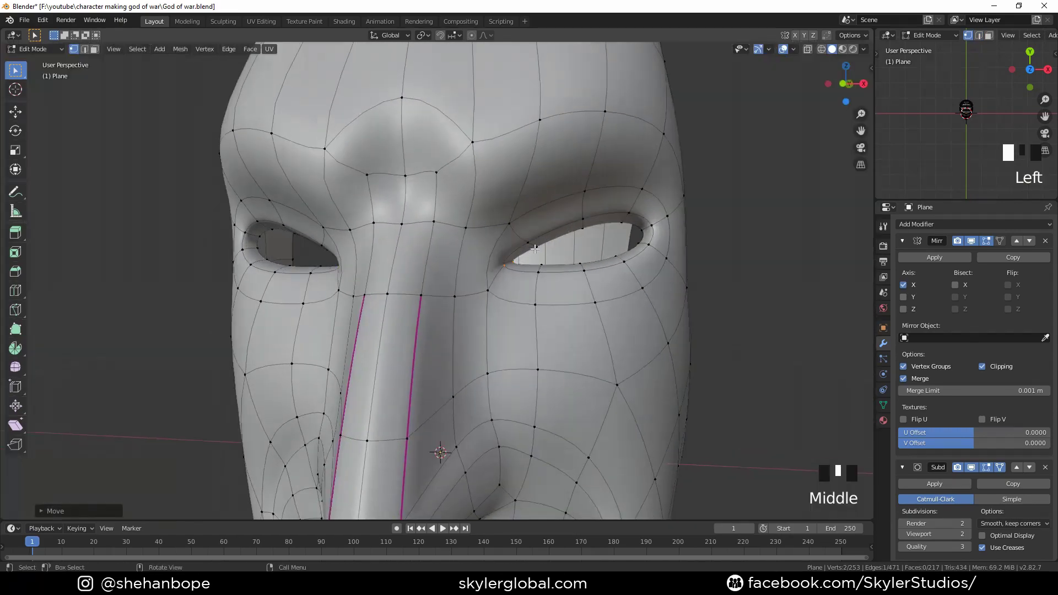
key(KP_1)
scroll(591, 232, down, 3)
shift+middle_drag(606, 292, 552, 224)
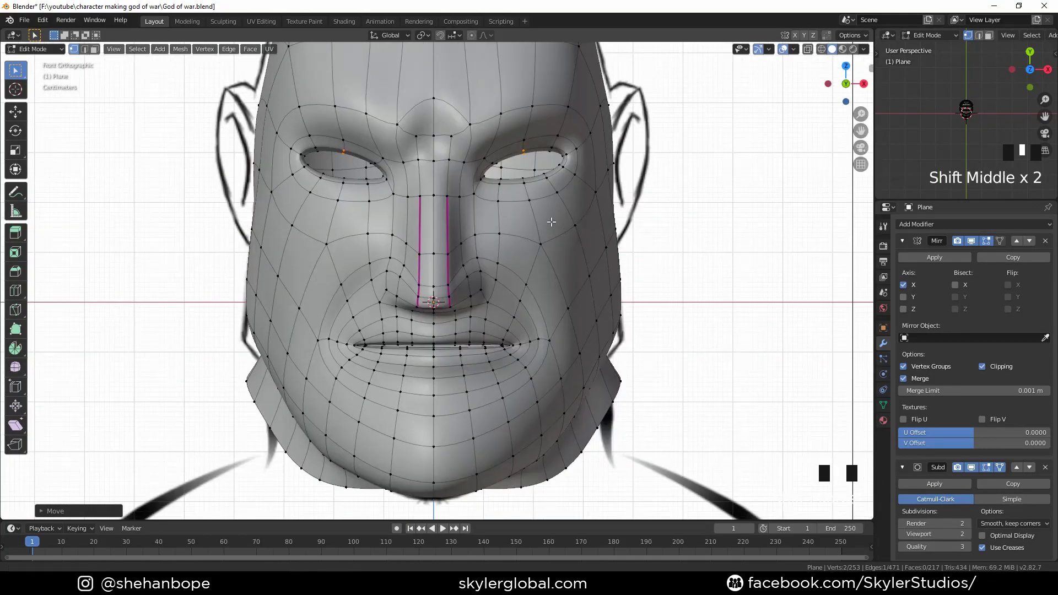
Step: Move the vertices at the temple outward to the sketch's head outline in front view
scroll(552, 224, down, 2)
shift+middle_drag(634, 160, 595, 220)
drag(503, 229, 554, 254)
key(g)
click(572, 248)
middle_drag(612, 259, 528, 266)
key(KP_1)
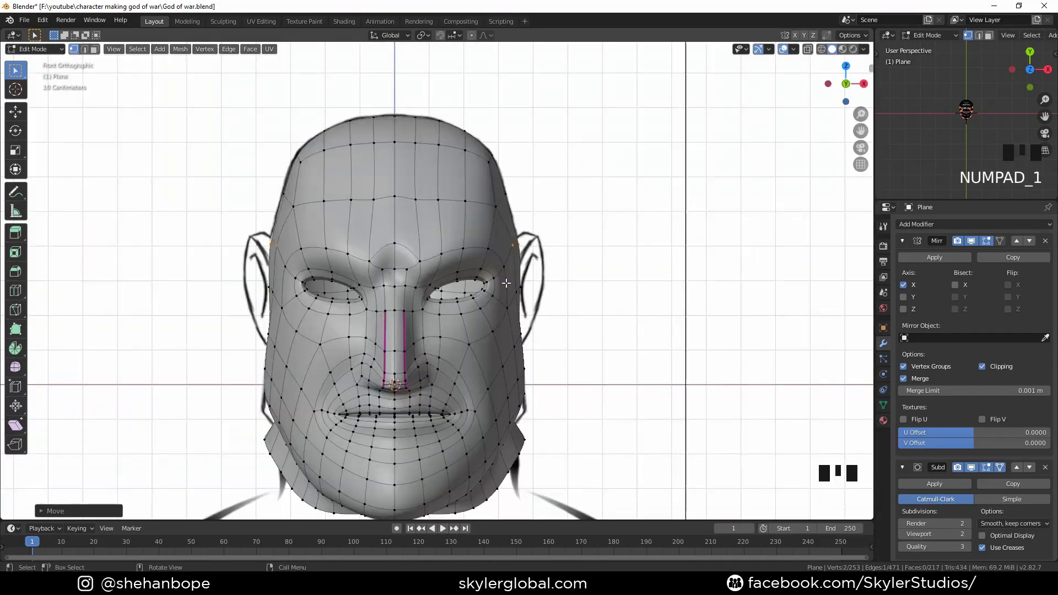
Step: Adjust the vertex at the corner where the jaw meets the neck in front view
scroll(468, 298, up, 4)
drag(479, 287, 445, 325)
click(450, 392)
scroll(450, 388, down, 2)
shift+middle_drag(451, 386, 448, 321)
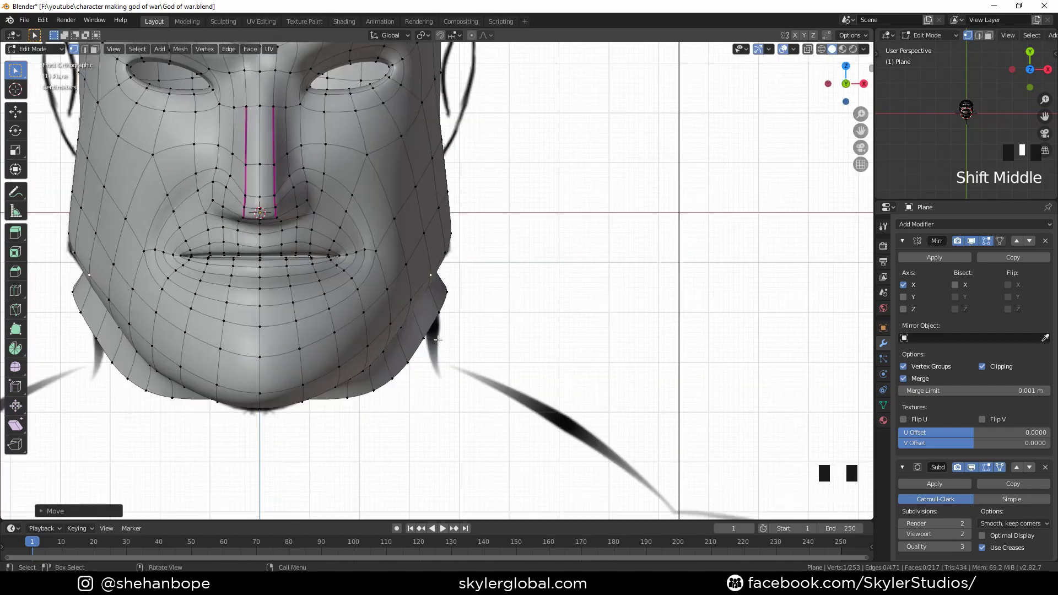
Step: Reposition the neck's bottom edge loop and scale it along Y to match the neck in the side sketch
scroll(447, 321, down, 2)
alt+click(434, 315)
key(g)
click(432, 375)
key(KP_3)
shift+middle_drag(526, 395, 379, 395)
key(s)
key(y)
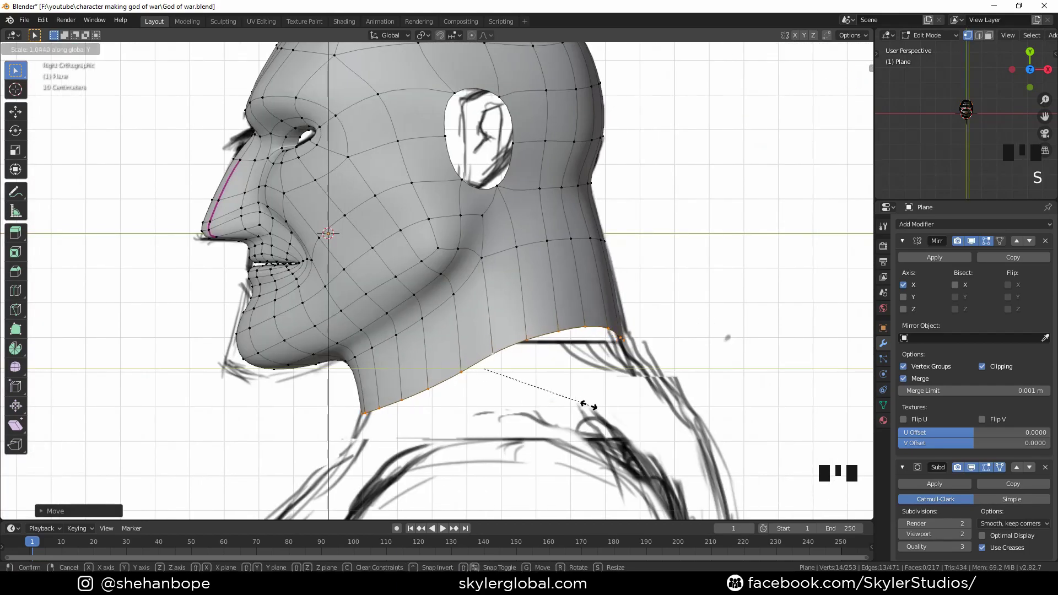
Step: Move vertices on the front of the chin and along the jaw's underside to follow the side sketch's profile
scroll(542, 311, up, 1)
shift+middle_drag(542, 311, 583, 242)
drag(210, 268, 271, 301)
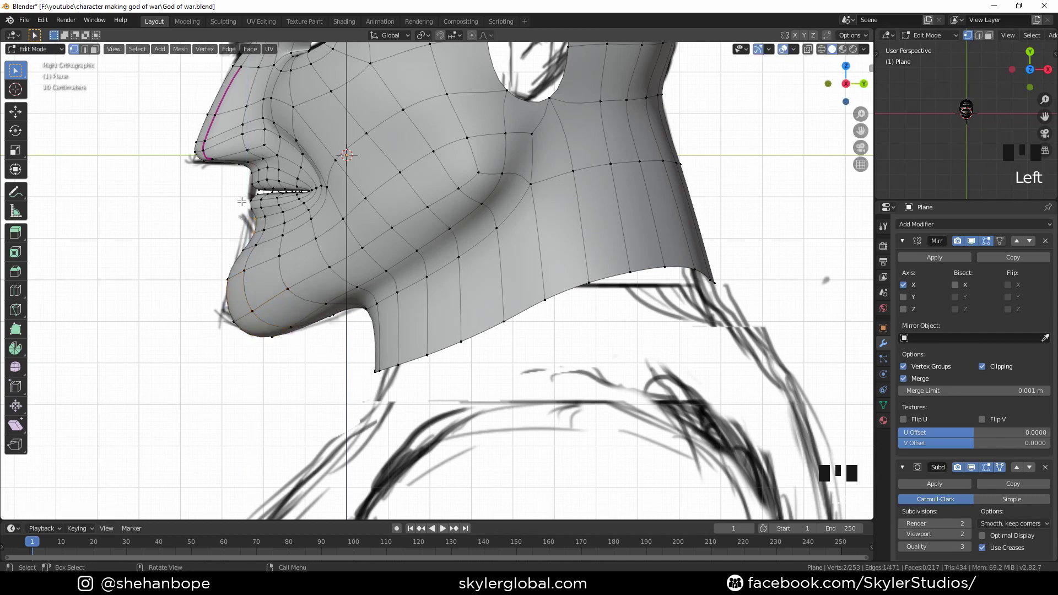
click(263, 294)
right_click(190, 281)
click(190, 282)
right_click(192, 282)
click(192, 282)
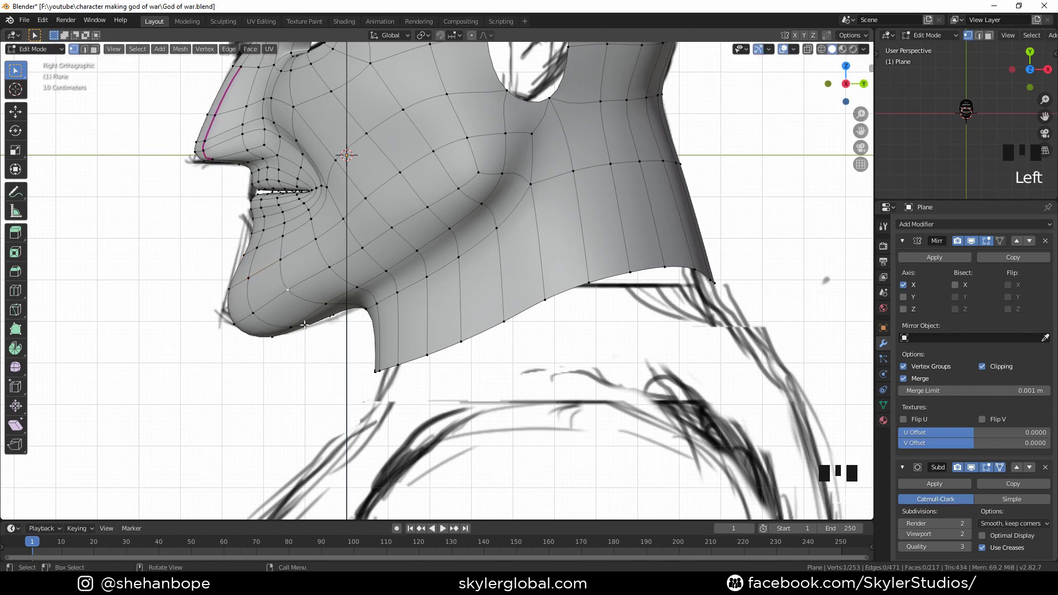
scroll(330, 313, down, 2)
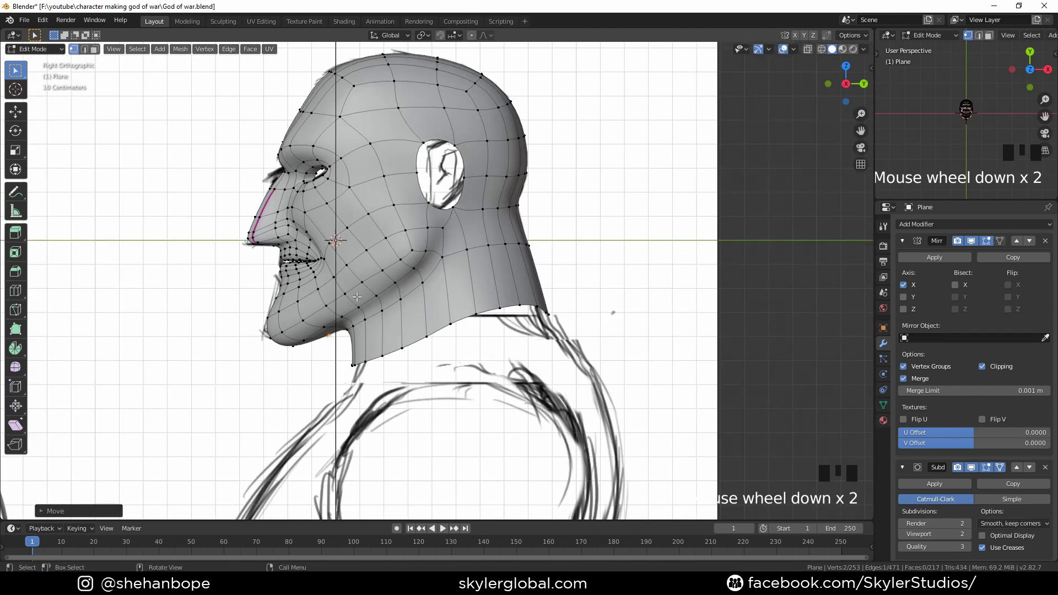
scroll(263, 313, up, 3)
click(263, 313)
key(g)
Step: Move the vertices at the top of the nose bridge in front view and shift them along Y
middle_drag(263, 313, 201, 281)
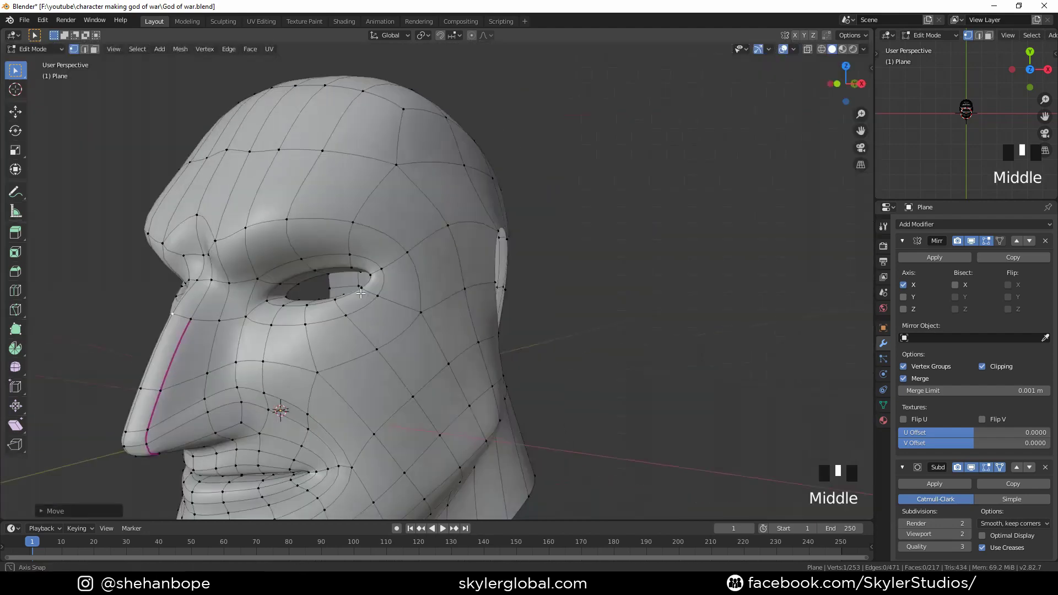
key(KP_1)
scroll(263, 313, up, 1)
key(g)
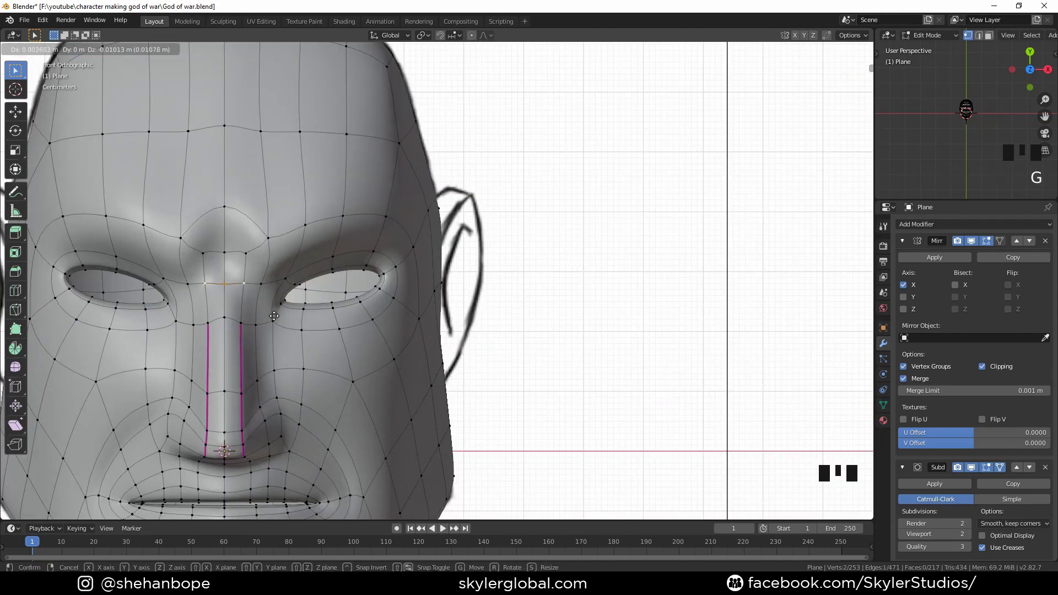
click(248, 309)
middle_drag(309, 325, 290, 373)
key(g)
key(y)
click(249, 369)
key(KP_1)
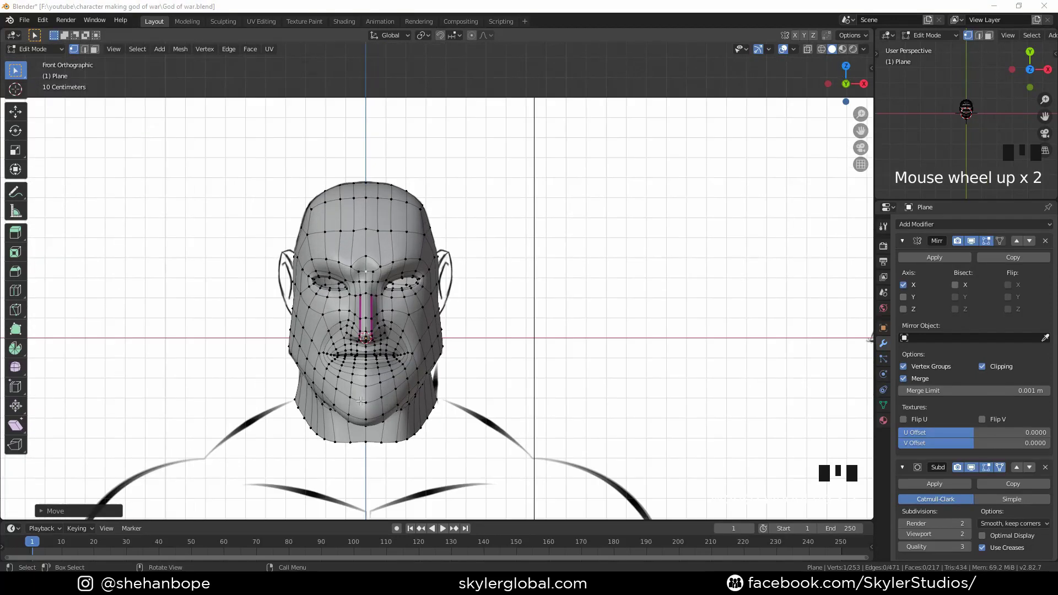
Step: Extrude the neck's bottom edge loop downward and scale it to the neck width of the front sketch
scroll(361, 401, down, 2)
middle_drag(440, 424, 441, 414)
middle_drag(504, 393, 490, 366)
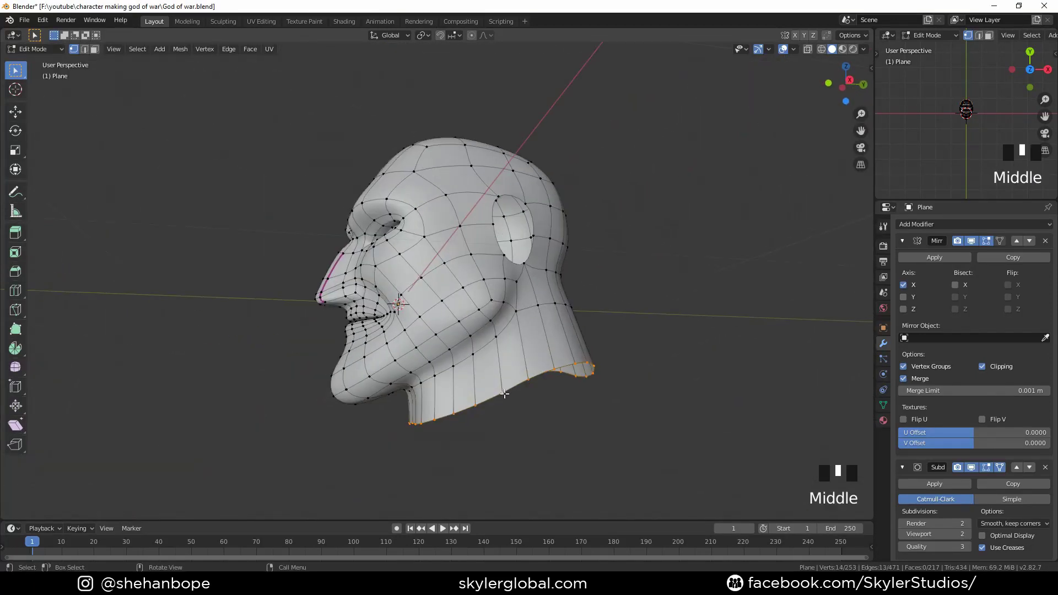
key(KP_1)
key(KP_5)
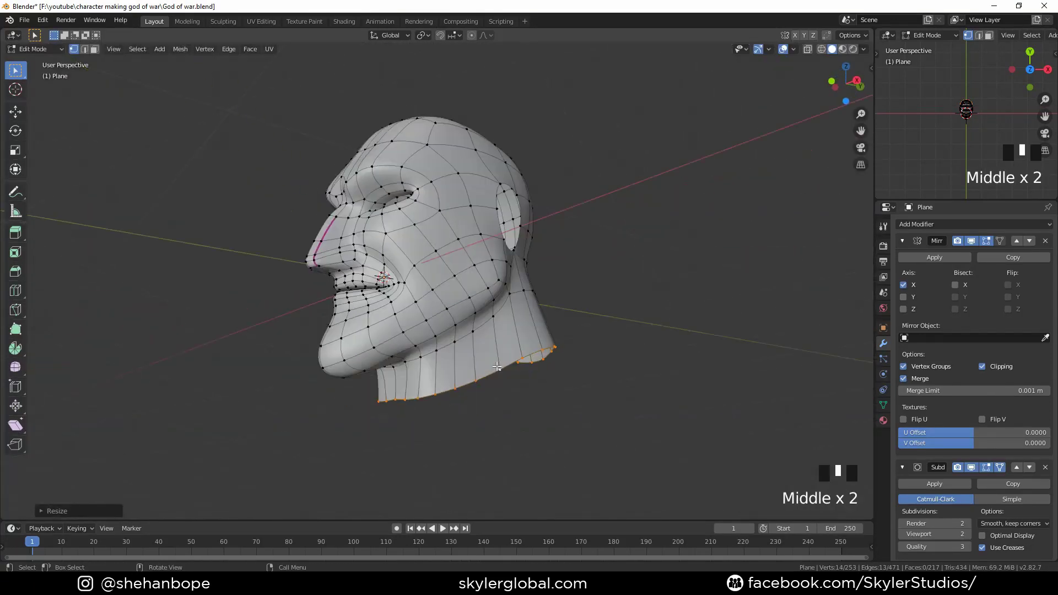
key(KP_1)
key(s)
click(487, 343)
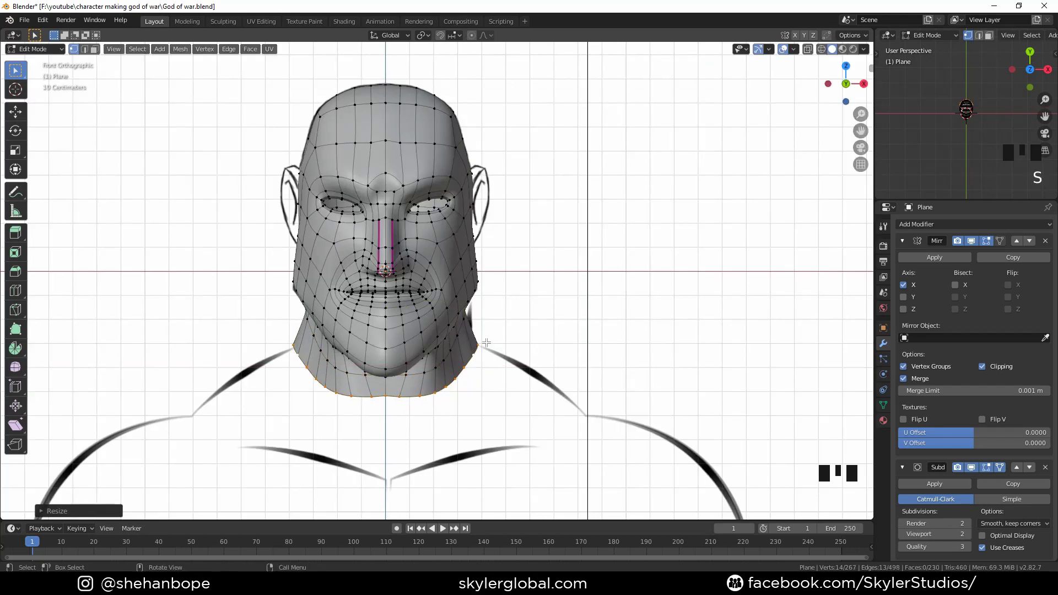
Step: Flatten the neck's bottom edge loop by scaling it along Z in side view and save the file
alt+click(454, 392)
key(KP_3)
key(s)
key(z)
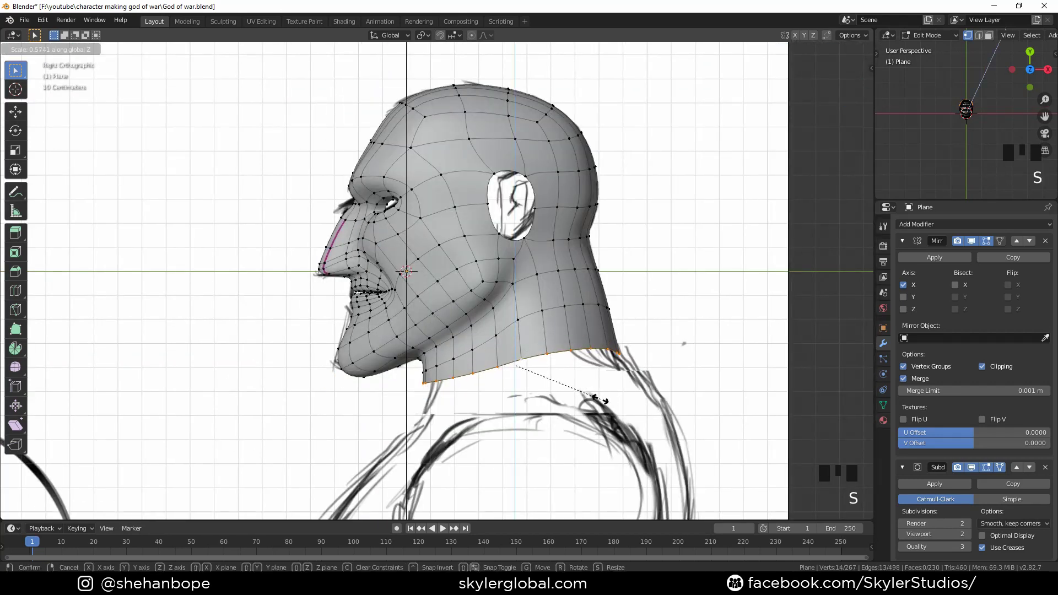
click(600, 400)
middle_drag(664, 287, 717, 309)
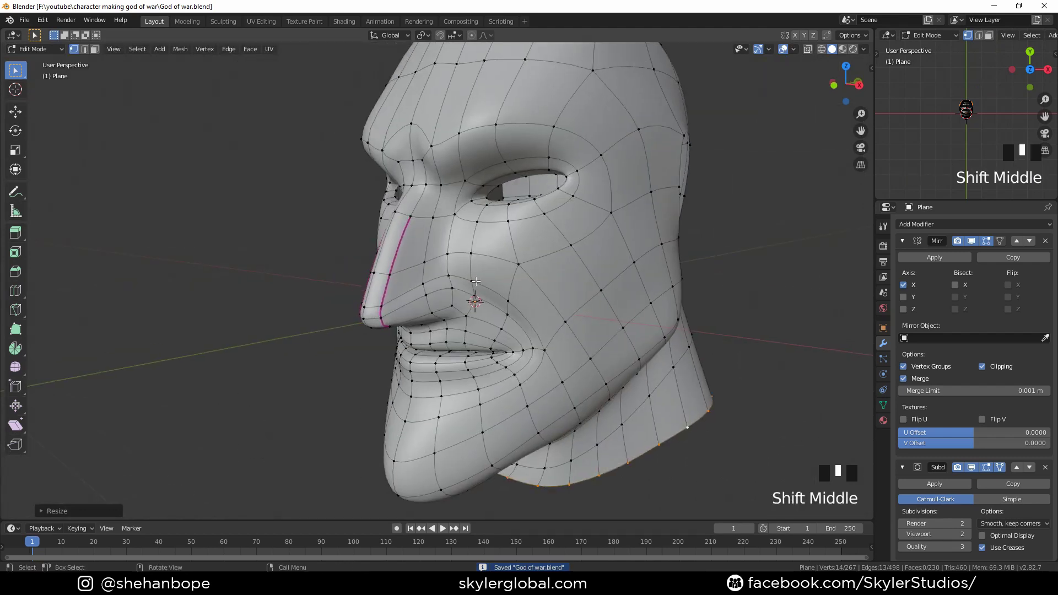
Step: Move the vertices along the nose's creased ridge in side view and adjust the topmost one to fit the sketch
key(KP_3)
click(492, 237)
middle_drag(435, 325, 451, 325)
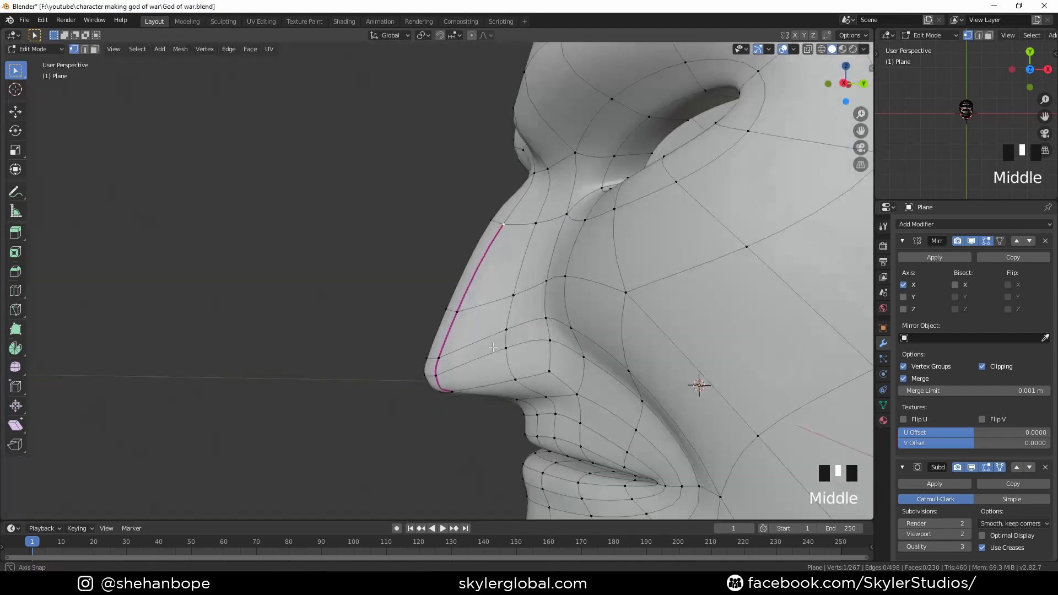
key(KP_3)
key(g)
click(463, 358)
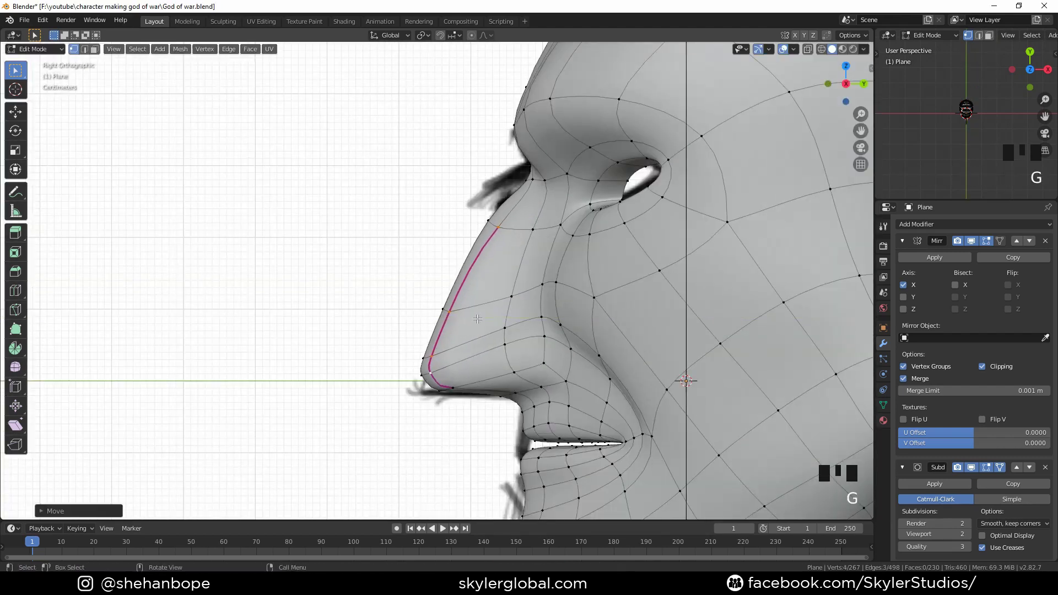
click(499, 229)
key(g)
click(497, 232)
Step: Move the two vertices on the upper edge of the nostril wing in side view
key(KP_1)
scroll(255, 325, down, 3)
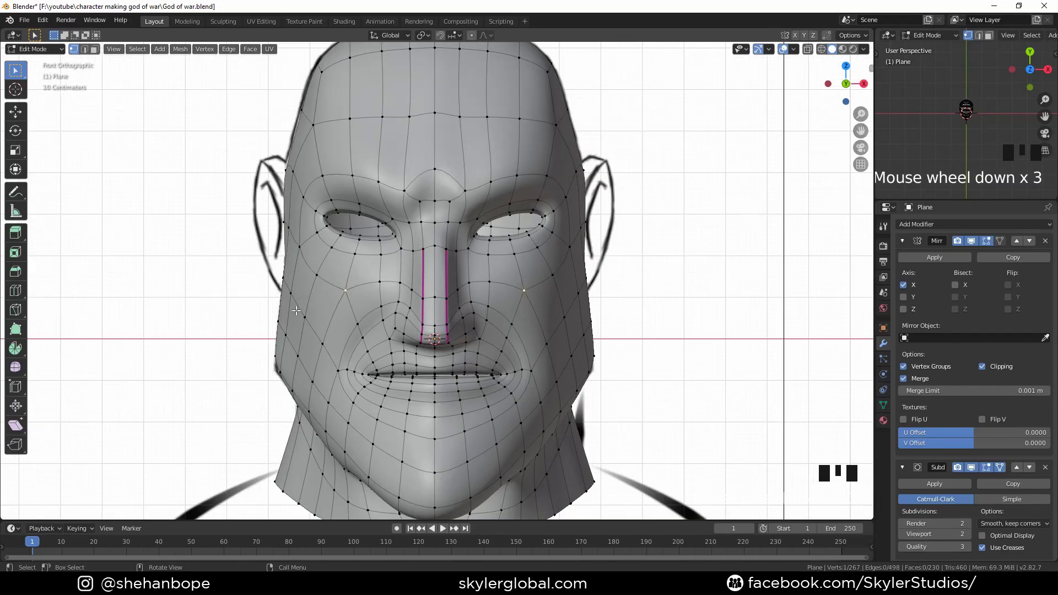
key(KP_3)
scroll(455, 265, up, 3)
key(g)
click(521, 344)
scroll(527, 358, up, 1)
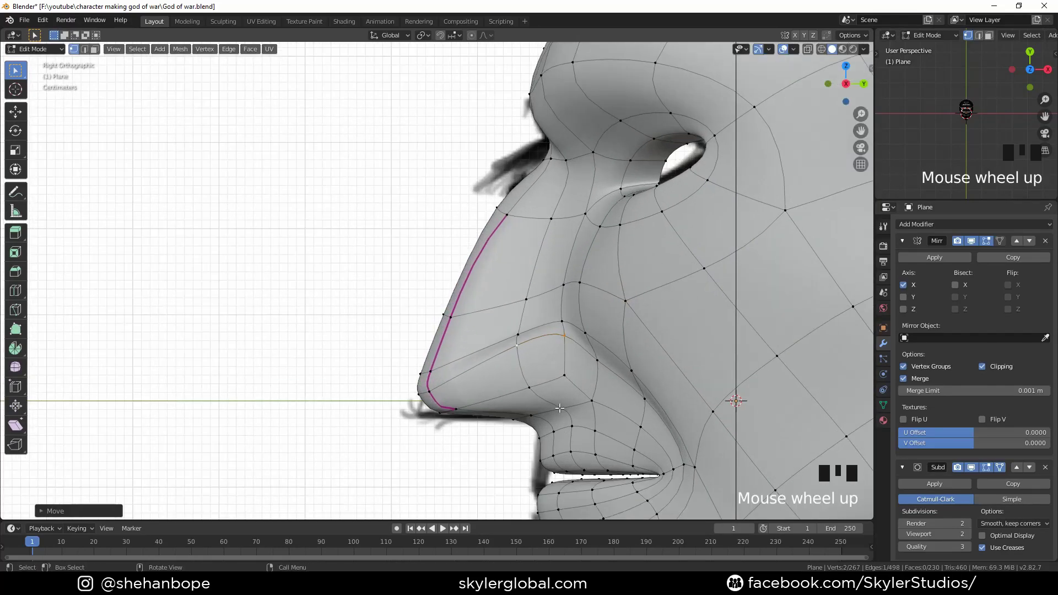
Step: Reshape the nostril's lower rear corner by moving the vertices at its base in side view
click(563, 409)
shift+click(532, 415)
key(g)
click(596, 404)
click(567, 379)
key(g)
click(580, 402)
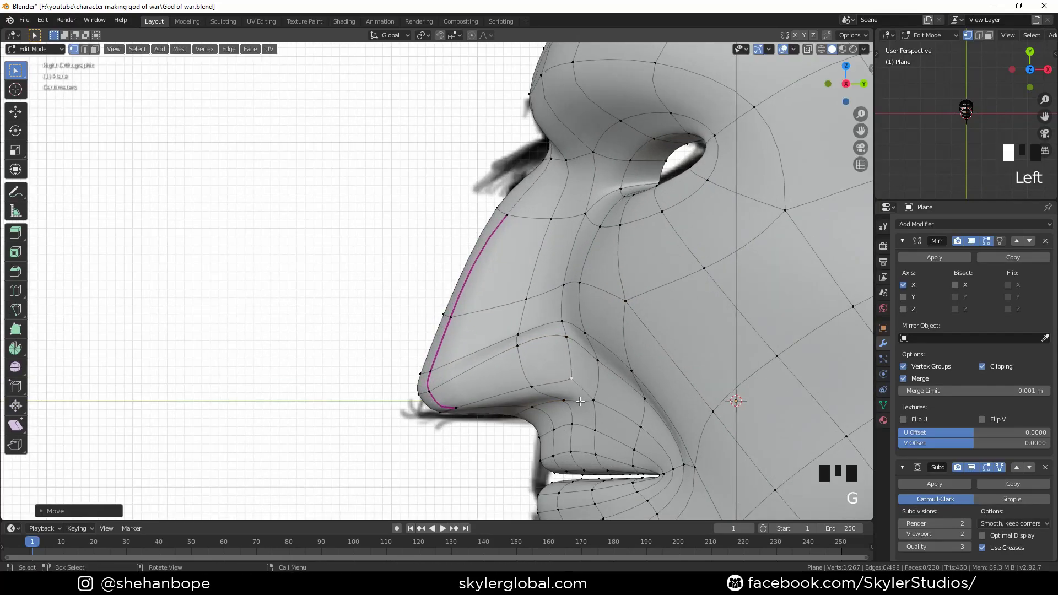
click(596, 394)
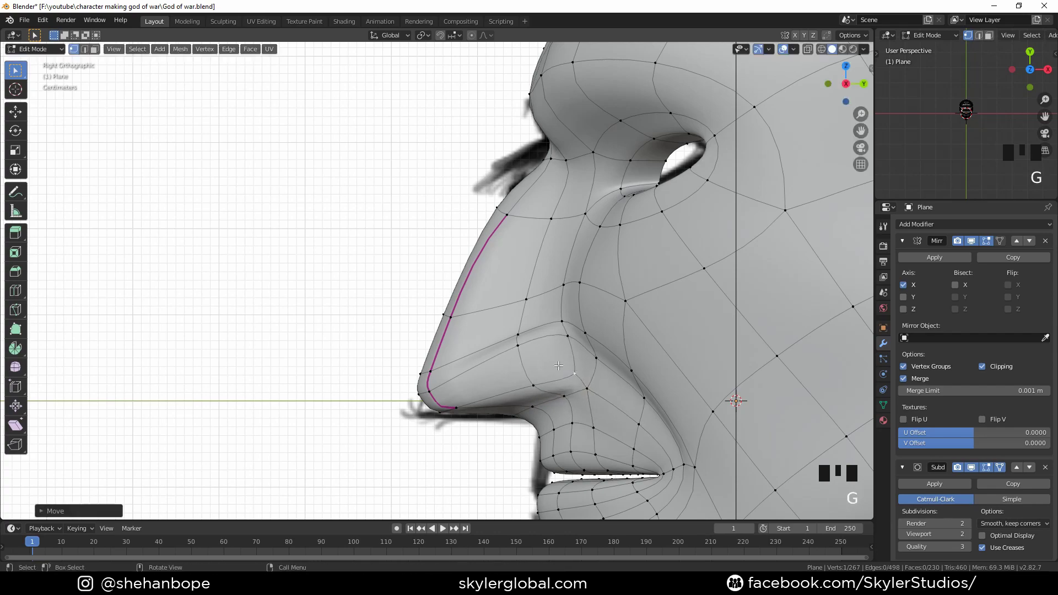
Step: Adjust the vertices beside the nostril and along the side of the nose in side view
key(KP_1)
scroll(510, 357, up, 1)
click(506, 355)
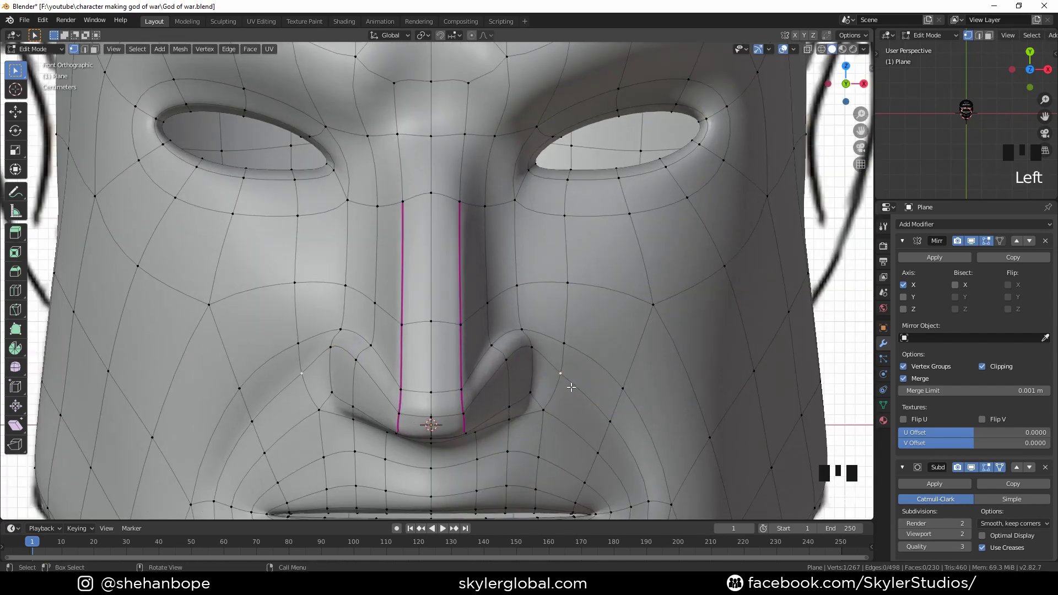
key(KP_3)
key(g)
scroll(606, 284, down, 2)
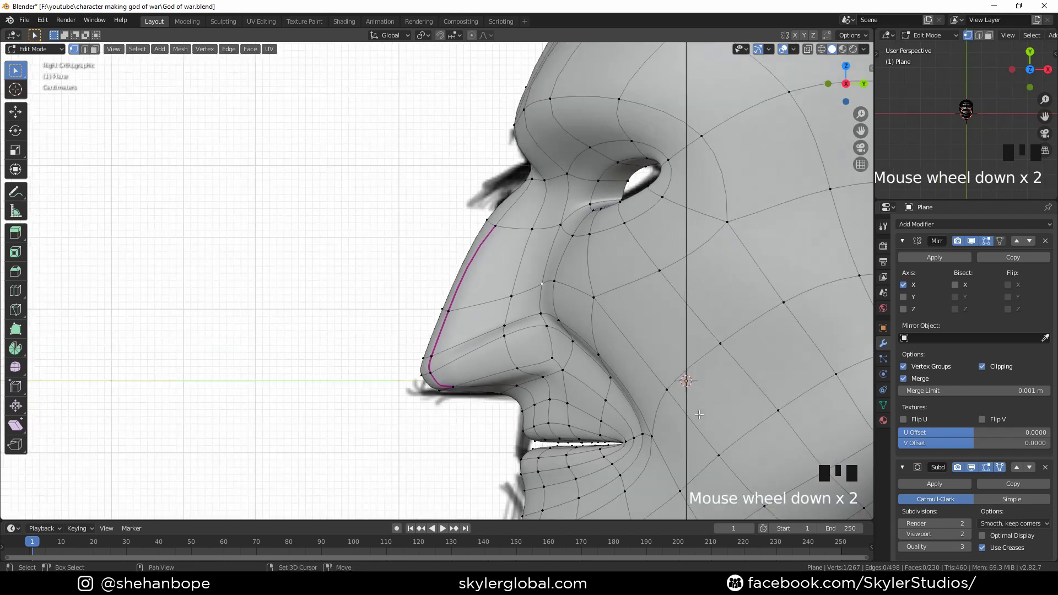
key(g)
click(559, 232)
scroll(558, 242, down, 4)
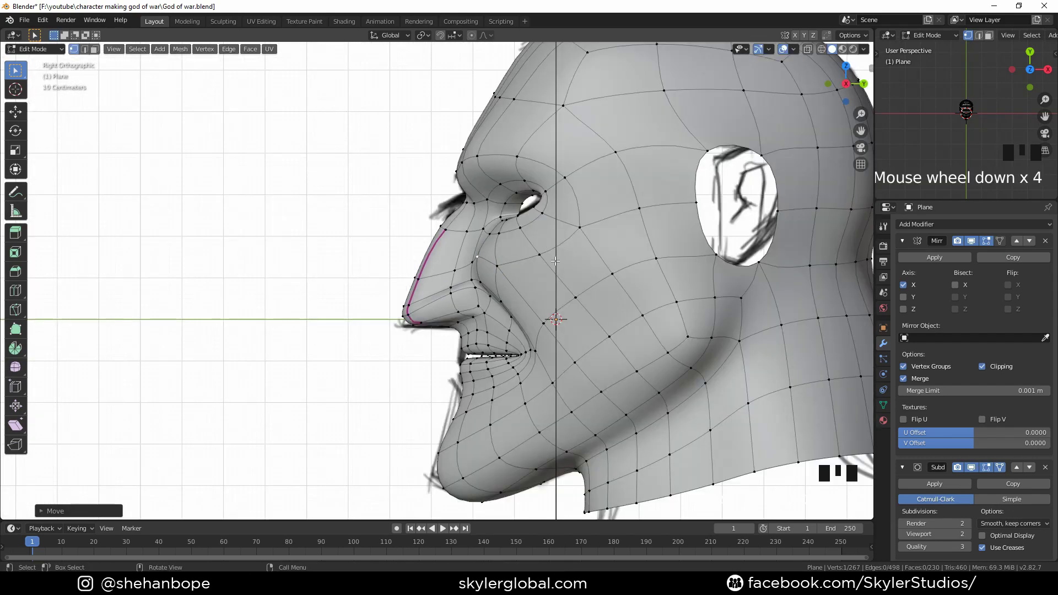
Step: Move the vertices on the cheek and beside the nostril in front view to define the cheekbone and smile crease
key(KP_1)
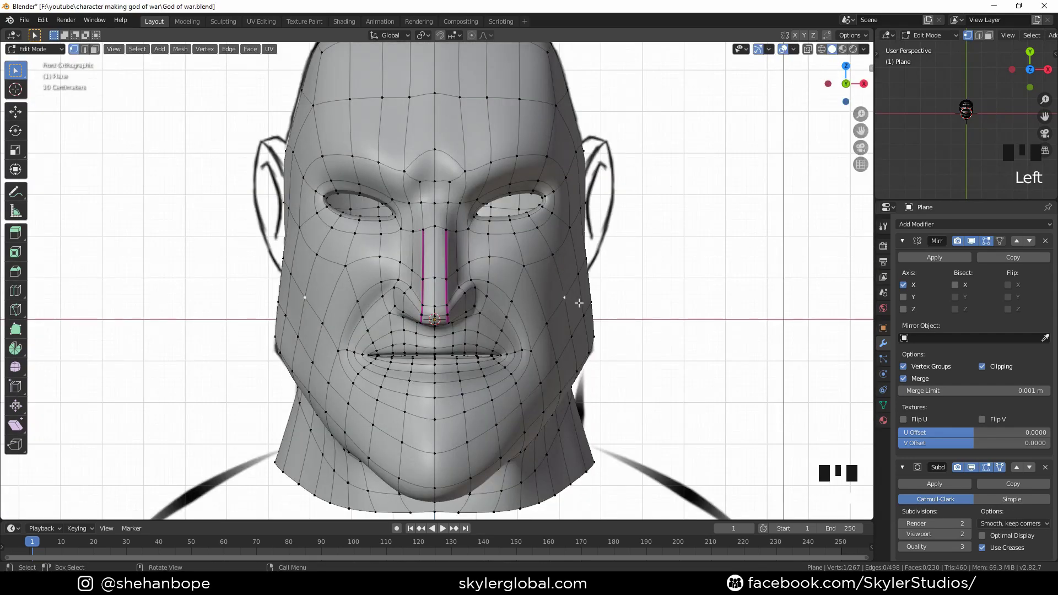
key(g)
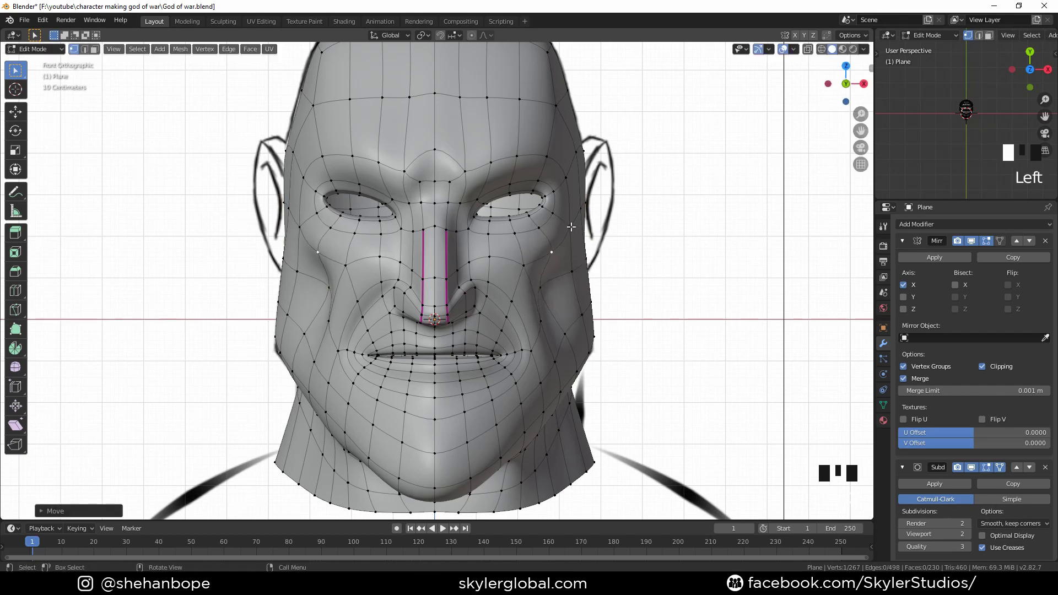
key(g)
click(603, 221)
scroll(513, 321, up, 1)
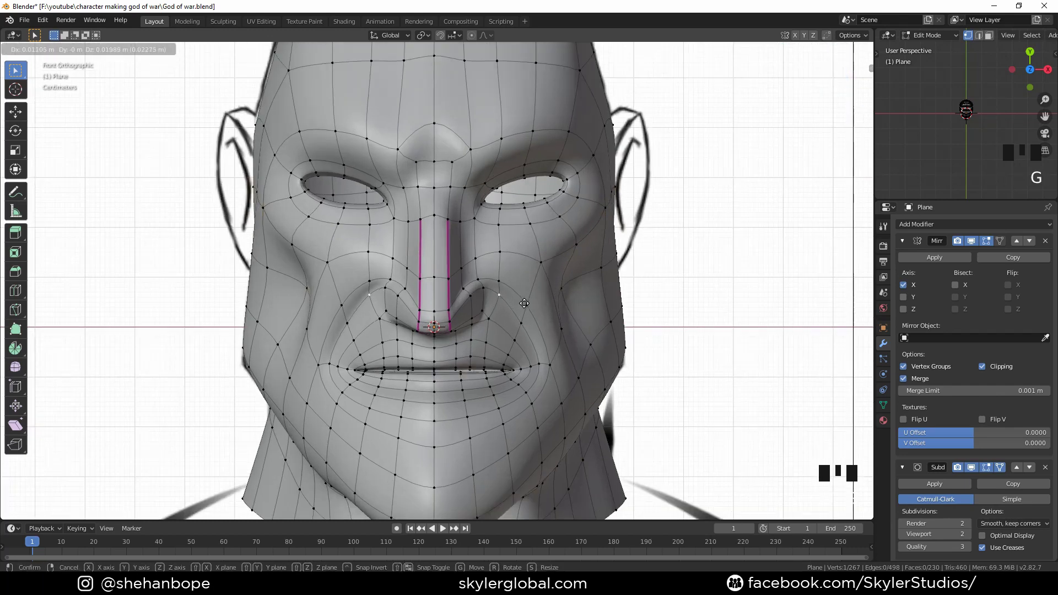
click(550, 316)
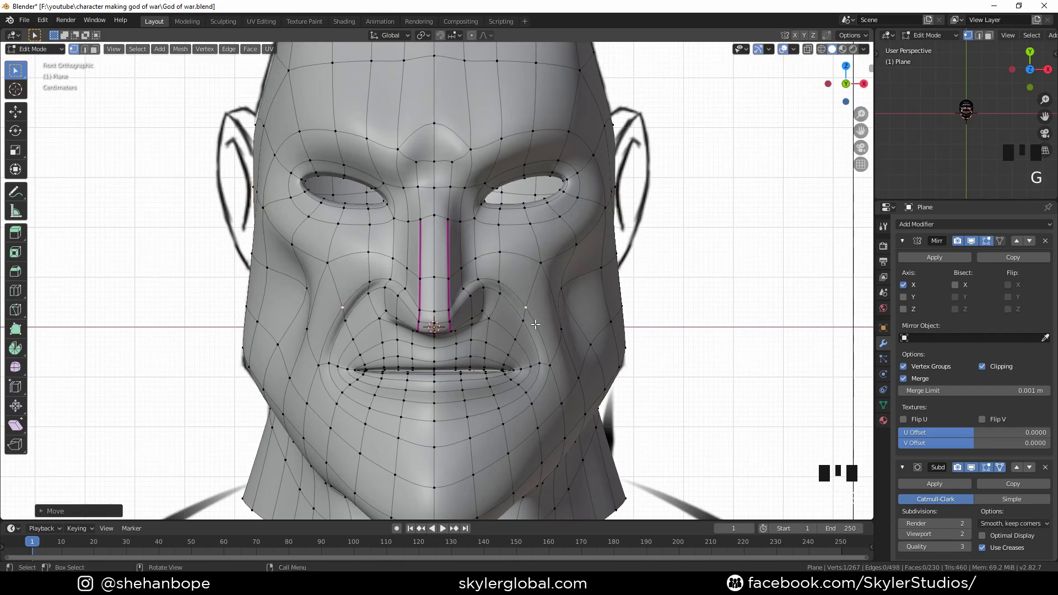
Step: Reposition the vertices at the upper outer corner of the nostril wing in front view
key(g)
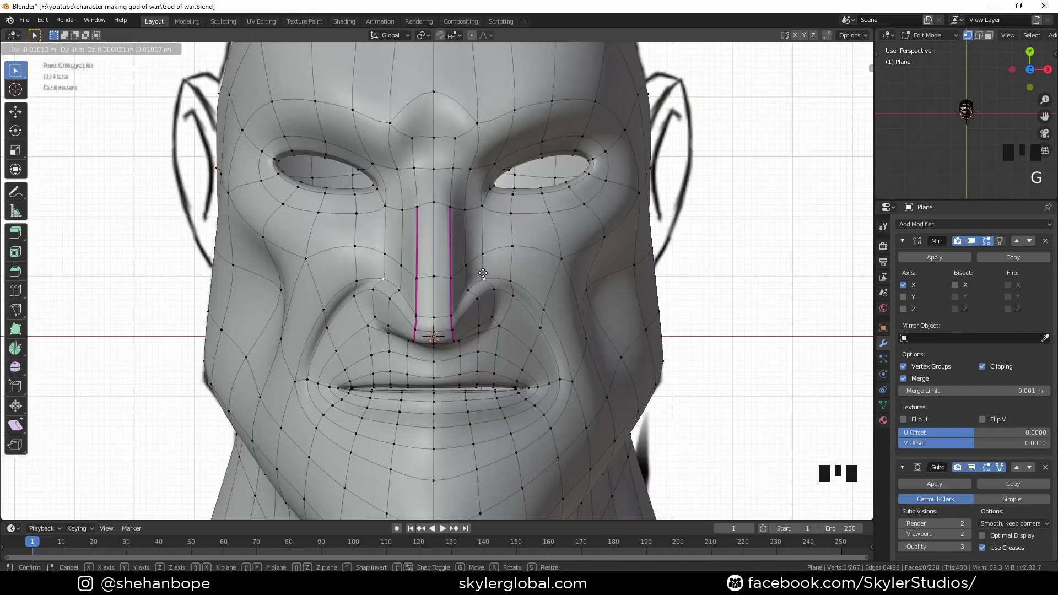
right_click(478, 274)
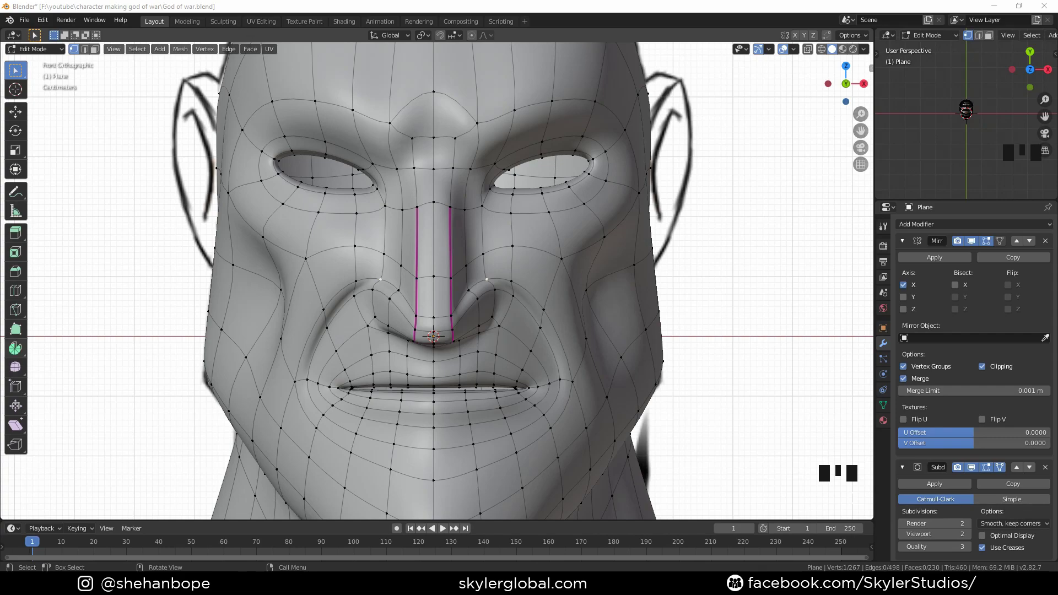
key(g)
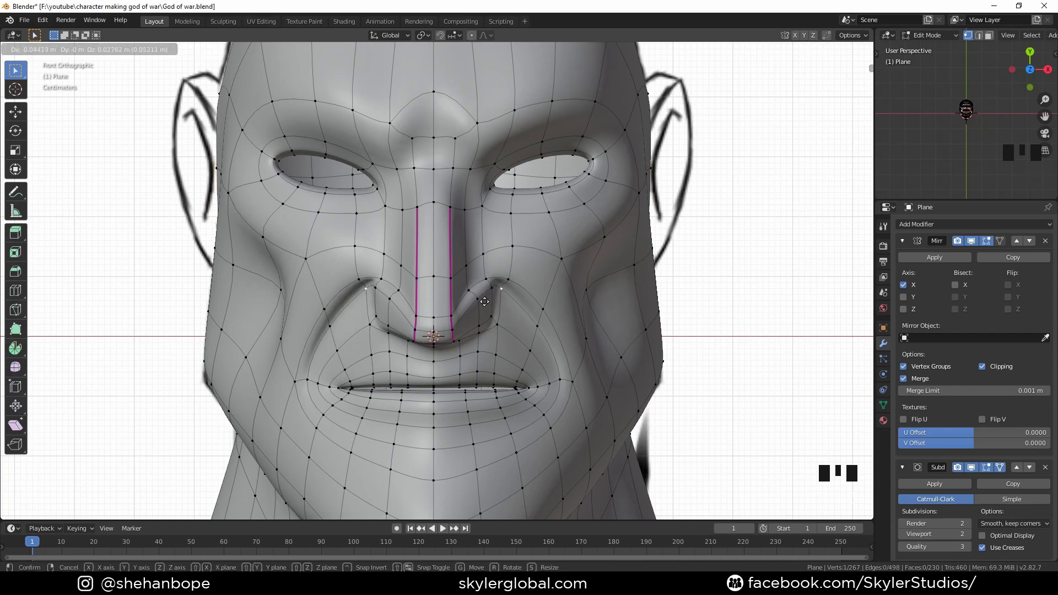
click(484, 301)
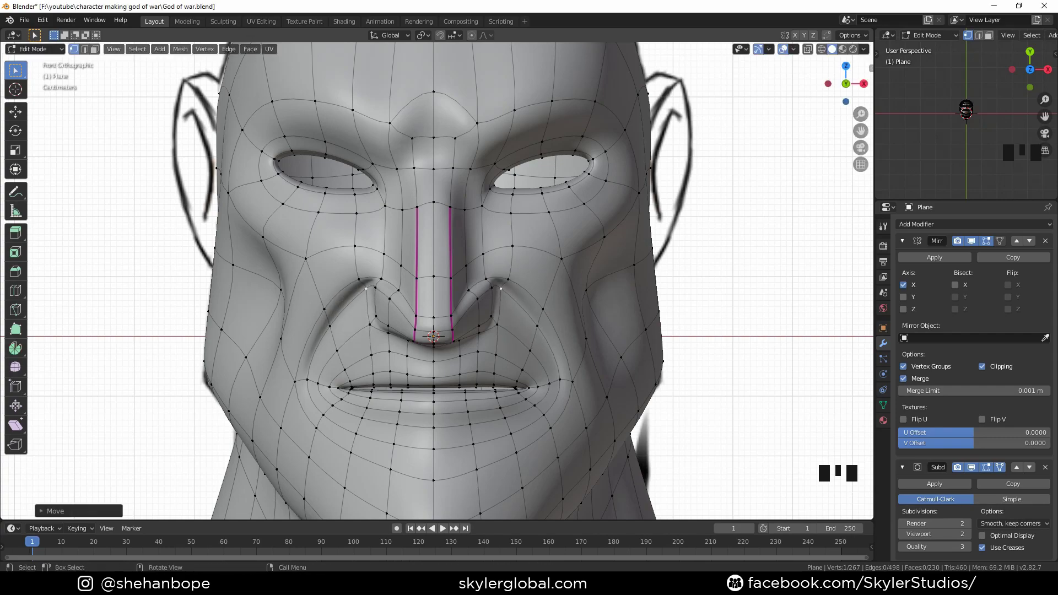
key(g)
click(504, 278)
click(498, 286)
key(g)
click(503, 282)
key(g)
click(508, 278)
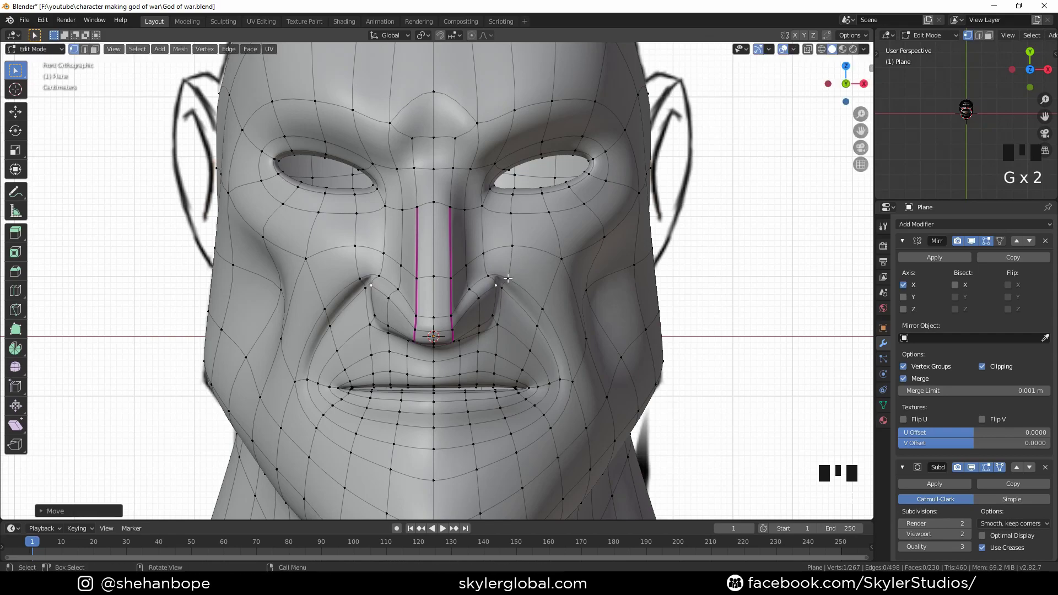
Step: Fine-tune the vertices at the top and outer side of the nostril wing and check the smoothed head
click(489, 276)
key(g)
click(487, 275)
middle_drag(490, 278, 427, 276)
key(KP_1)
click(496, 317)
key(g)
click(527, 345)
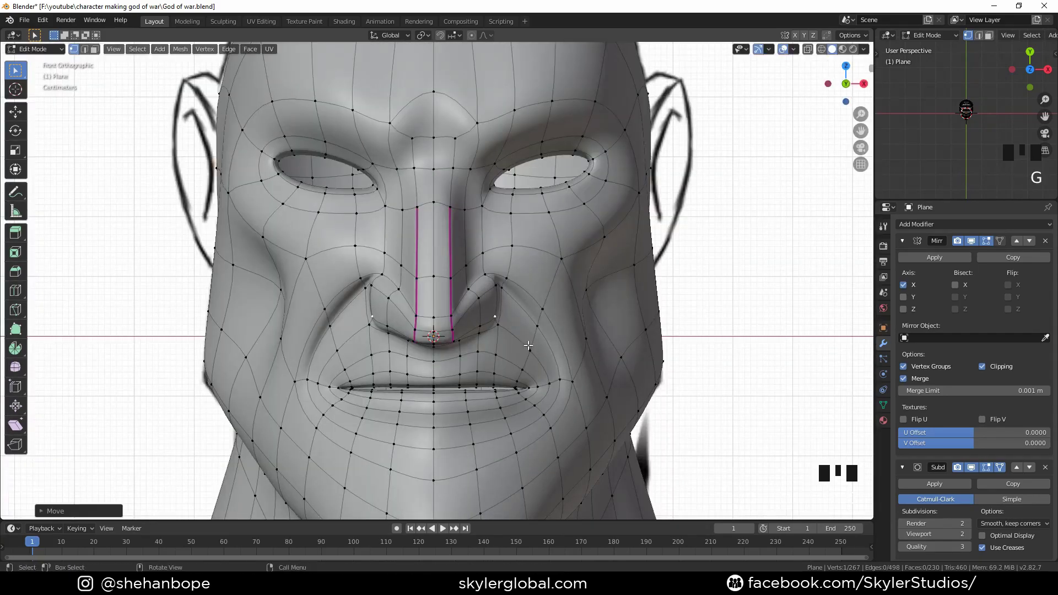
middle_drag(528, 345, 485, 334)
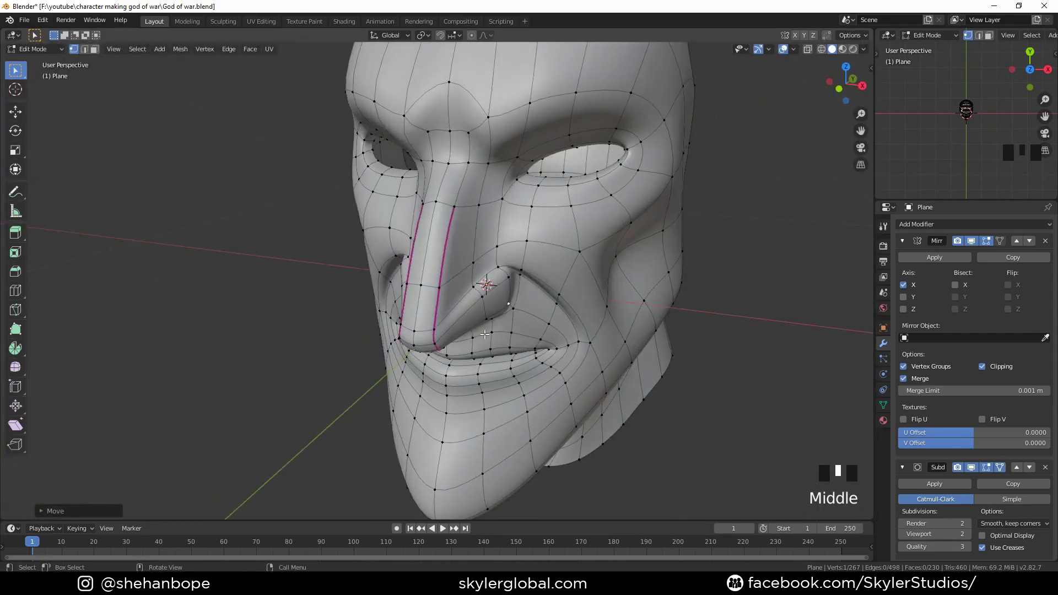
key(KP_1)
middle_drag(749, 248, 666, 380)
key(Tab)
key(Tab)
Step: Move the cheek vertex in front of the ear along X in front view and check the smoothed head
key(KP_3)
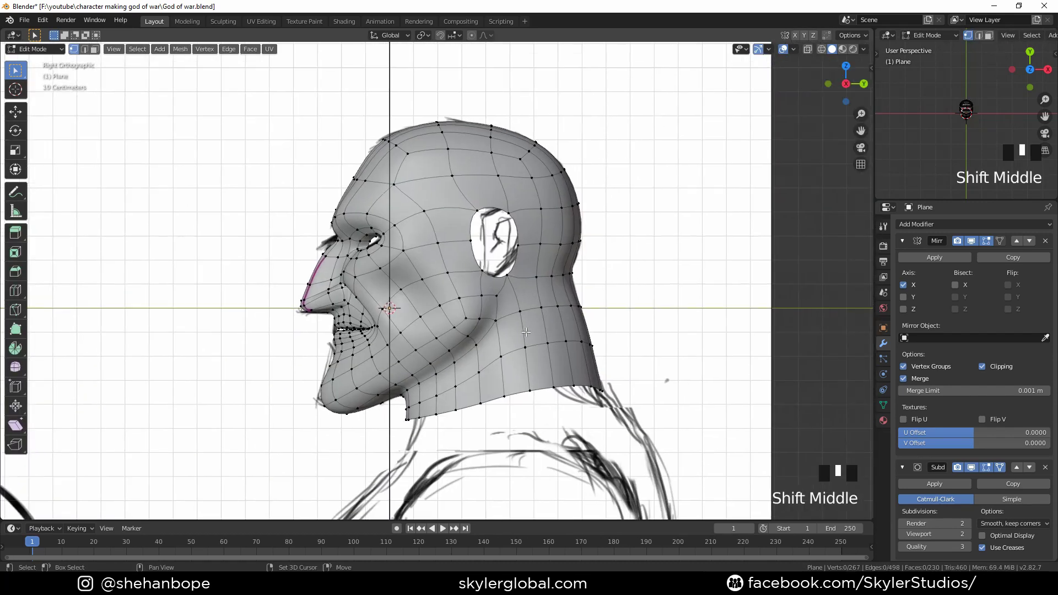
scroll(618, 353, up, 3)
middle_drag(607, 341, 617, 353)
click(564, 331)
key(KP_1)
middle_drag(666, 314, 718, 371)
shift+click(586, 323)
key(KP_1)
key(g)
key(x)
click(606, 330)
key(Tab)
key(Tab)
key(KP_3)
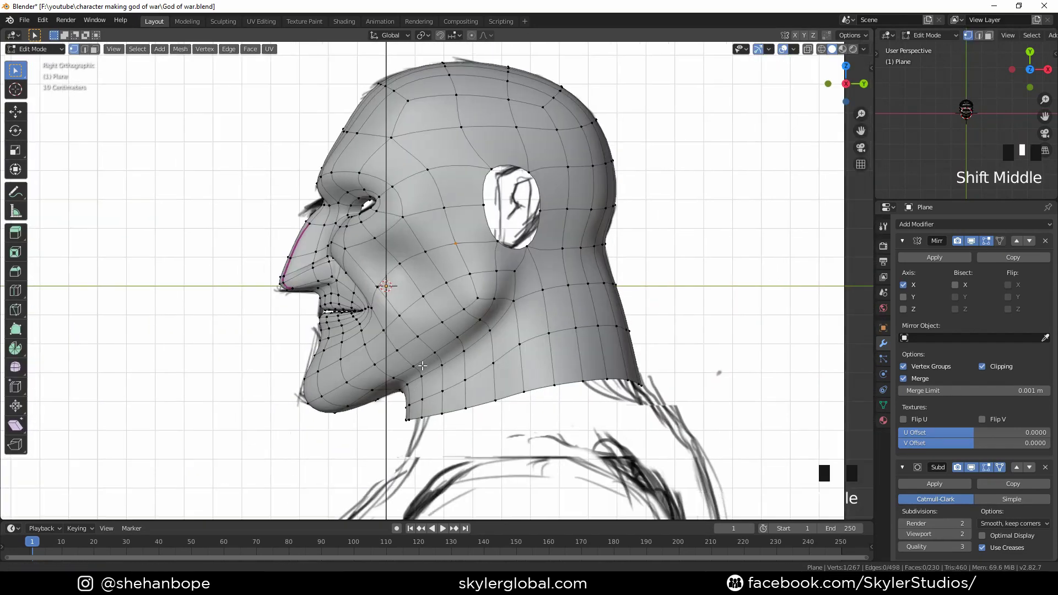
Step: Smooth the vertices of the edge loop running along the jaw in side view
scroll(718, 371, up, 3)
scroll(364, 286, down, 2)
middle_drag(364, 287, 496, 284)
key(KP_3)
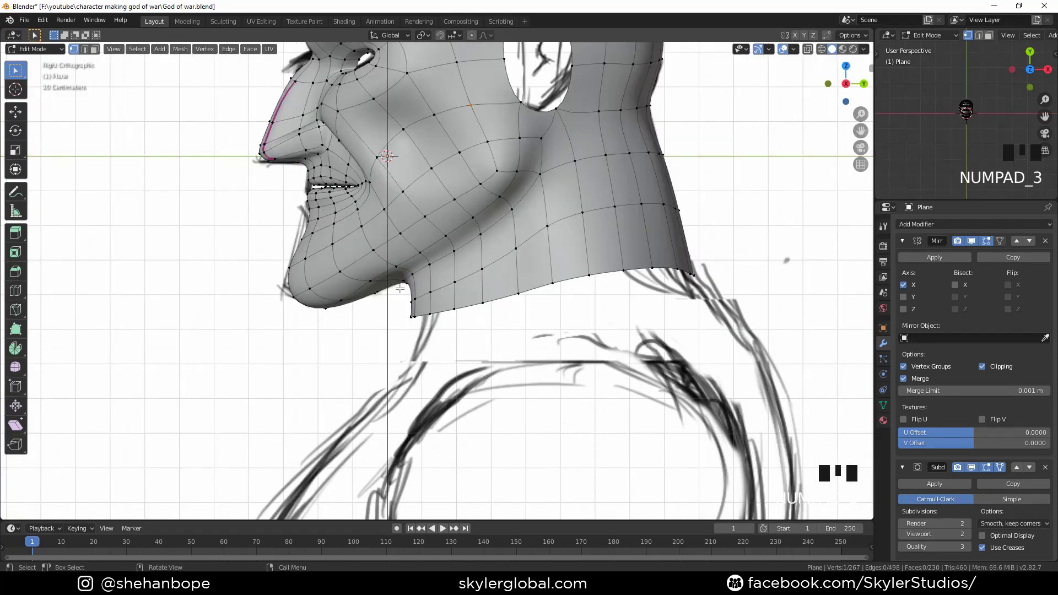
alt+click(422, 219)
right_click(207, 322)
click(207, 322)
Step: Select the neighbouring edge loop together with the jaw loop and smooth the vertices of the jawline strip
key(KP_1)
middle_drag(191, 325, 465, 227)
alt+shift+click(466, 226)
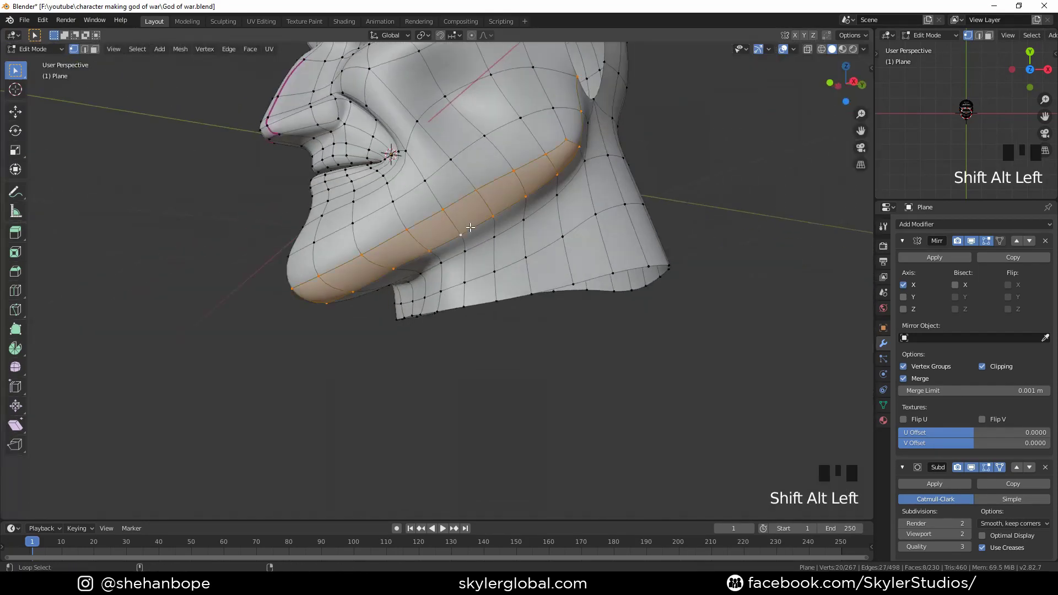
key(KP_3)
right_click(664, 220)
click(663, 220)
Step: Move the jawline strip slightly in front view to match the sketched jaw
key(KP_1)
scroll(695, 198, up, 1)
shift+middle_drag(689, 197, 664, 221)
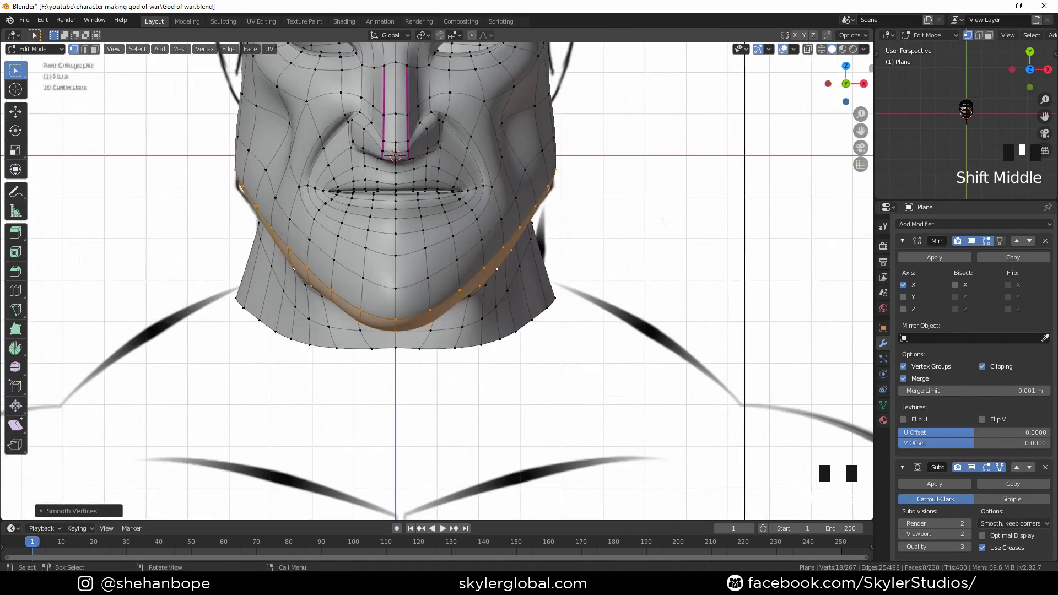
key(g)
click(658, 251)
key(KP_3)
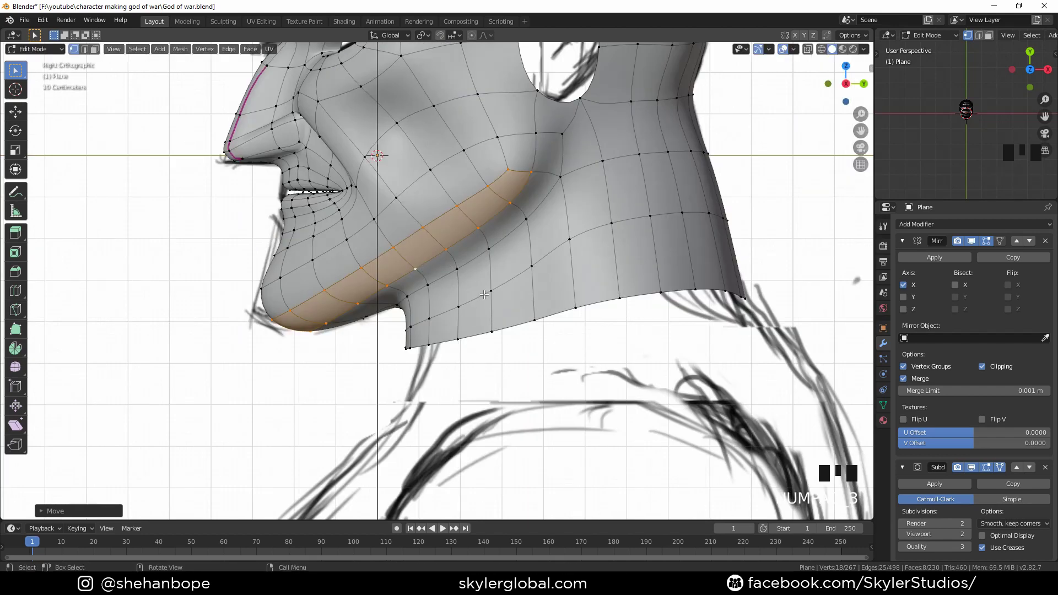
Step: Edge-slide the loop where the underside of the jaw meets the neck to refine the jaw's lower contour
scroll(484, 295, up, 1)
scroll(491, 289, down, 2)
click(516, 268)
middle_drag(460, 288, 446, 241)
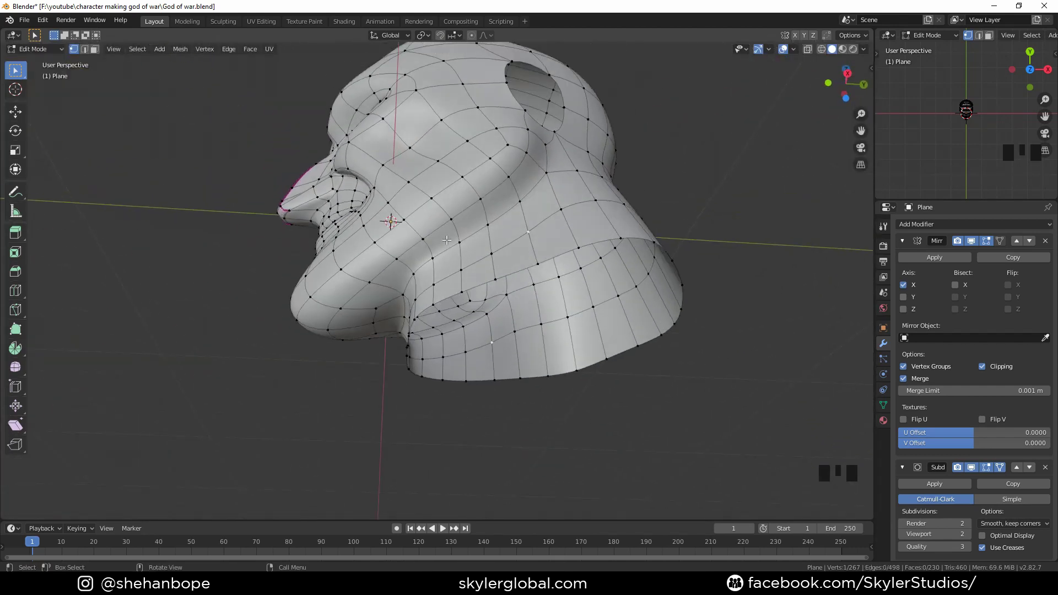
key(KP_3)
key(g)
key(g)
key(g)
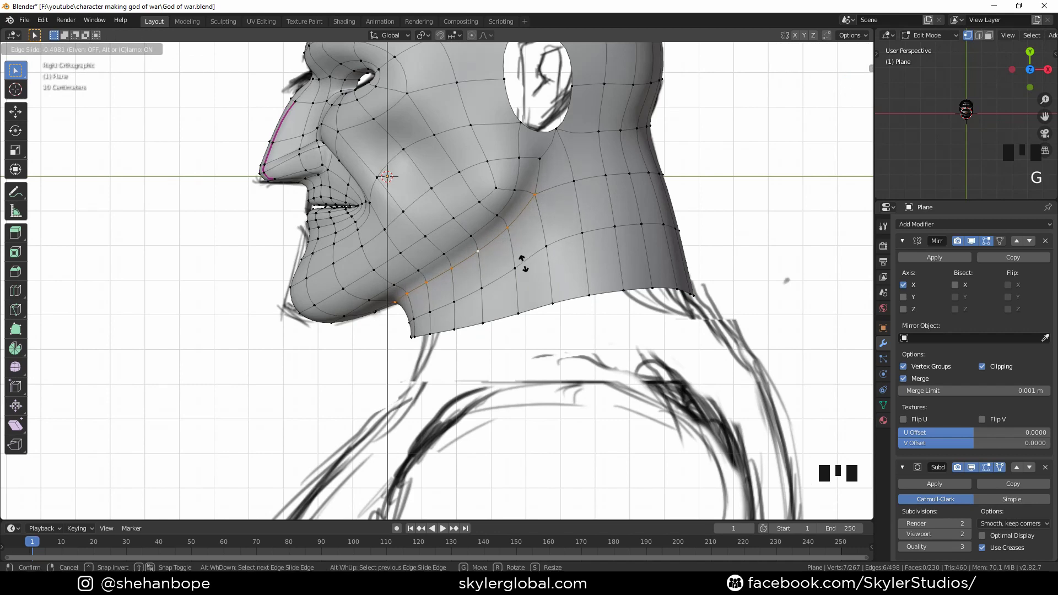
click(528, 261)
middle_drag(529, 261, 542, 237)
Step: Reposition the vertices on the front of the neck's lower edge in front view
key(KP_1)
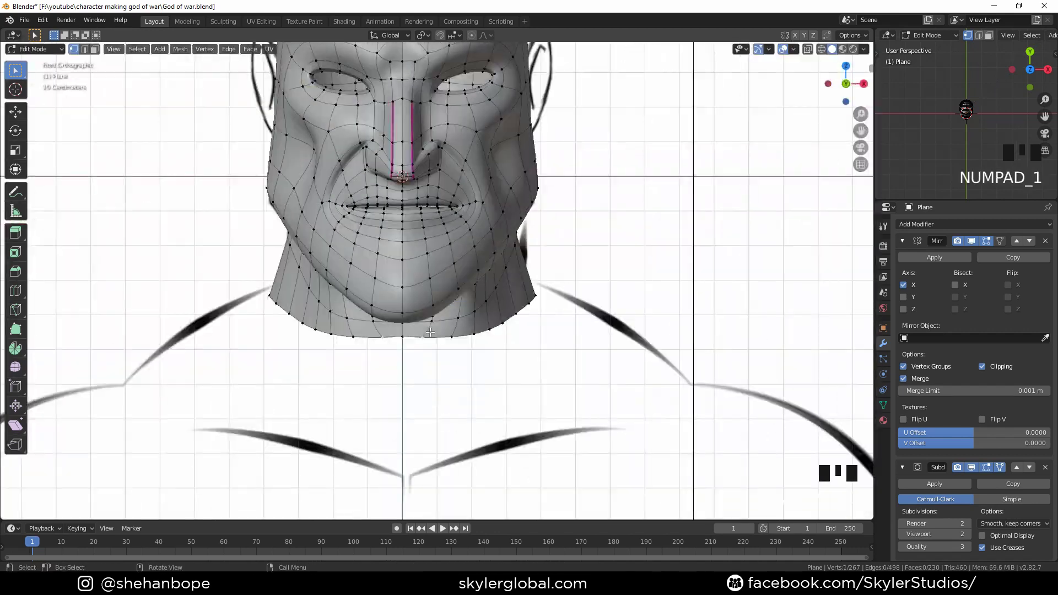
scroll(445, 271, up, 1)
key(g)
click(495, 376)
click(433, 333)
key(g)
click(469, 347)
Step: Fine-tune the spacing of the neck's lower edge vertices beneath the chin in front view
shift+middle_drag(485, 335, 469, 368)
key(g)
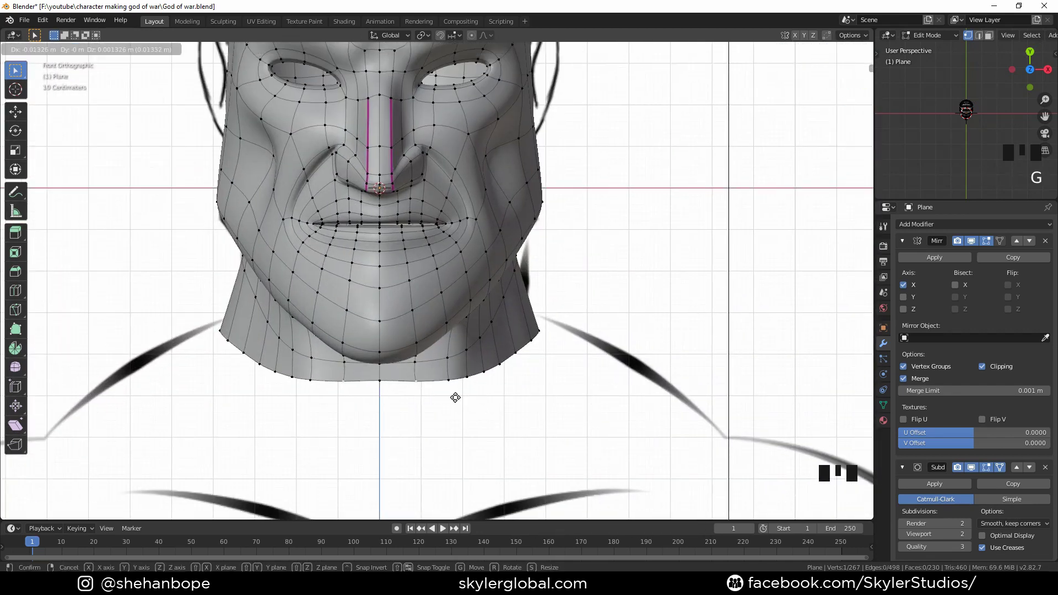
click(455, 395)
key(g)
click(426, 363)
click(452, 382)
click(423, 387)
Step: Vertex-slide the vertices in the middle of the cheek in side view to even out the topology
shift+middle_drag(561, 301, 456, 338)
key(KP_3)
scroll(441, 308, up, 1)
click(390, 281)
click(476, 304)
click(475, 232)
key(g)
key(g)
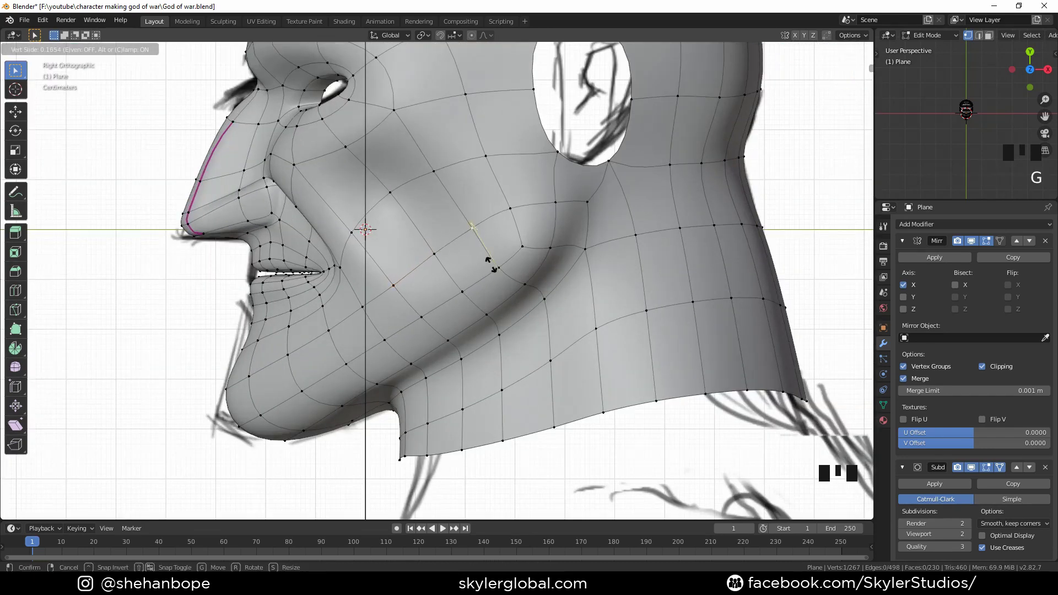
click(443, 261)
Step: Vertex-slide the lower cheek vertex near the mouth corner in side view
scroll(494, 250, down, 2)
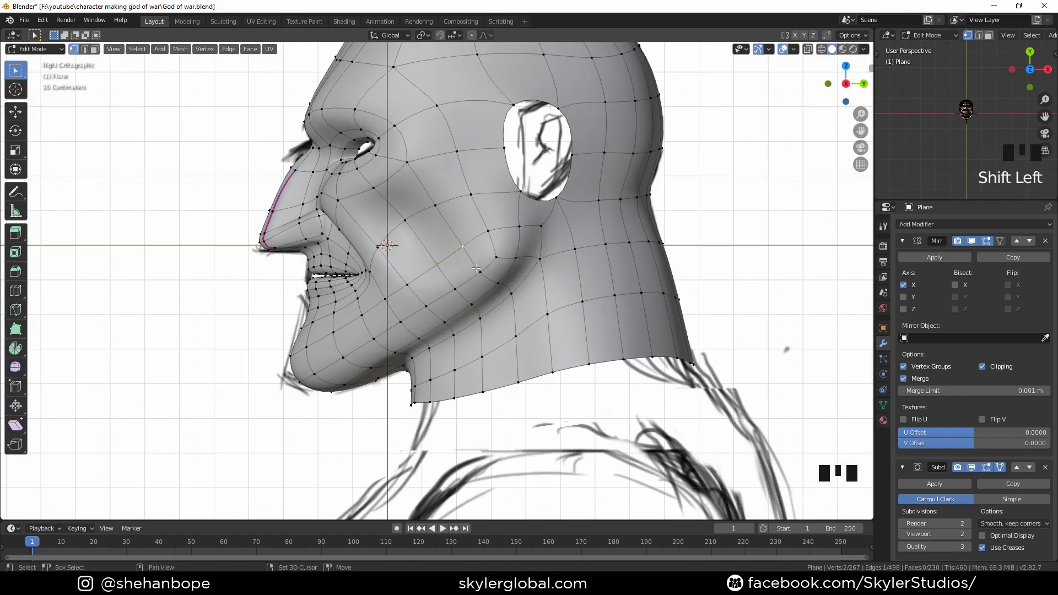
click(481, 274)
click(406, 282)
key(g)
key(g)
click(395, 280)
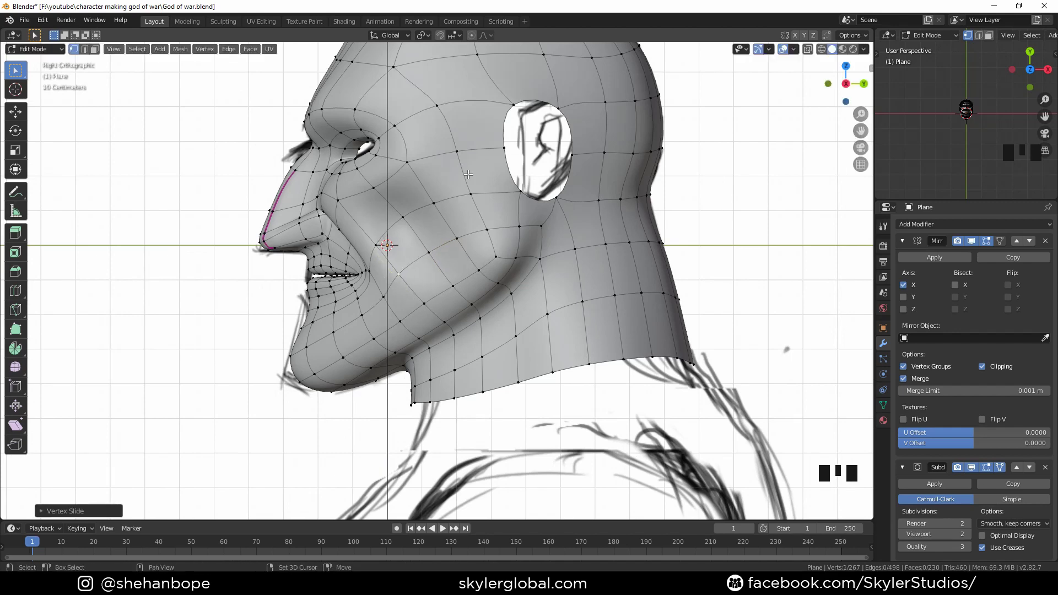
Step: Vertex-slide the two upper cheek vertices in front of the ear to even out their spacing
shift+middle_drag(441, 165, 440, 204)
click(460, 191)
key(g)
key(g)
click(472, 192)
click(478, 233)
key(g)
key(g)
click(504, 233)
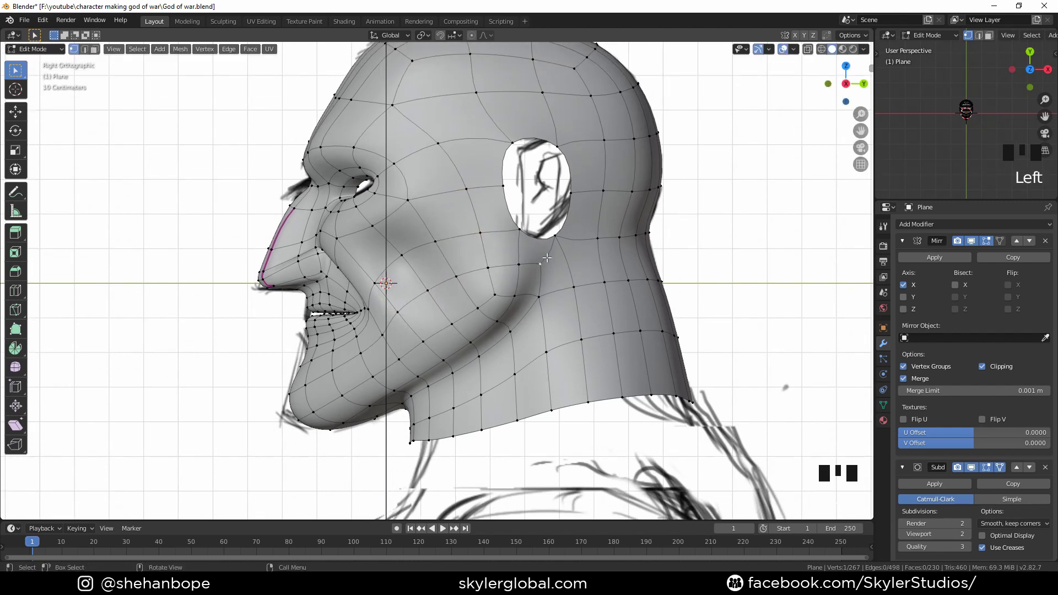
Step: Adjust the vertices at the back of the jaw and at the lower rim of the ear opening
click(536, 264)
key(g)
key(g)
click(551, 257)
click(554, 237)
key(g)
click(547, 237)
Step: Reposition the vertices on the side of the neck behind the jaw in side view
click(566, 284)
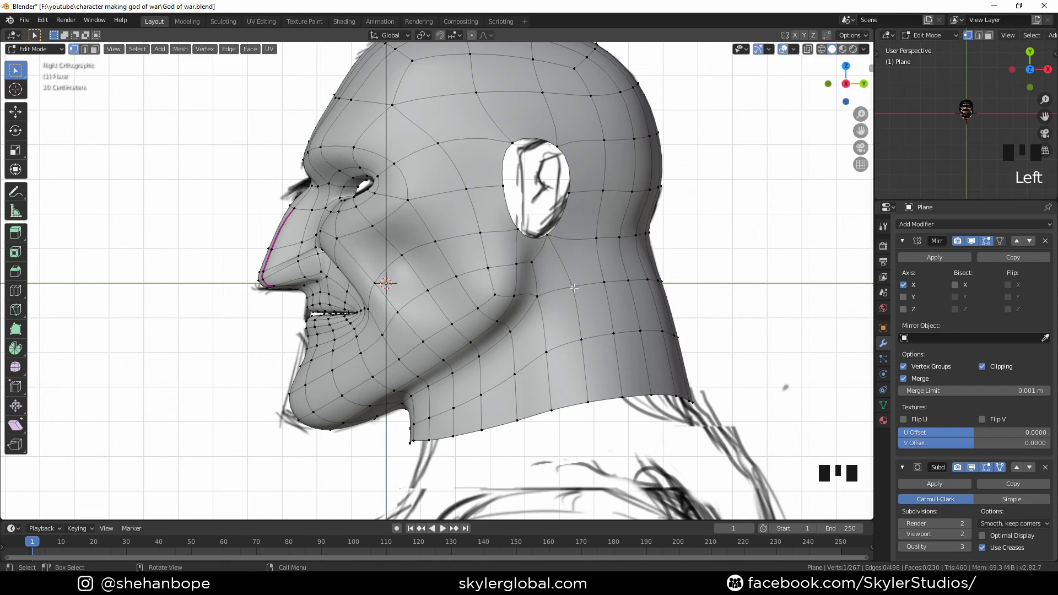
key(g)
click(556, 290)
key(g)
key(g)
click(585, 385)
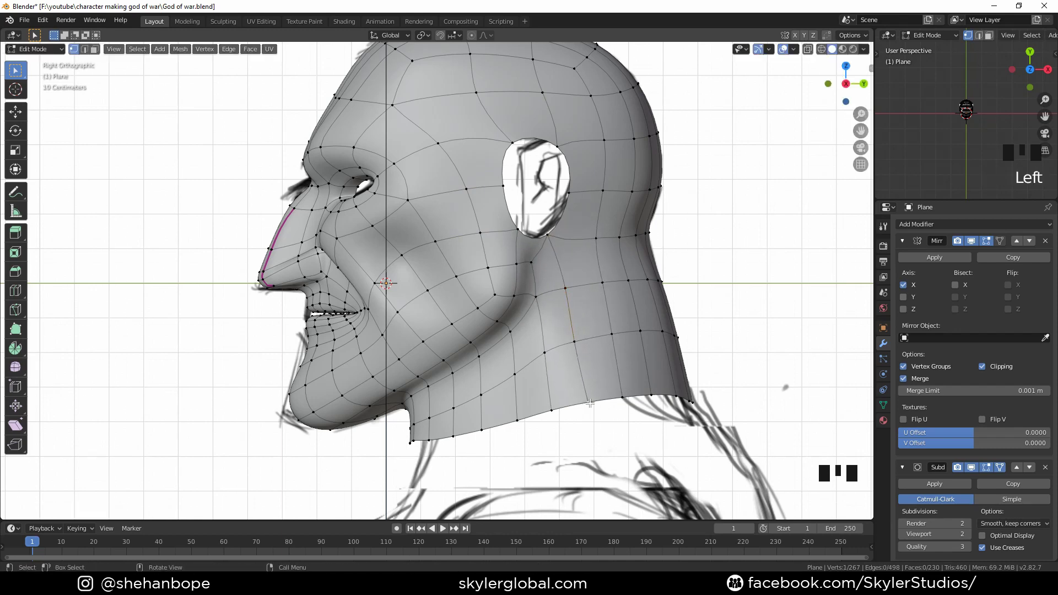
Step: Vertex-slide the vertices on the side of the skull above the ear to even out the grid
shift+middle_drag(524, 231, 528, 298)
click(484, 161)
key(g)
key(g)
click(503, 163)
click(550, 161)
key(g)
key(g)
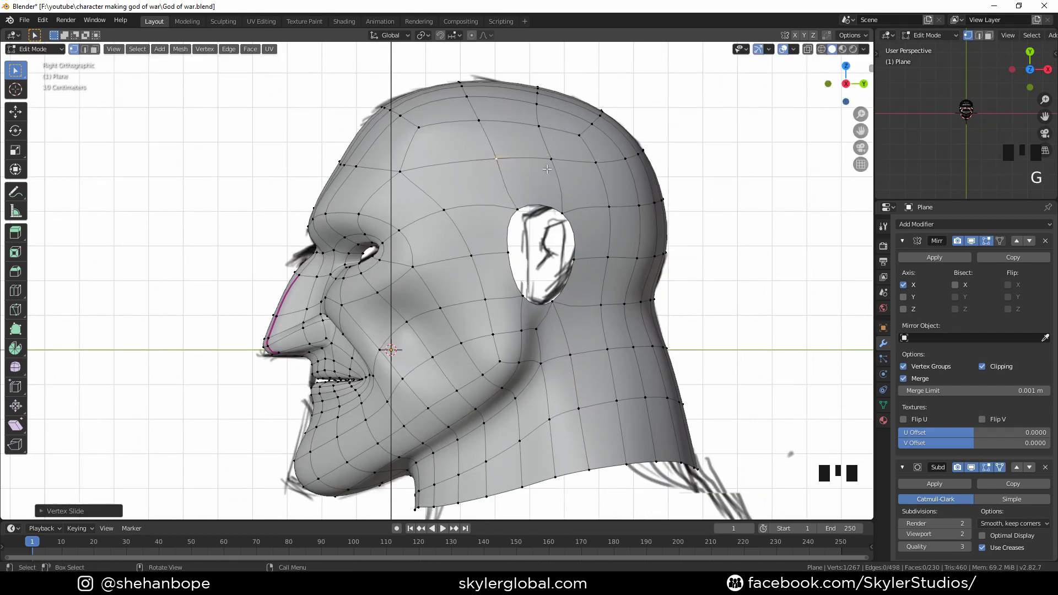
Step: Vertex-slide the next vertex higher on the side of the skull and check the smoothed head in Object Mode
click(544, 130)
key(g)
key(g)
click(572, 137)
middle_drag(525, 267, 561, 346)
key(Tab)
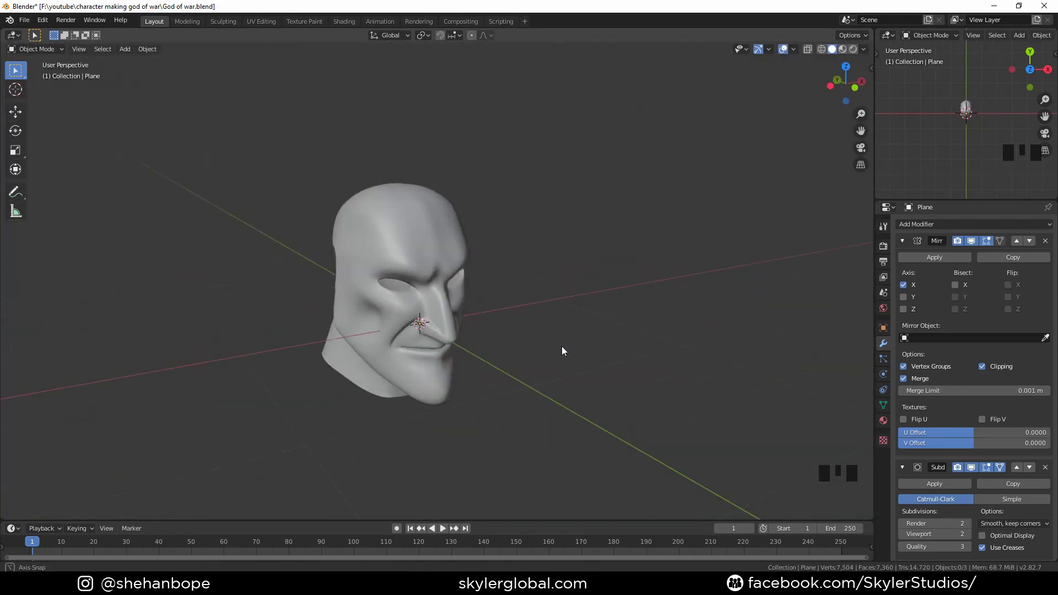